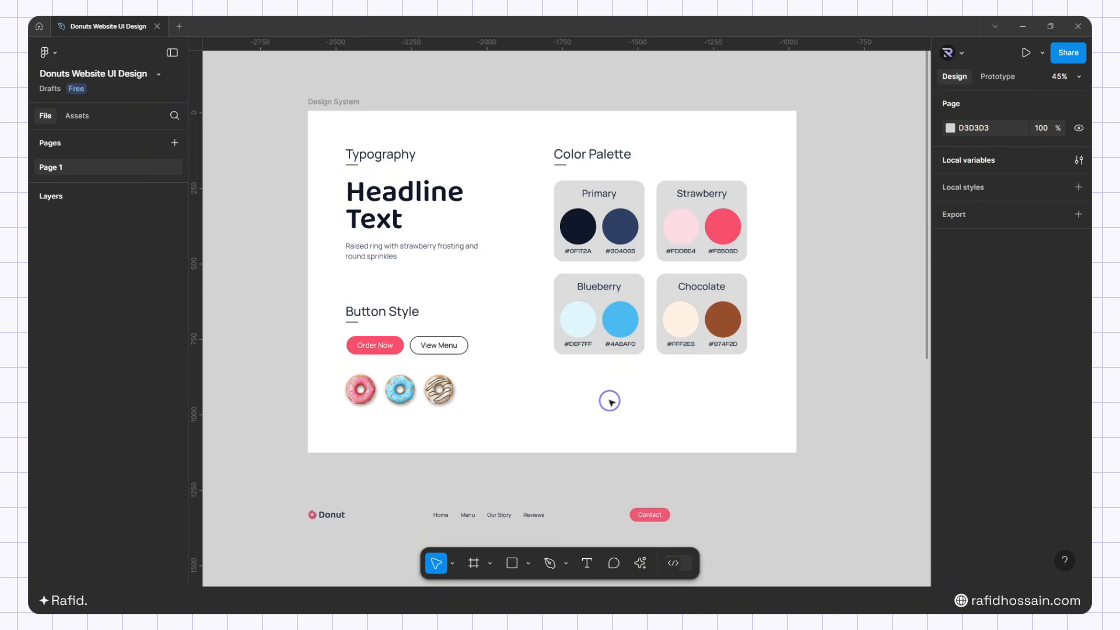
Create a MacBook Pro 14" frame (1512 × 982) on the empty canvas beside the Design System frame
left_click_drag(884, 186, 525, 230)
left_click_drag(845, 285, 728, 270)
scroll(727, 270, "up", 1)
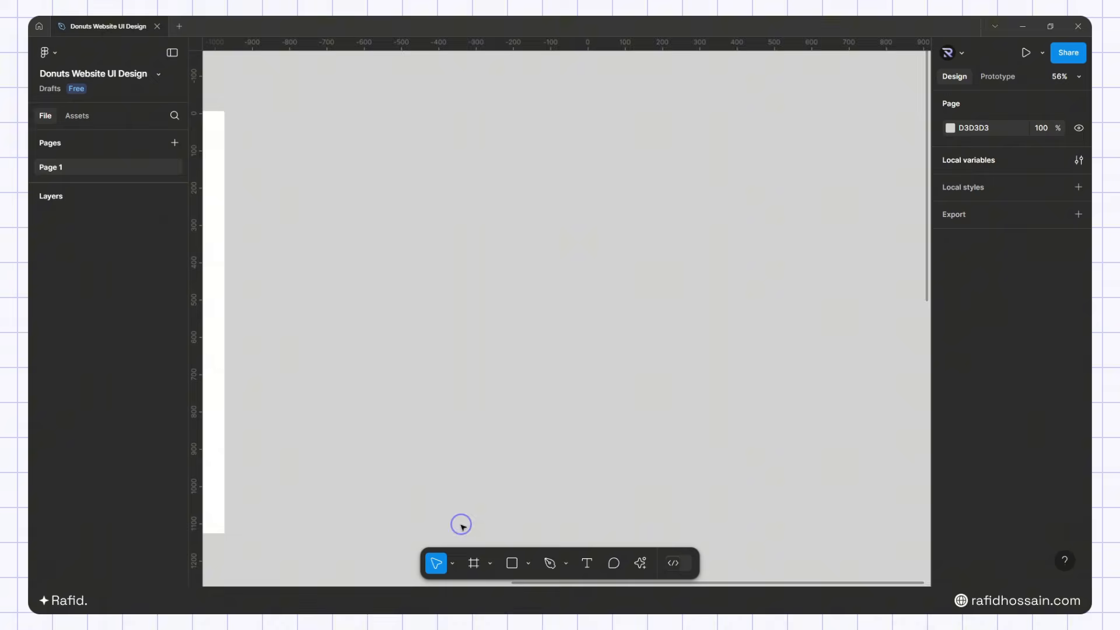
left_click(473, 562)
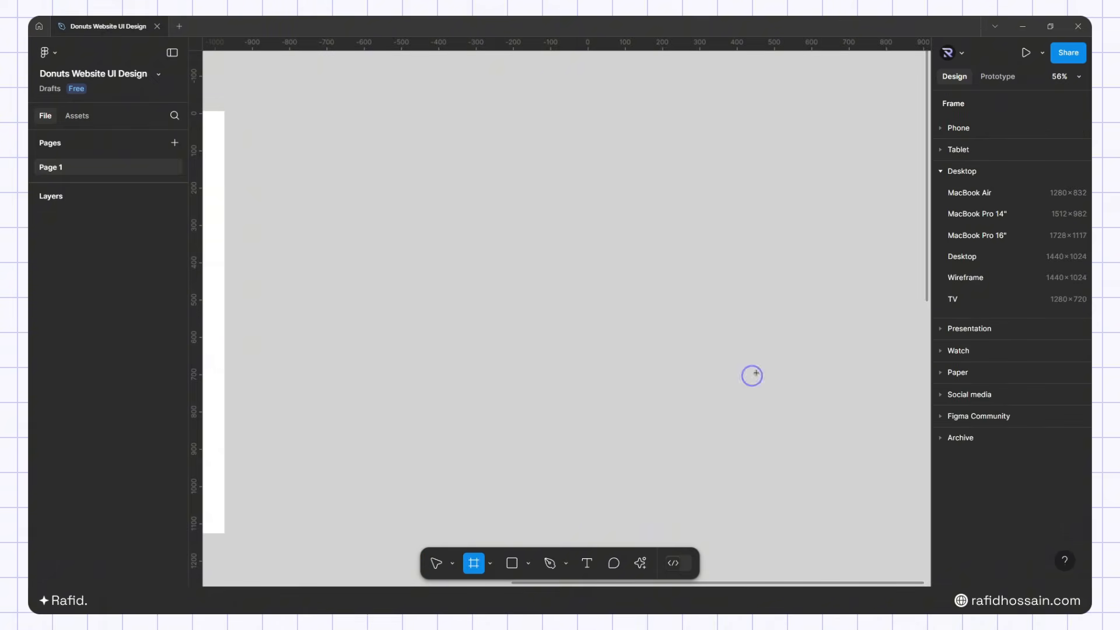
left_click(971, 213)
scroll(720, 274, "down", 2)
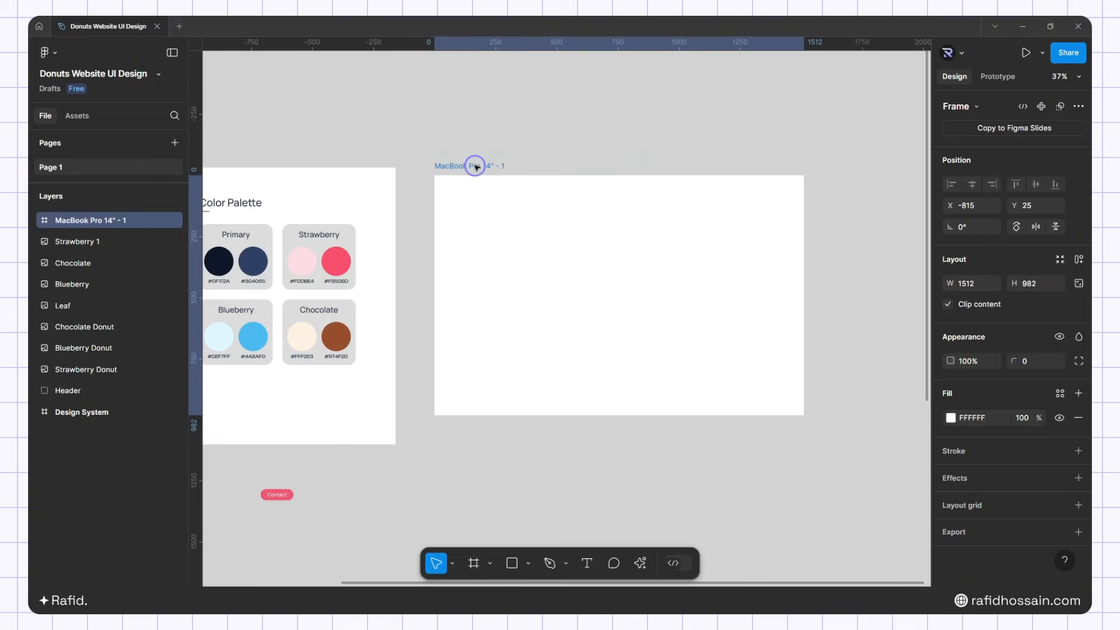
left_click_drag(475, 166, 514, 158)
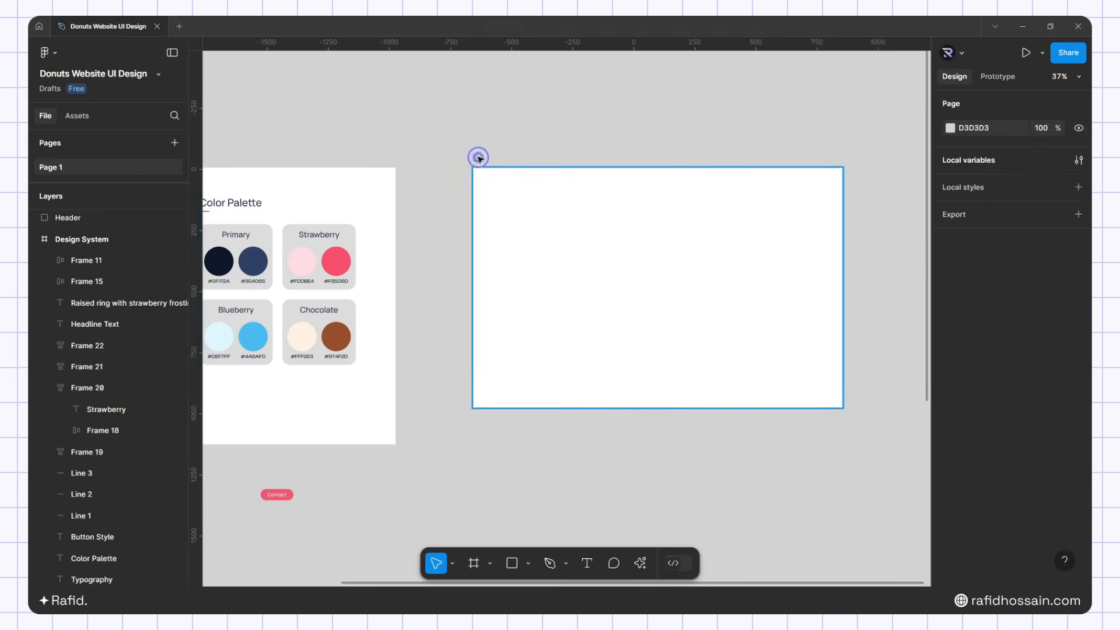
Rename the new frame "Strawberry"
double_click(477, 157)
type("Strawberry")
left_click(543, 152)
Add a layout grid to the Strawberry frame and change it to 12 columns
left_click(810, 177)
scroll(810, 177, "up", 1)
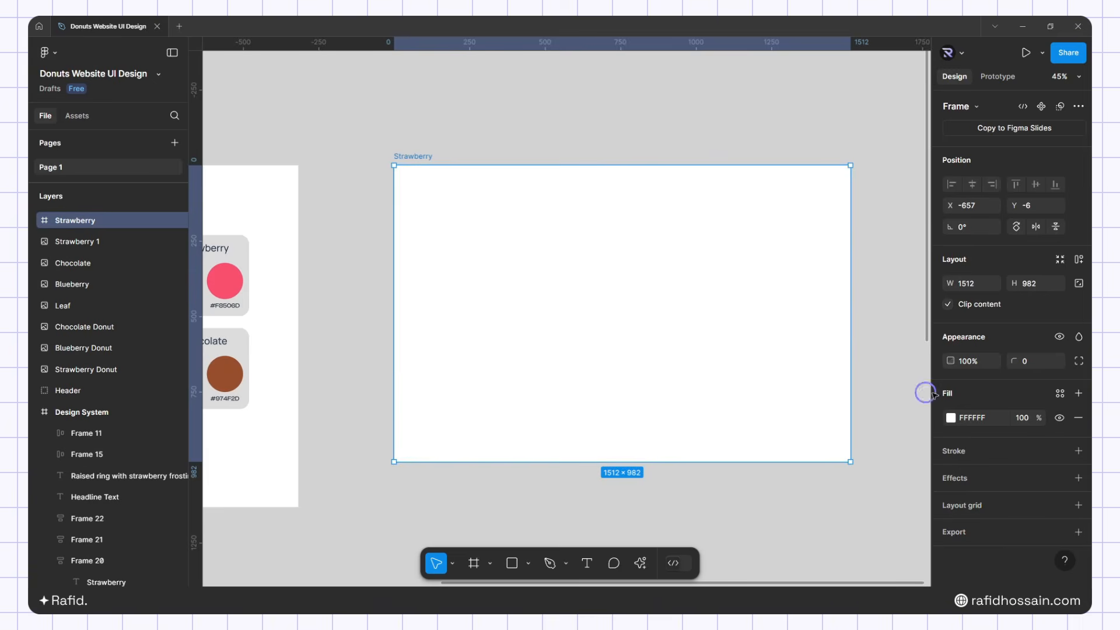
left_click(978, 504)
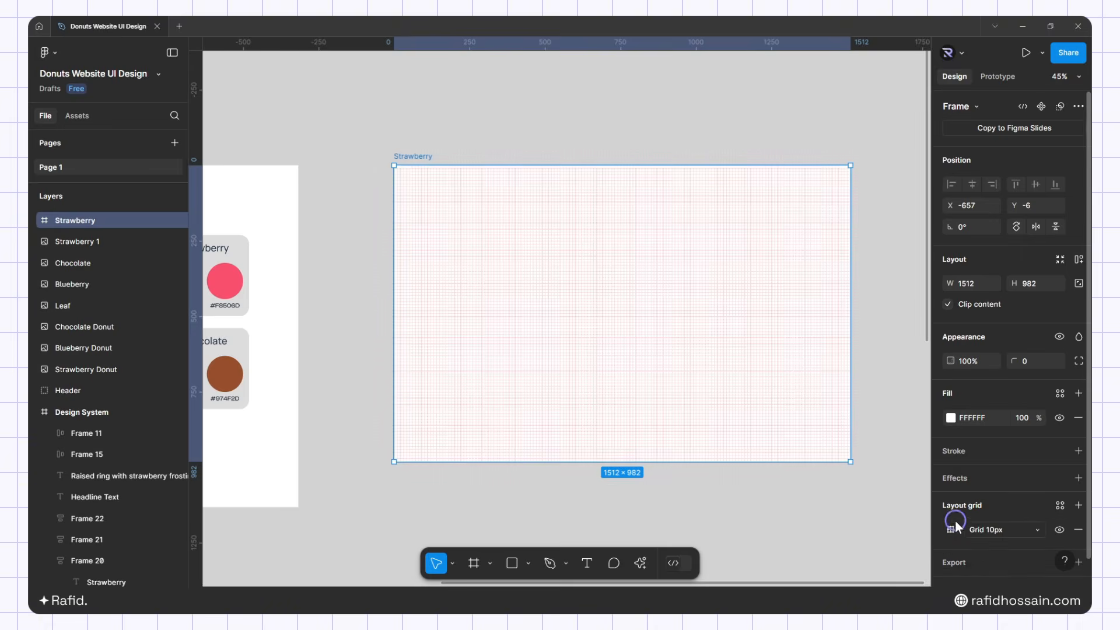
left_click(949, 529)
left_click(982, 536)
left_click(949, 524)
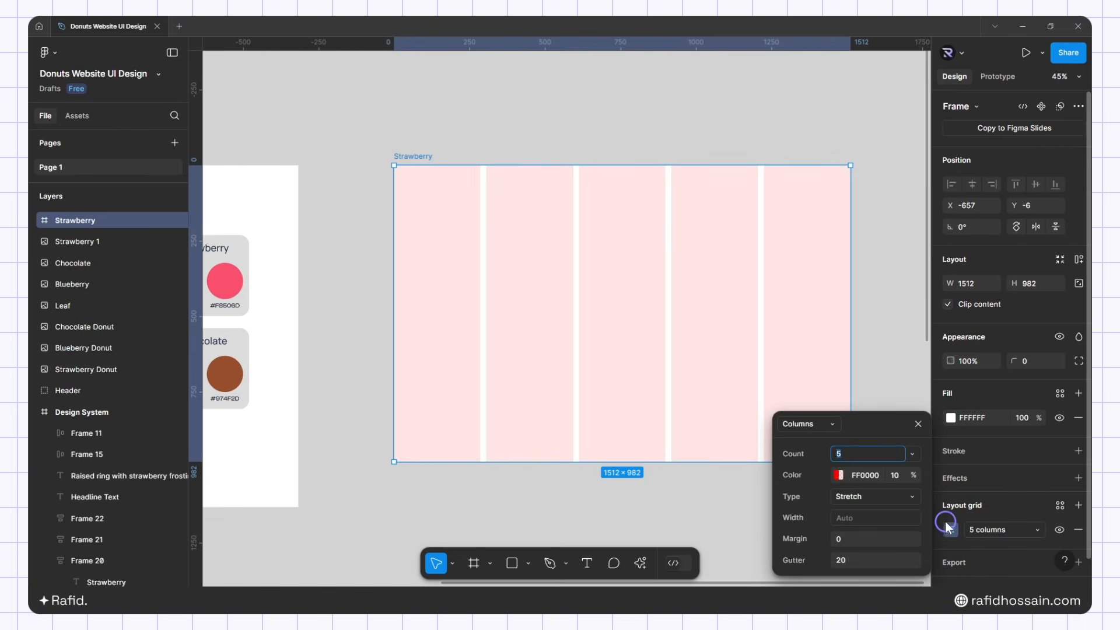
type("12")
key("Return")
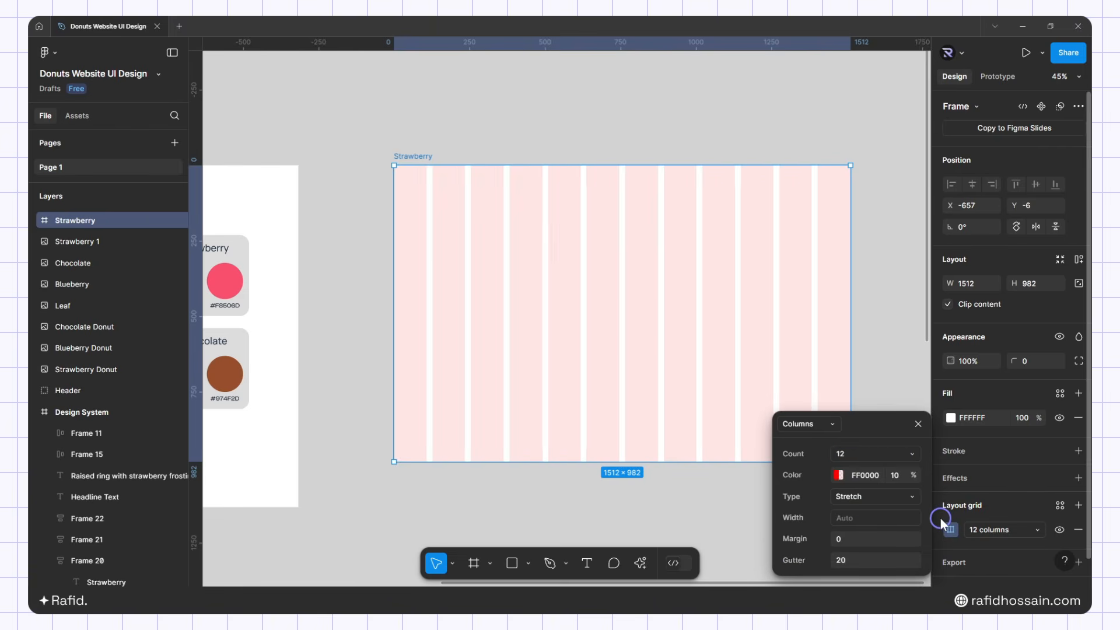
Set the column grid's margin to 156 and its gutter to 30
left_click(855, 539)
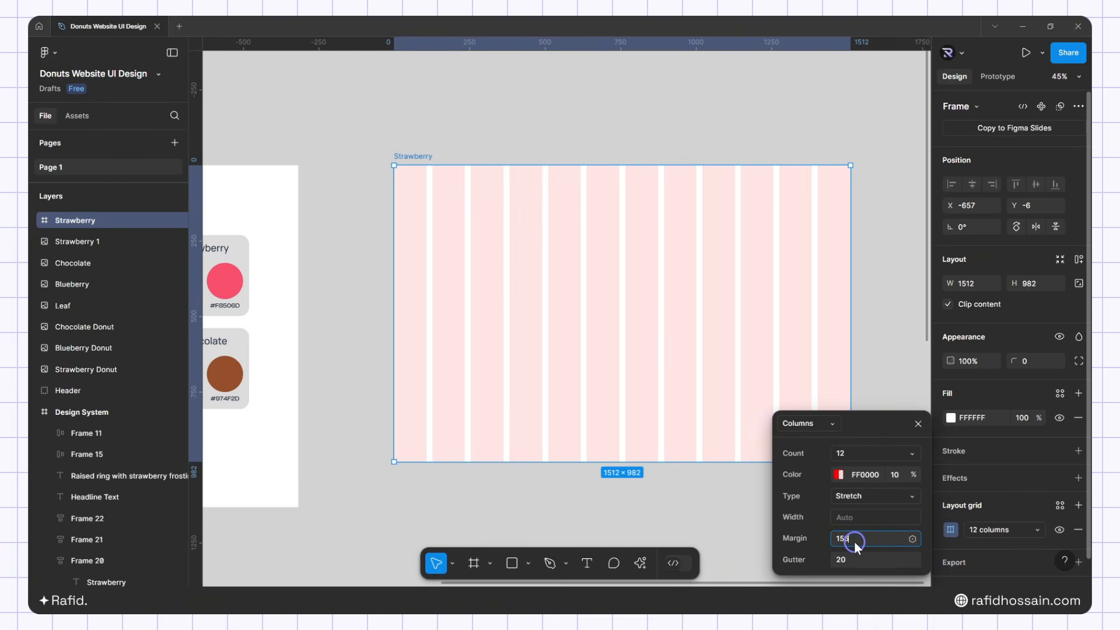
type("156")
key("Return")
left_click(845, 558)
type("3")
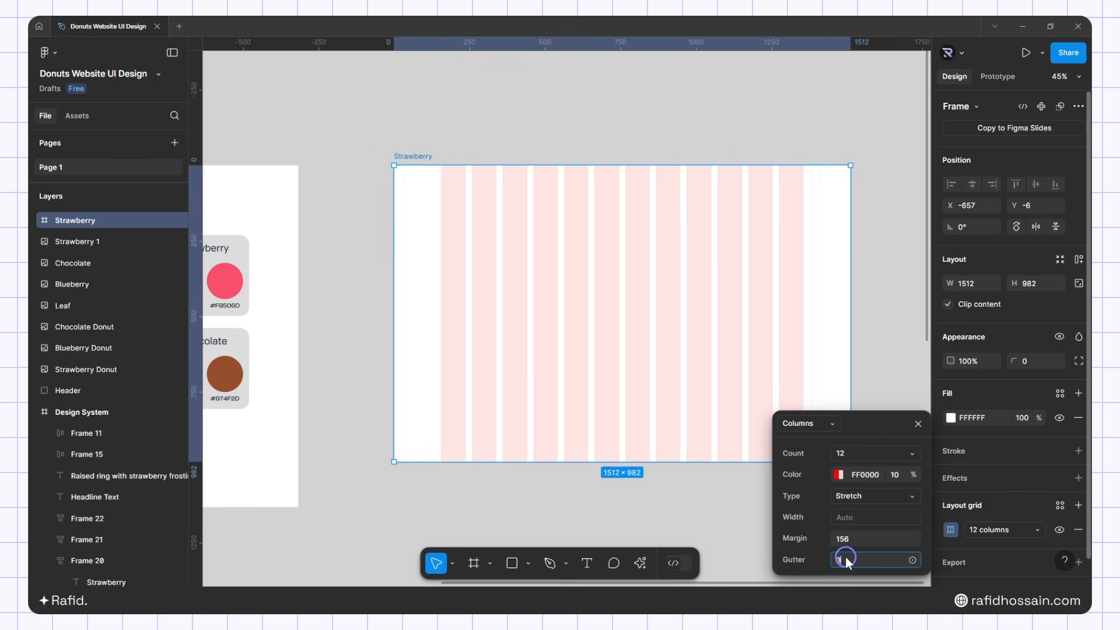
type("0")
key("Return")
Change the column grid's color to dark gray 4A4A4A at 10% opacity
left_click(836, 473)
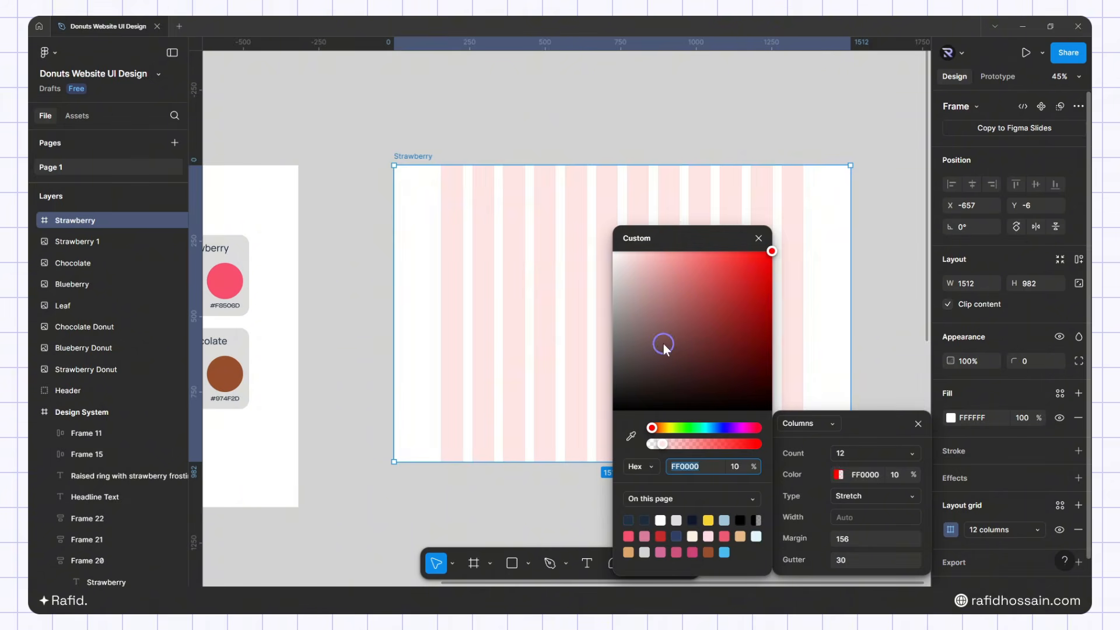
left_click_drag(663, 344, 585, 367)
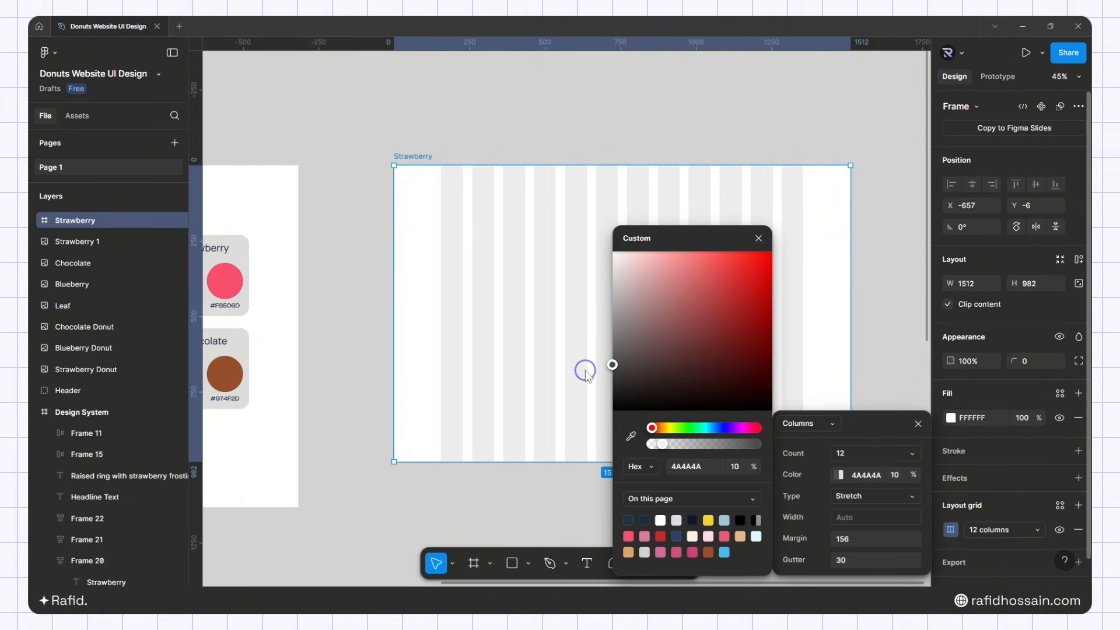
left_click(758, 238)
left_click(817, 107)
Duplicate the Header group and place the copy near the top of the Strawberry frame, aligned with the column grid at X 156
scroll(817, 107, "down", 6)
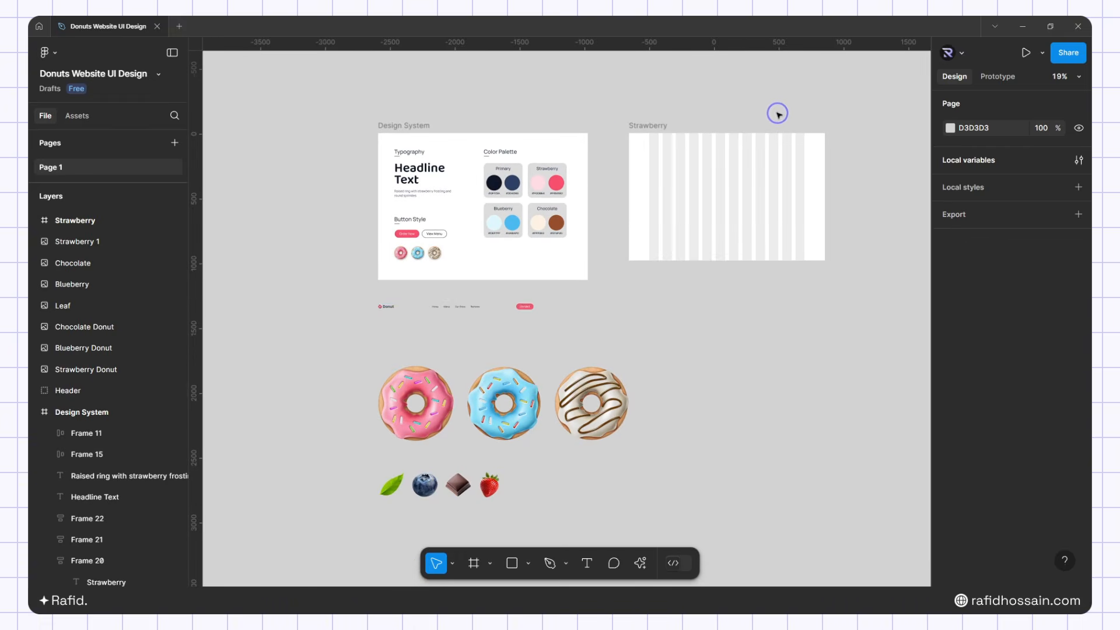
left_click(393, 308)
left_click_drag(393, 308, 638, 318)
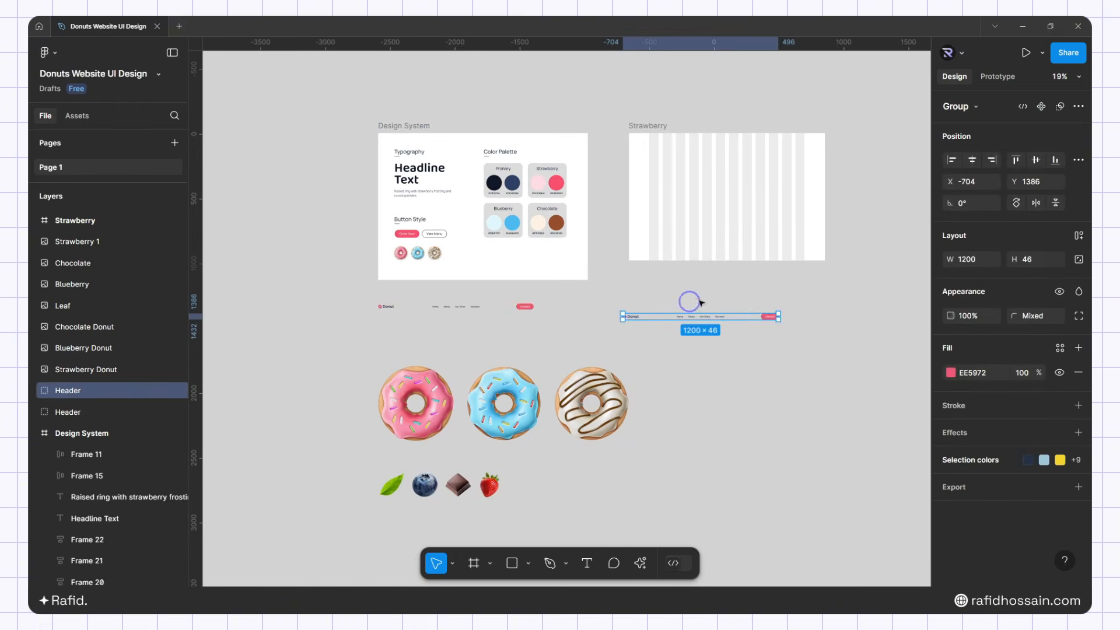
scroll(821, 274, "up", 3)
left_click_drag(619, 356, 642, 204)
scroll(690, 283, "up", 3)
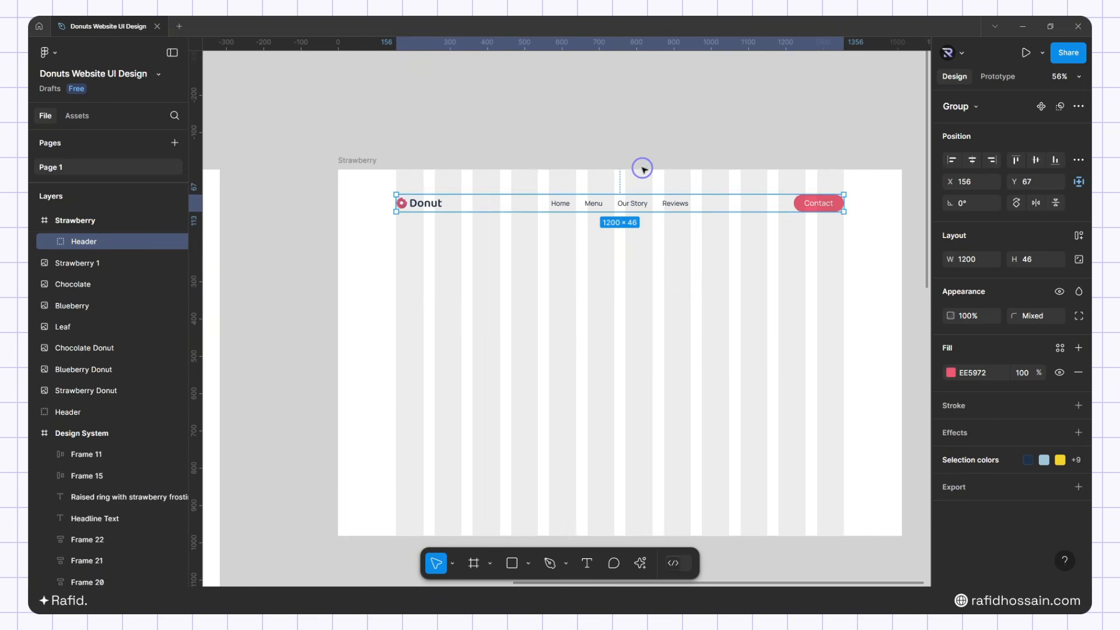
Nudge the header to 50 px from the Strawberry frame's top edge and lock its layer
key("shift+Up")
key("shift+Up")
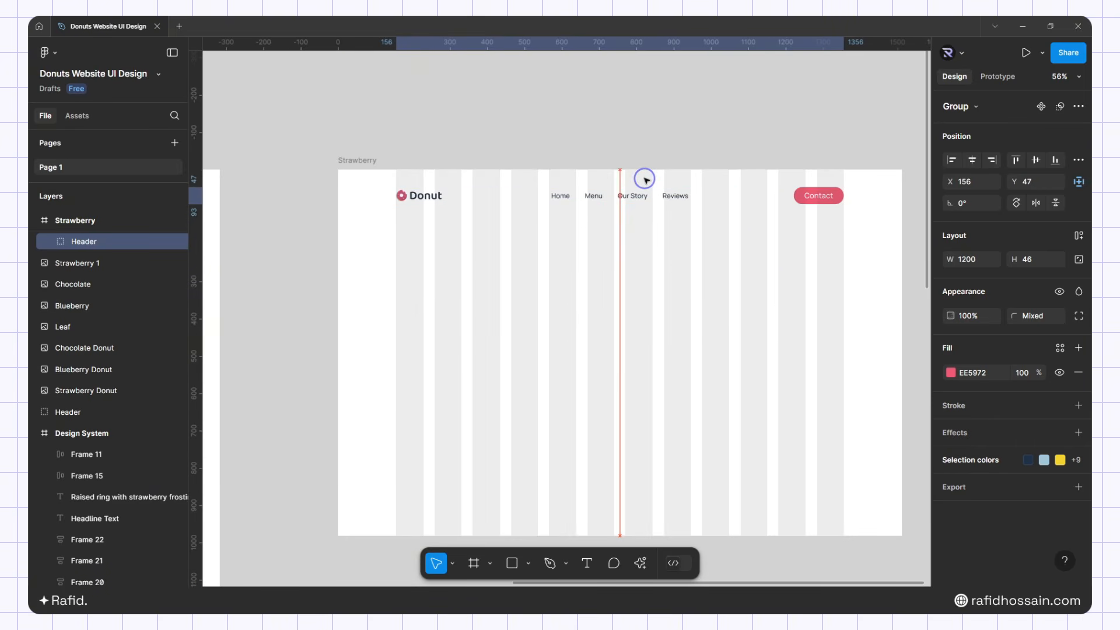
key("alt")
key("Down")
key("Down")
key("Down")
key("alt")
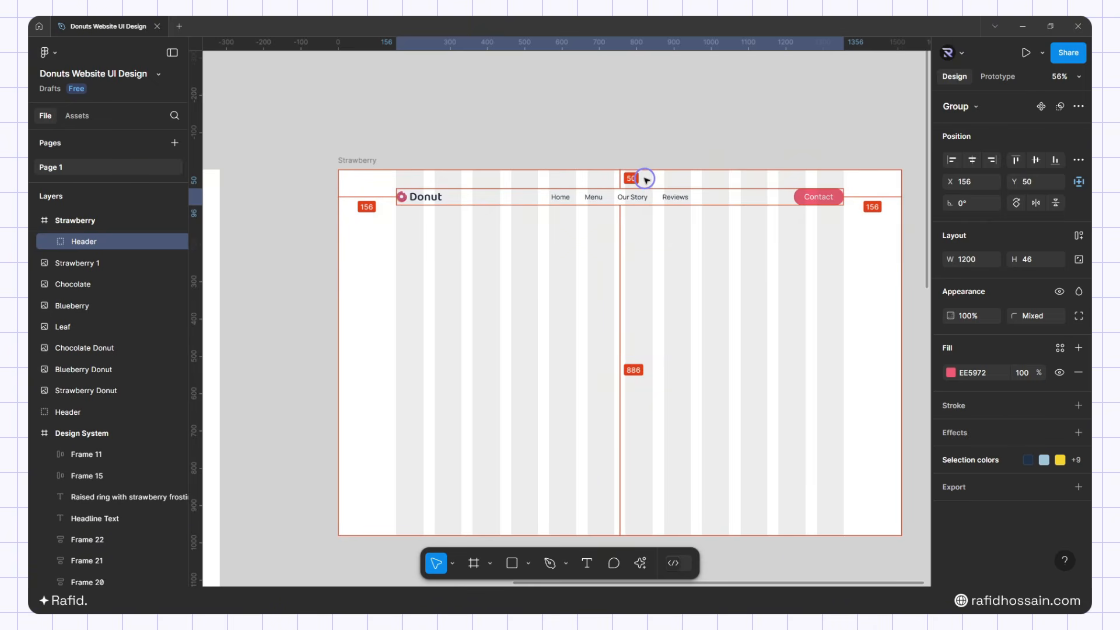
left_click(161, 241)
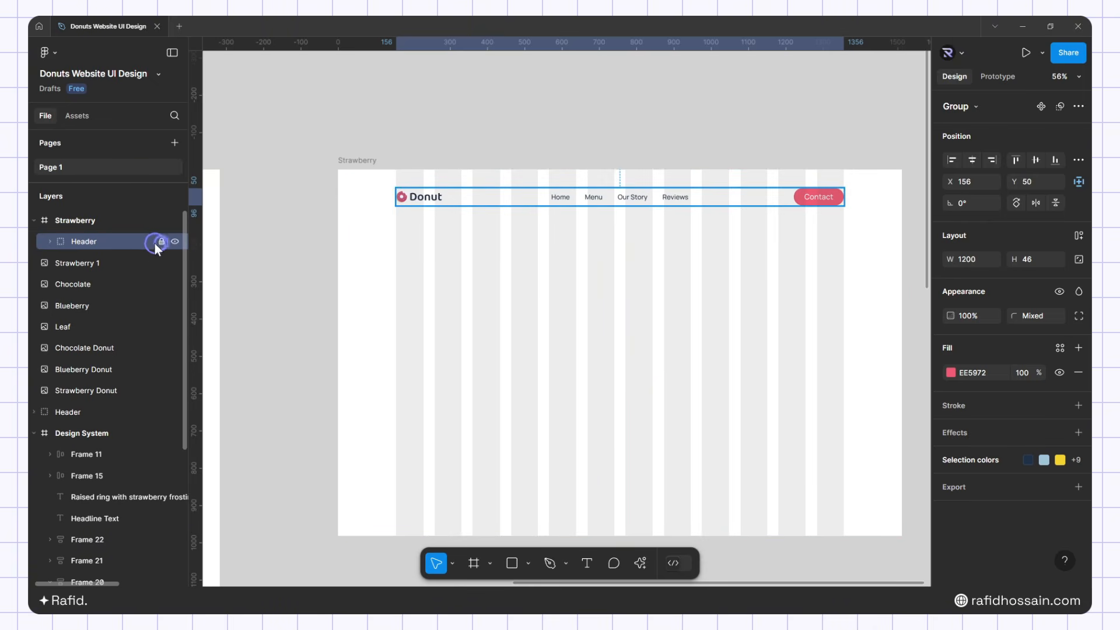
left_click(559, 260)
Fill the Strawberry frame with the library color Strawberry Color 1
scroll(645, 218, "down", 2)
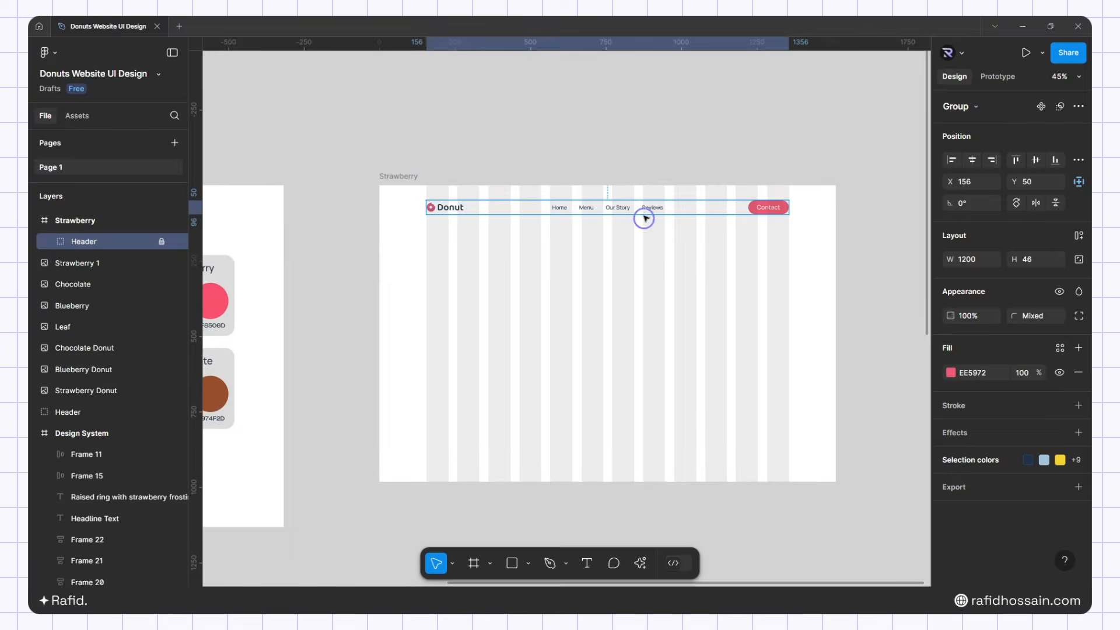
left_click(402, 176)
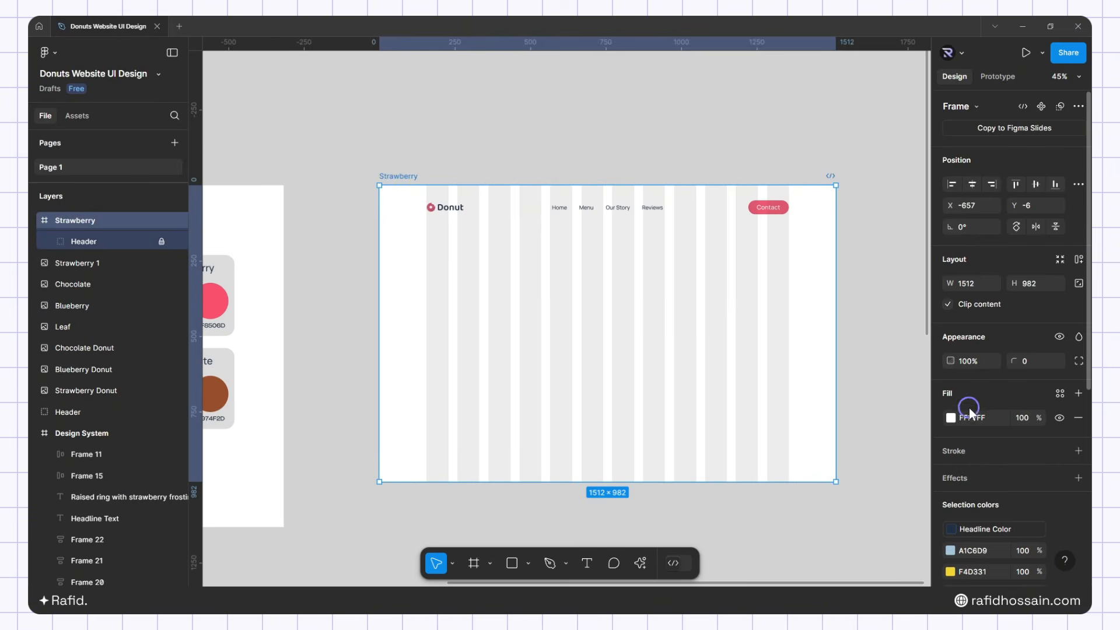
left_click(951, 417)
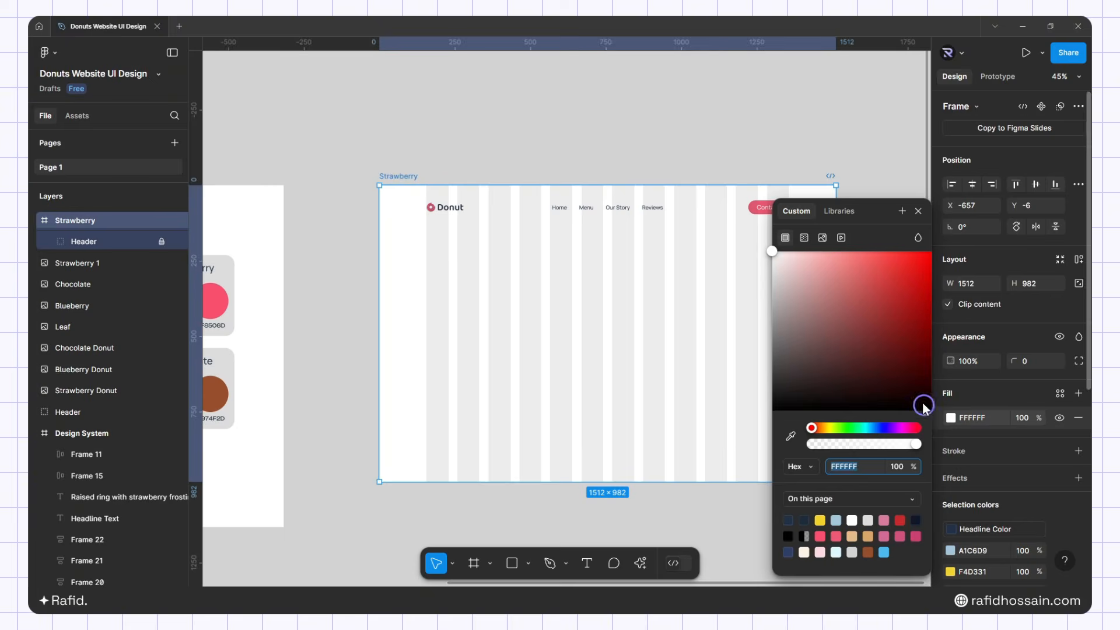
left_click(838, 211)
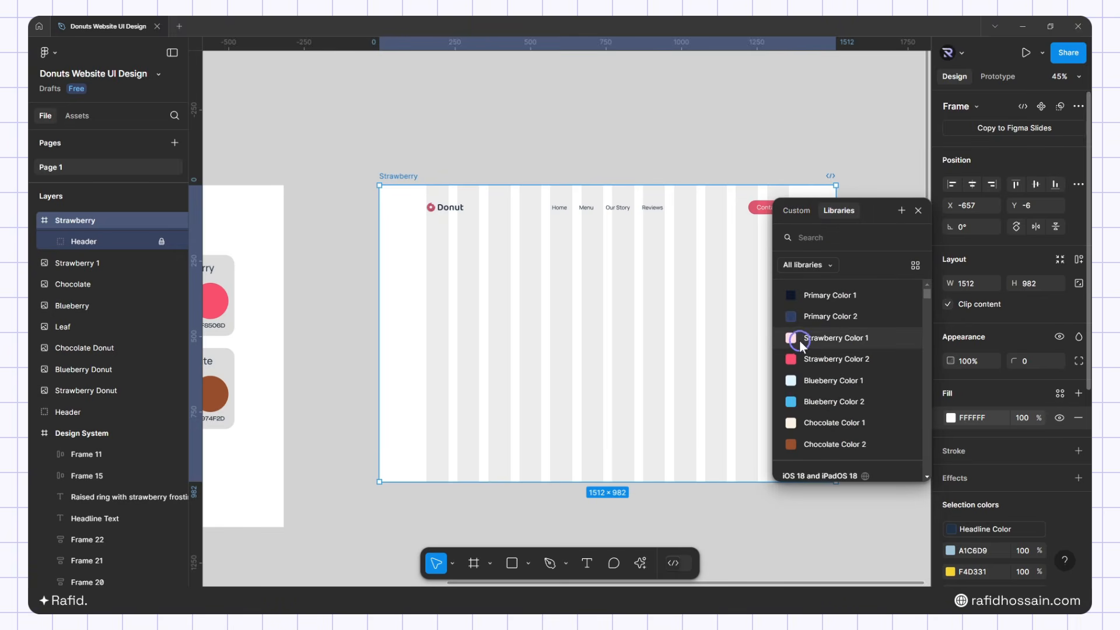
left_click(834, 340)
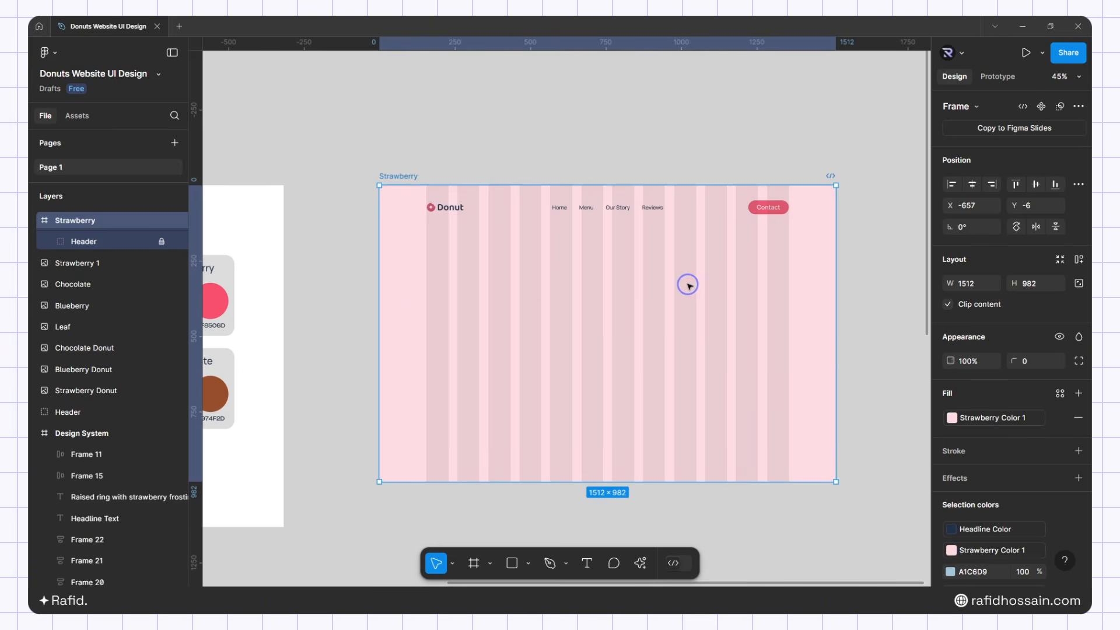
Copy the Headline Text from the Design System into the Strawberry frame, placing it below the logo at about X 181, Y 285
scroll(712, 243, "down", 5)
left_click(350, 256)
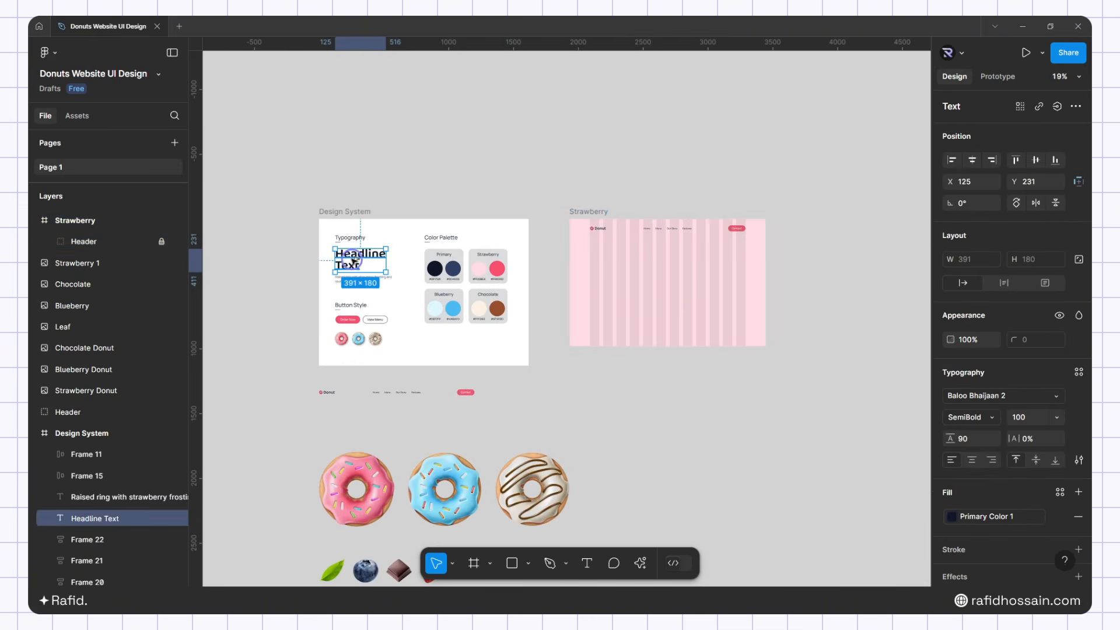
left_click_drag(350, 257, 648, 259)
scroll(654, 260, "up", 7)
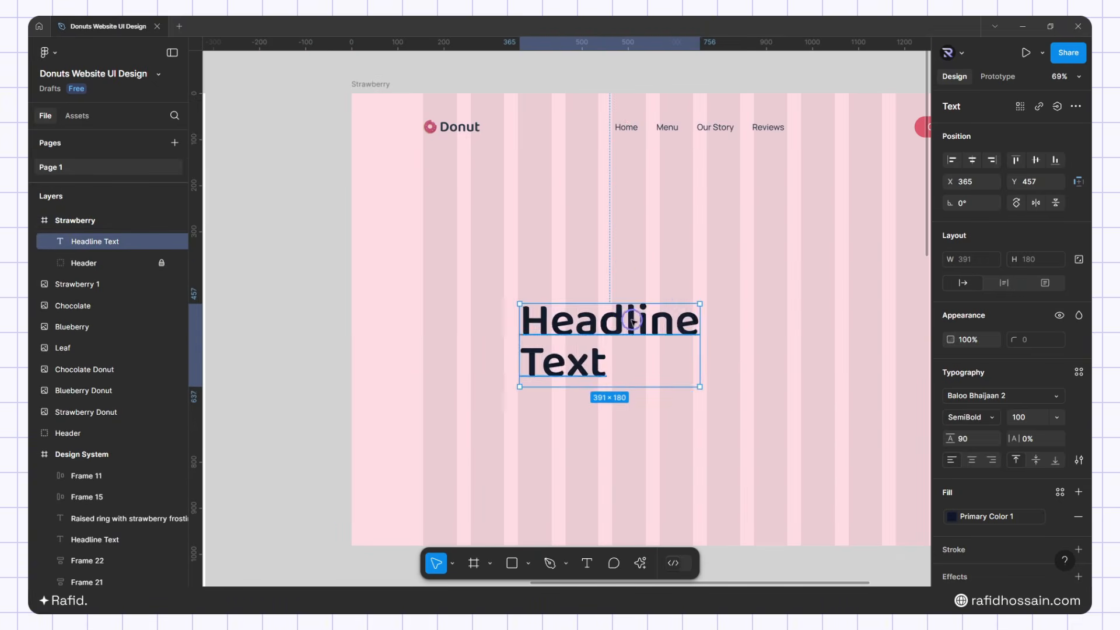
left_click_drag(534, 241, 532, 238)
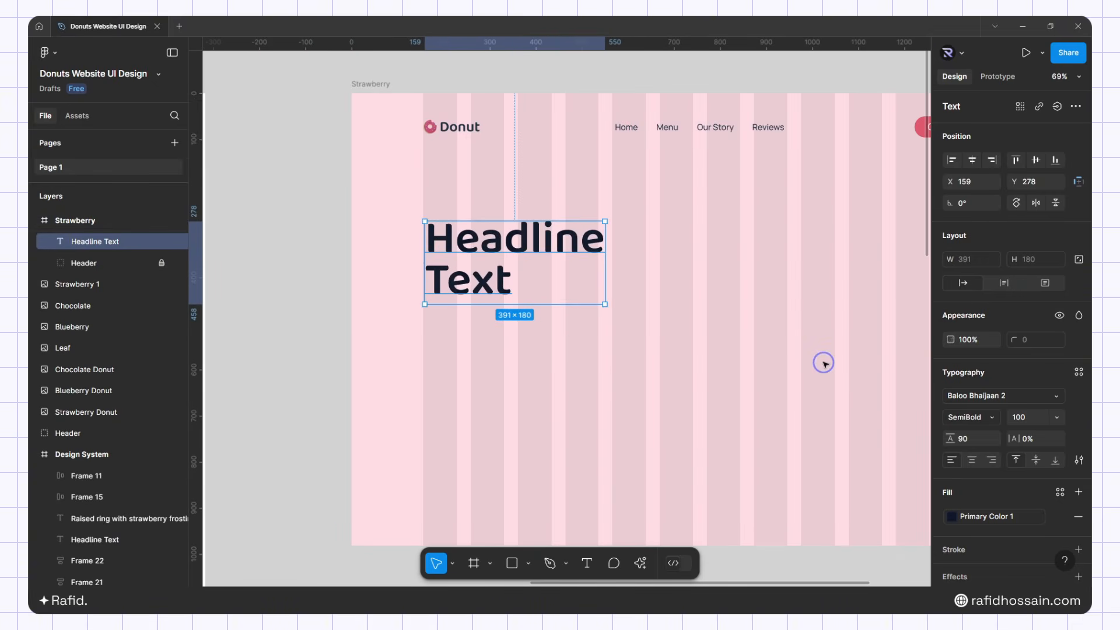
left_click_drag(461, 240, 470, 243)
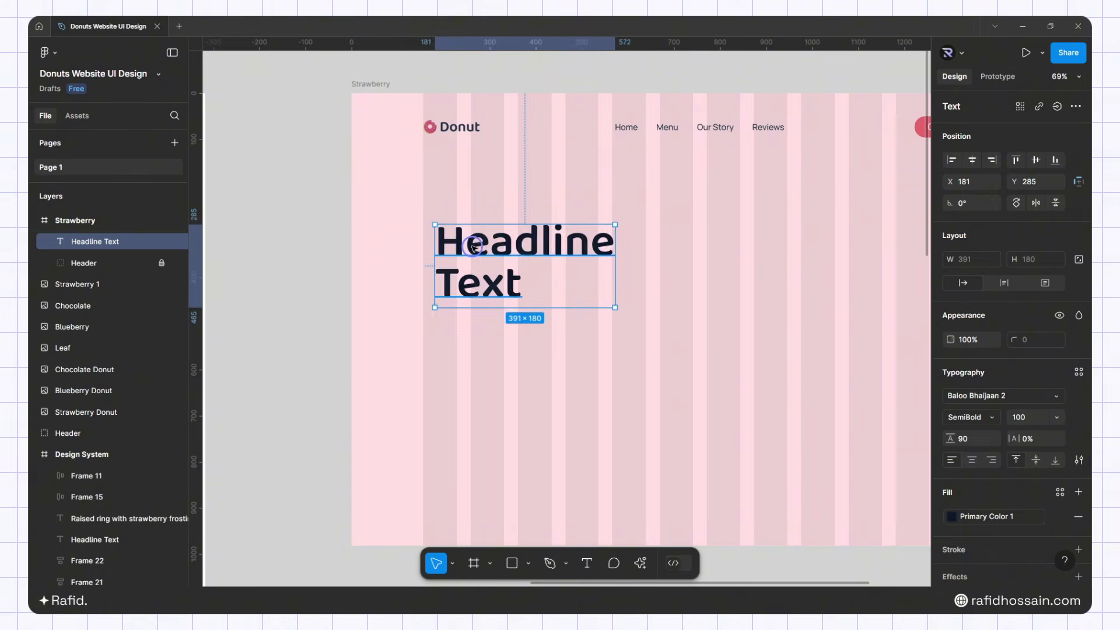
Replace the copied headline's text with "Strawberry" and "Donut" on two lines
double_click(472, 245)
type("Strawberry")
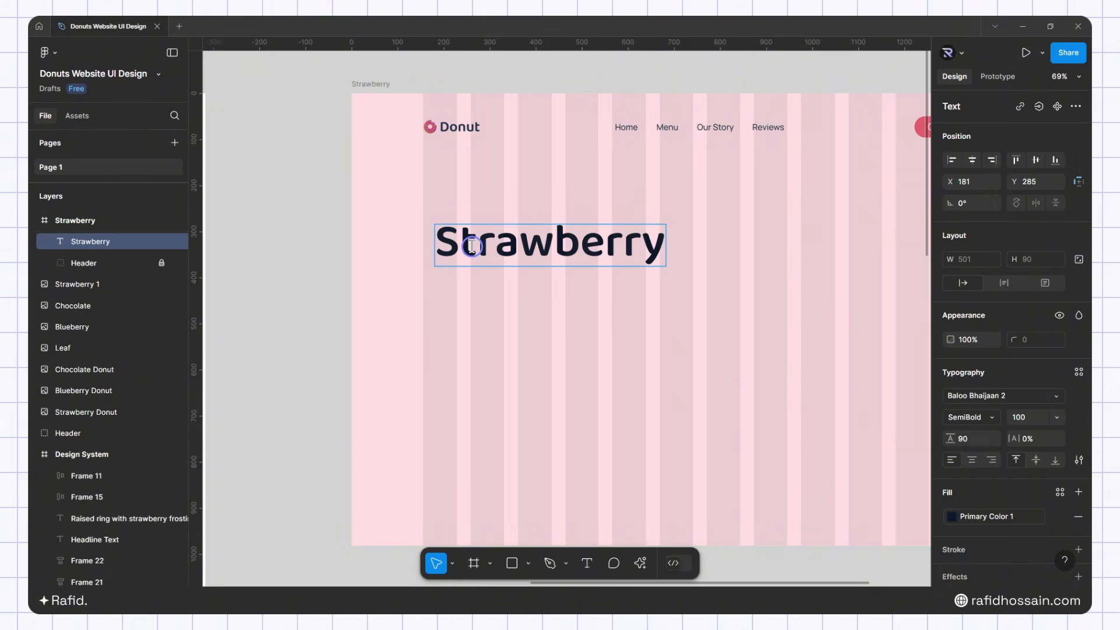
key("Return")
type("Donut")
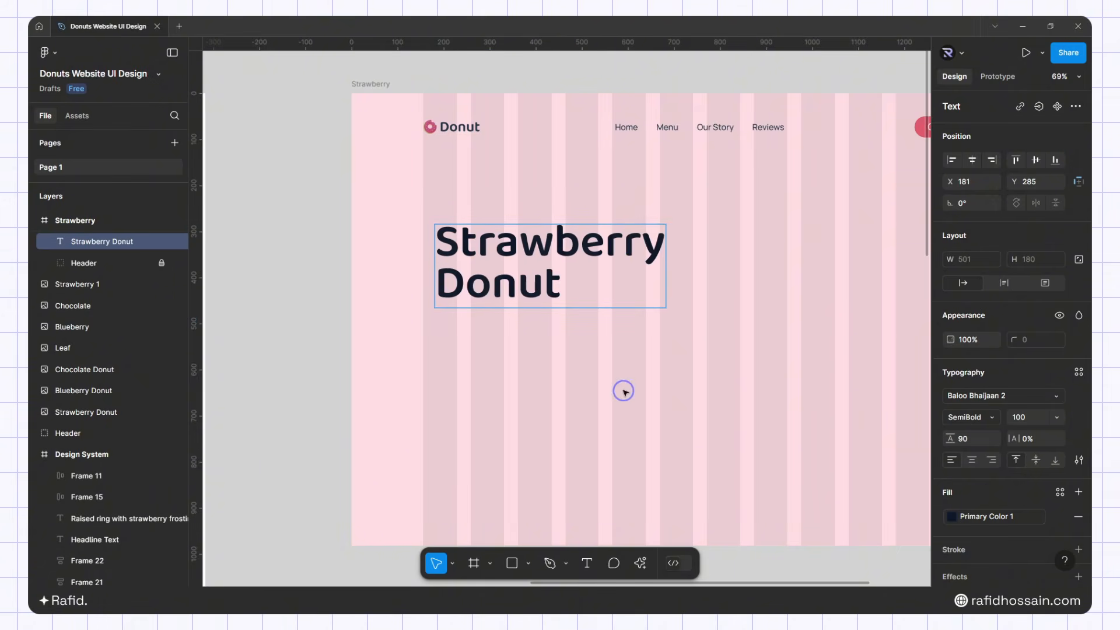
scroll(501, 330, "down", 2)
key("Escape")
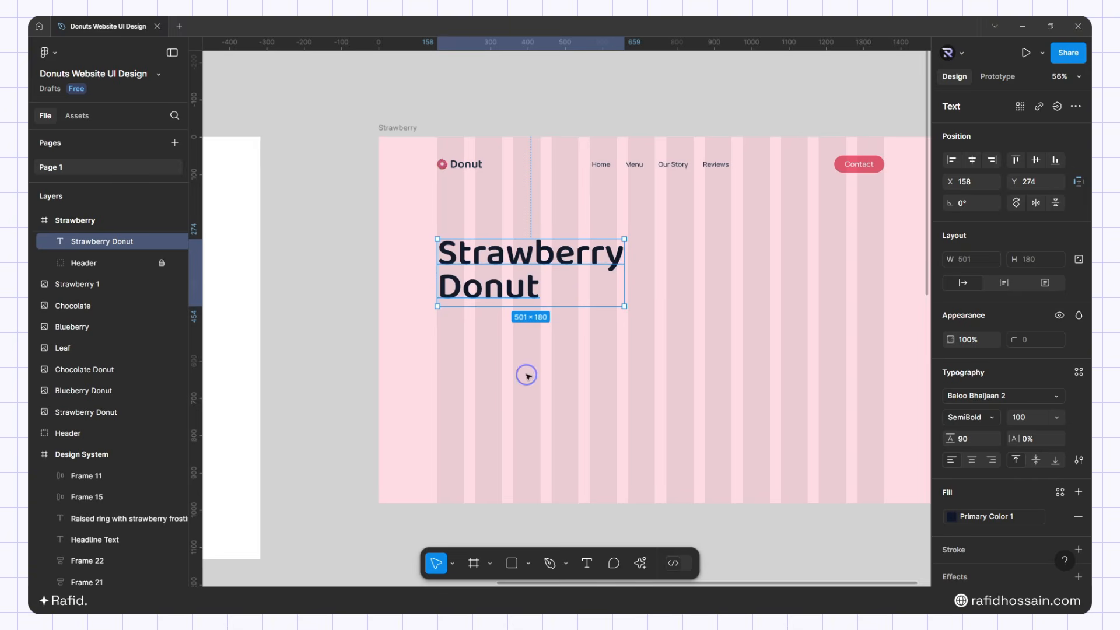
Append "Blueberry donut" to the headline text, separated from "Strawberry Donut" by a blank line
double_click(541, 284)
left_click(545, 299)
key("Return")
key("Return")
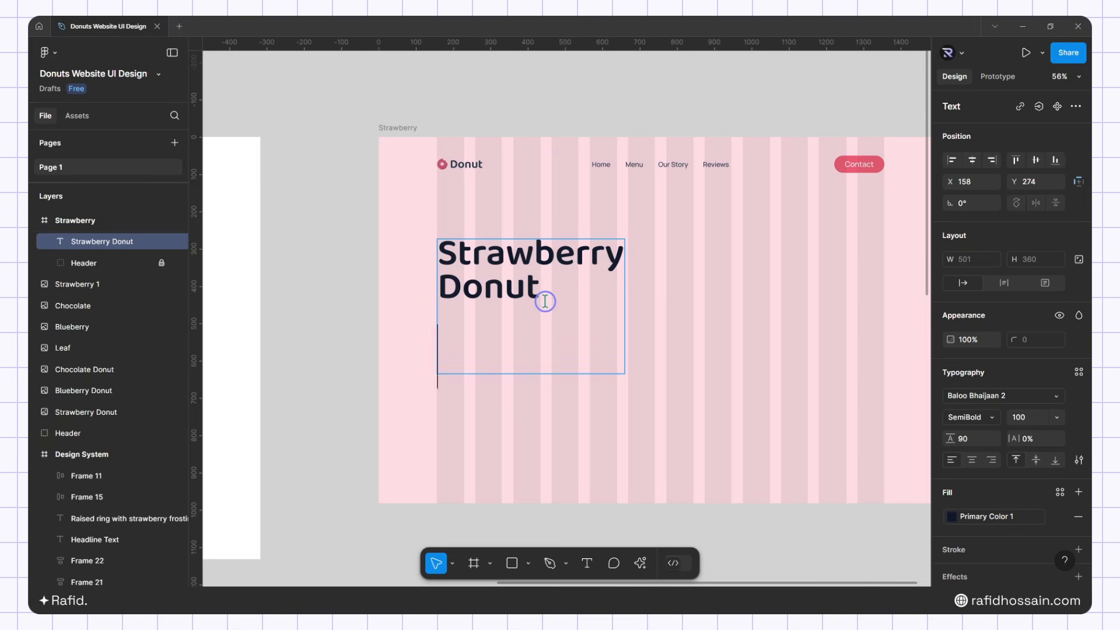
type("Bl")
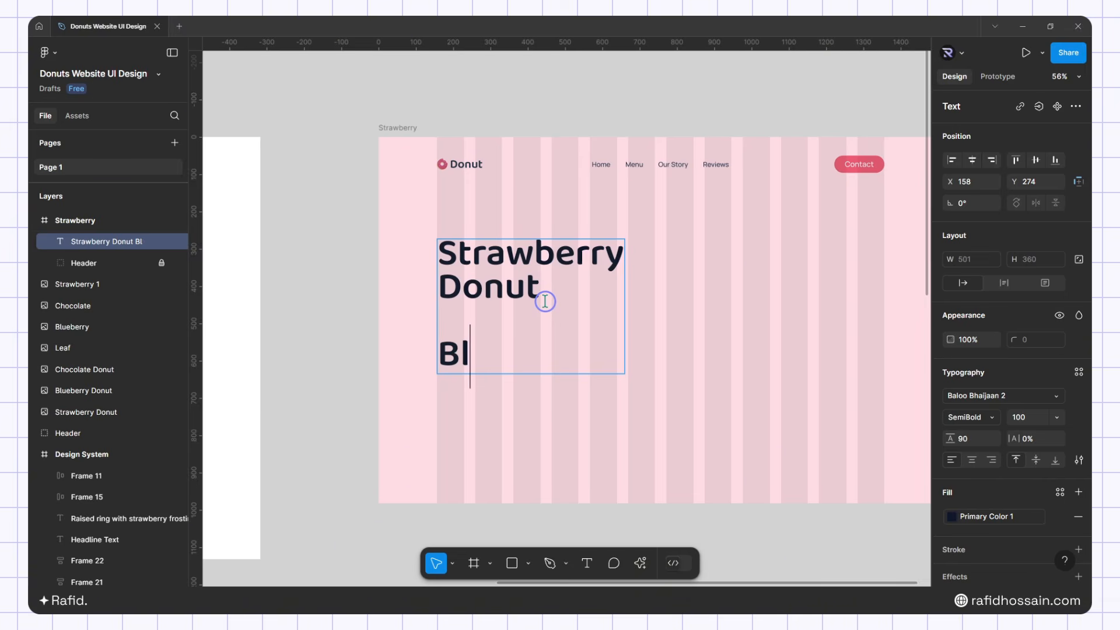
type("ueberry donut")
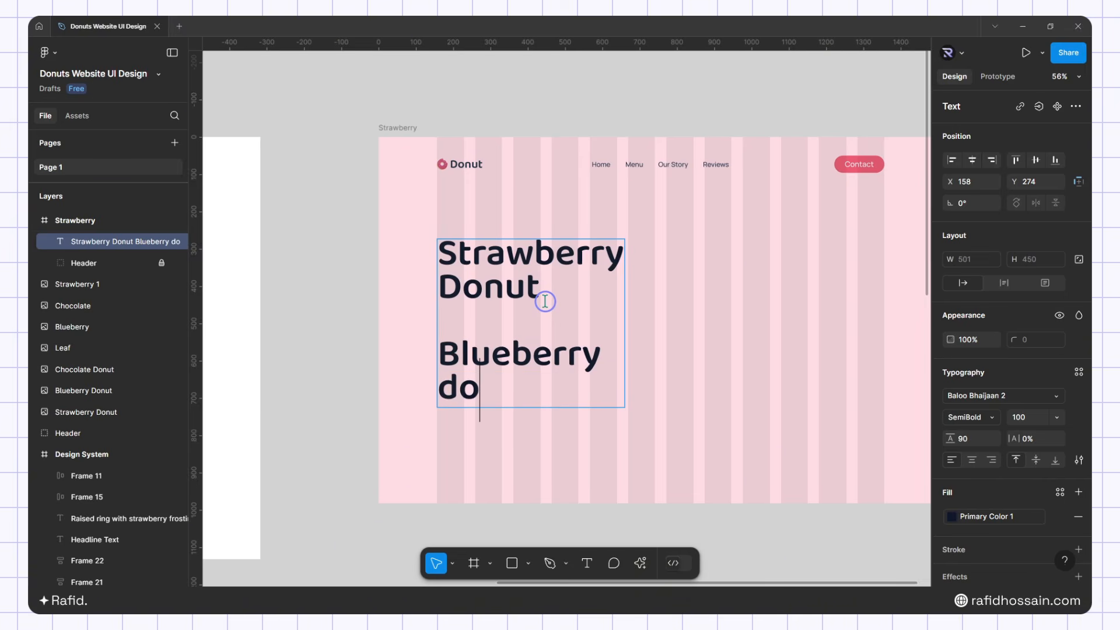
Append "Chocolate" and "Donut" on two lines after a blank line, and move the text block to about X 172, Y 213
key("Return")
key("Return")
type("Chocolate")
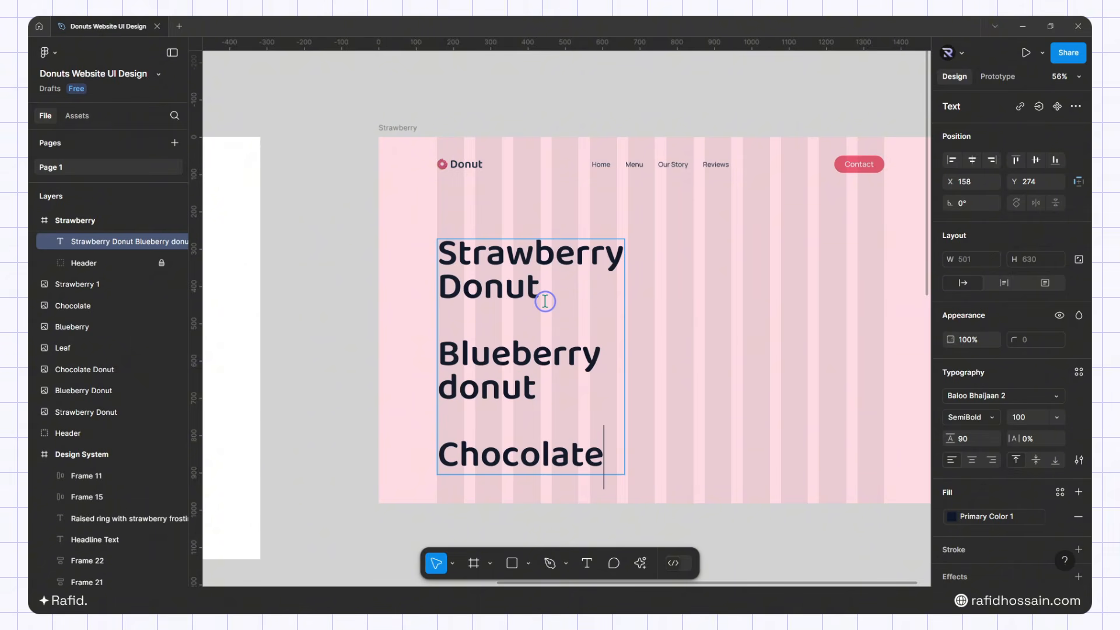
key("Return")
type("Donut")
key("Escape")
left_click_drag(536, 358, 541, 335)
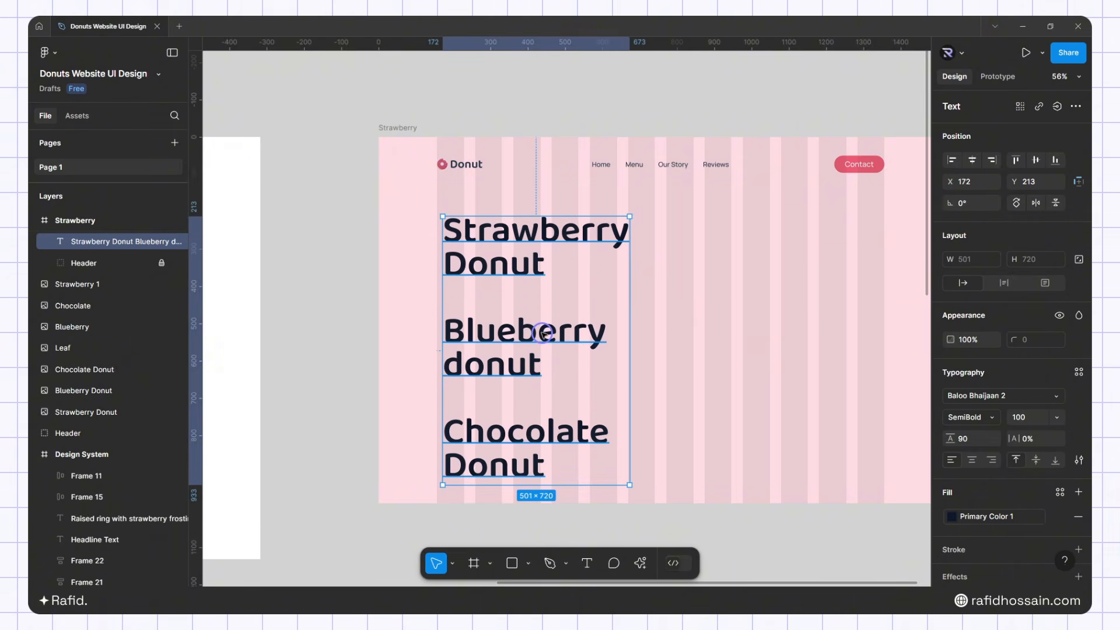
Wrap the headline text in a frame, shorten it to 501 × 169 around "Strawberry Donut", and clip its content
right_click(542, 333)
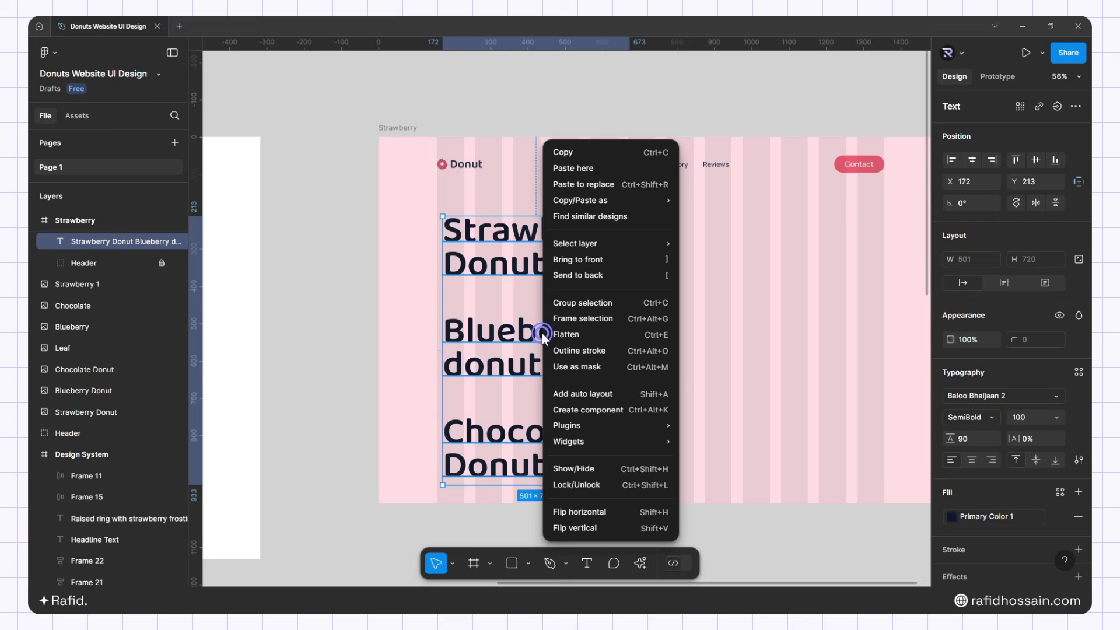
left_click(601, 320)
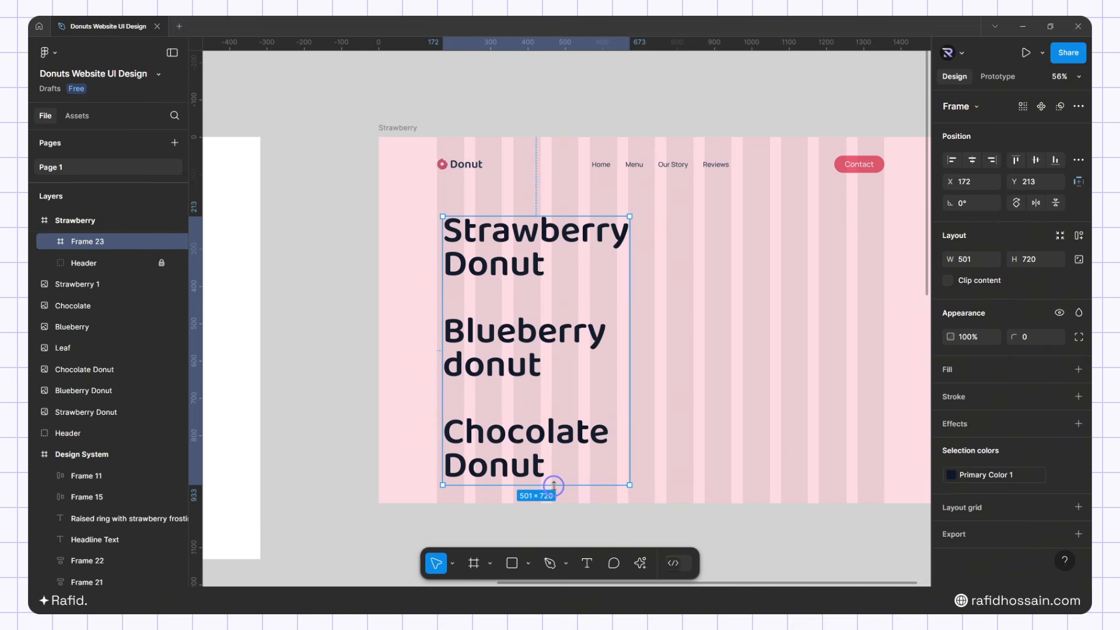
left_click_drag(554, 485, 544, 280)
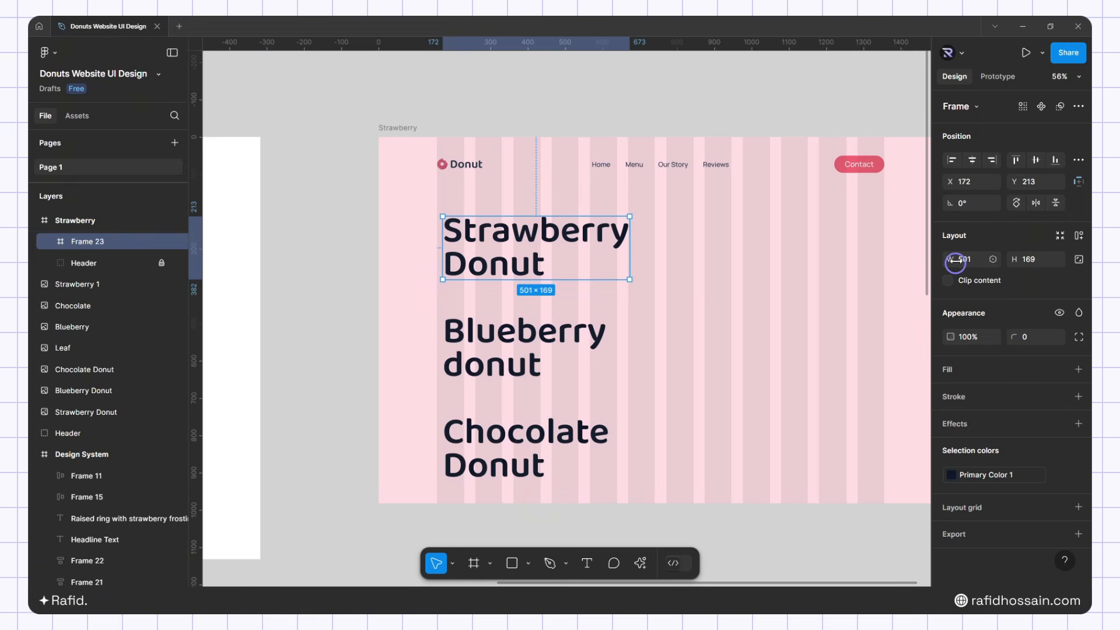
left_click(947, 280)
Move the clipped headline frame to X 156, Y 284, in line with the logo, and check the text inside it
scroll(482, 250, "up", 5)
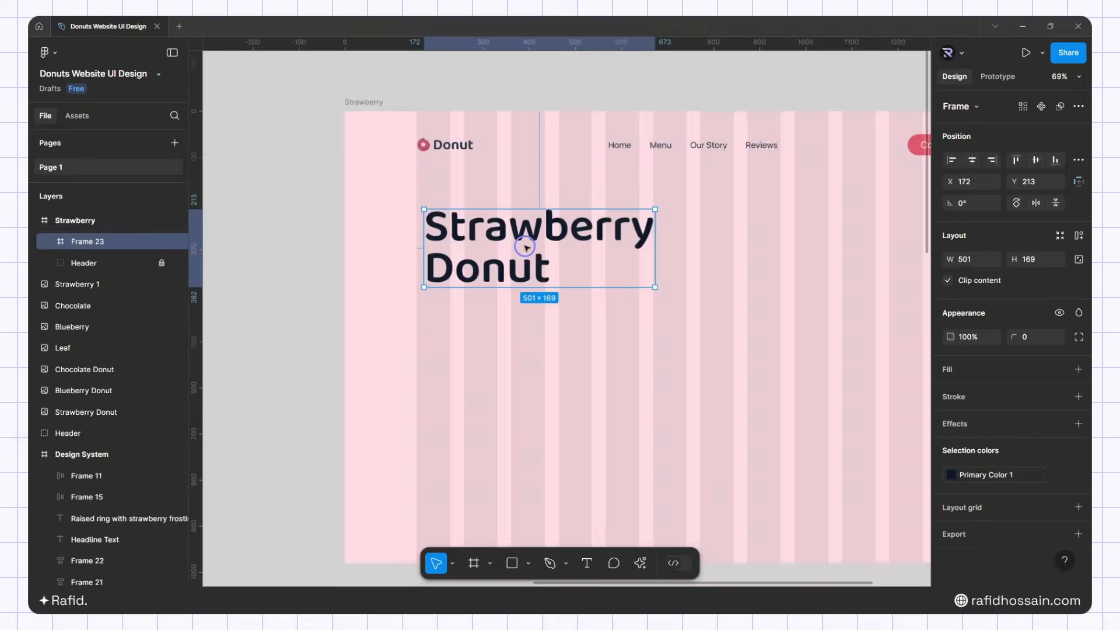
left_click_drag(483, 251, 480, 271)
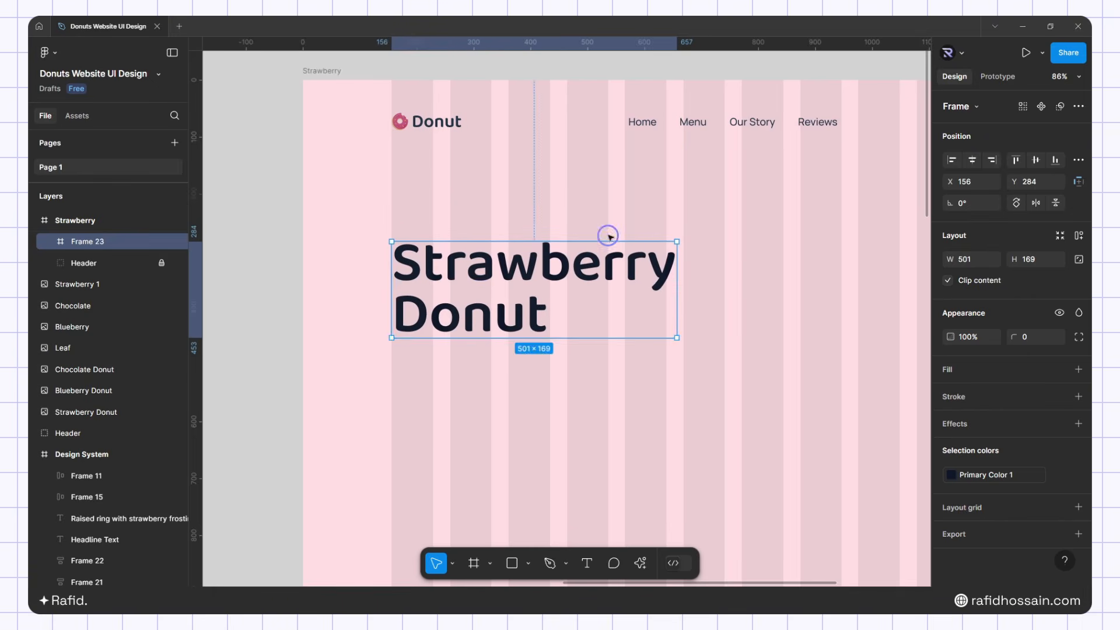
double_click(608, 290)
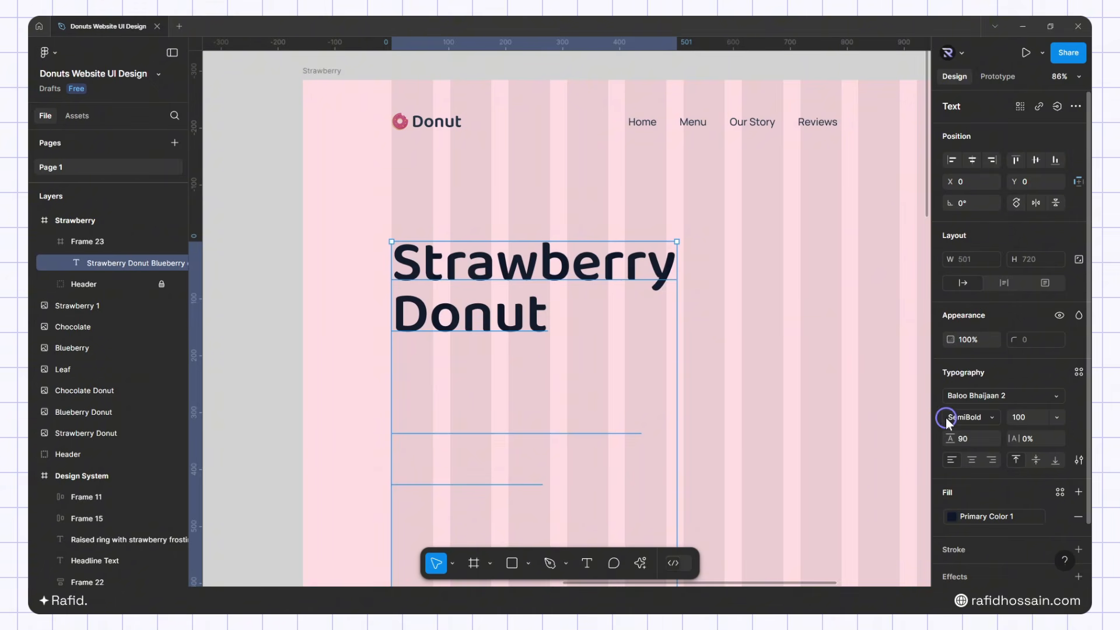
key("Escape")
Copy the description text from the Design System and place it below the headline in the Strawberry frame
scroll(648, 220, "down", 10)
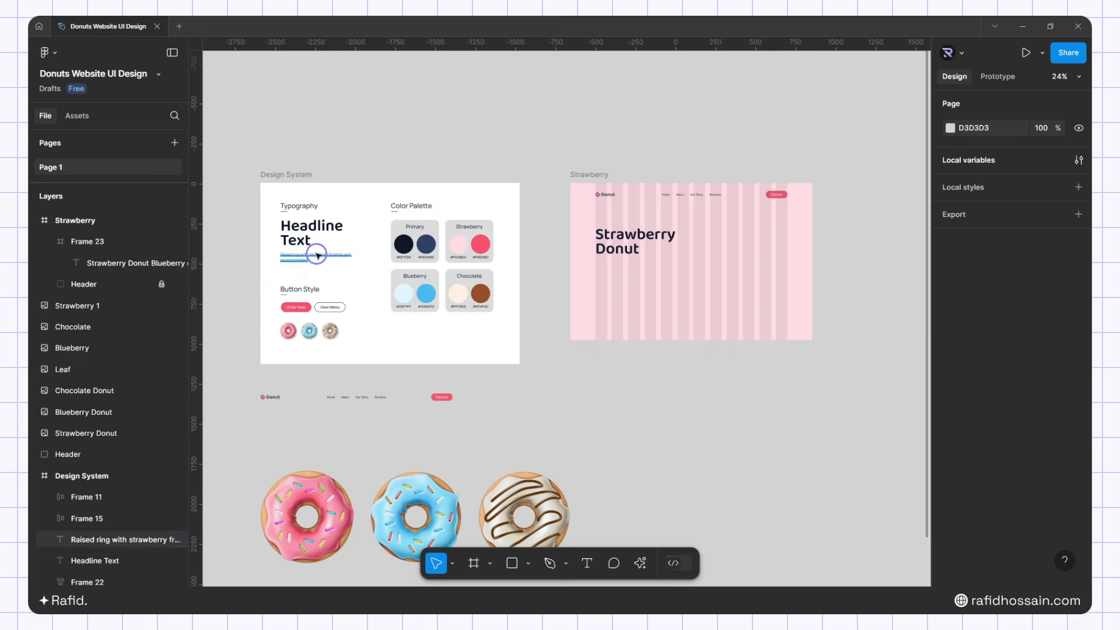
left_click_drag(317, 255, 595, 270)
scroll(605, 267, "up", 5)
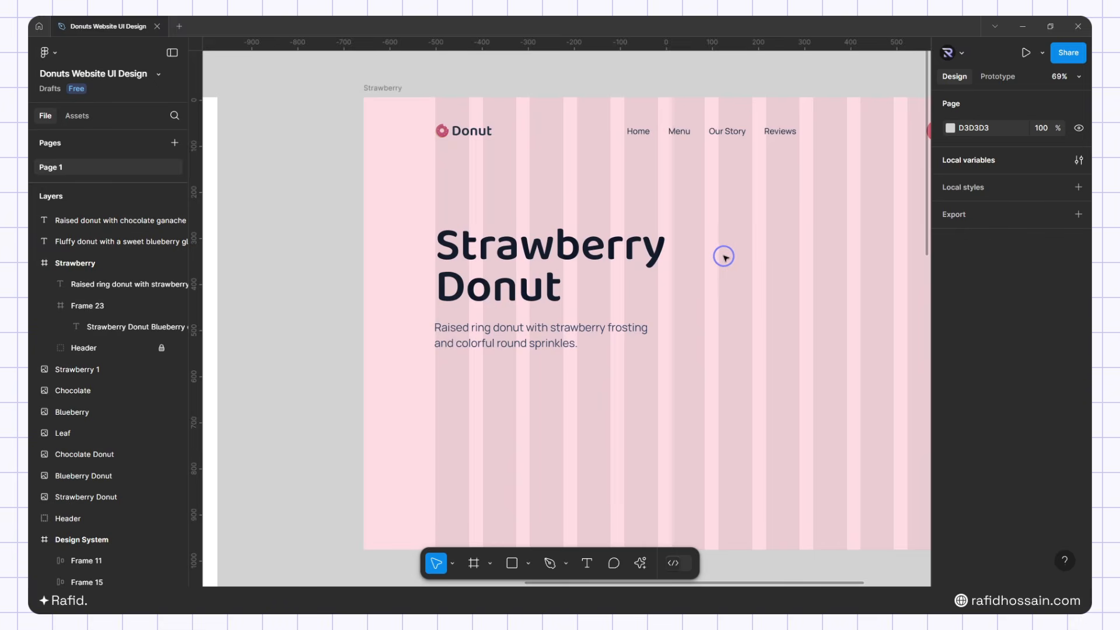
Copy the Order Now and View Menu button pair from the Design System and align it below the description text
scroll(716, 244, "down", 5)
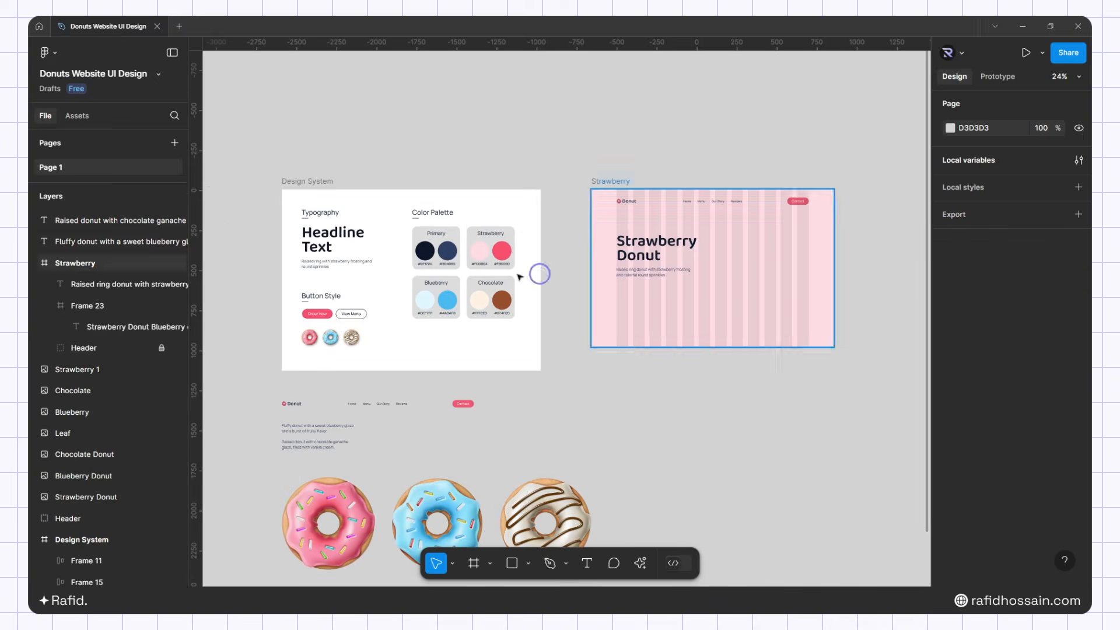
left_click(338, 316)
left_click_drag(339, 317, 661, 315)
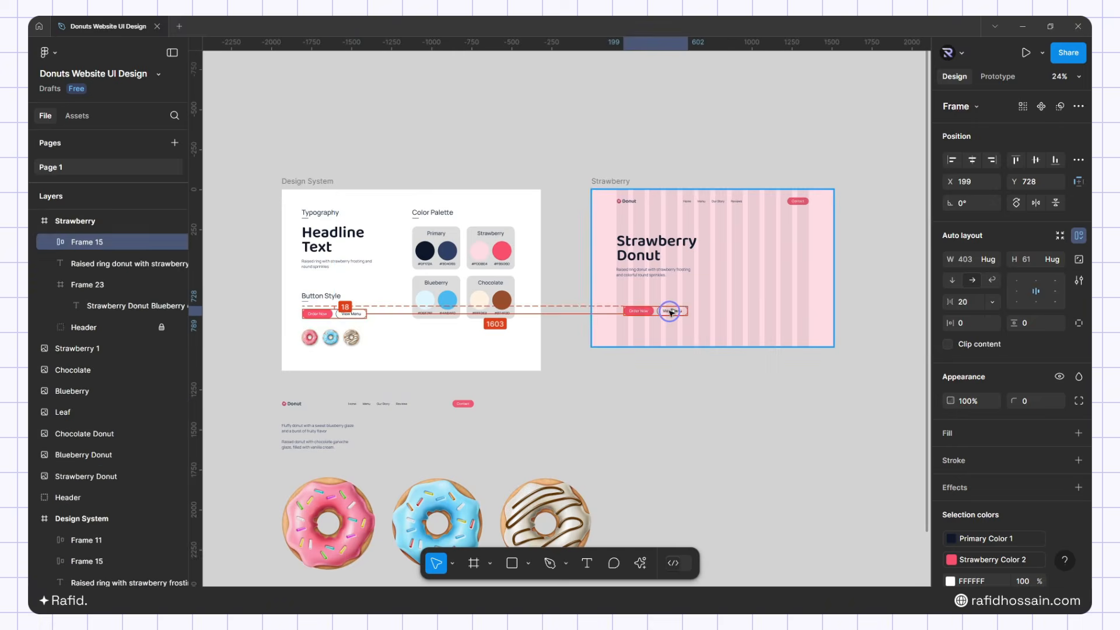
scroll(704, 276, "up", 4)
scroll(670, 295, "up", 2)
left_click_drag(572, 389, 546, 321)
Inspect the typography settings of the Order Now and View Menu button labels
scroll(429, 313, "up", 3)
double_click(525, 321)
double_click(525, 322)
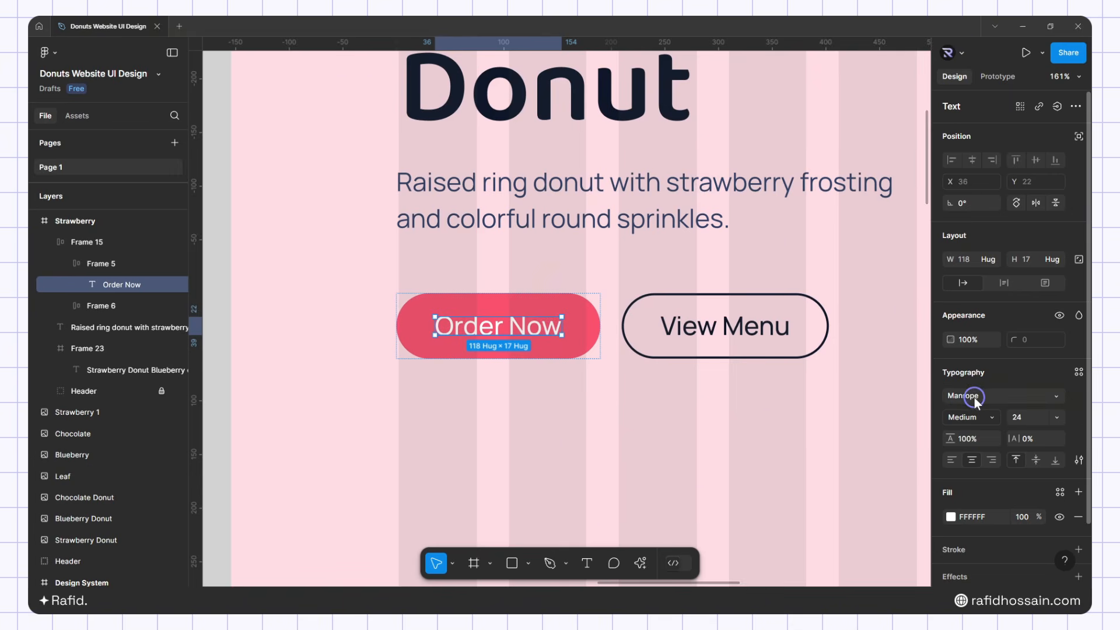
left_click(639, 405)
left_click(570, 324)
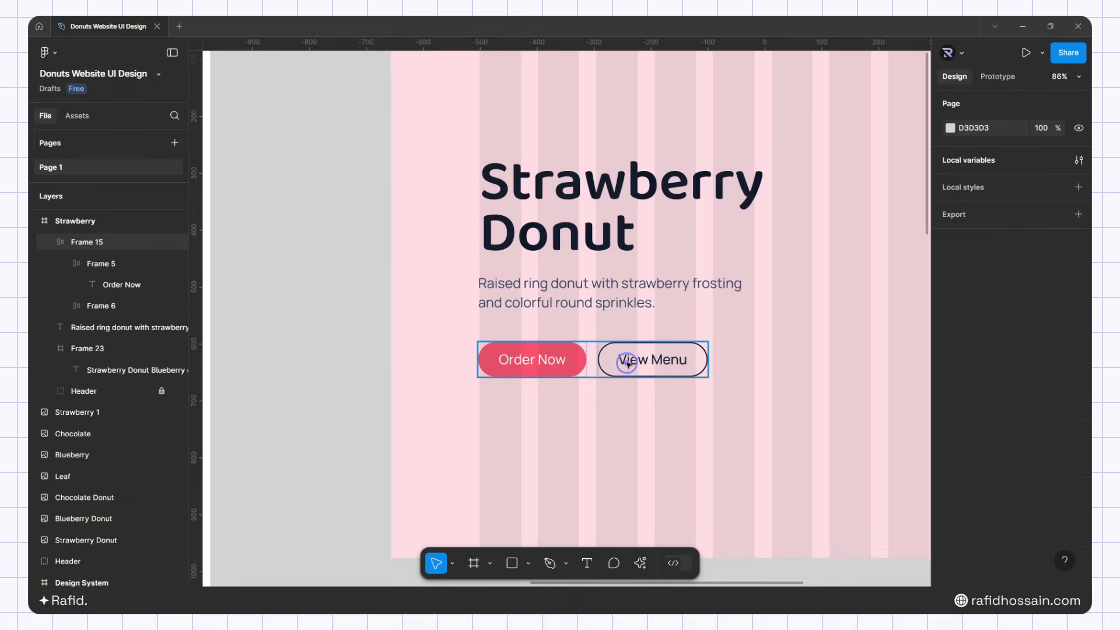
double_click(626, 361)
Combine the headline frame and the description text in a vertical auto layout with a gap of 16
scroll(765, 350, "up", 3)
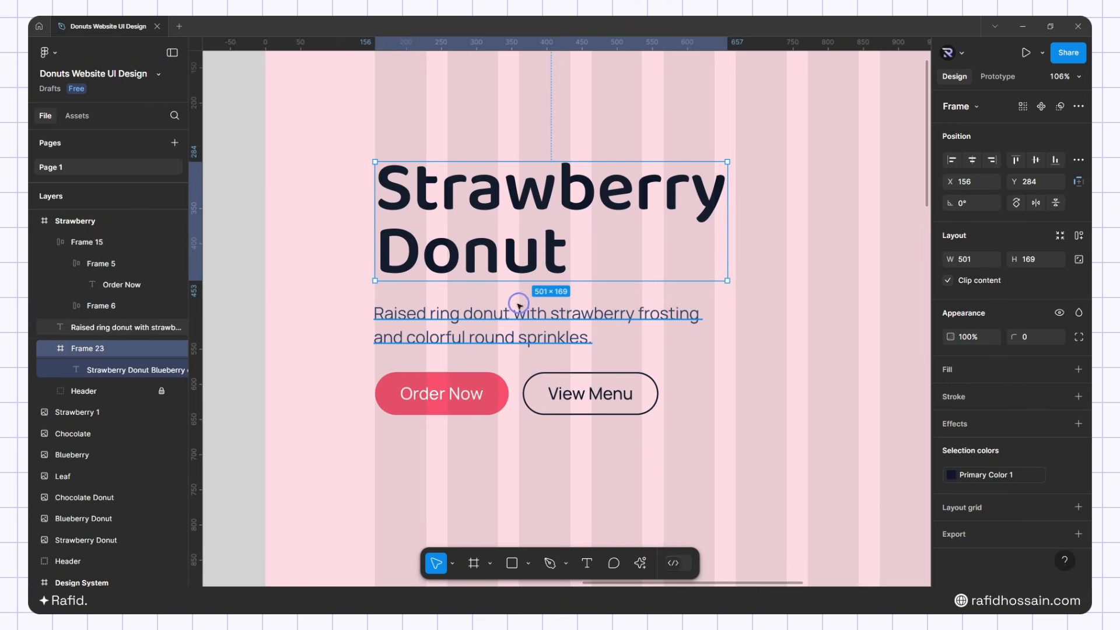
left_click(504, 318, "shift")
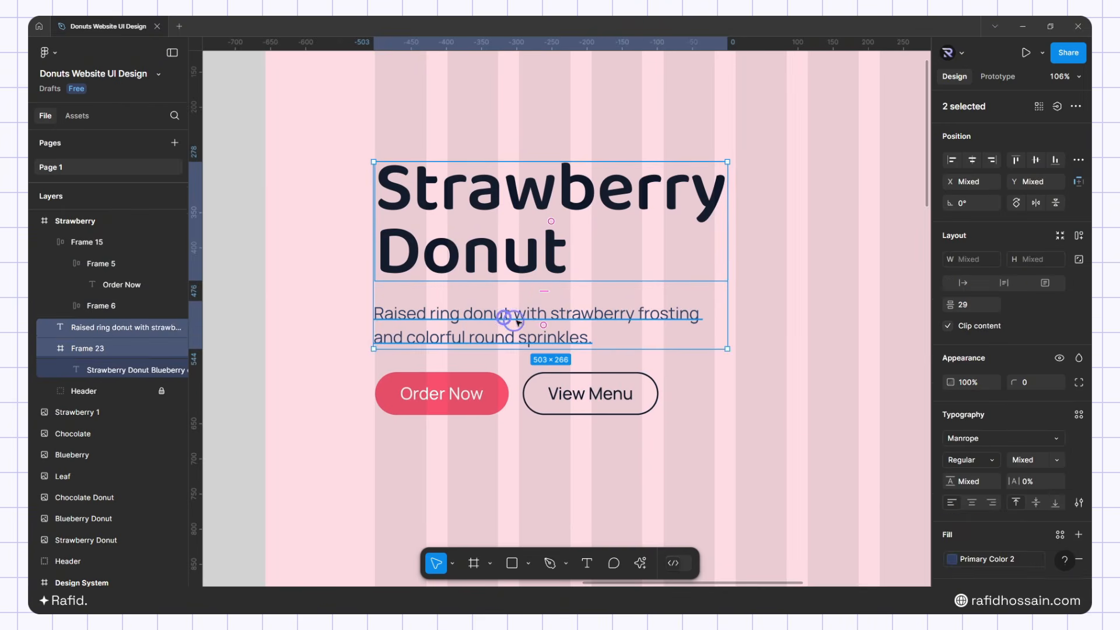
key("shift+a")
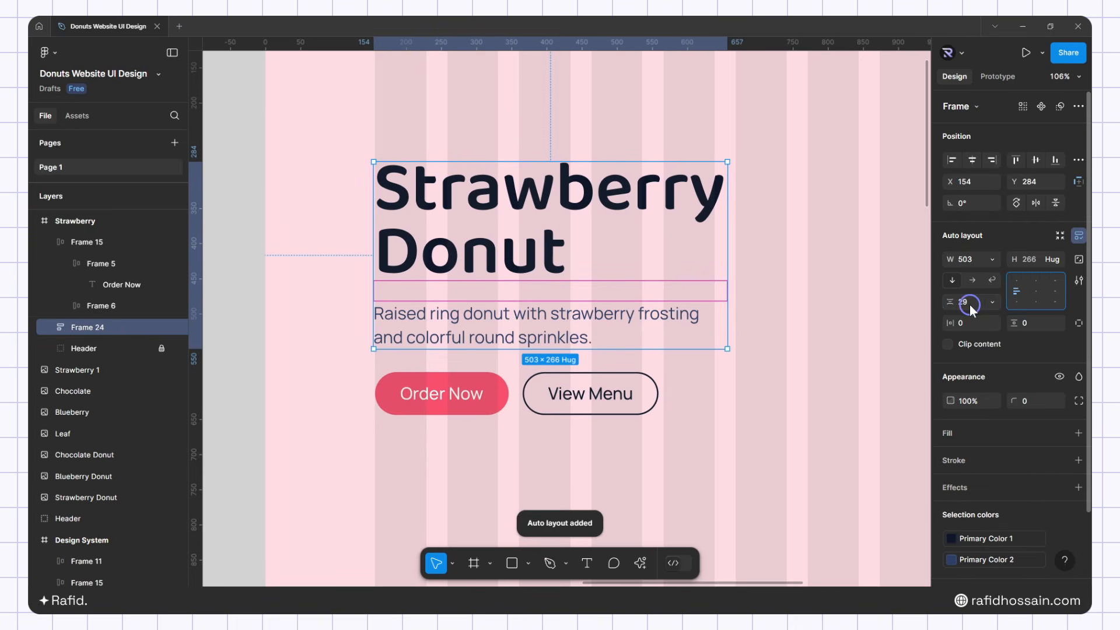
type("1")
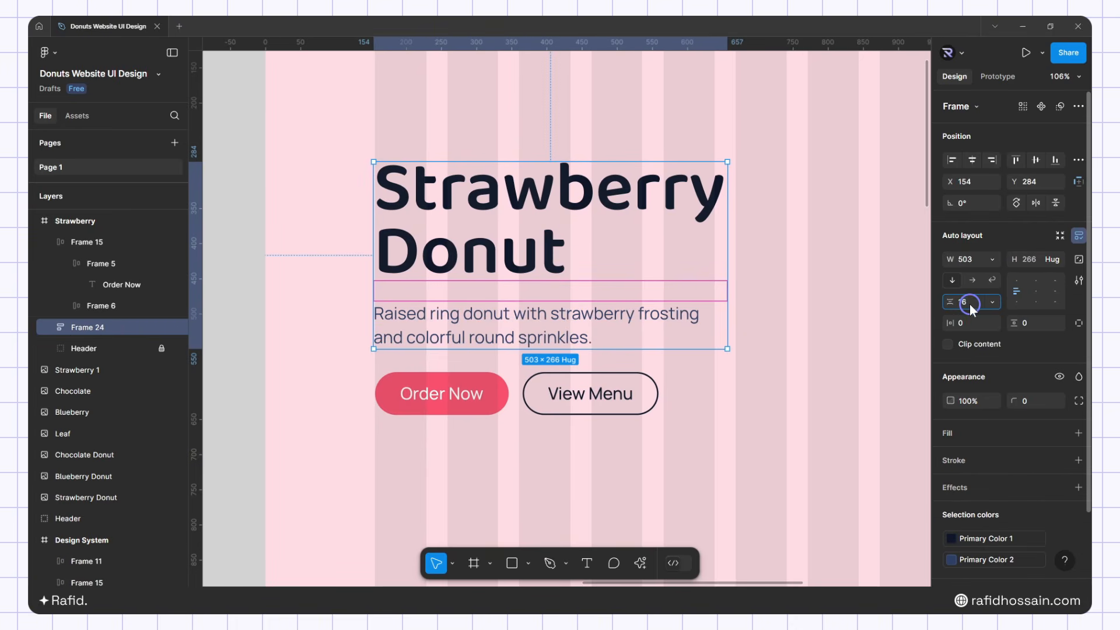
type("6")
key("Return")
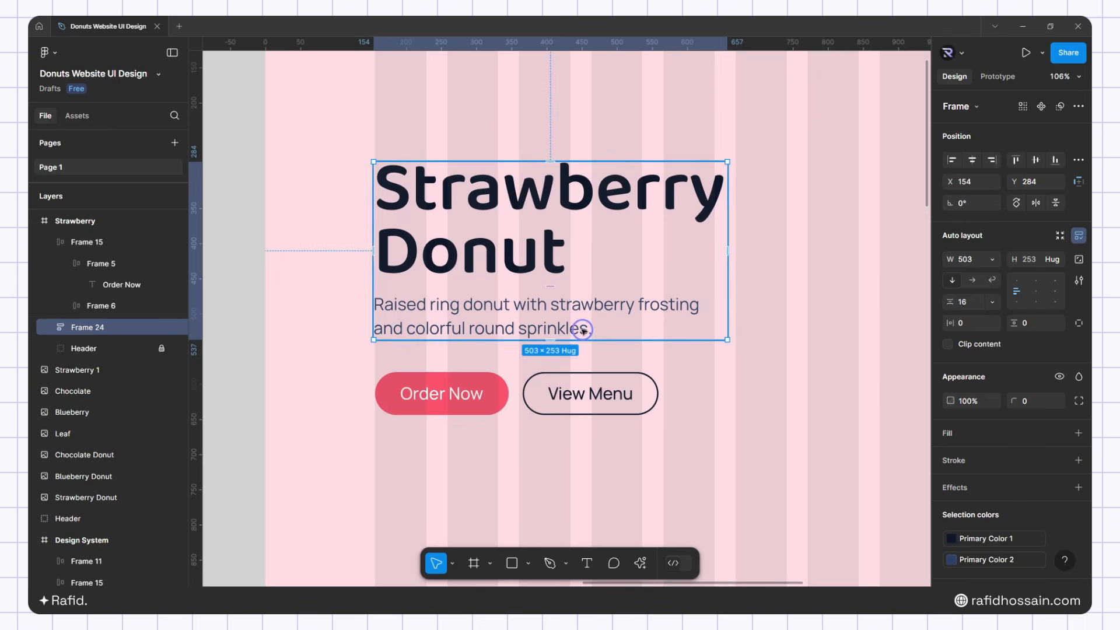
Combine the headline-and-description group and the button pair in an auto layout with a gap of 32
left_click(574, 381, "shift")
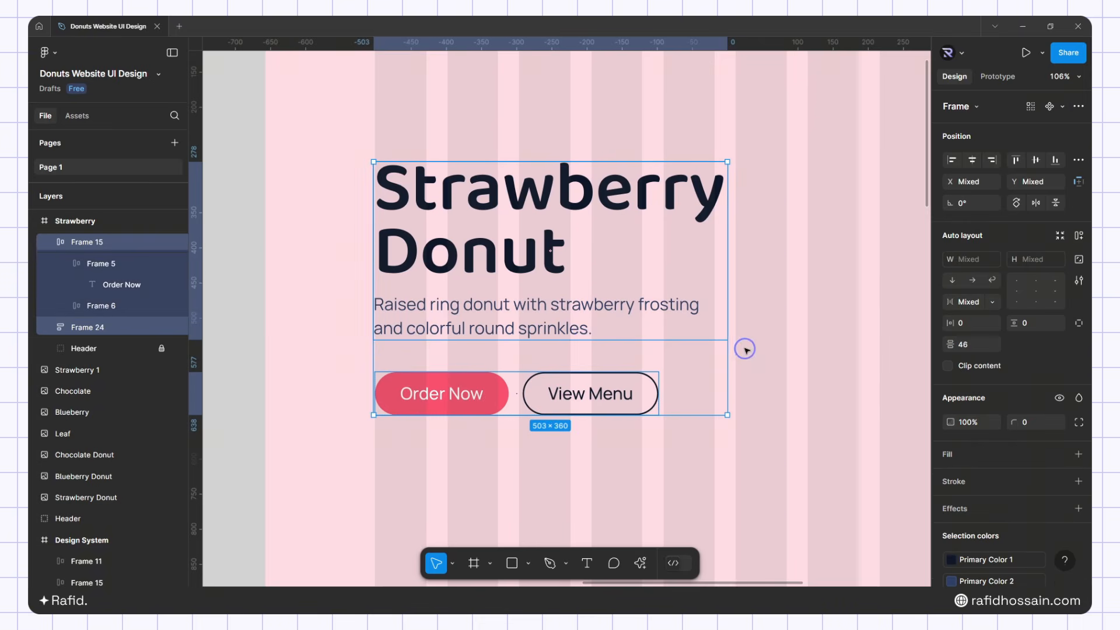
key("shift+a")
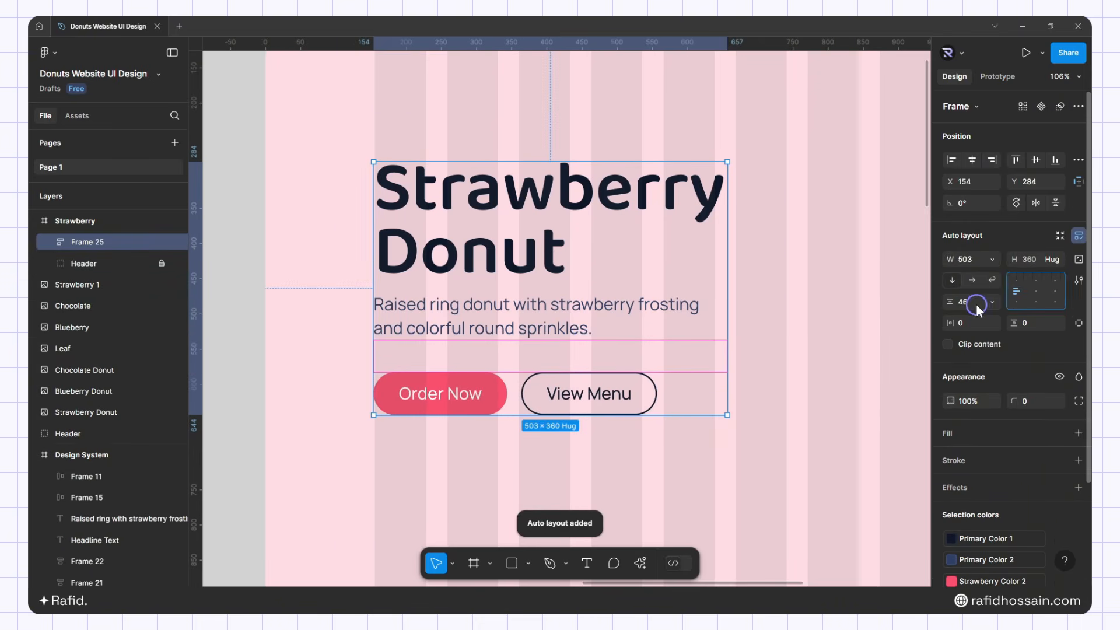
type("32")
key("Return")
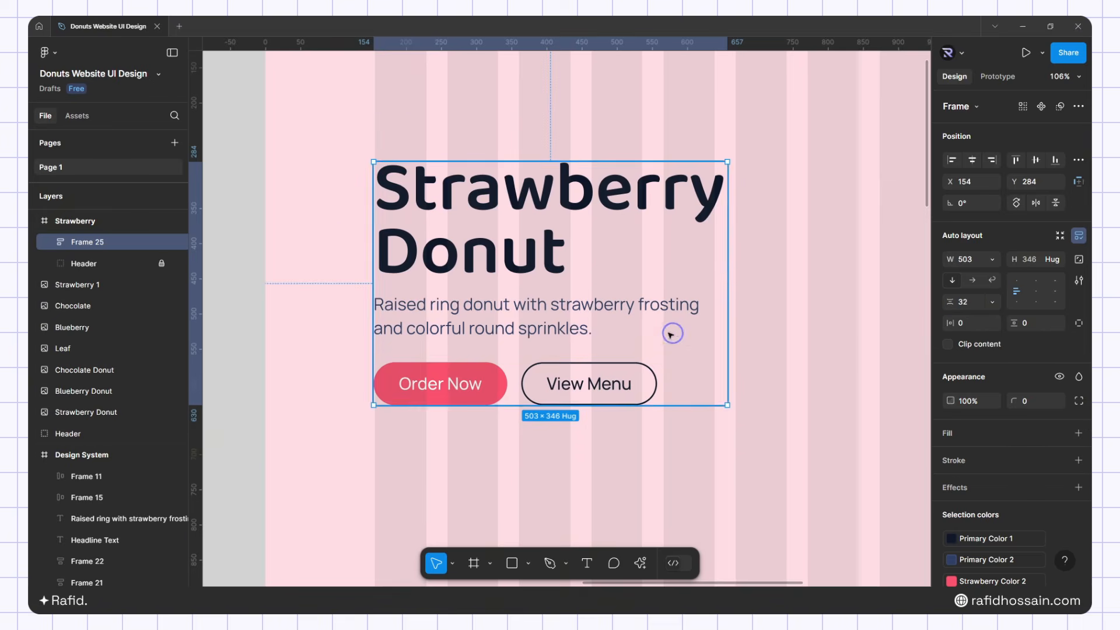
Align the hero content block with the logo at X 156 and move it up to about Y 266
scroll(467, 357, "down", 2, "ctrl")
scroll(467, 357, "down", 2, "ctrl")
left_click_drag(486, 296, 488, 298)
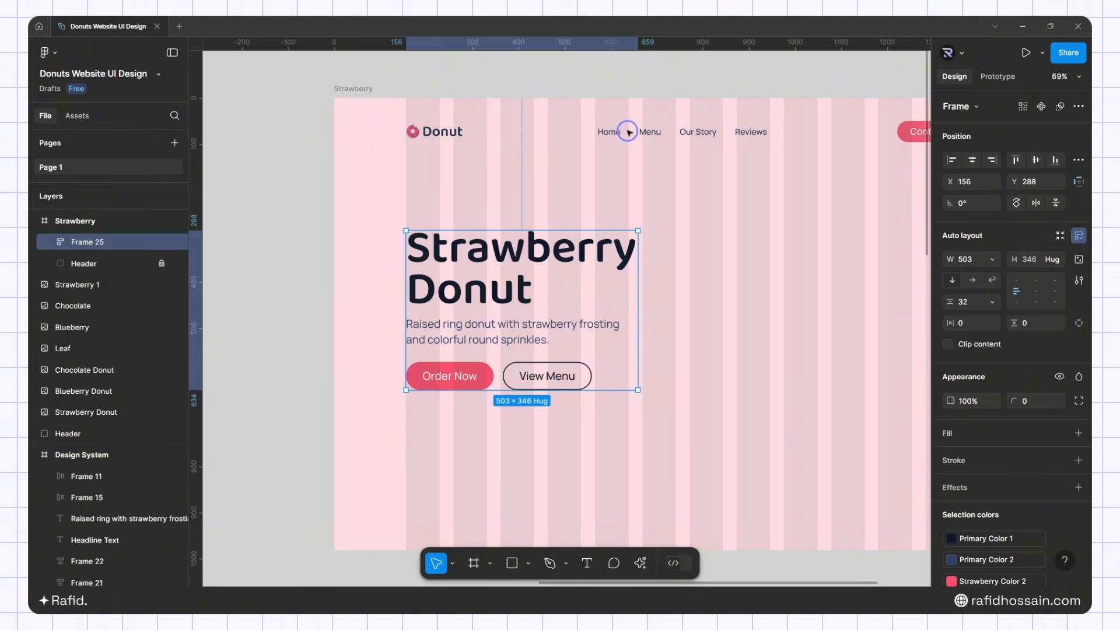
key("shift+Up")
key("shift+Up")
key("Up")
key("Up")
left_click(713, 230)
left_click(574, 245)
left_click(577, 186)
Copy the row of three donut images from the Design System and place it below the buttons at X 156, Y 721
scroll(582, 183, "down", 4)
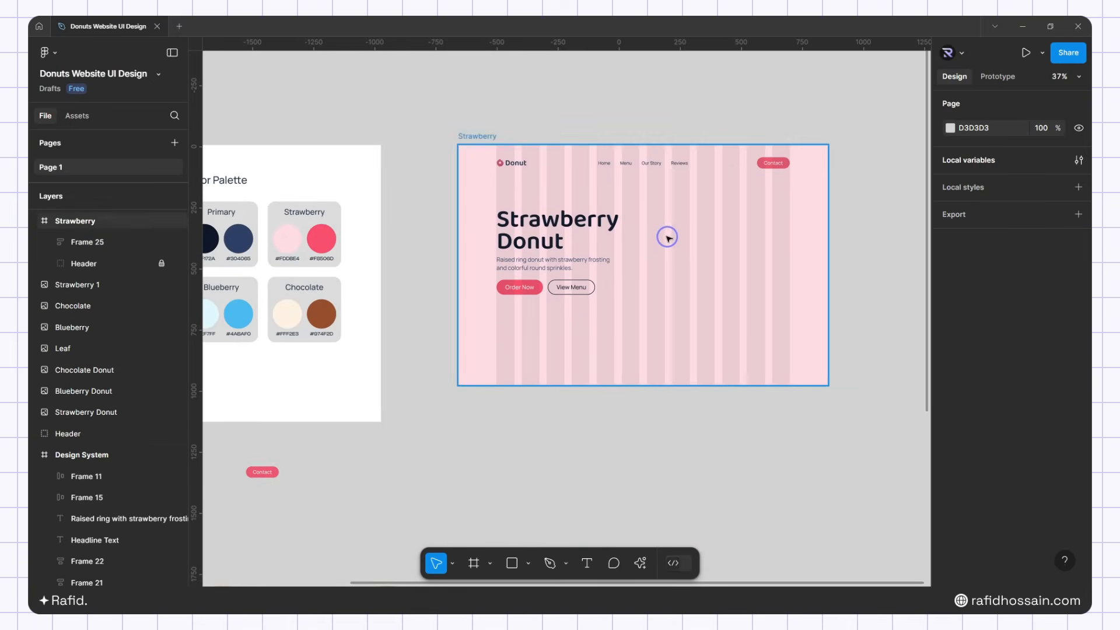
scroll(667, 236, "down", 4)
left_click(363, 311)
left_click_drag(363, 311, 641, 292)
scroll(648, 272, "up", 8)
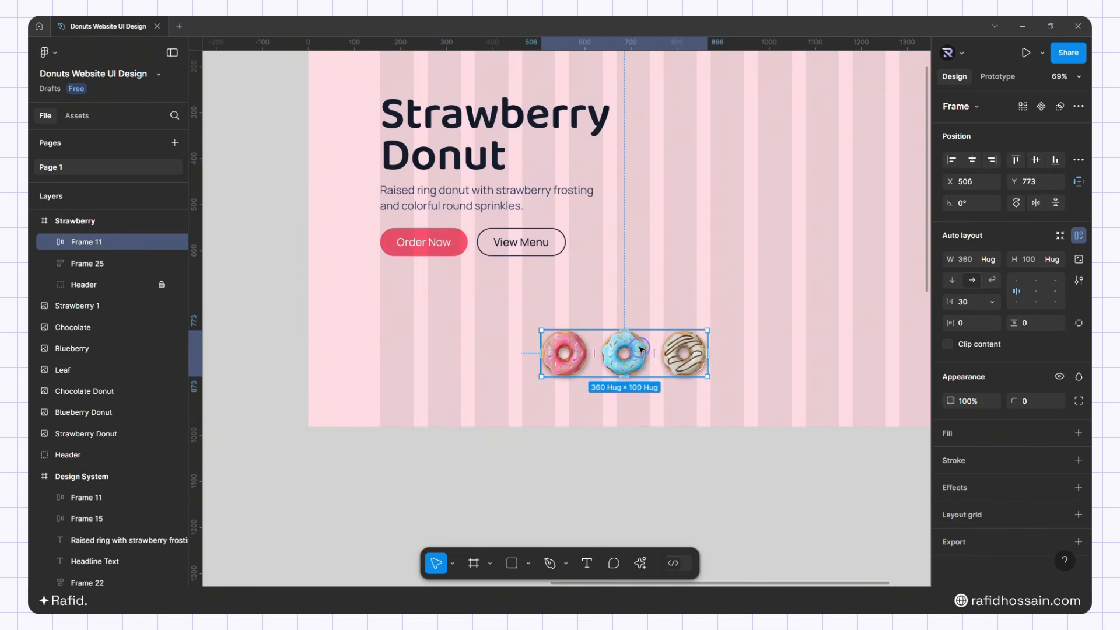
left_click_drag(641, 349, 477, 324)
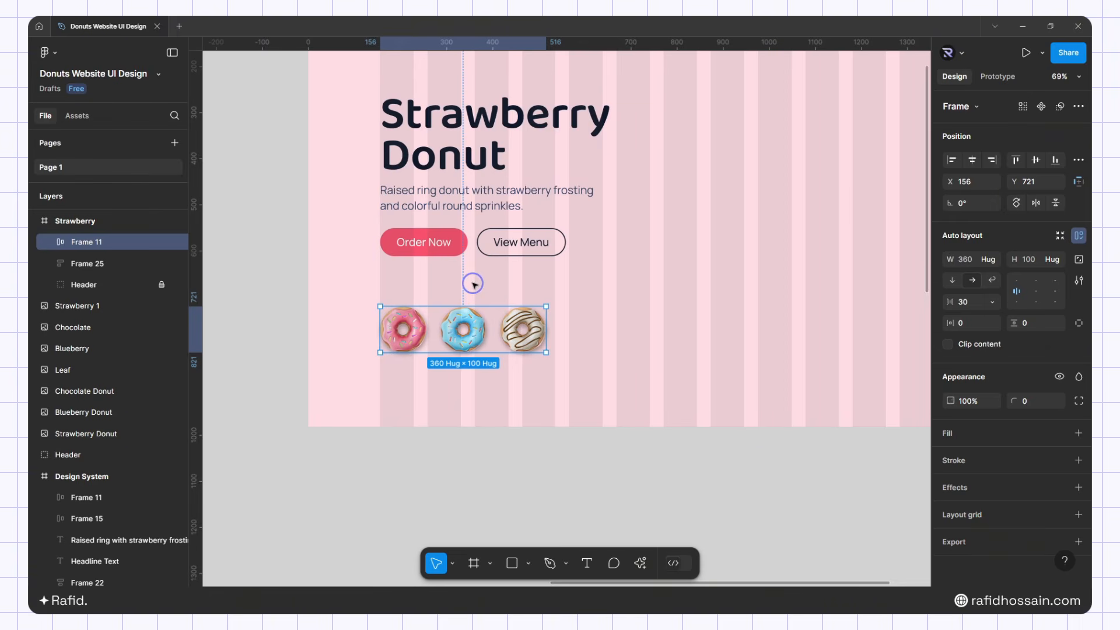
Measure the gap between the buttons and the donut row, and move the row up to Y 691
key("alt")
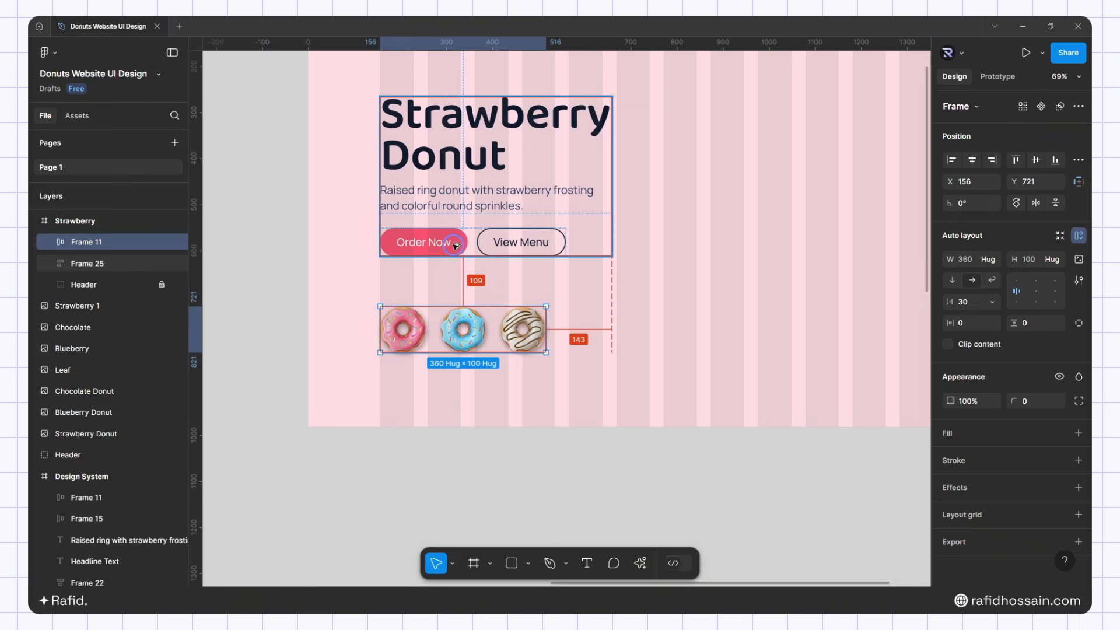
key("shift+Up")
key("shift+Up")
key("shift+Up")
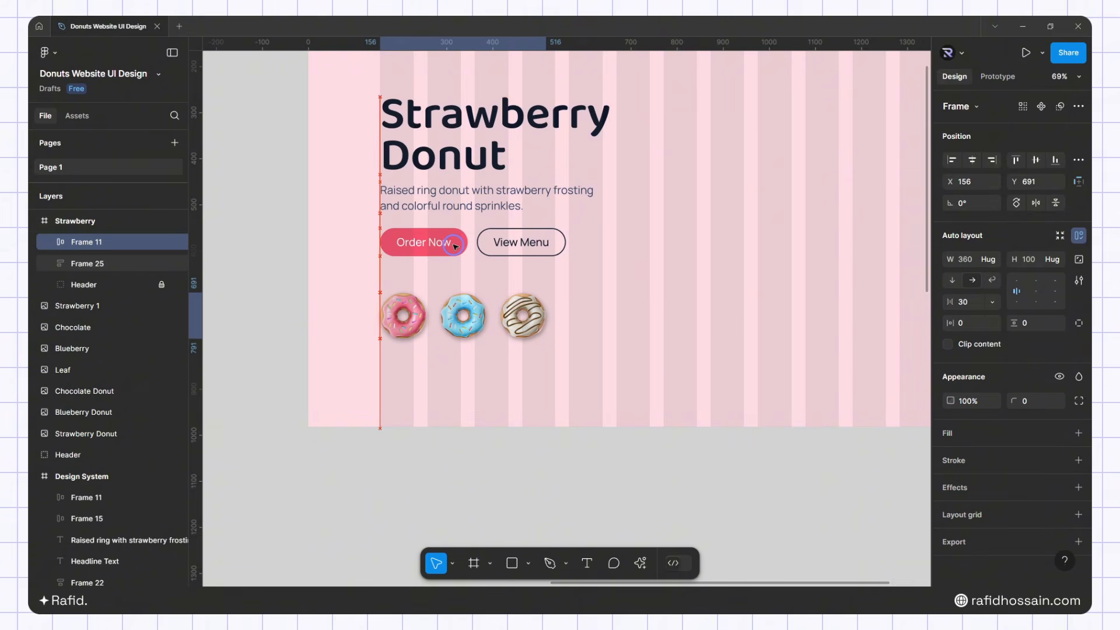
left_click(650, 325)
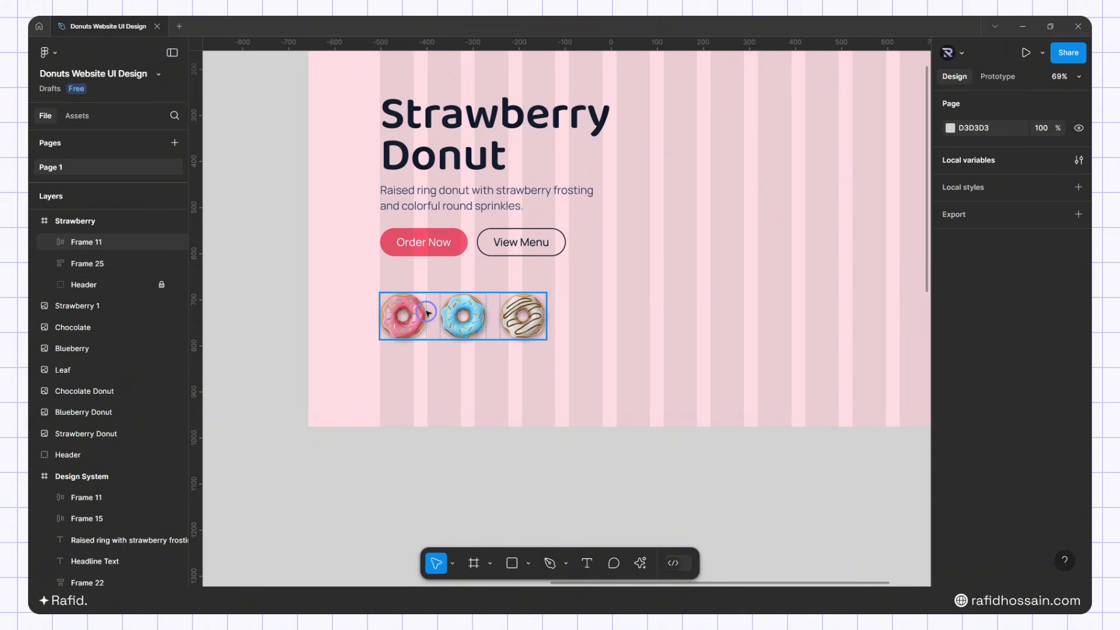
Enlarge the strawberry donut image in the row to 120 × 120
scroll(513, 315, "up", 1)
scroll(537, 281, "down", 1)
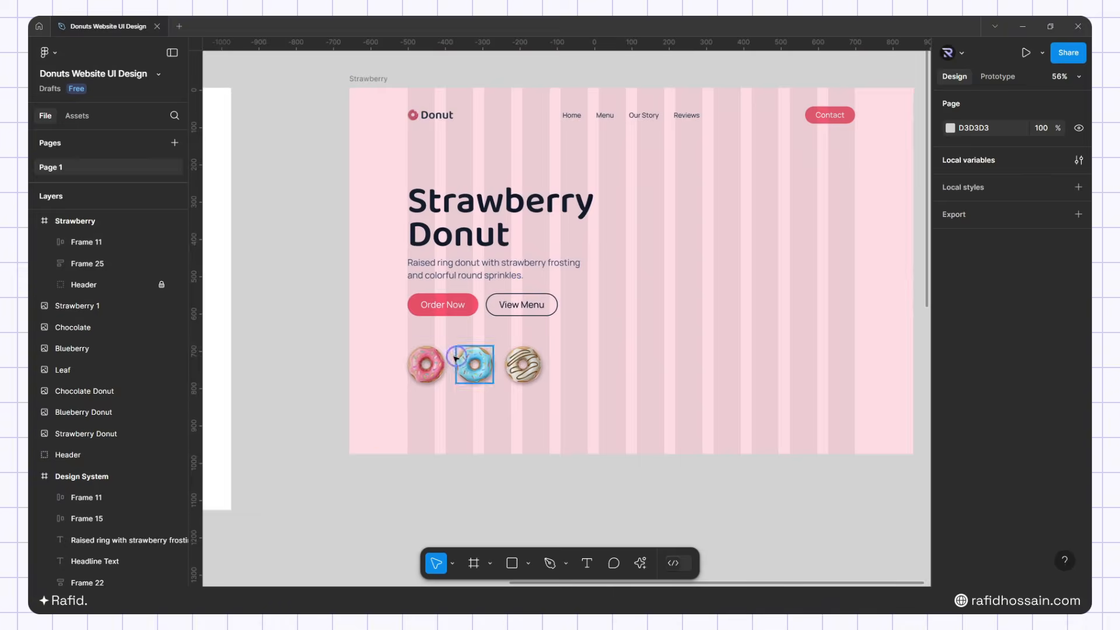
scroll(448, 360, "up", 1)
left_click(445, 370)
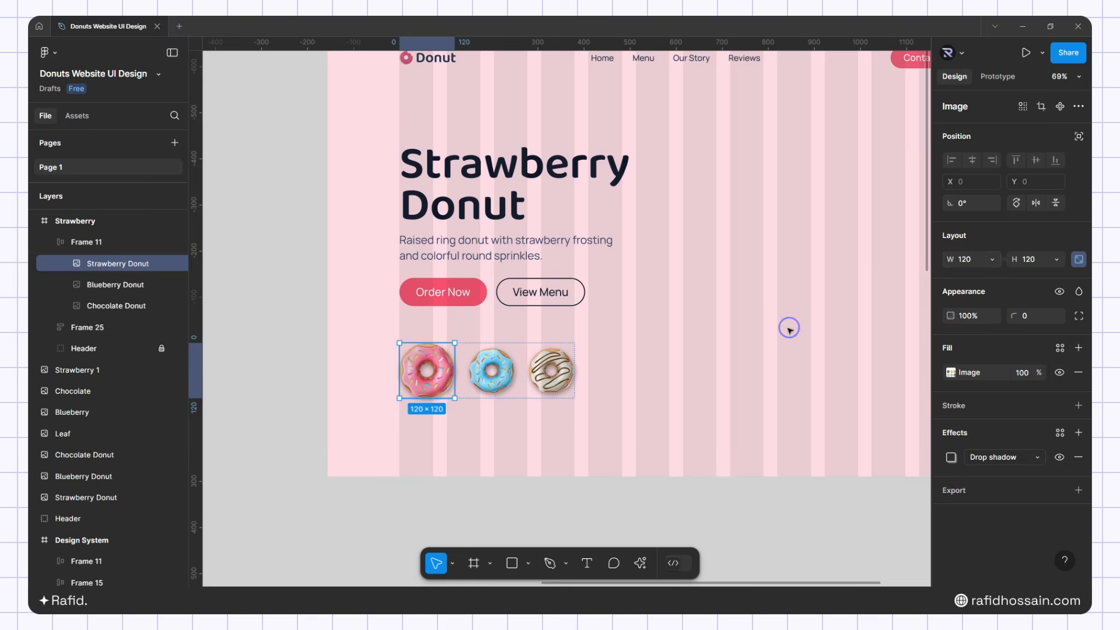
left_click(671, 378)
Examine the drop shadow settings of the enlarged strawberry donut image
left_click(502, 378)
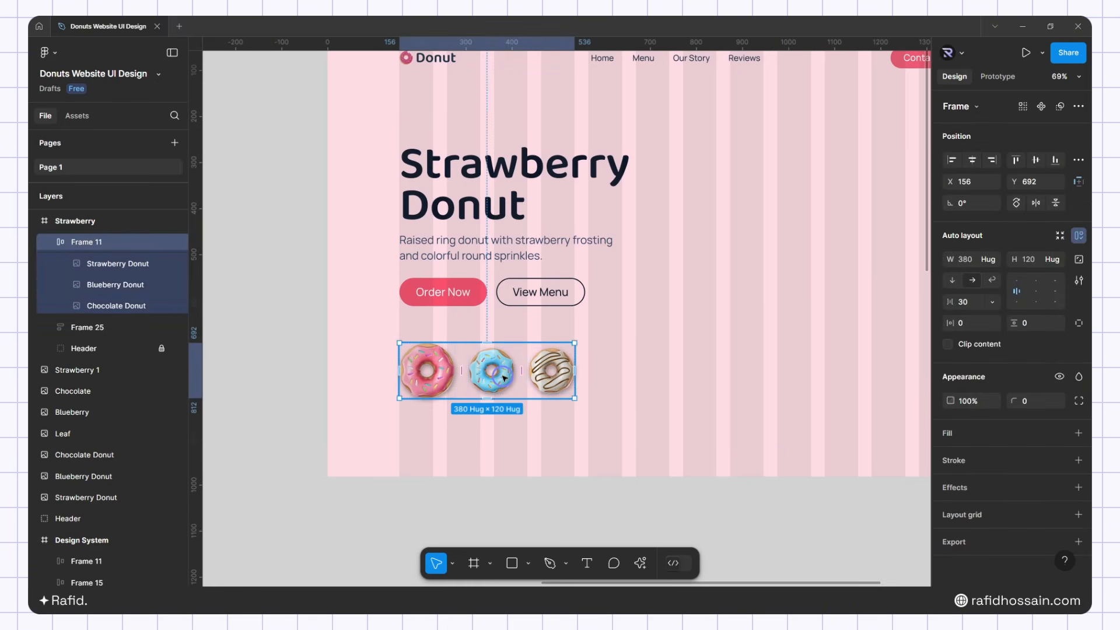
left_click(501, 377)
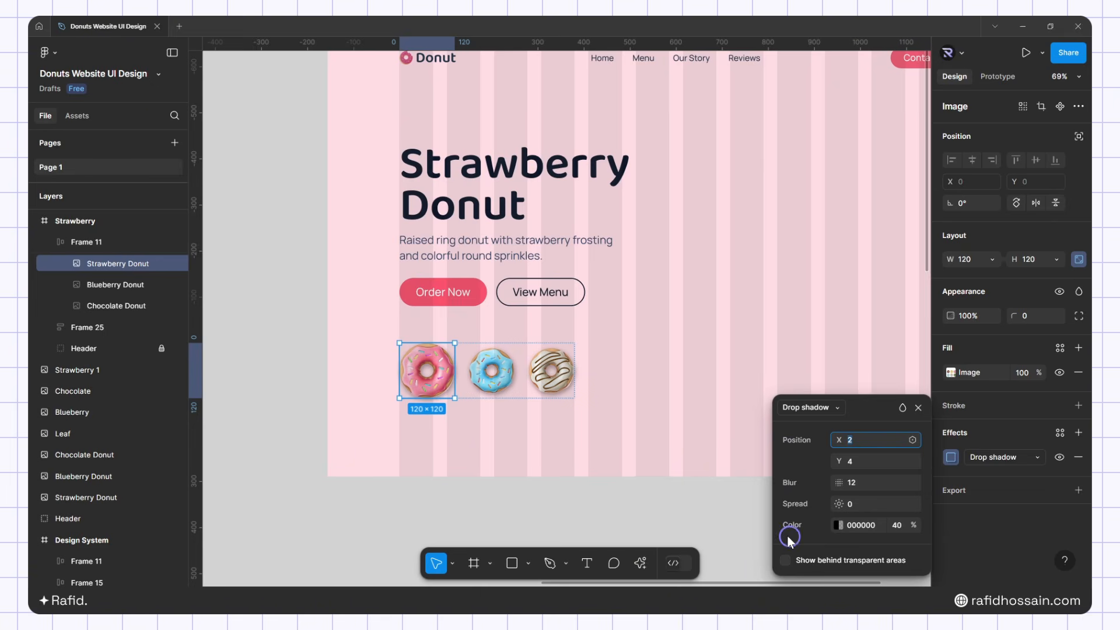
left_click(918, 407)
left_click(688, 342)
Draw a circle about 585 × 585 in the empty area beside the hero content, at about X 771, Y 312
scroll(558, 233, "down", 3)
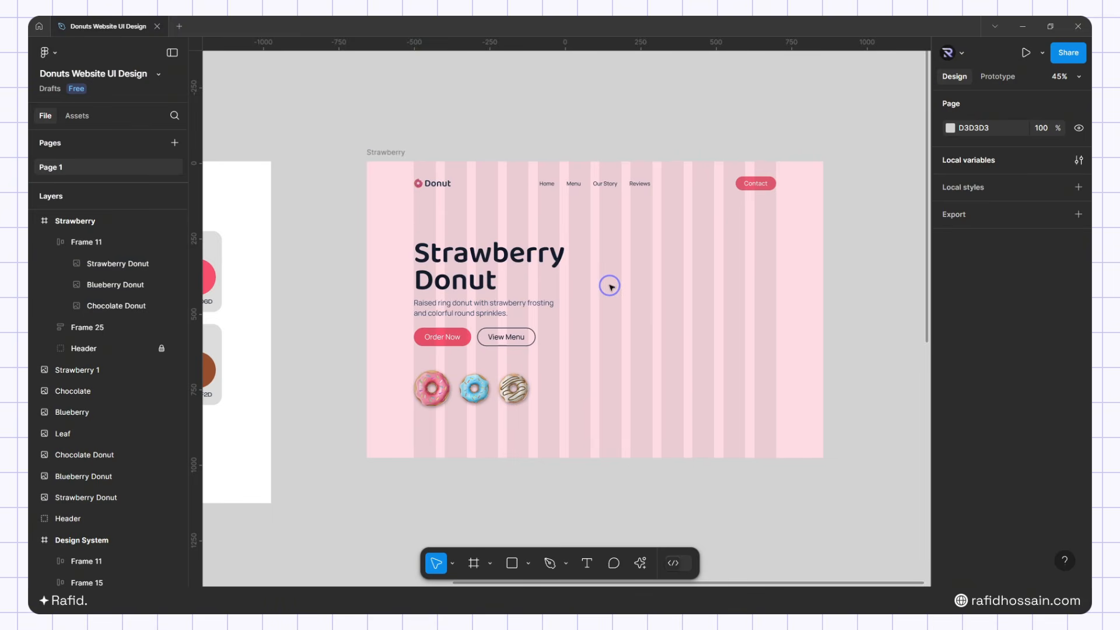
scroll(591, 315, "down", 2)
scroll(746, 294, "up", 1)
scroll(694, 296, "up", 1)
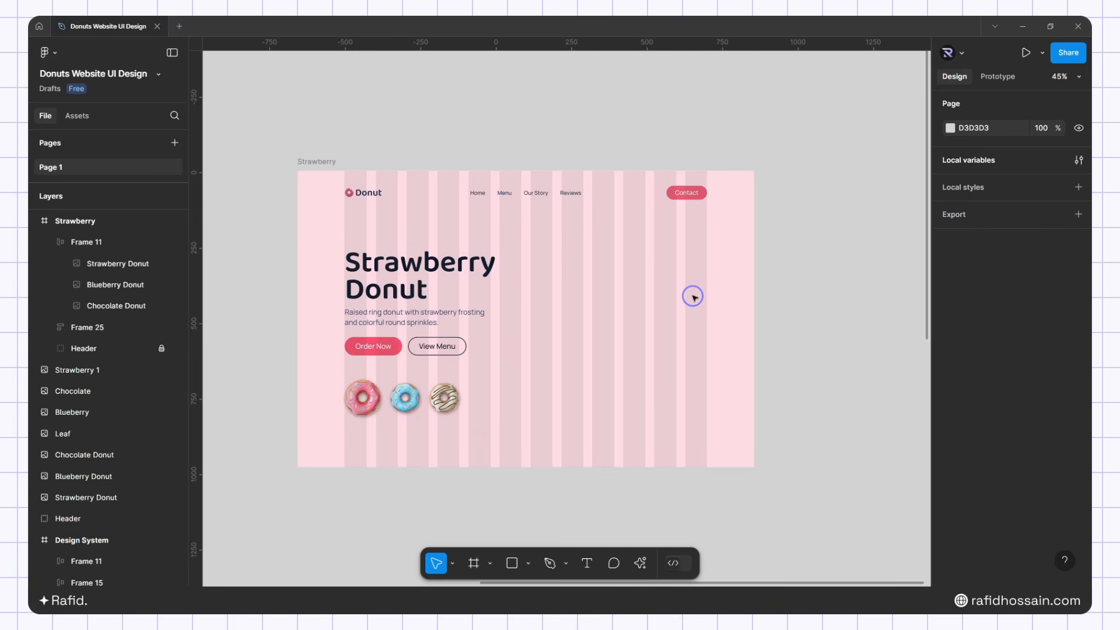
key("o")
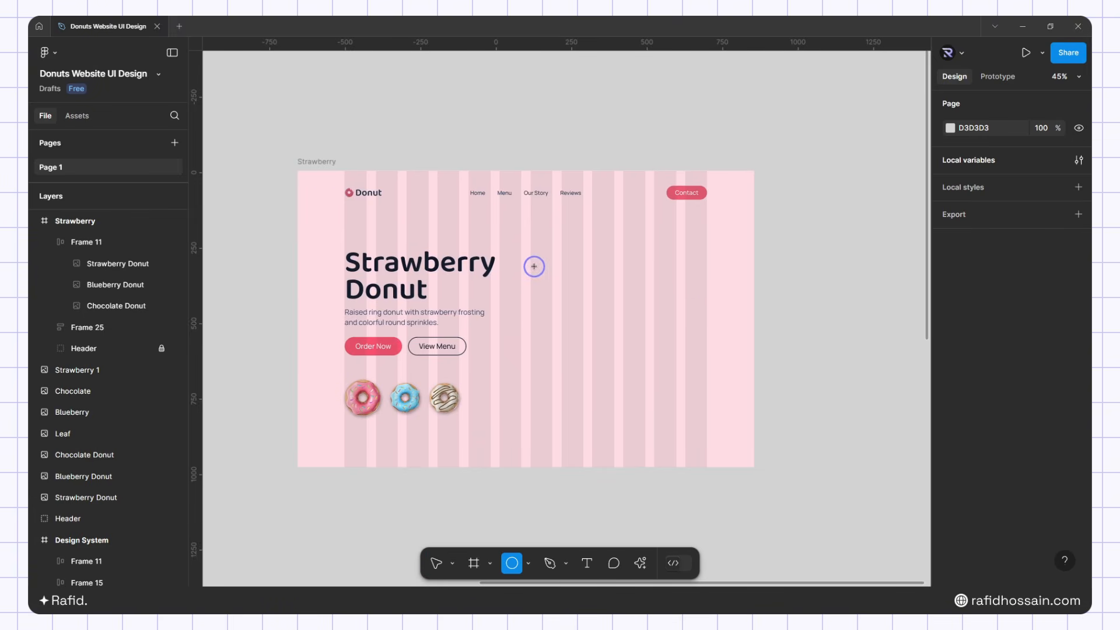
left_click_drag(533, 266, 706, 441)
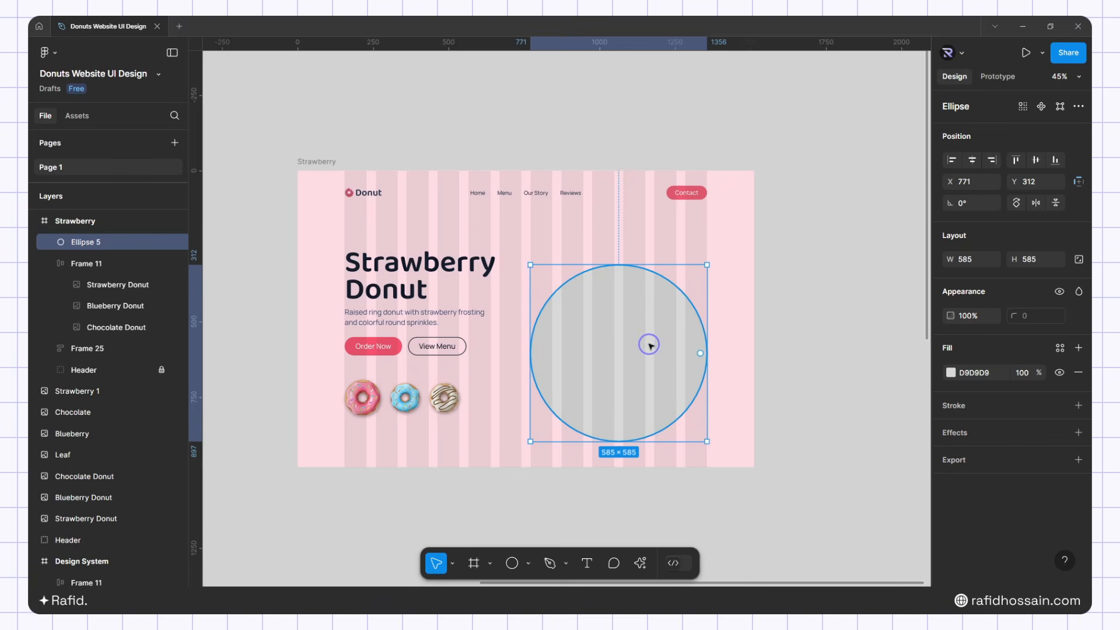
Move the circle up to Y 216 and turn it into a full ring with a 50% inner ratio
left_click_drag(649, 343, 649, 315)
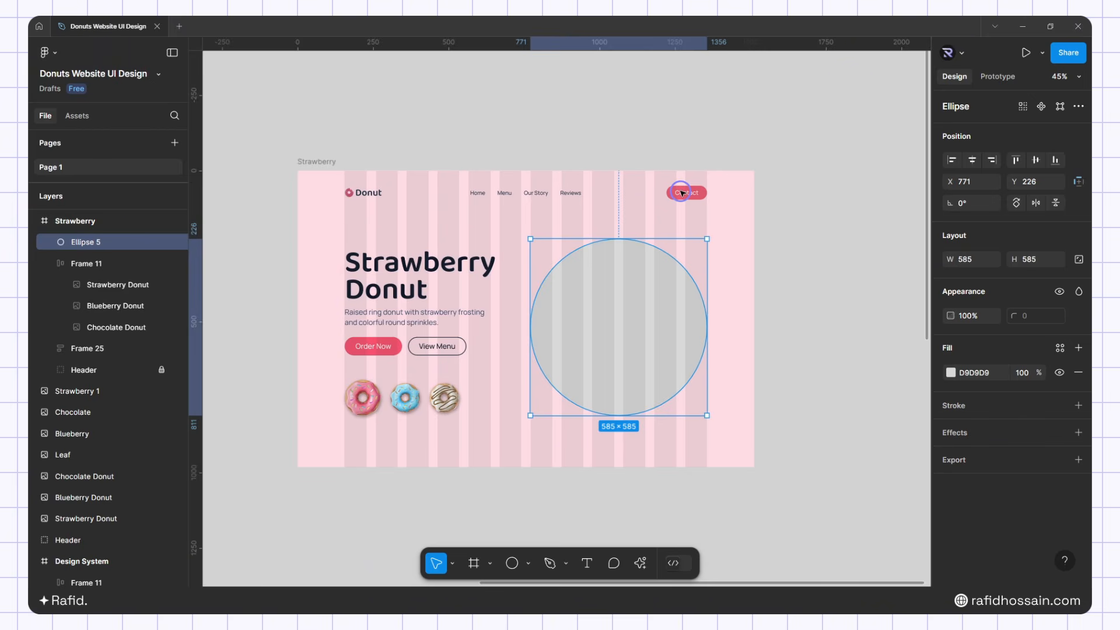
key("shift+Up")
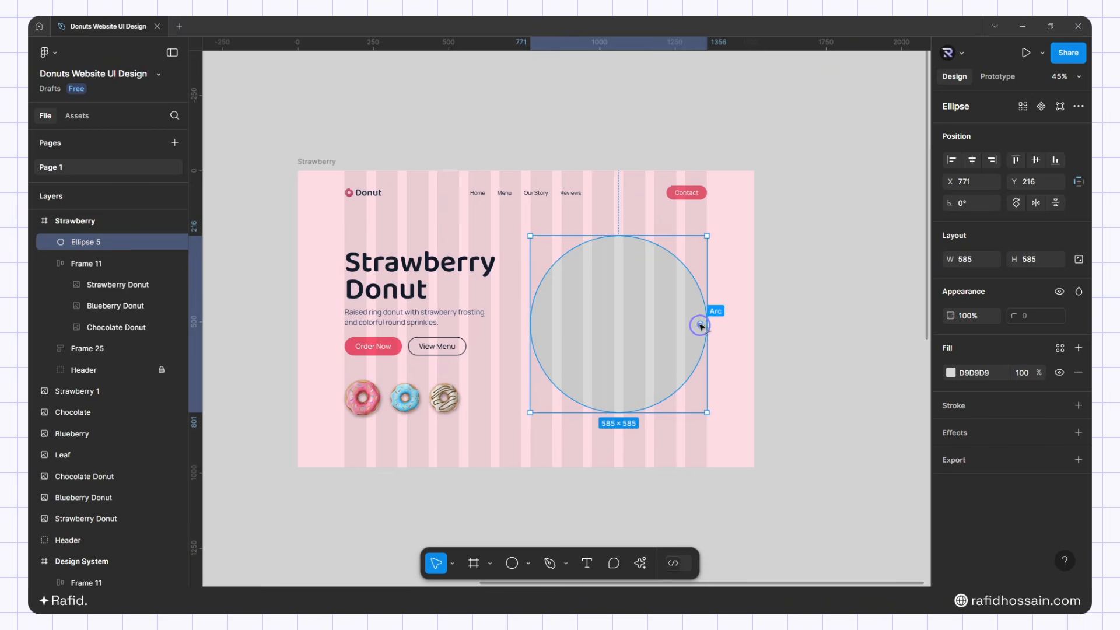
left_click_drag(701, 325, 697, 330)
left_click_drag(620, 324, 580, 330)
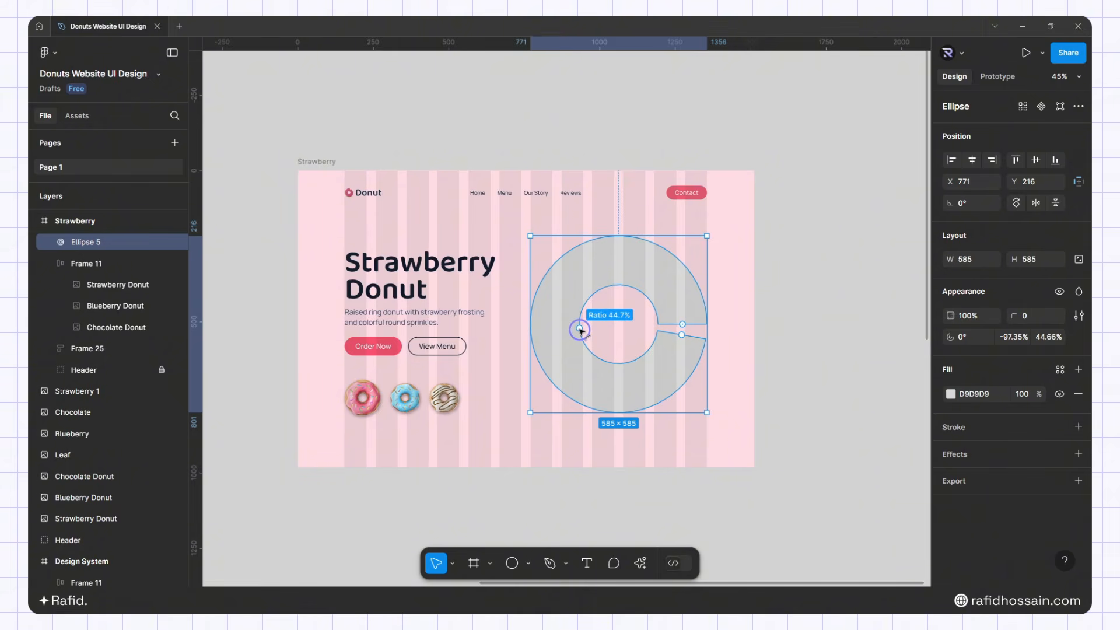
left_click(1047, 338)
type("50")
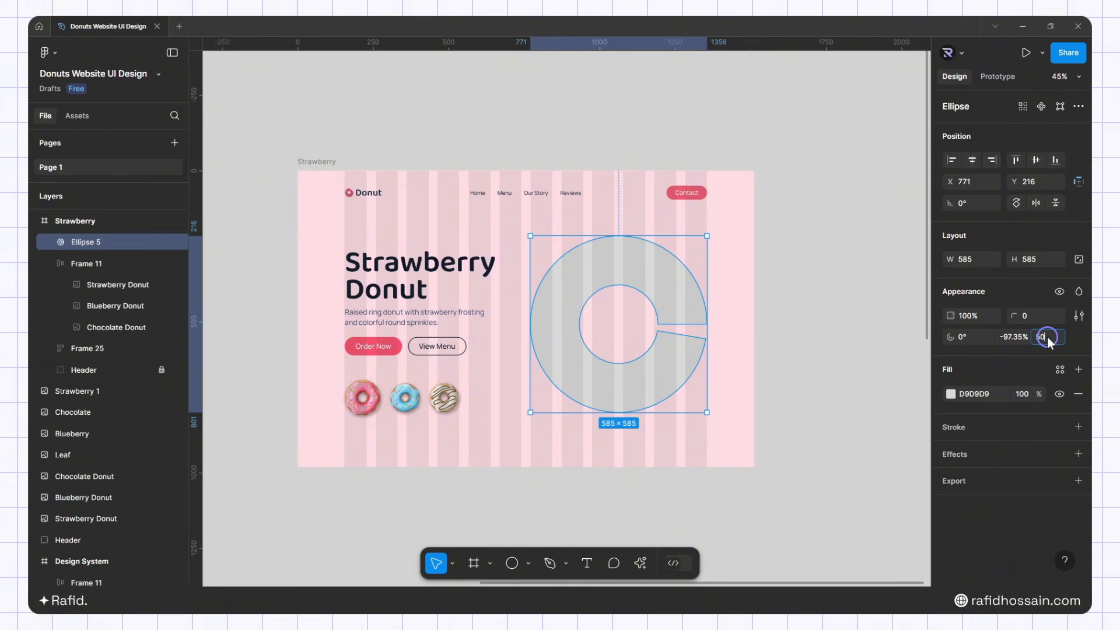
key("Return")
mouse_move(694, 327)
left_mouse_down()
mouse_move(687, 333)
mouse_move(706, 325)
left_mouse_up()
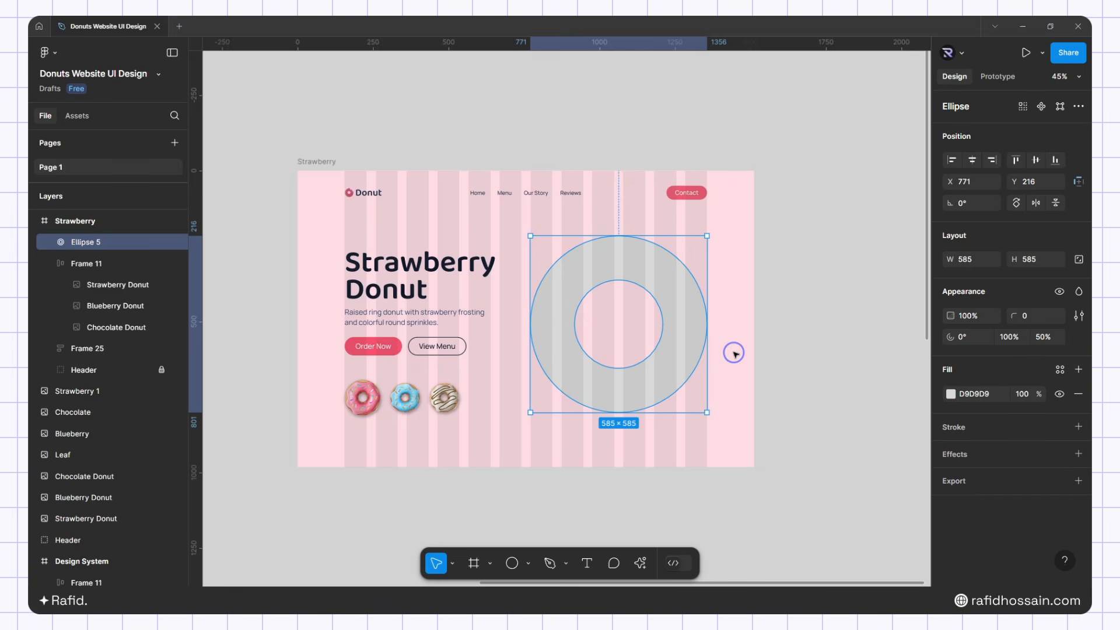
Fill the ring with the Strawberry Color 2 library color
left_click(950, 399)
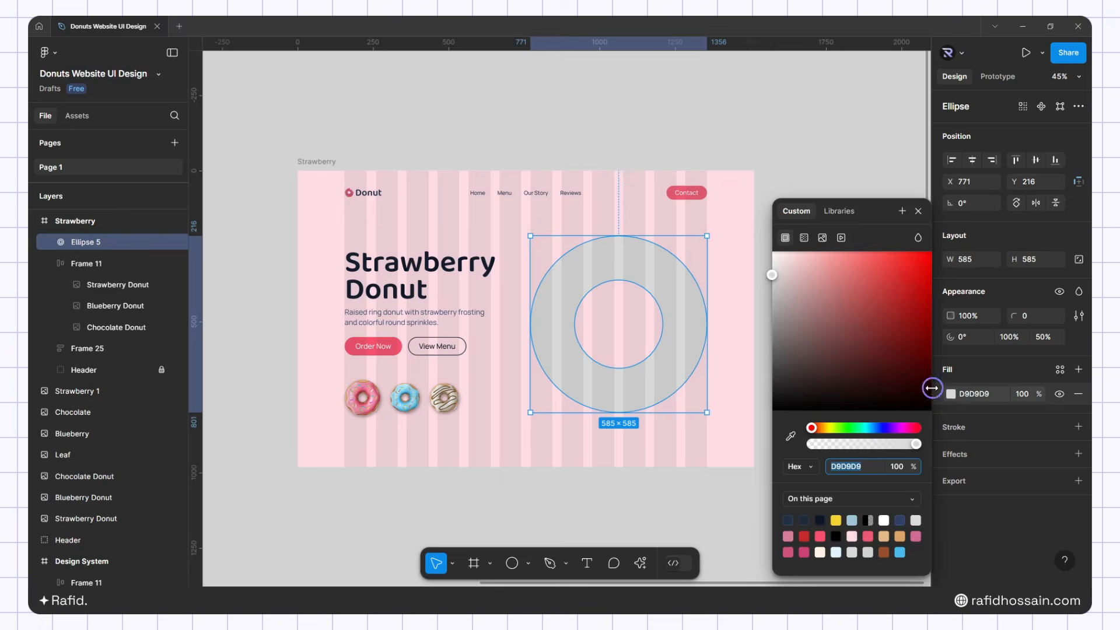
left_click(838, 210)
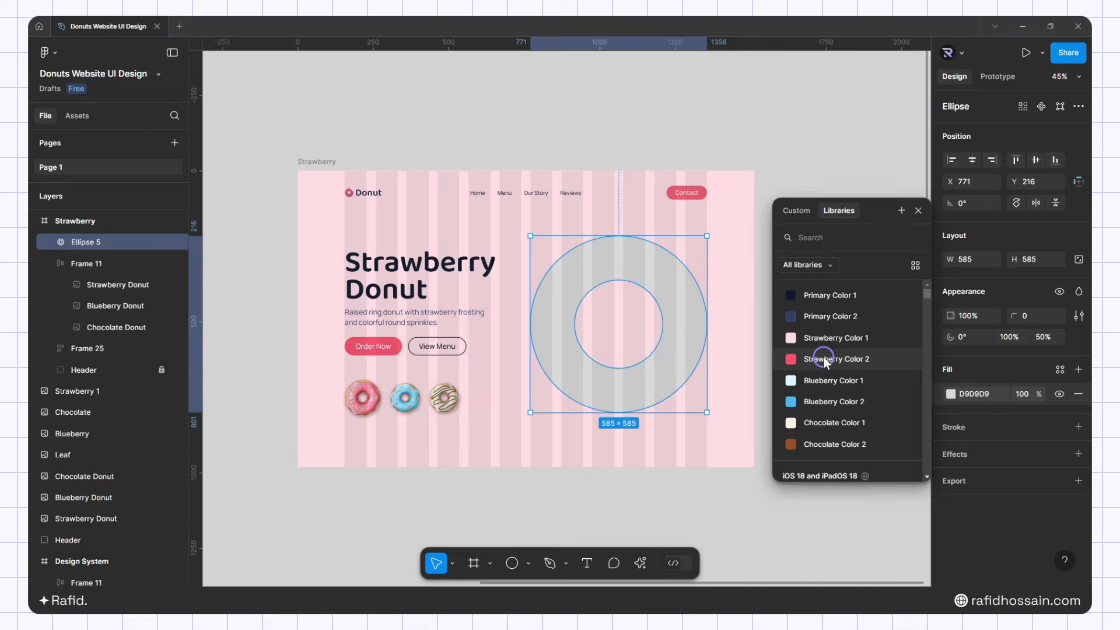
left_click(823, 359)
Apply a layer blur of 200 to the ring and lock its layer
left_click(974, 458)
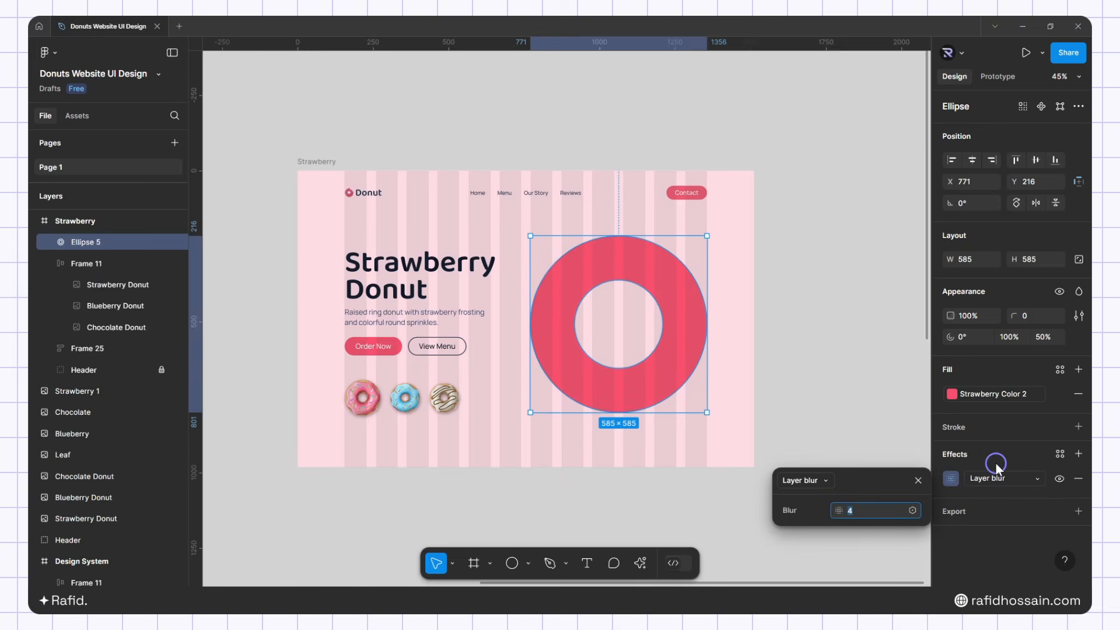
left_click(865, 506)
type("200")
key("Return")
left_click(141, 246)
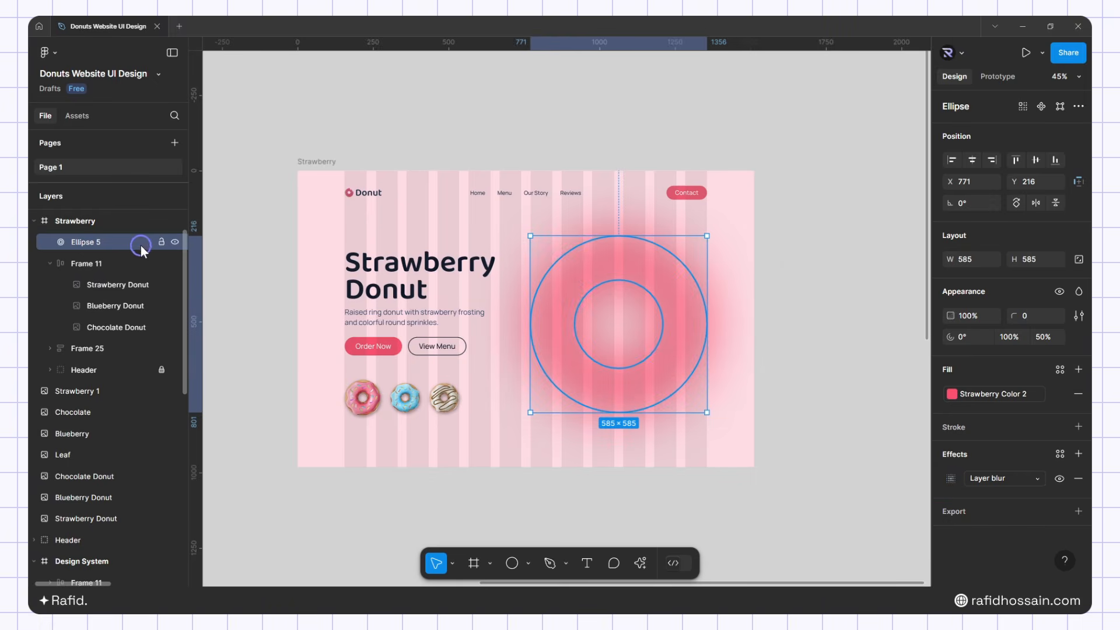
left_click(161, 242)
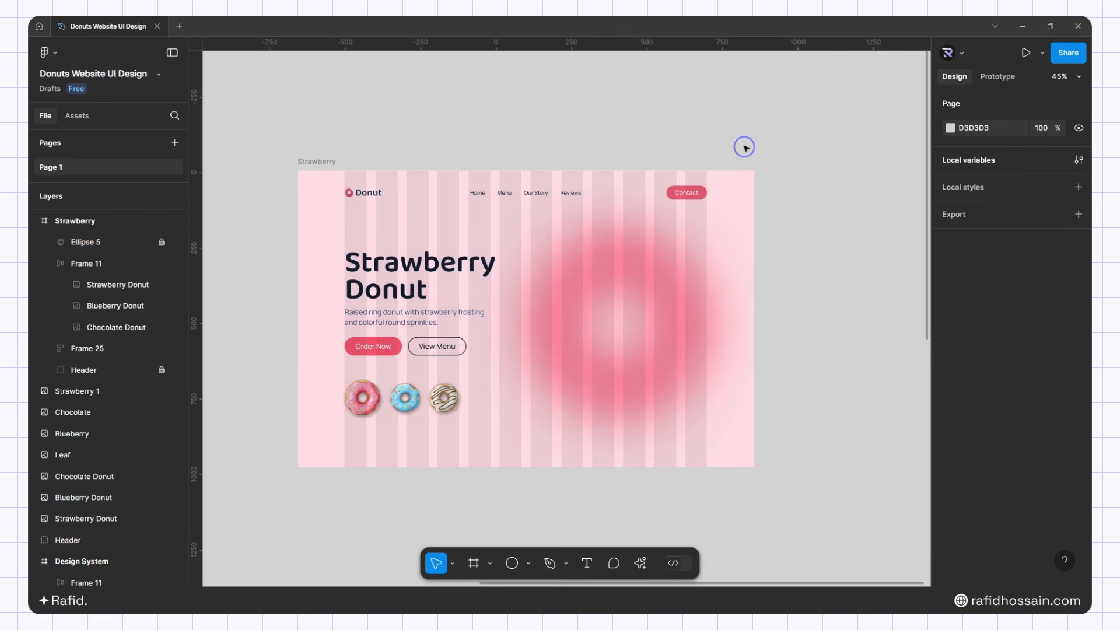
Place a copy of the large strawberry donut image over the blurred ring, at about X 790, Y 218
scroll(740, 140, "down", 3)
scroll(777, 225, "down", 4)
left_click(348, 451)
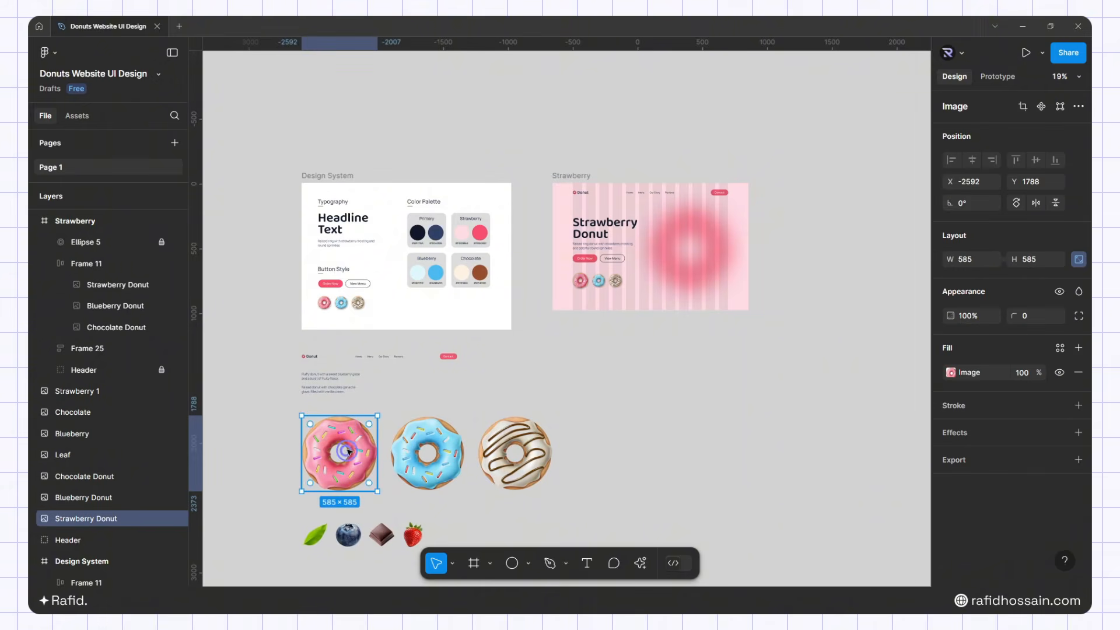
left_click_drag(354, 445, 677, 372)
scroll(755, 292, "up", 4)
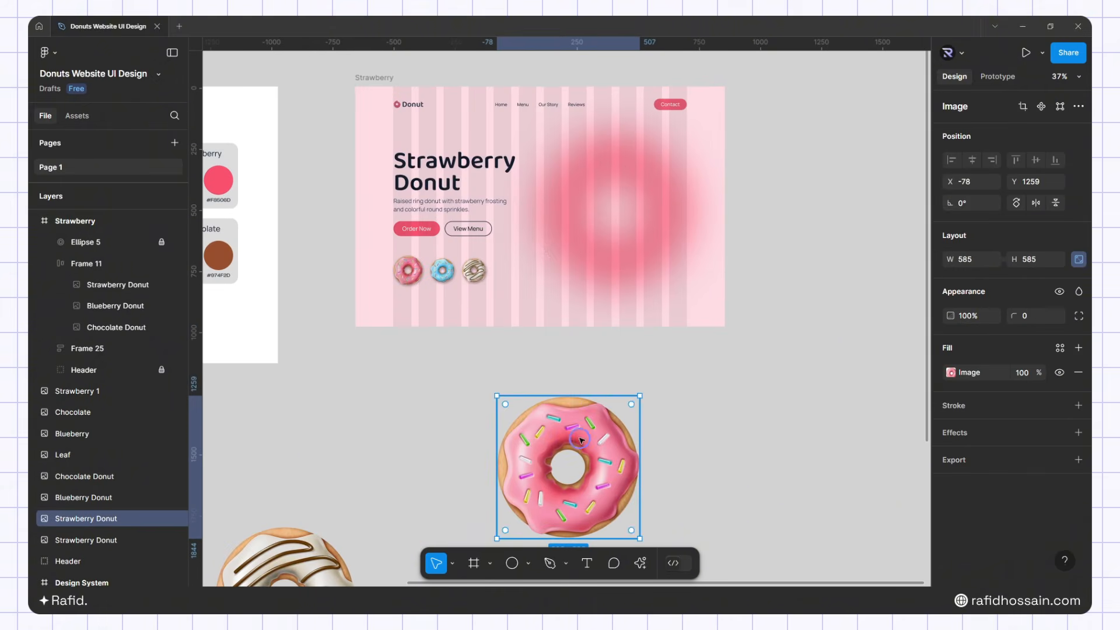
left_click_drag(585, 418, 634, 250)
scroll(635, 249, "up", 4)
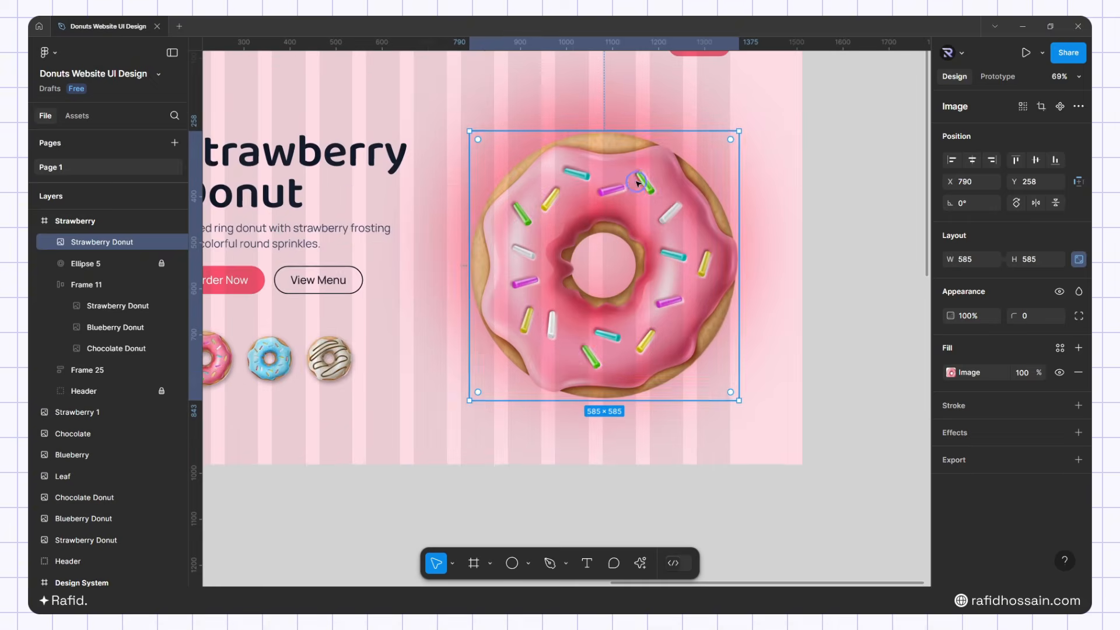
left_click_drag(631, 182, 631, 172)
scroll(644, 217, "up", 1)
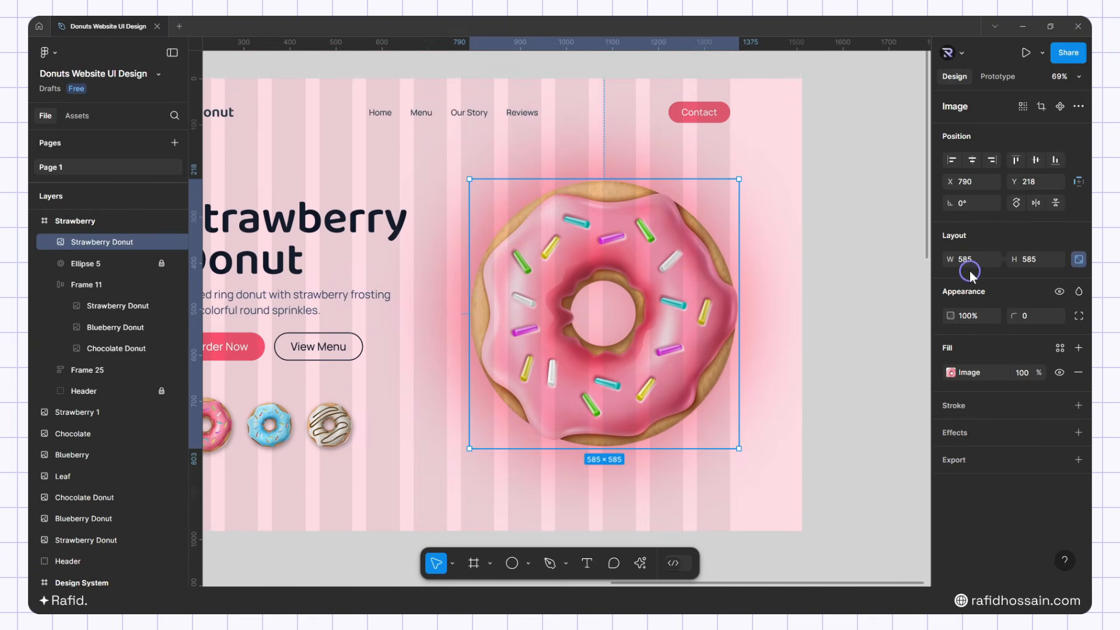
Resize the large donut image proportionally to 560 × 560
left_click(1079, 257)
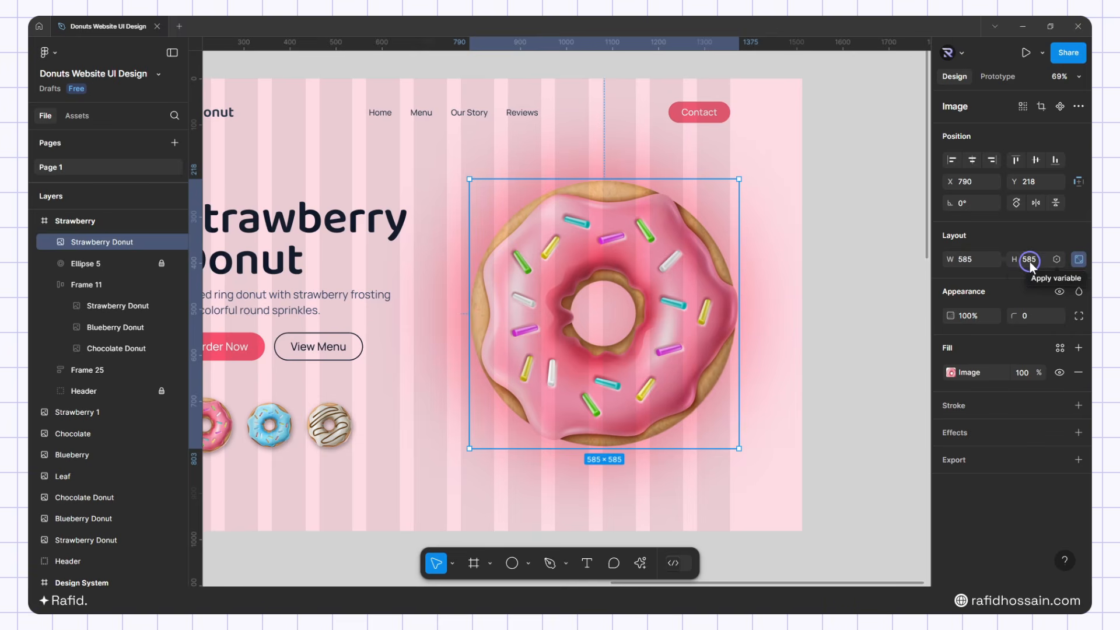
left_click(972, 260)
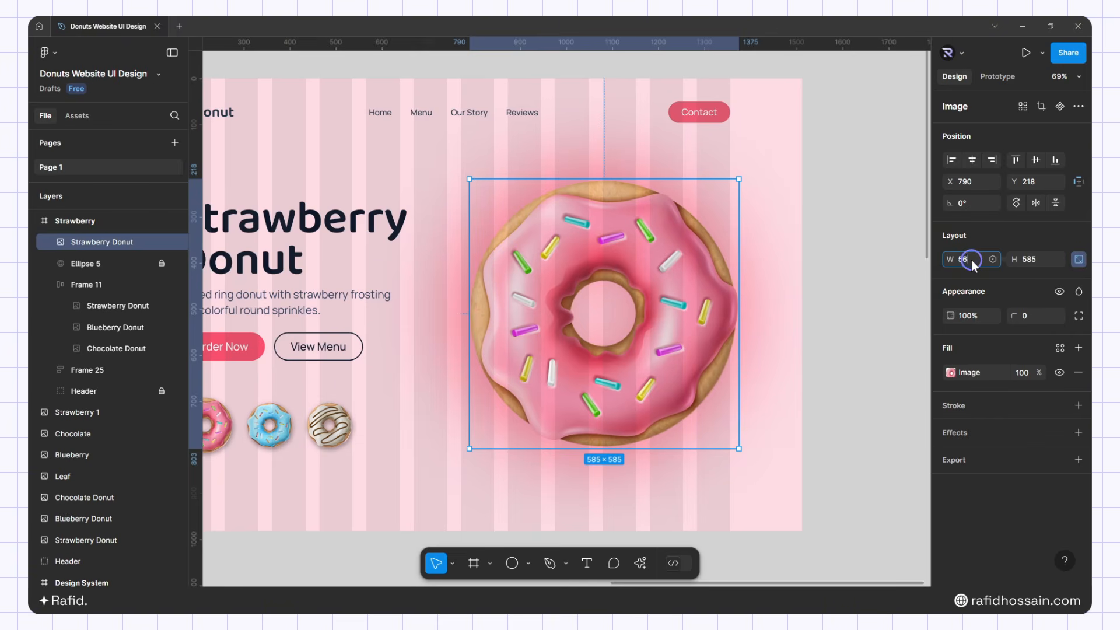
type("560")
key("Return")
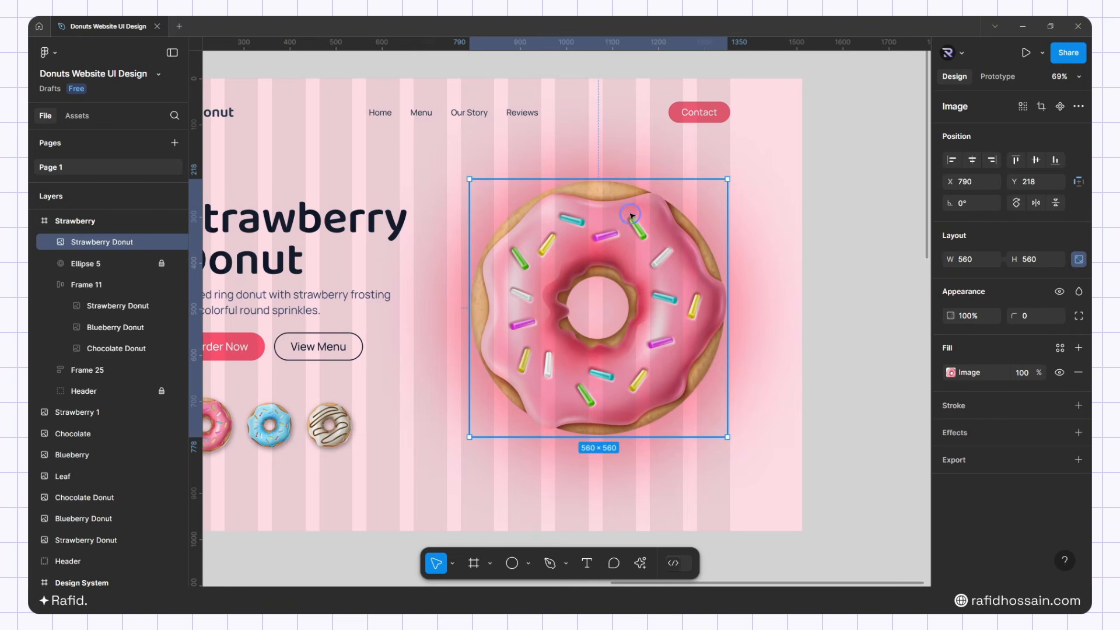
Reposition the large donut over the ring at X 784, Y 226, and measure its distance to the header
left_click_drag(631, 216, 627, 223)
key("alt")
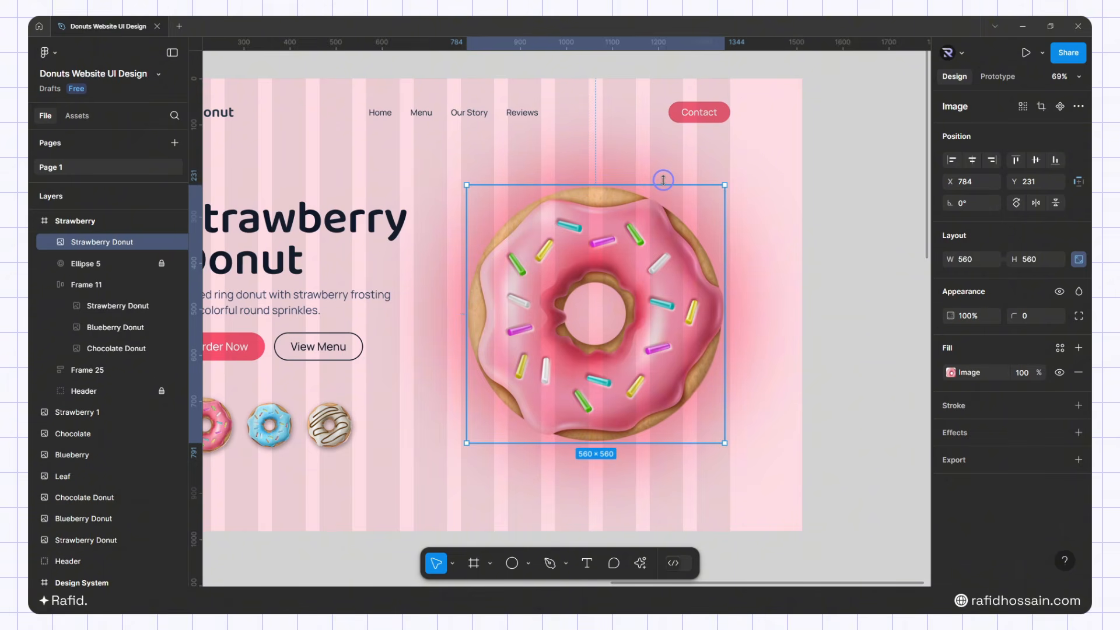
key("Up")
key("Up")
key("Up")
key("Up")
key("Up")
key("alt")
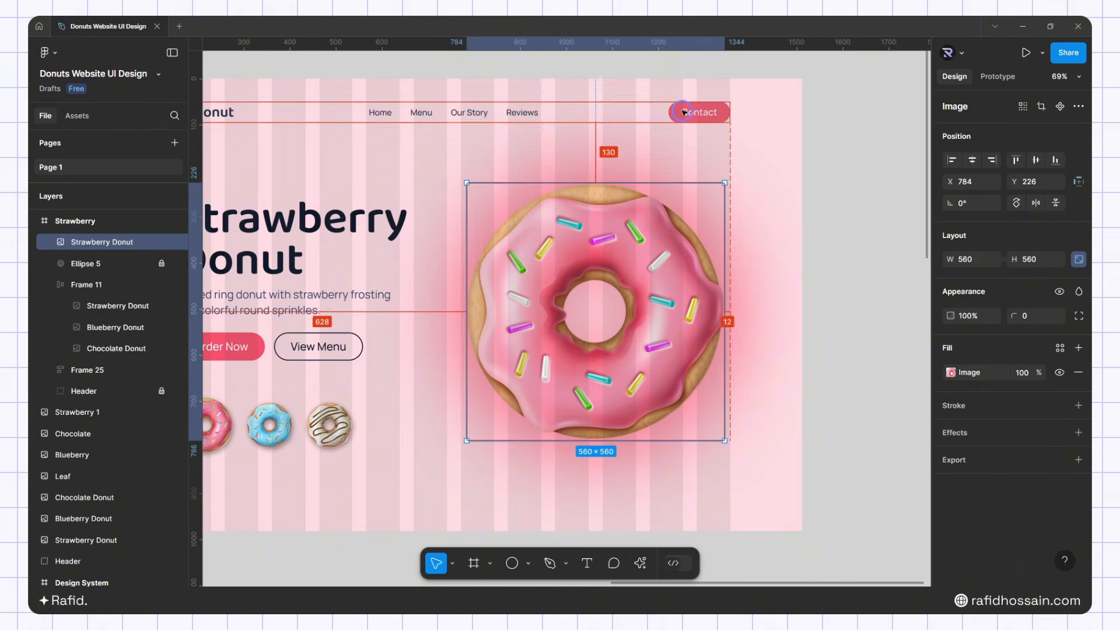
Add horizontal guides at the large donut's top and bottom edges and vertical guides at the blurred ring's outer sides
scroll(757, 251, "down", 3)
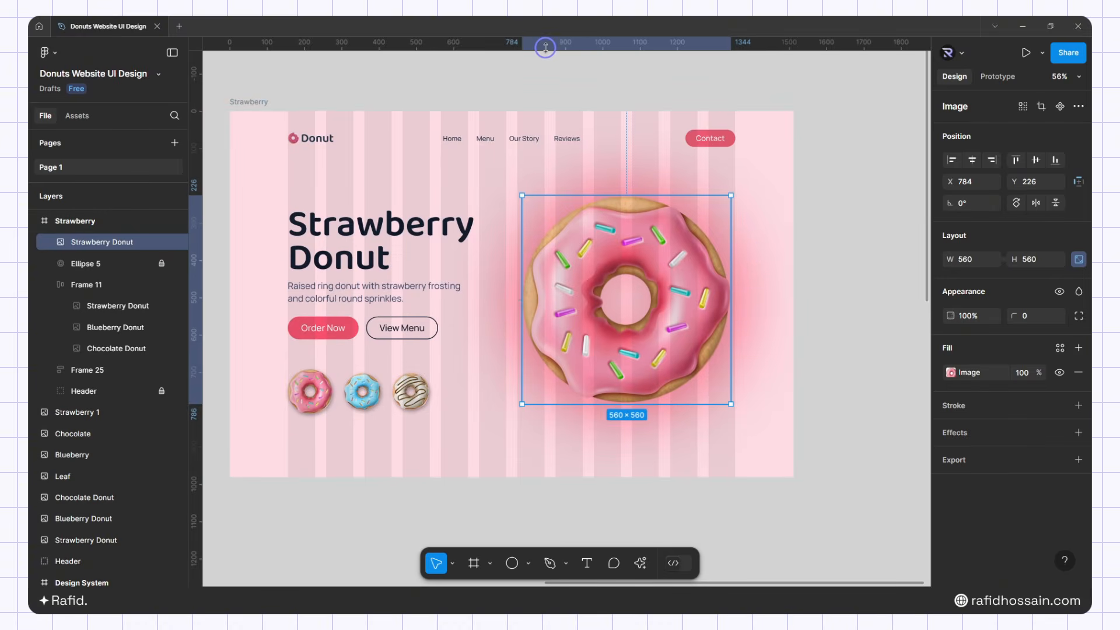
left_click_drag(545, 47, 525, 199)
left_click_drag(556, 48, 532, 403)
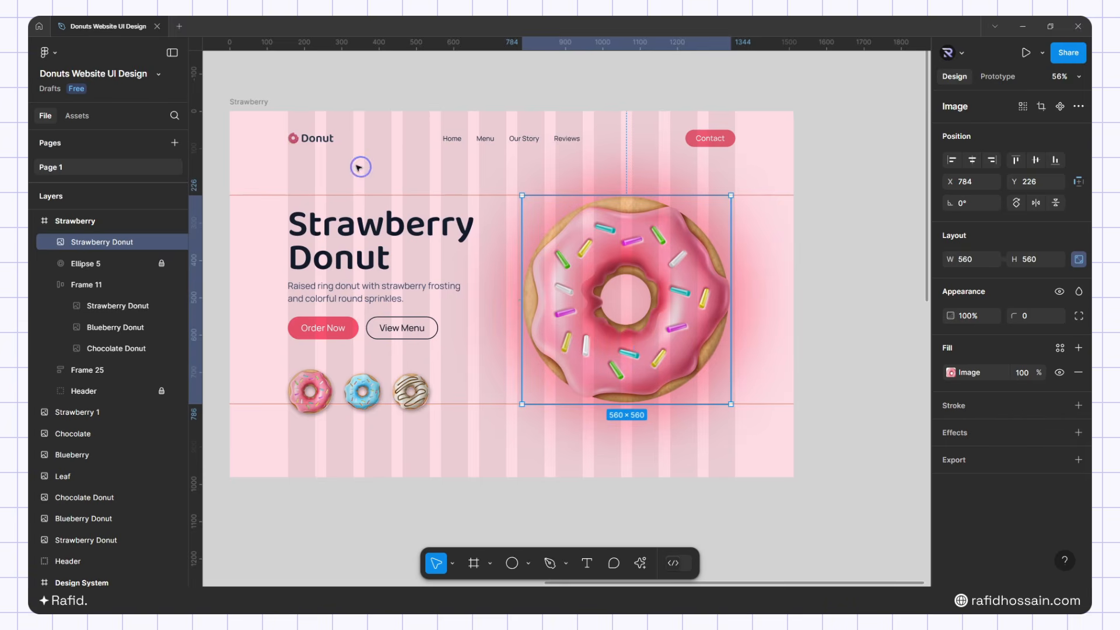
left_click_drag(193, 180, 522, 230)
left_click_drag(201, 225, 735, 260)
left_click_drag(521, 164, 516, 178)
left_click(817, 327)
Place a copy of the strawberry fruit image inside the Strawberry frame at the large donut's upper-left corner
scroll(758, 315, "down", 5)
left_click_drag(350, 523, 647, 407)
scroll(746, 256, "up", 3)
left_click_drag(587, 475, 695, 304)
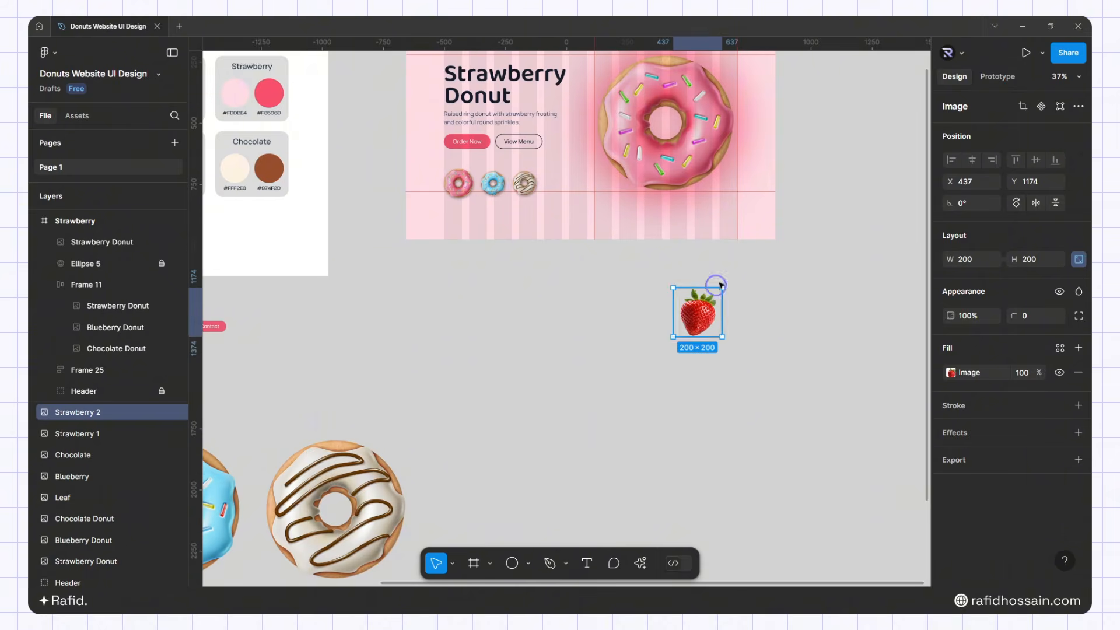
scroll(776, 225, "up", 1)
left_click_drag(692, 382, 649, 109)
scroll(649, 110, "up", 5)
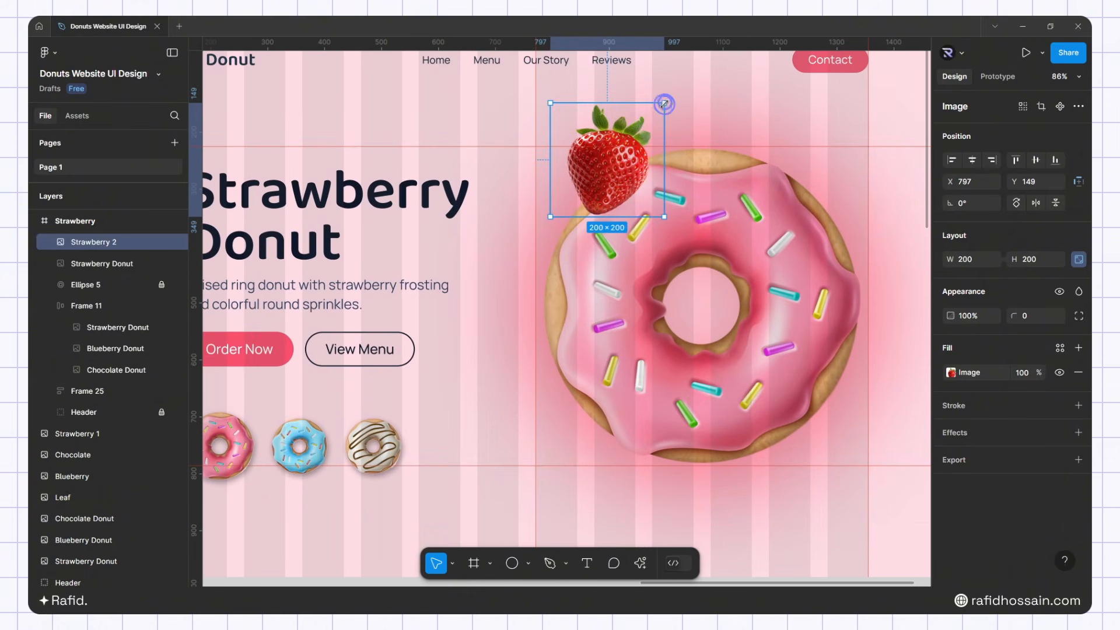
Shrink the strawberry fruit image to 110 × 110
left_click_drag(664, 104, 611, 156)
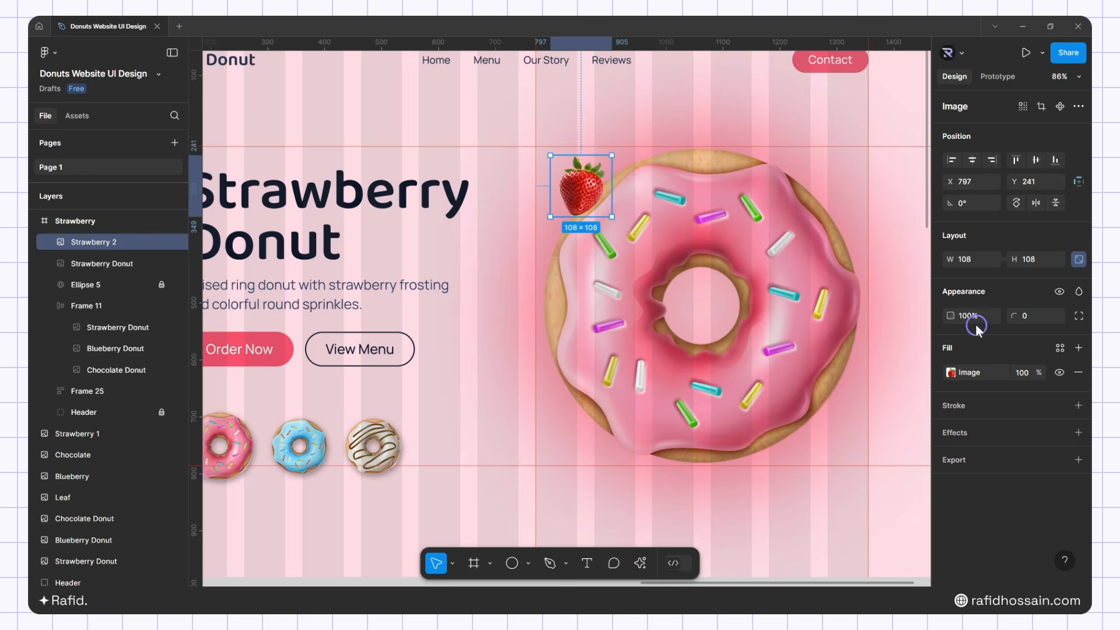
left_click(965, 264)
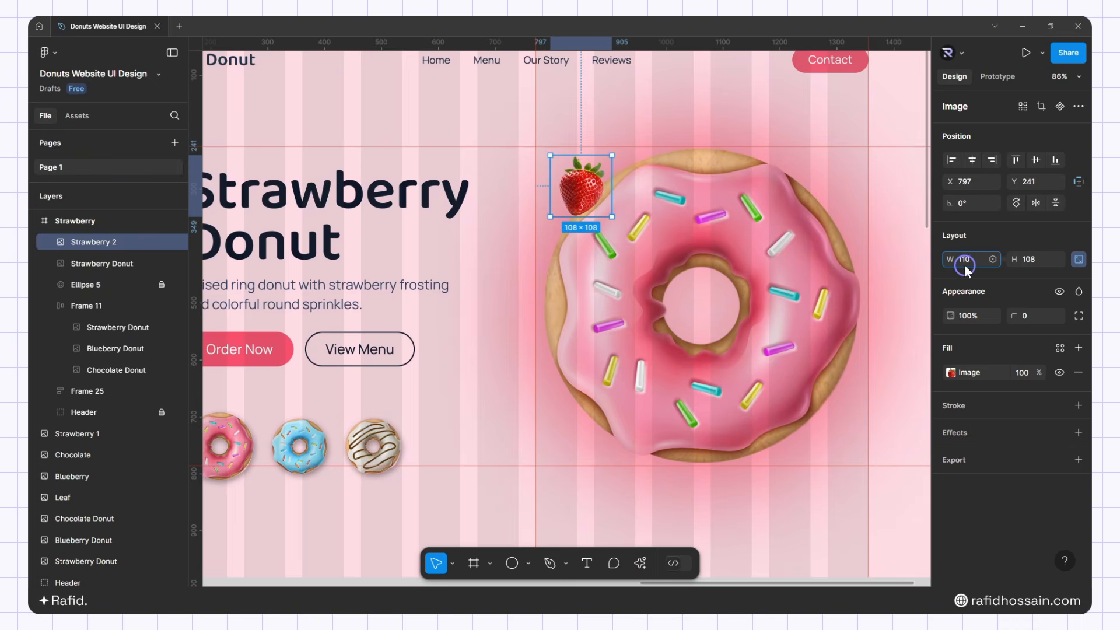
type("110")
key("Return")
Duplicate the small strawberry fruit to the large donut's lower-right corner
left_click_drag(578, 183, 750, 334)
scroll(585, 120, "down", 3)
left_click(577, 141)
left_click(820, 321)
left_click(826, 309)
Copy the leaf image to the area below the Strawberry frame and resize the copy to 110 × 110
scroll(816, 288, "down", 4)
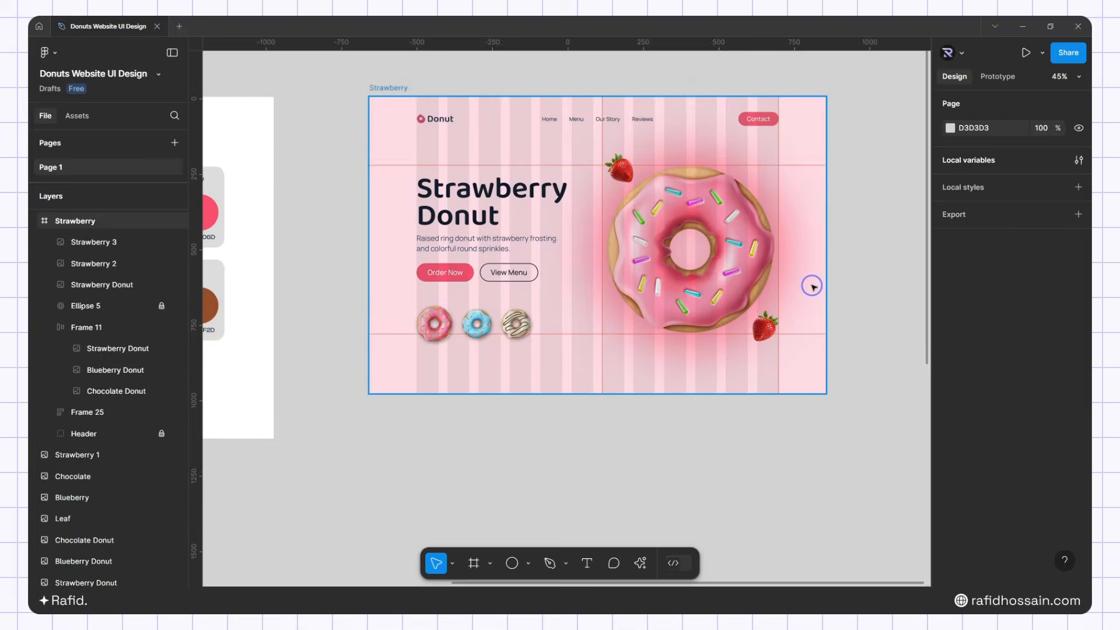
scroll(804, 270, "down", 2)
left_click(459, 493)
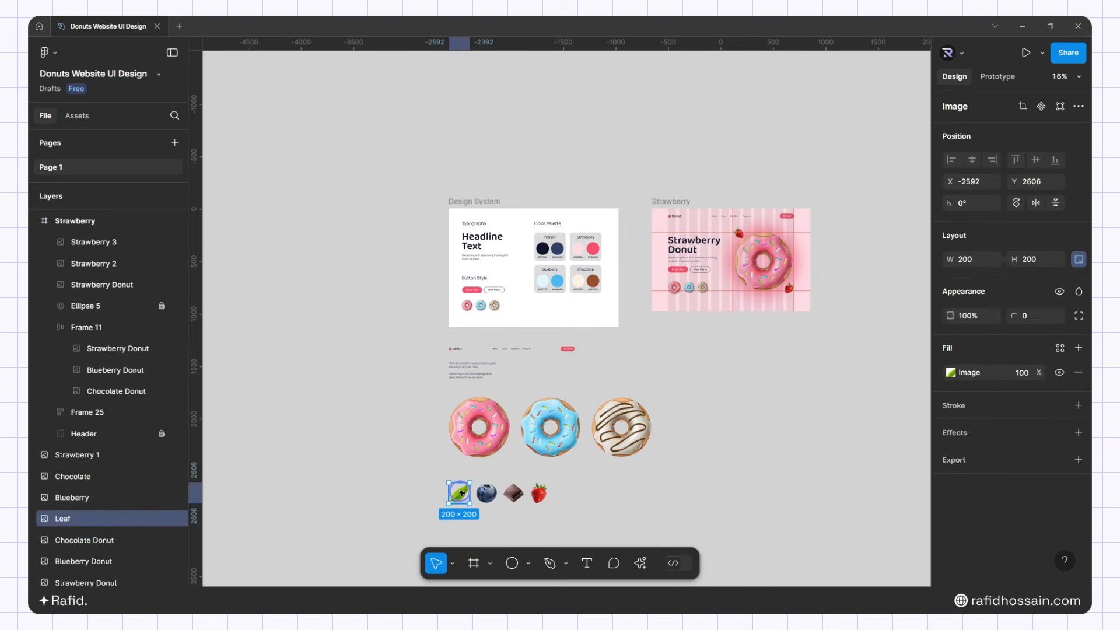
left_click_drag(459, 493, 741, 347, "alt")
scroll(857, 262, "up", 3)
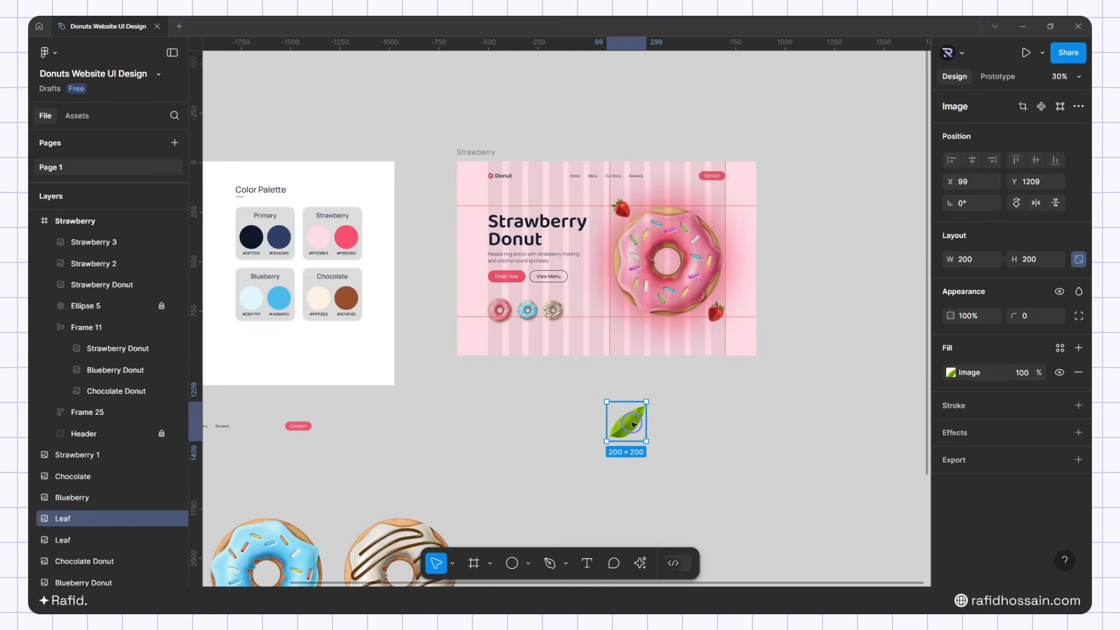
scroll(631, 424, "up", 2)
left_click_drag(654, 452, 636, 434, "shift")
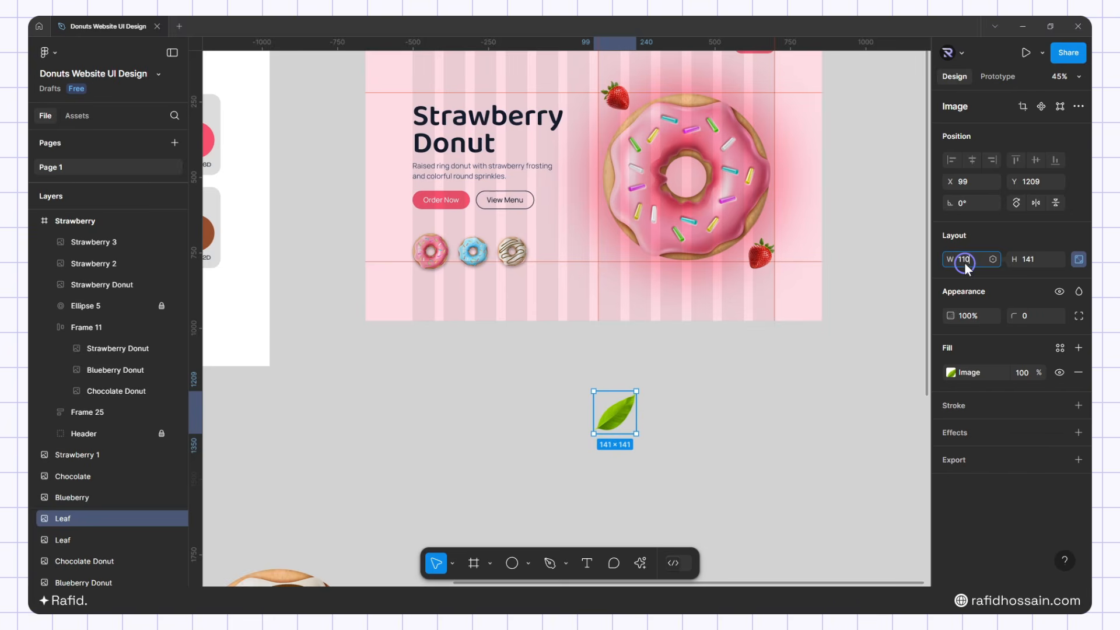
key("Return")
Place the leaf at the large donut's lower-left corner and rotate it to about 104°
scroll(610, 444, "up", 1)
left_click_drag(610, 472, 621, 334)
scroll(674, 300, "up", 2)
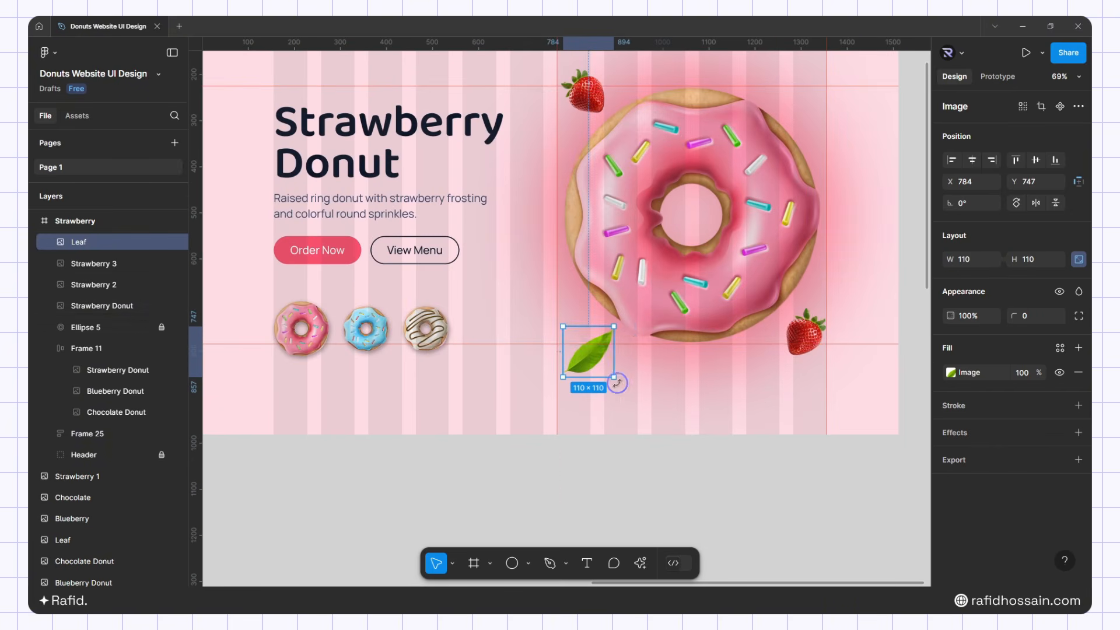
left_click_drag(617, 383, 619, 307)
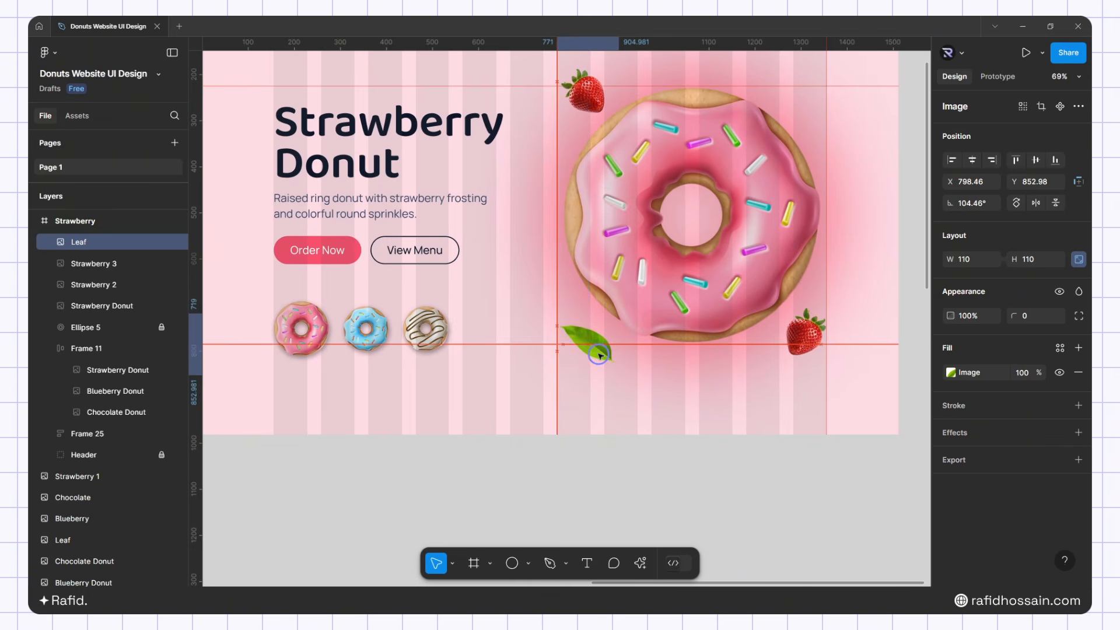
Duplicate the leaf to the large donut's upper-right corner and rotate the copy to about -78°
scroll(595, 358, "down", 2)
left_click_drag(598, 367, 762, 159)
left_click_drag(784, 166, 778, 177)
left_click(822, 195)
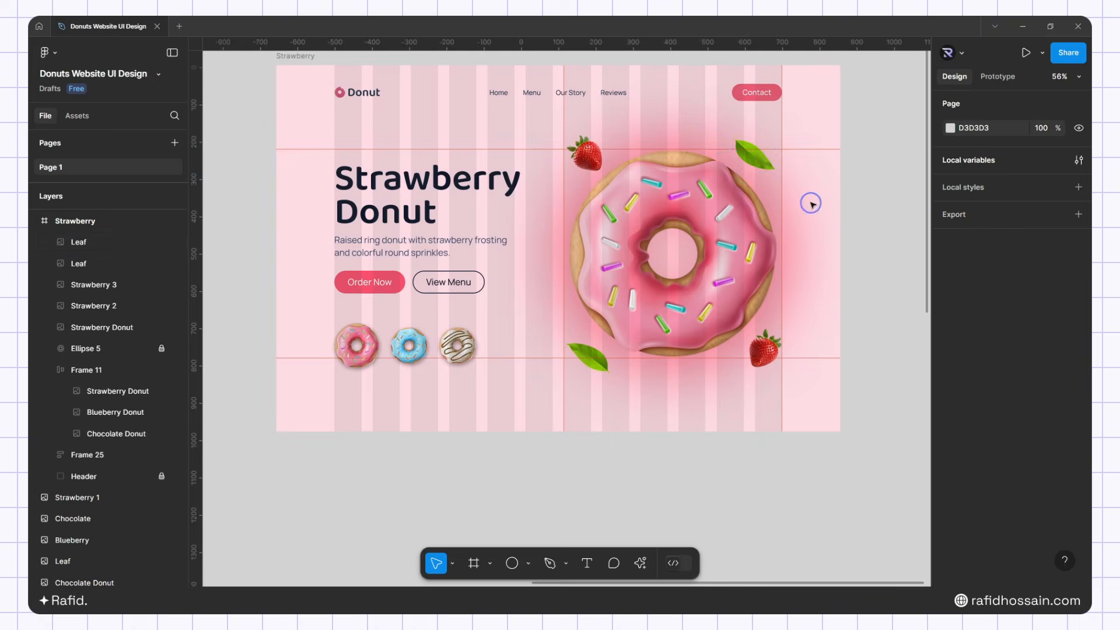
left_click(759, 153)
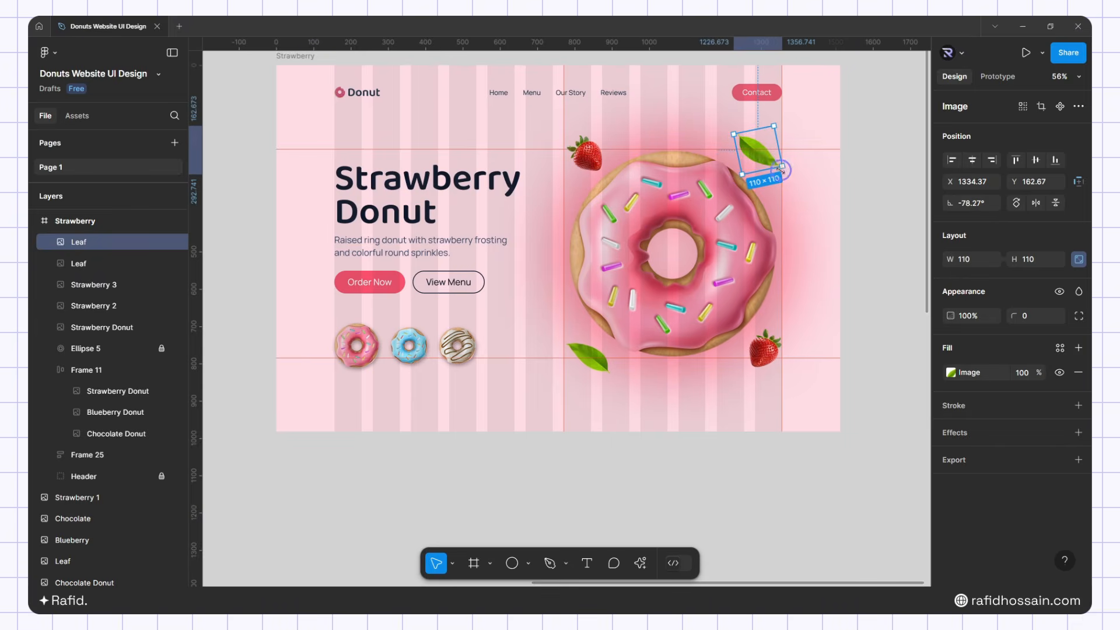
left_click(825, 217)
Rotate the large strawberry donut image to 180°
left_click(696, 207)
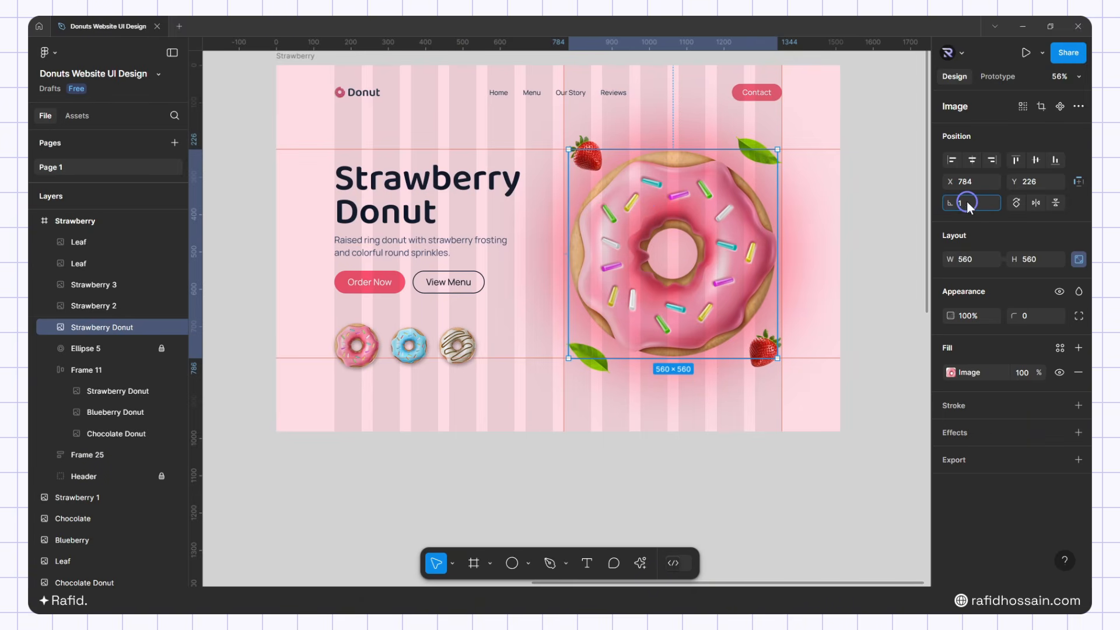
left_click(967, 202)
type("180")
key("Return")
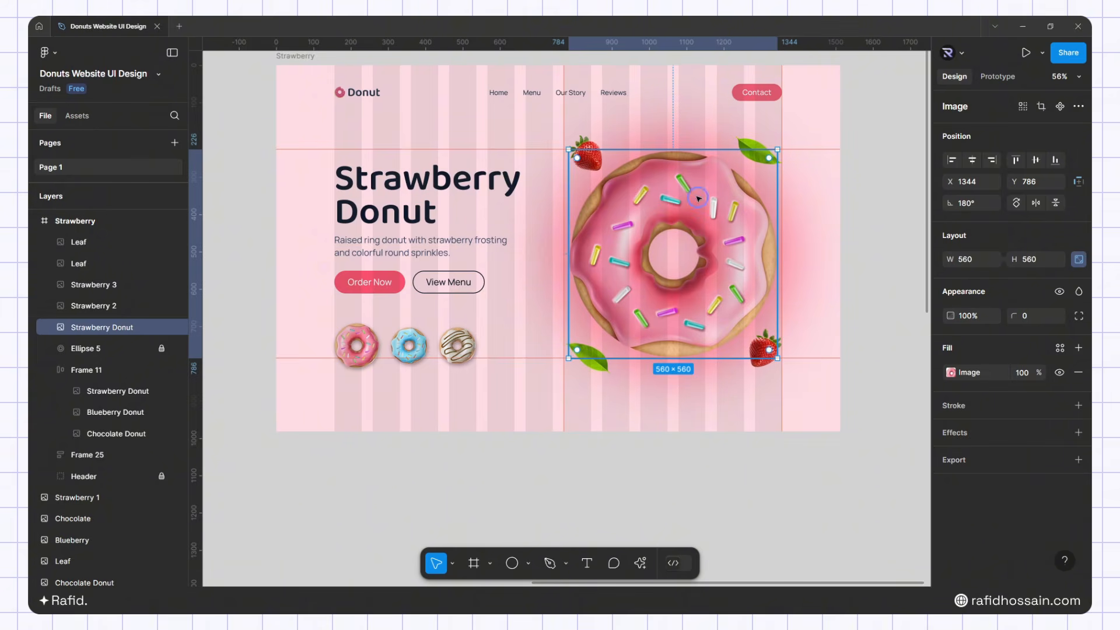
Set the rotation of the strawberry at the large donut's upper-left corner to -56.84°
left_click(587, 155)
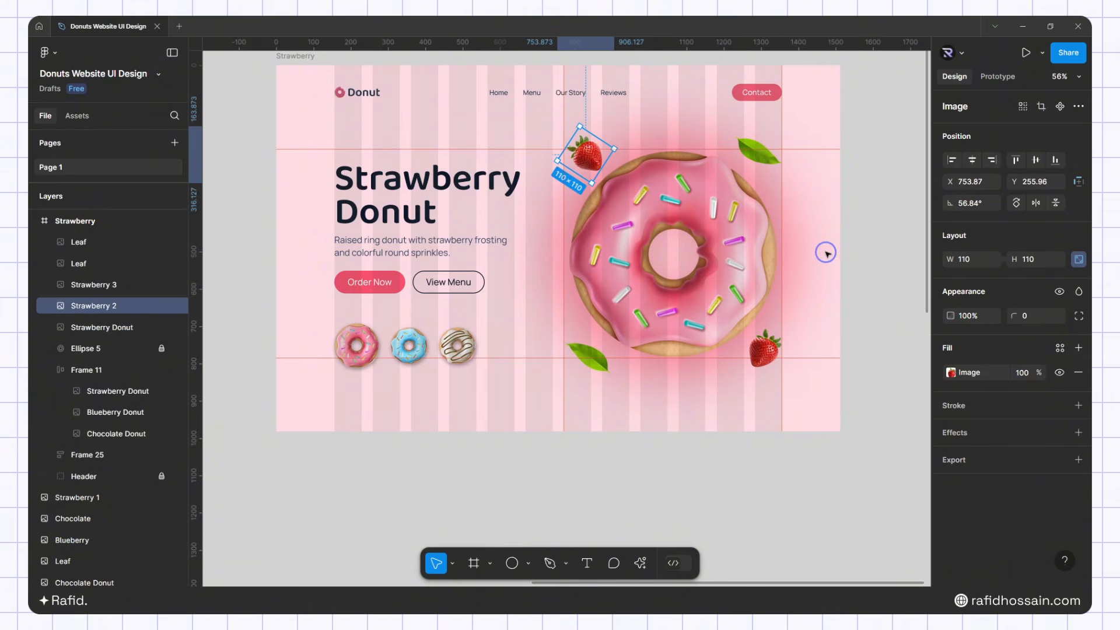
left_click(959, 205)
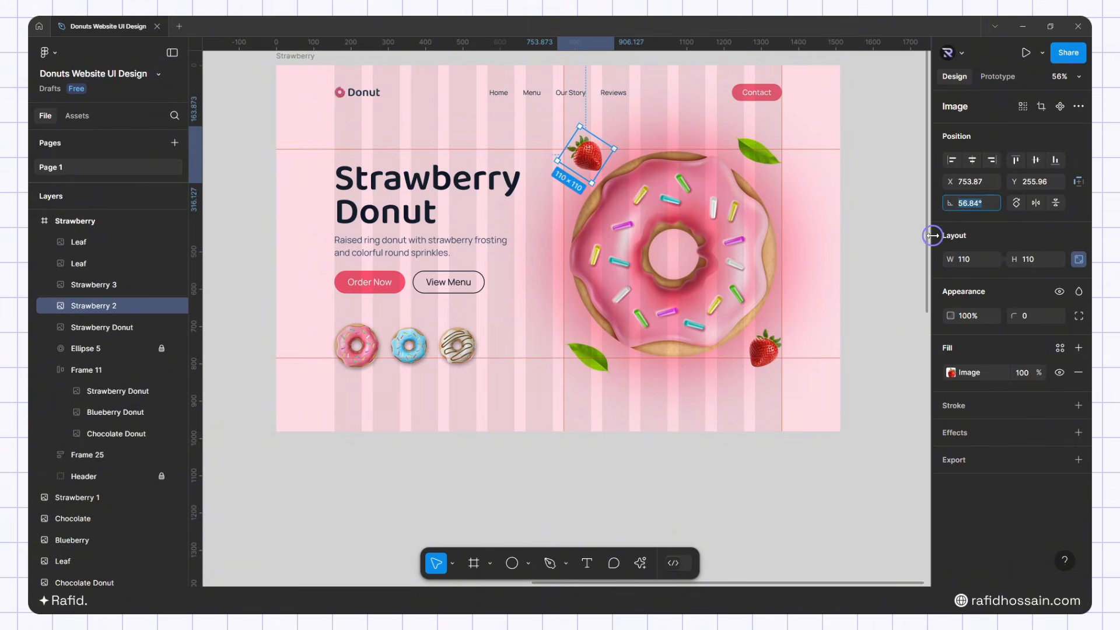
type("-56.84")
key("Return")
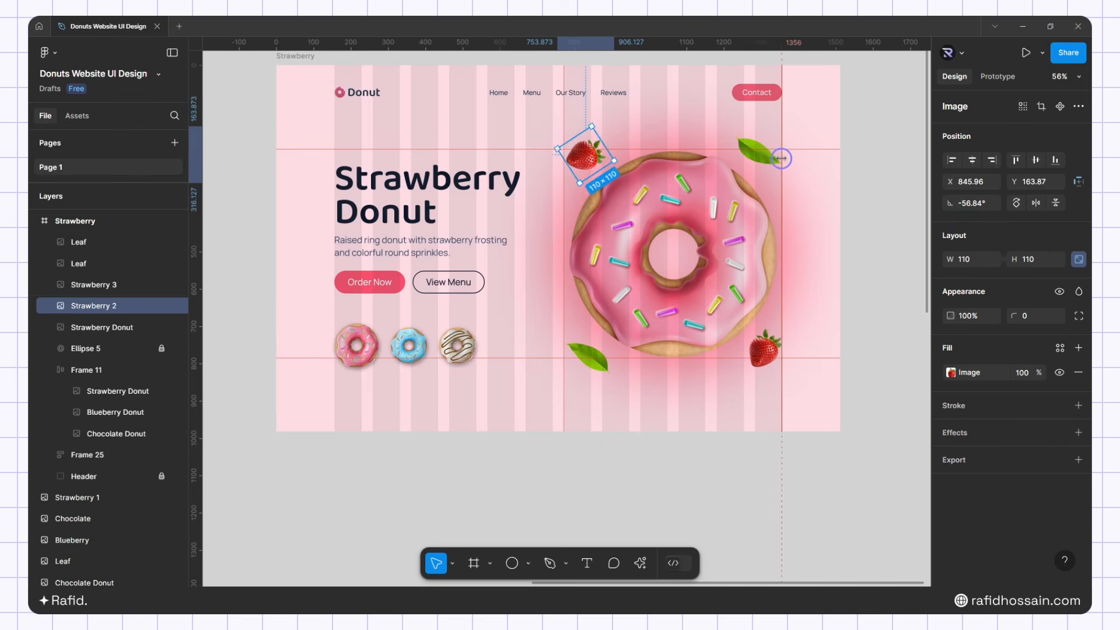
Change the rotation of the leaf at the large donut's upper-right corner from negative to positive, keeping the same angle
left_click(764, 153)
left_click(971, 203)
key("Delete")
key("Return")
Remove the minus sign from the rotation angle of the strawberry at the large donut's lower-right corner
left_click(763, 350)
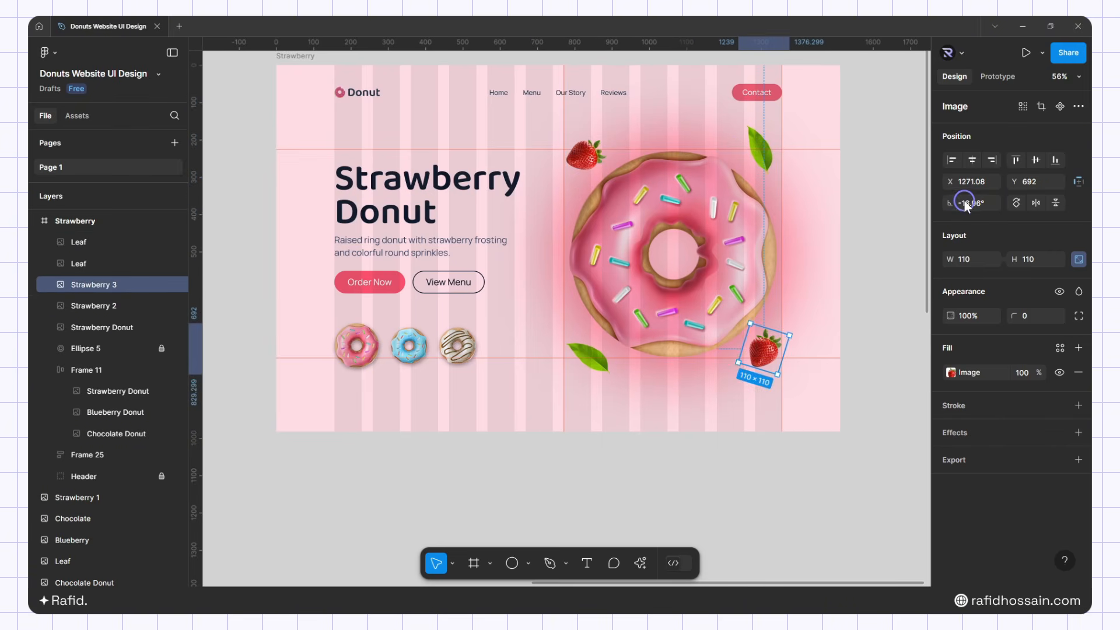
left_click(965, 203)
key("Left")
key("Delete")
key("Return")
Set the rotation of the leaf at the large donut's lower-left corner to -104°
left_click(588, 355)
left_click(960, 207)
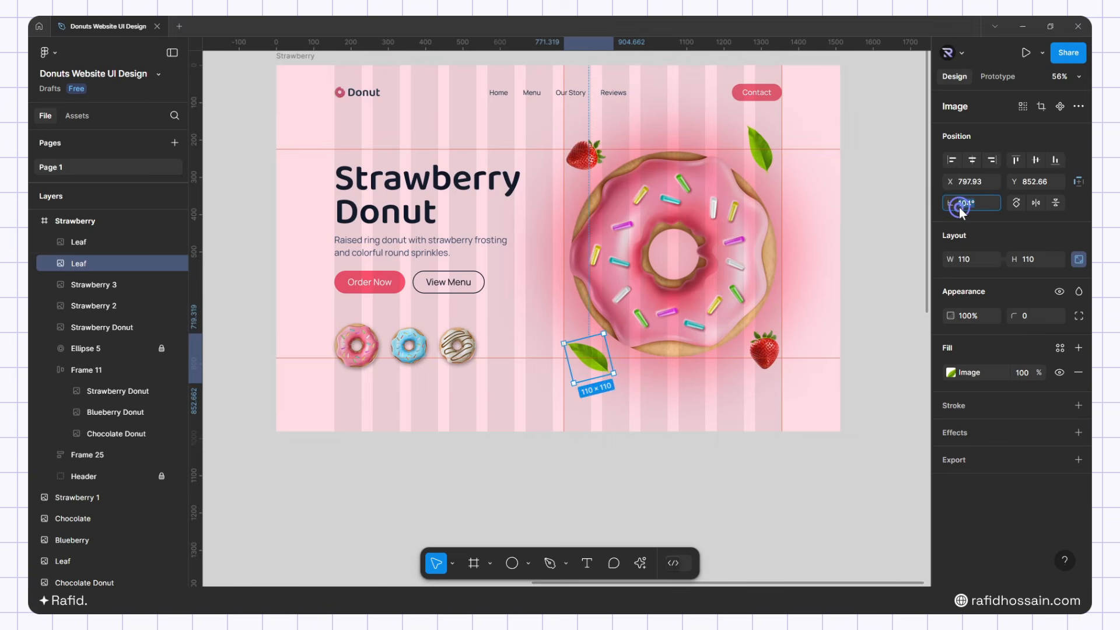
key("Left")
type("-")
key("Return")
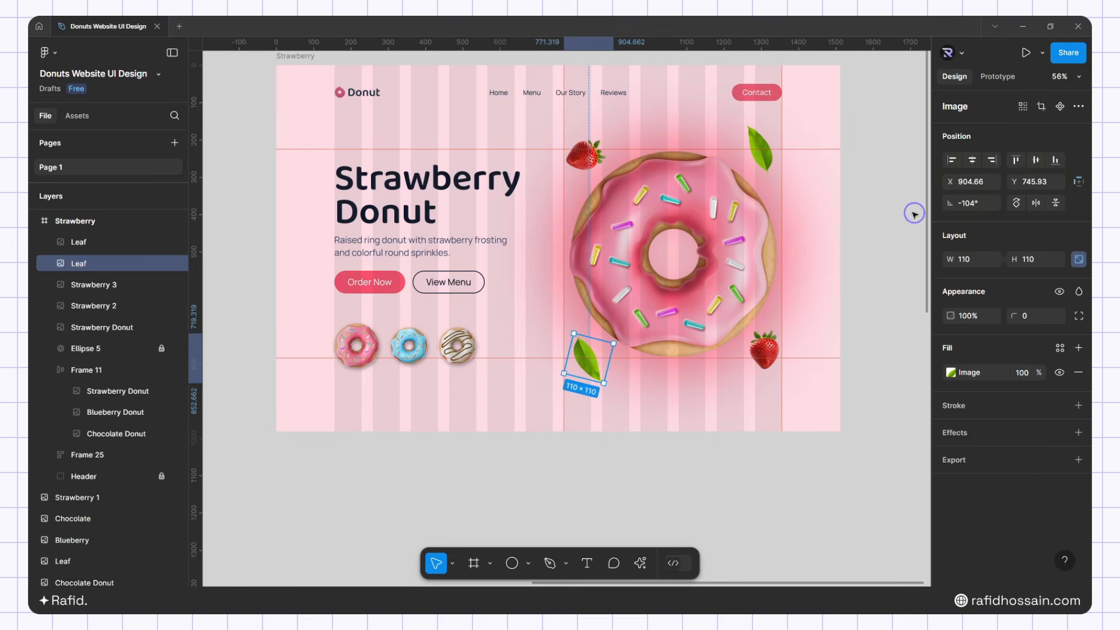
Select the large strawberry donut with its two strawberries and two leaves and wrap them in a frame
left_click(588, 160)
left_click(673, 198, "shift")
left_click(761, 170, "shift")
left_click(762, 349, "shift")
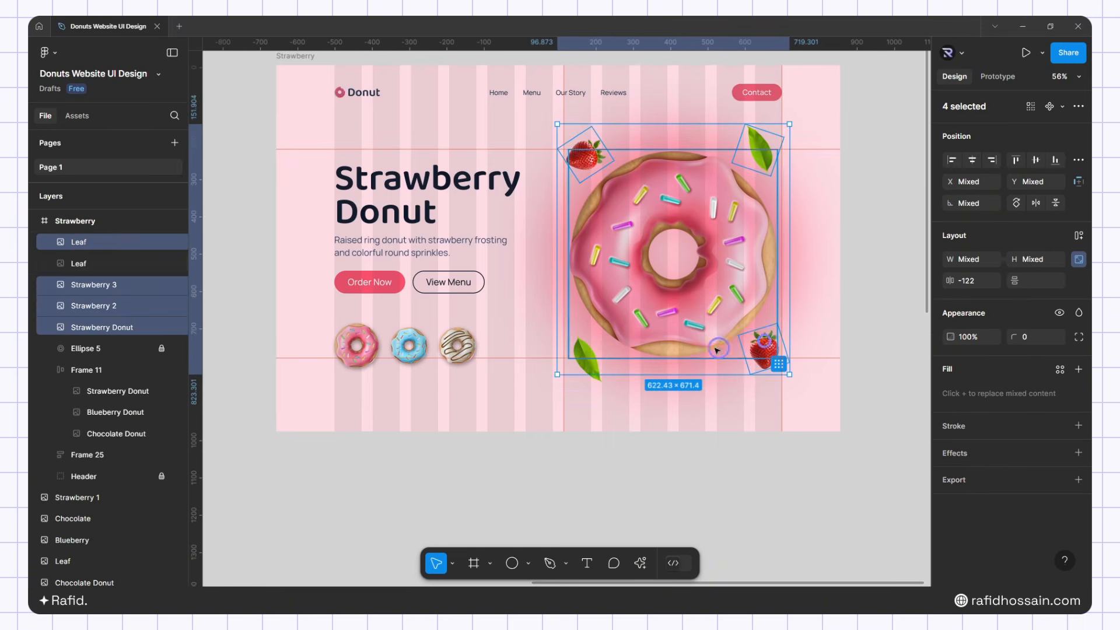
left_click(588, 357, "shift")
right_click(623, 249)
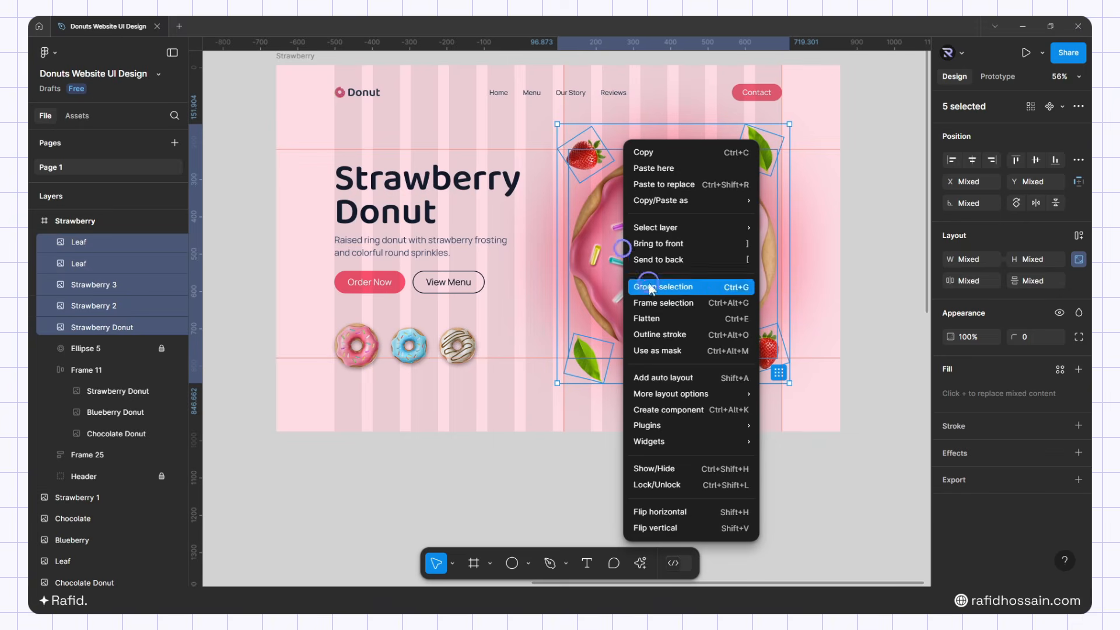
left_click(655, 303)
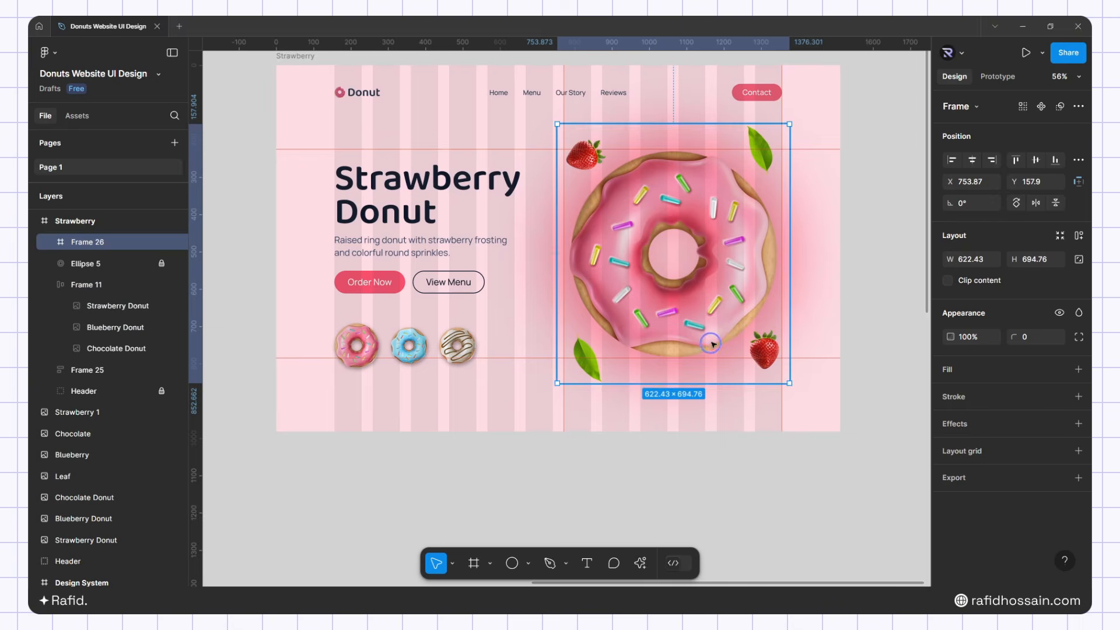
Extend the new frame around the large donut to 771 × 890, reaching the Strawberry frame's right and bottom edges
left_click_drag(790, 383, 838, 432)
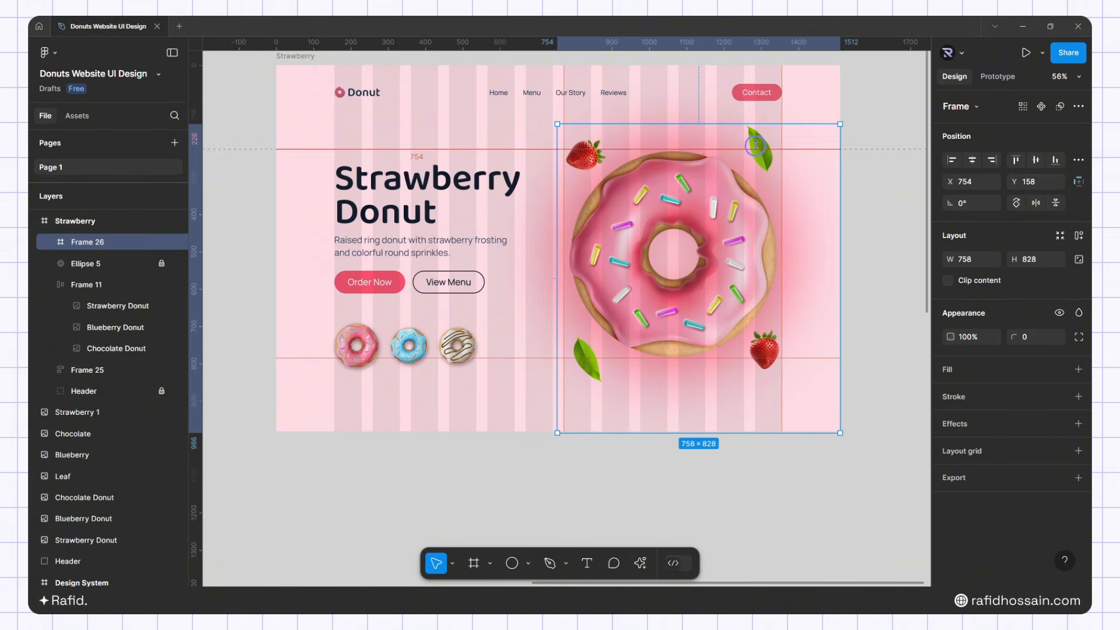
left_click_drag(810, 123, 811, 103)
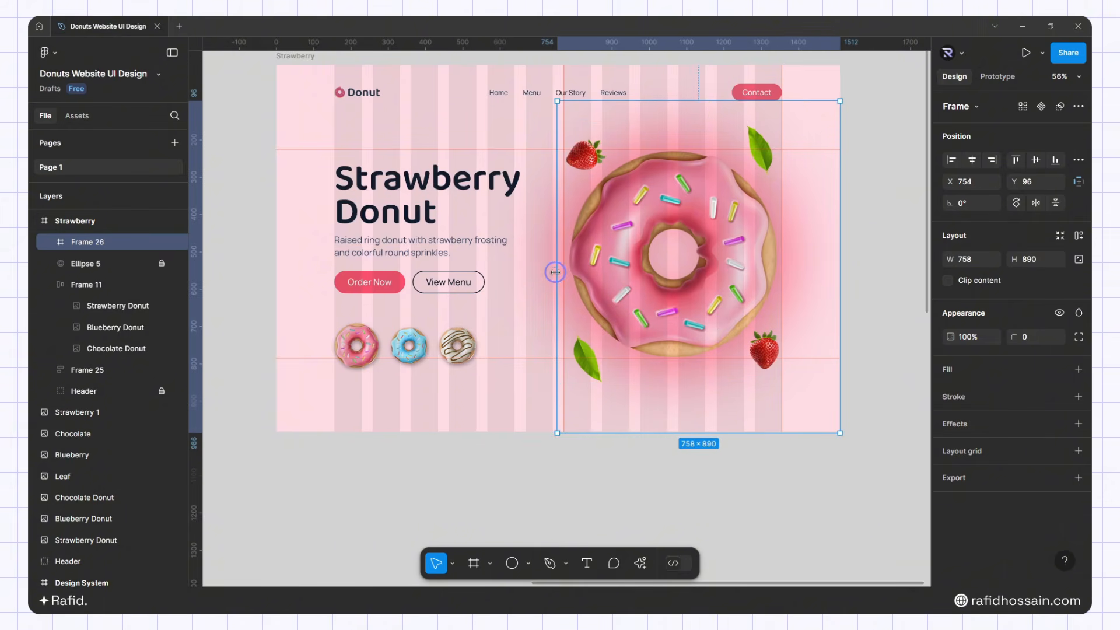
left_click_drag(555, 271, 552, 271)
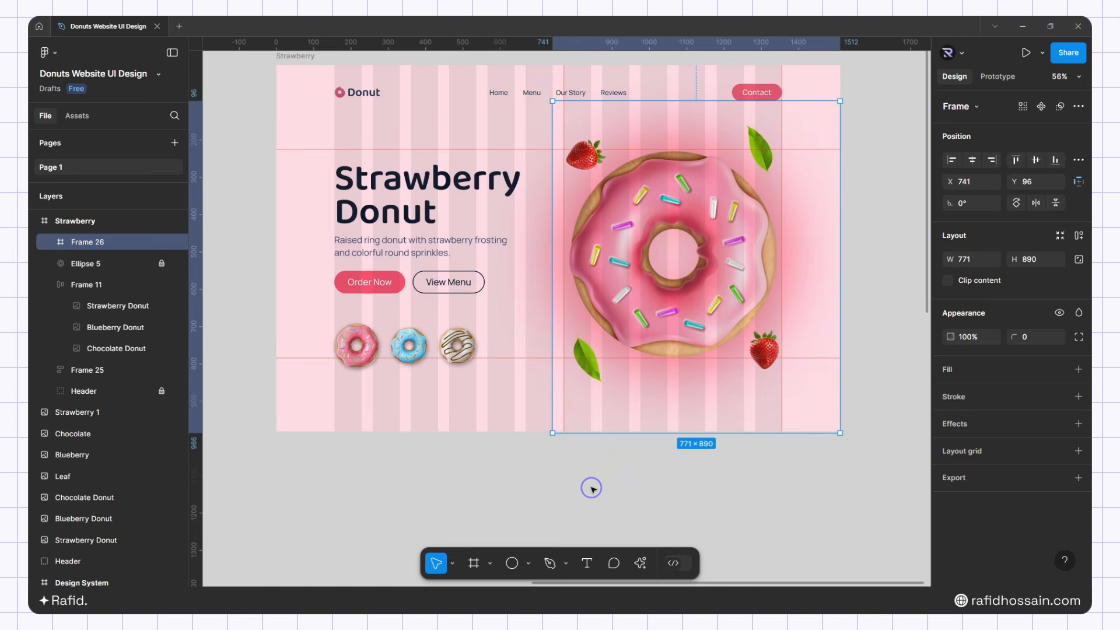
Copy the donut frame out of the Strawberry frame and place the copy just below it at X 99, Y 1126
scroll(570, 83, "down", 5)
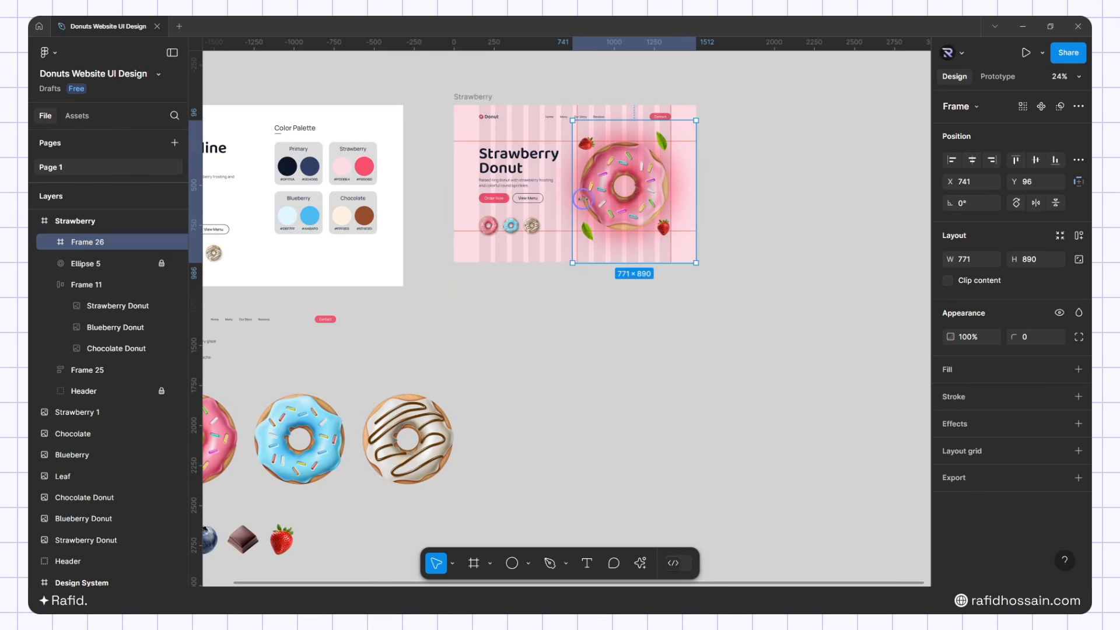
left_click_drag(630, 204, 651, 377)
scroll(764, 395, "up", 2)
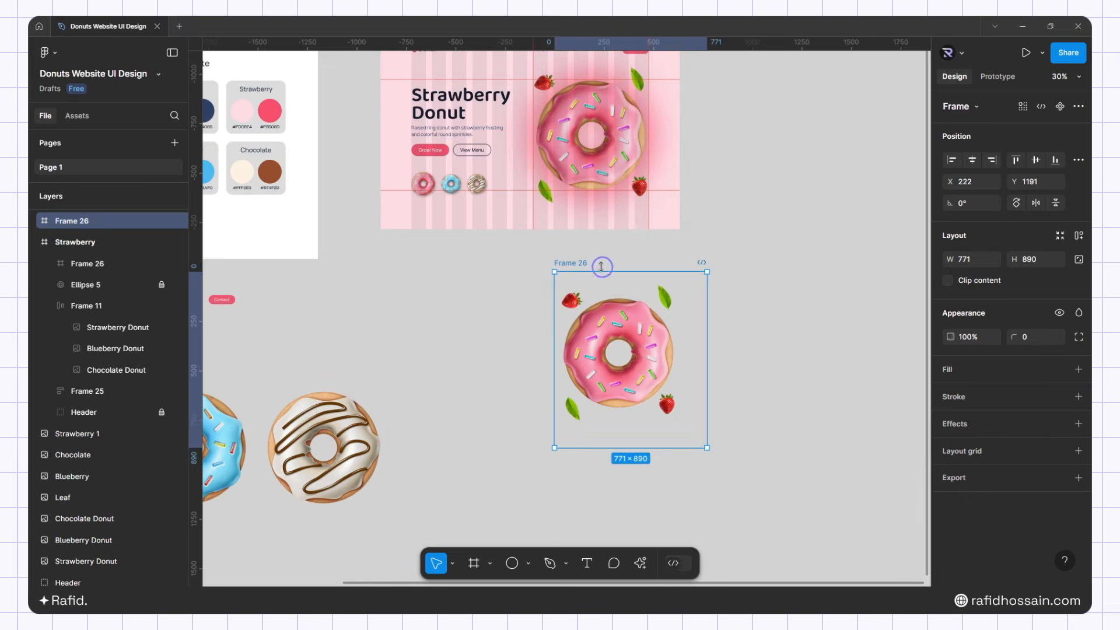
left_click_drag(577, 263, 554, 252)
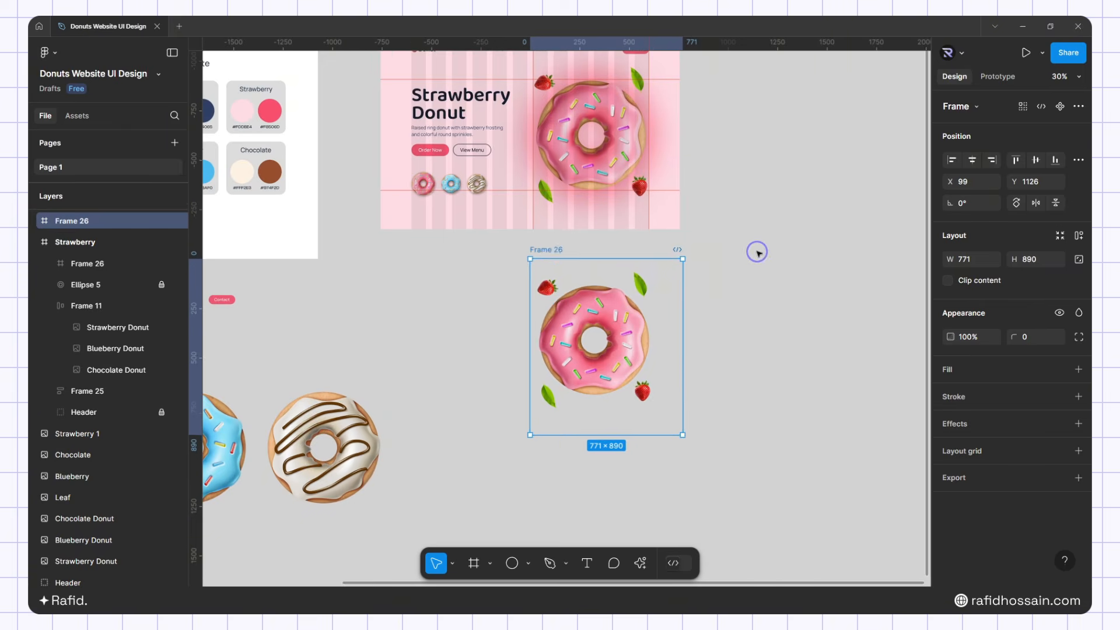
Copy the blueberry donut image and paste it into the copied donut frame
scroll(755, 250, "down", 3)
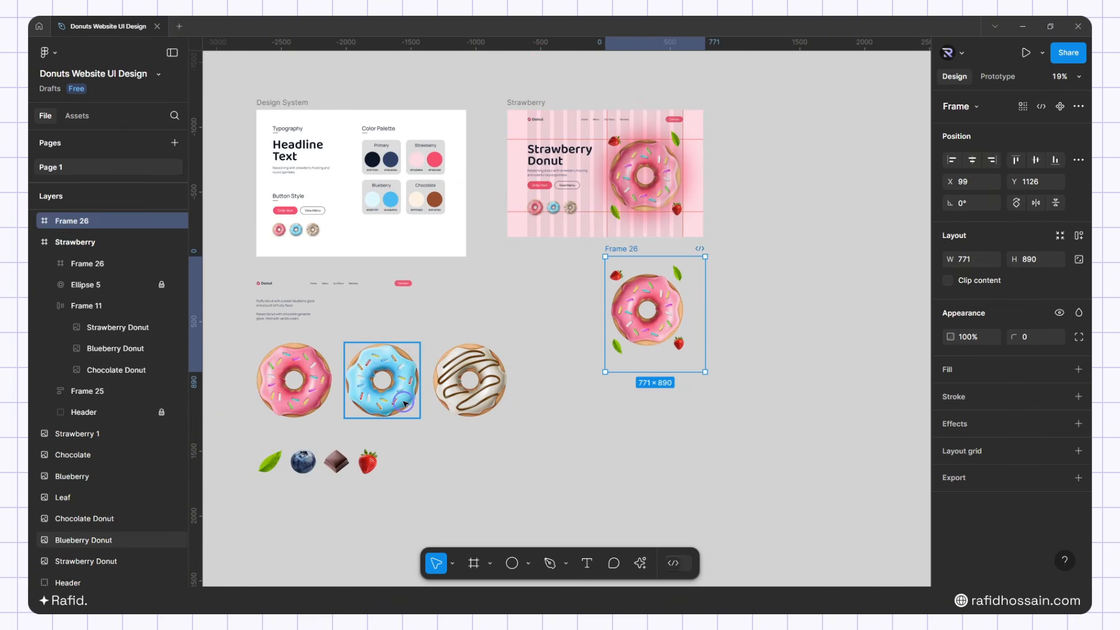
left_click(400, 401)
left_click(672, 392)
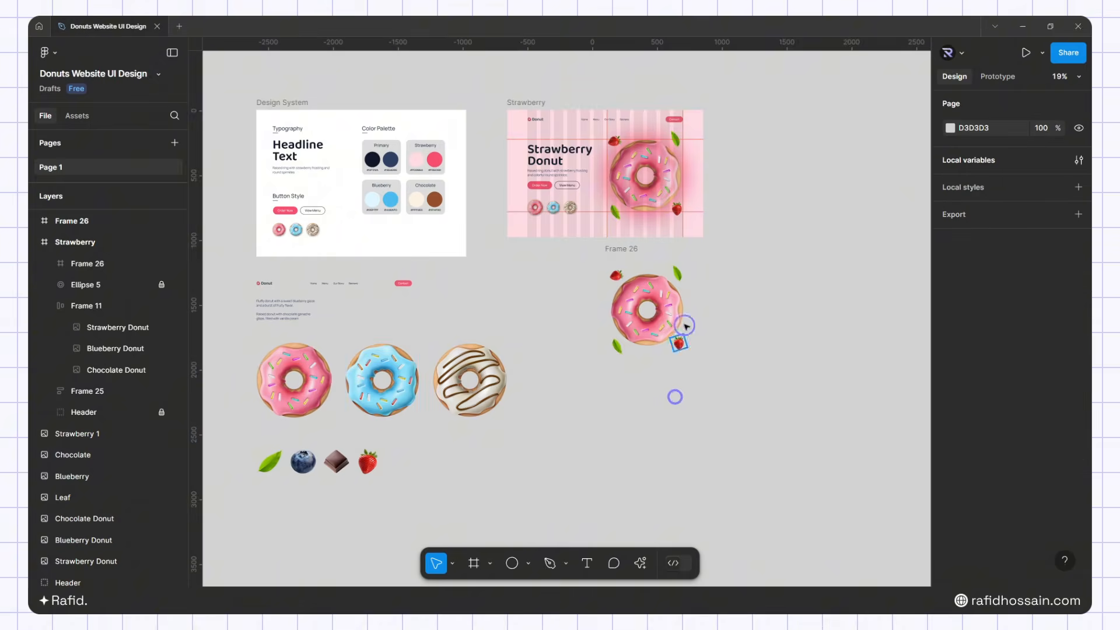
scroll(666, 306, "up", 3)
scroll(666, 307, "up", 3)
left_click(648, 315)
key("ctrl+v")
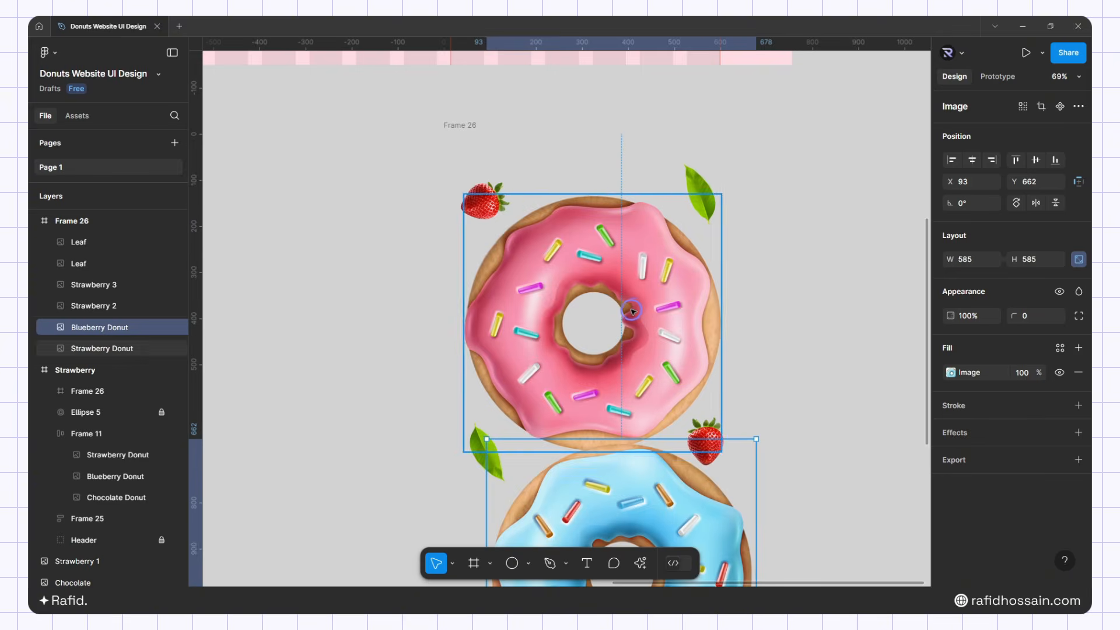
Move the pasted blueberry donut over the strawberry donut and resize it to 560 × 560
scroll(625, 315, "down", 3)
left_click_drag(631, 449, 615, 316)
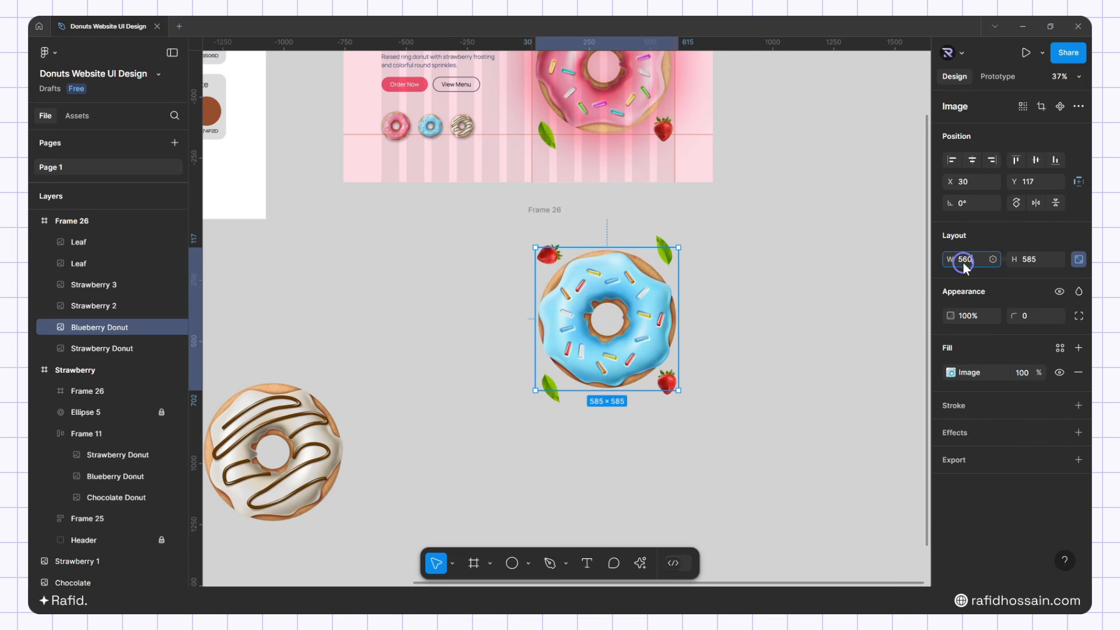
key("Return")
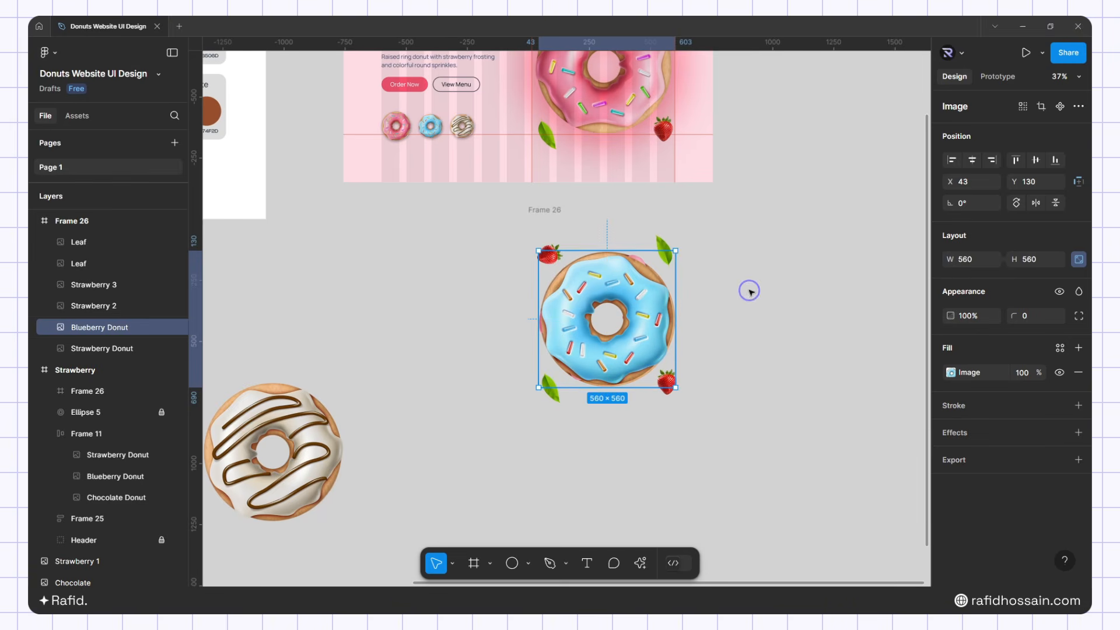
Delete the strawberry donut image hidden behind the blueberry donut in the copied frame
left_click(106, 308)
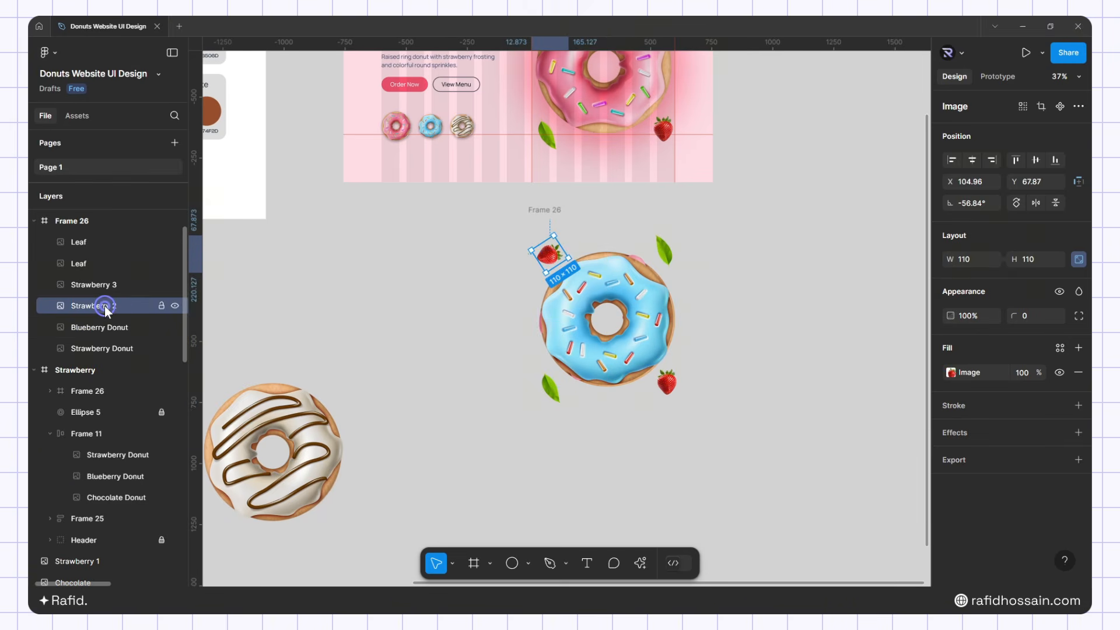
left_click(96, 348)
key("Delete")
Duplicate the blueberry image and move the copy to the upper-left corner of the blueberry donut in the copied frame
scroll(740, 243, "down", 5)
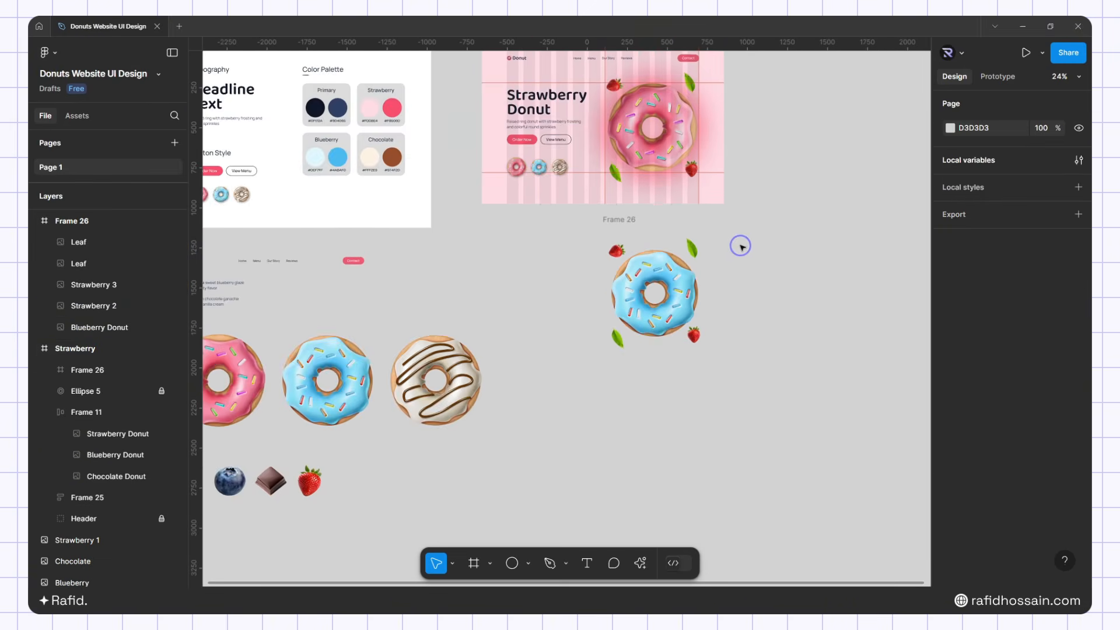
left_click(362, 413)
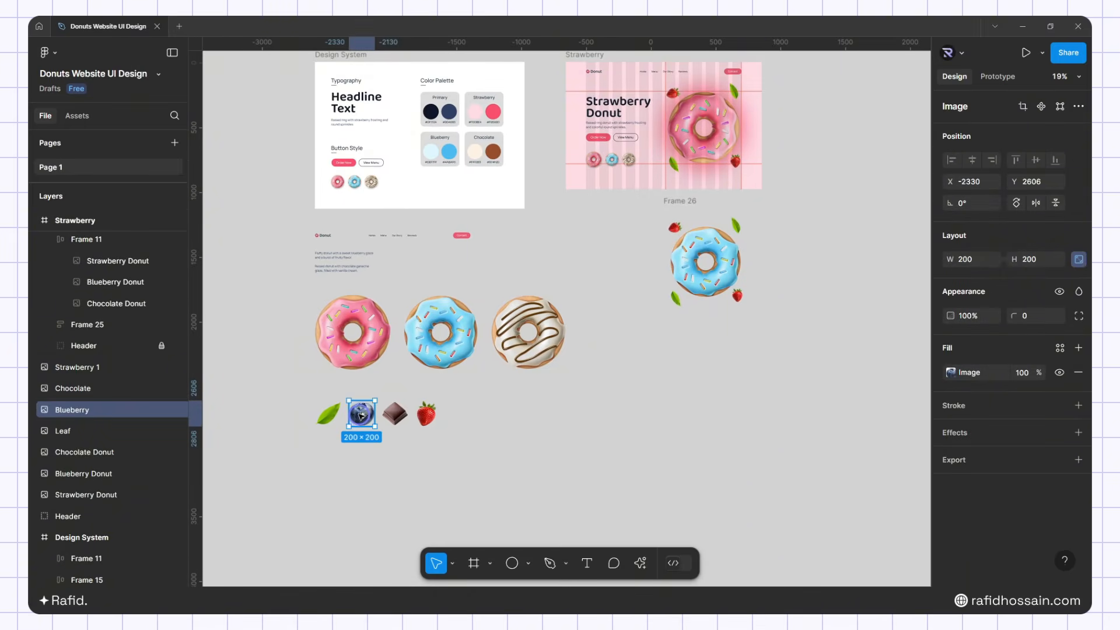
left_click_drag(363, 413, 666, 391, "alt")
scroll(759, 353, "up", 5)
left_click_drag(549, 444, 607, 60)
scroll(637, 184, "up", 3)
scroll(610, 175, "up", 3)
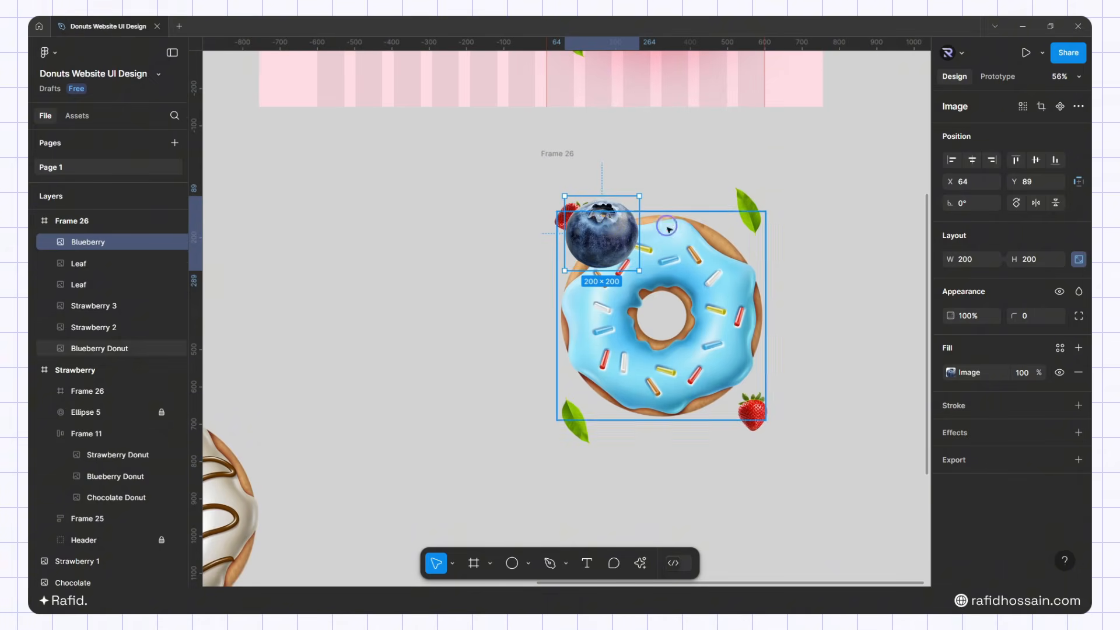
Resize the blueberry to 100 × 100 over the upper-left strawberry and delete that strawberry
left_click_drag(638, 197, 578, 219)
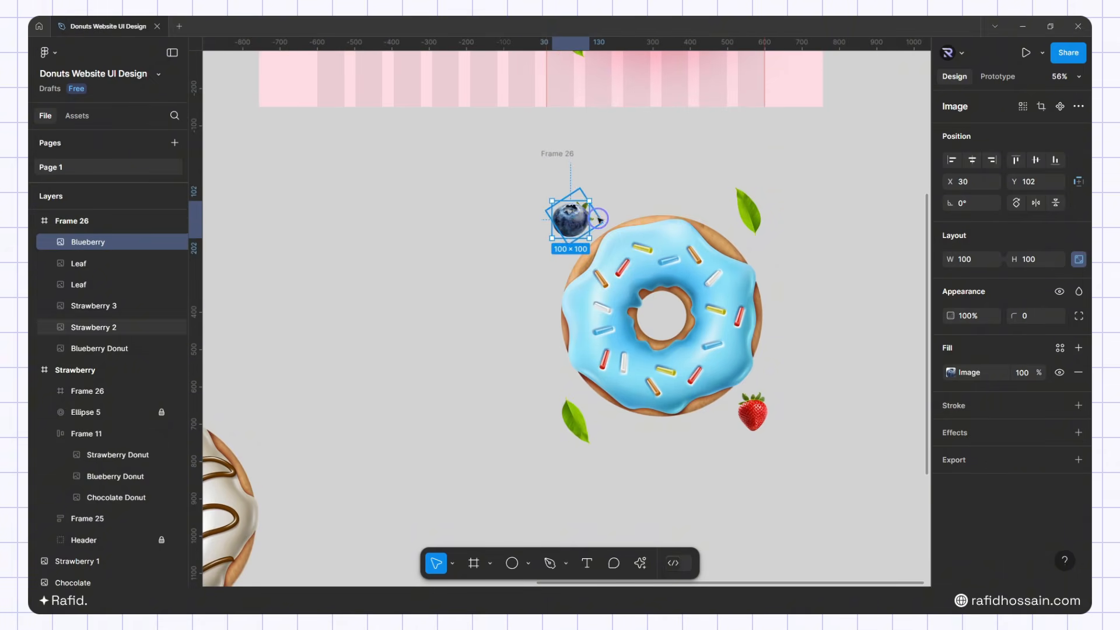
left_click(595, 218)
key("Delete")
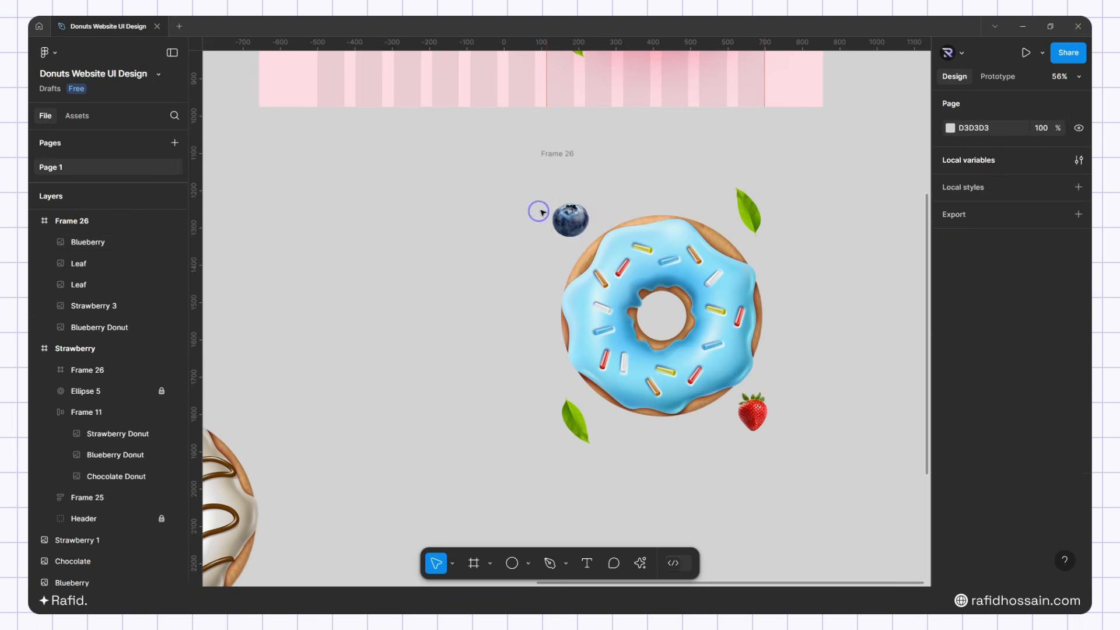
Duplicate the blueberry to the donut's lower-right corner at X 521, Y 623 and delete the strawberry there
left_click(571, 222)
left_click_drag(587, 231, 753, 401, "alt")
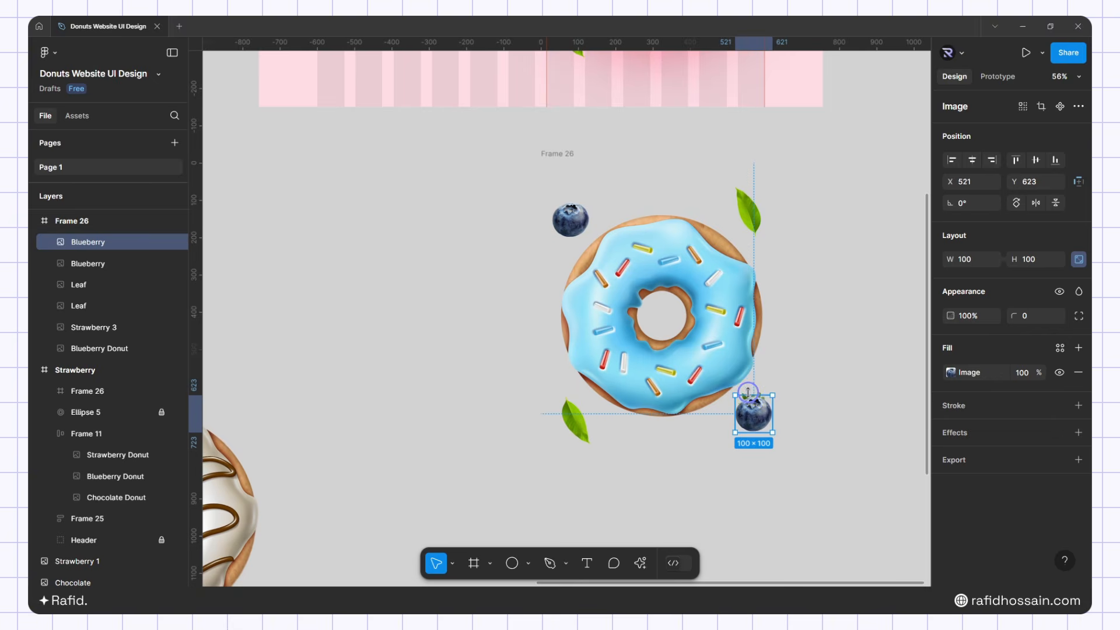
left_click(752, 387)
key("Delete")
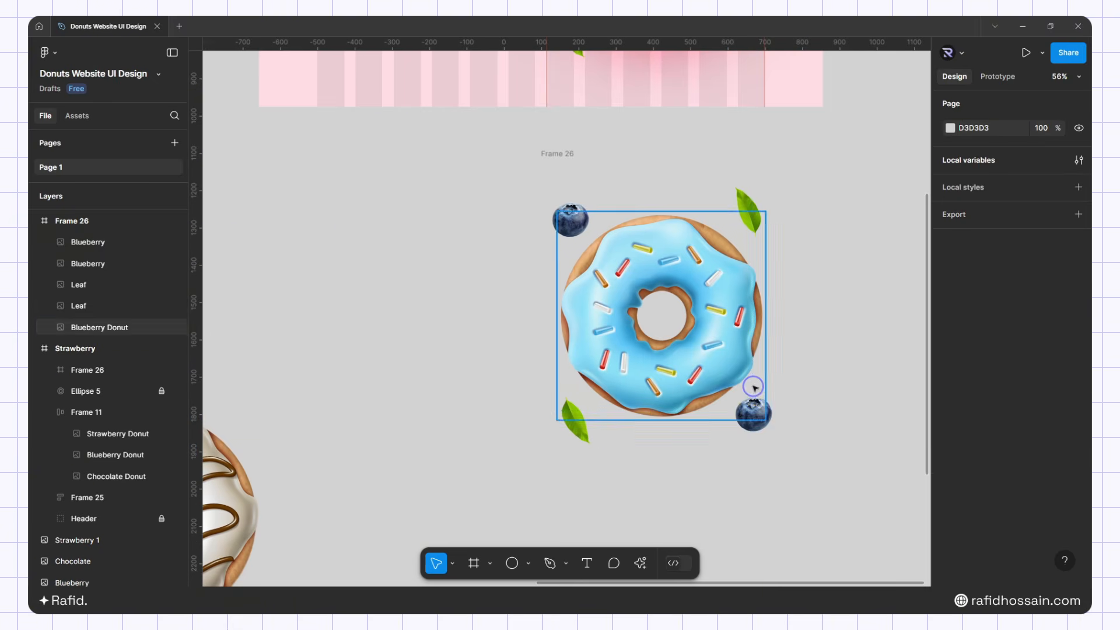
Rotate the blueberry at the donut's lower-right corner to about -161°
left_click(583, 432)
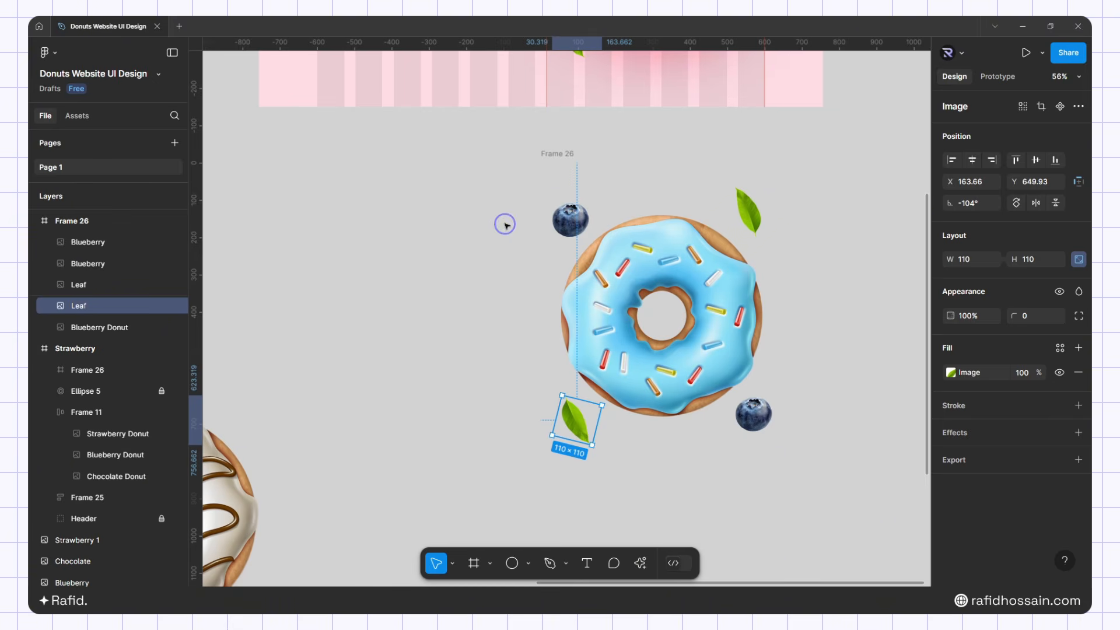
left_click(758, 421)
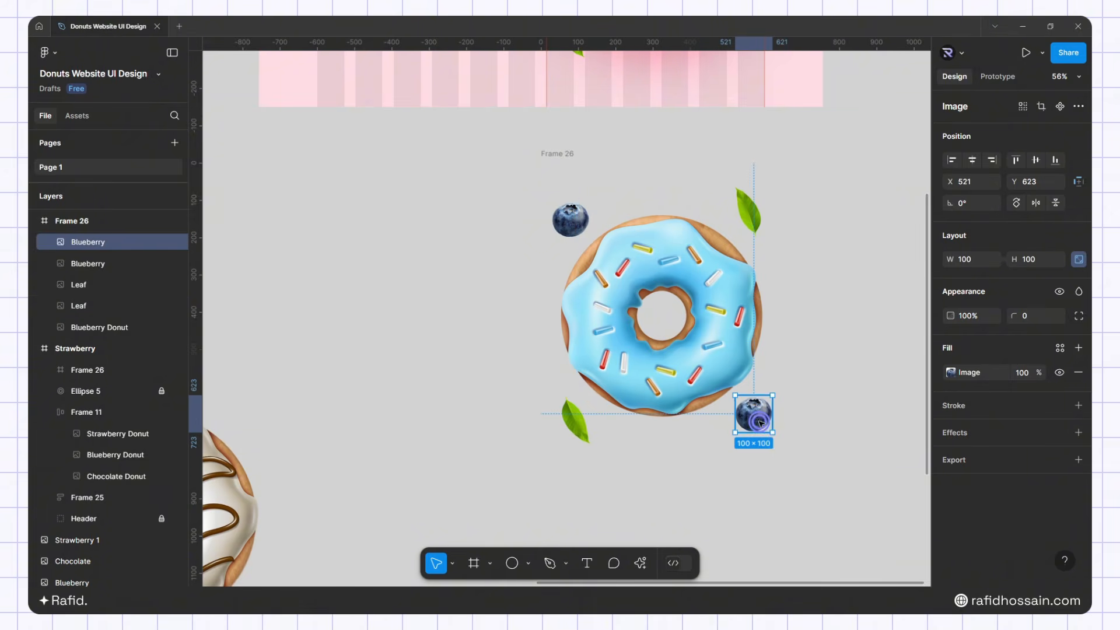
left_click_drag(779, 438, 728, 442)
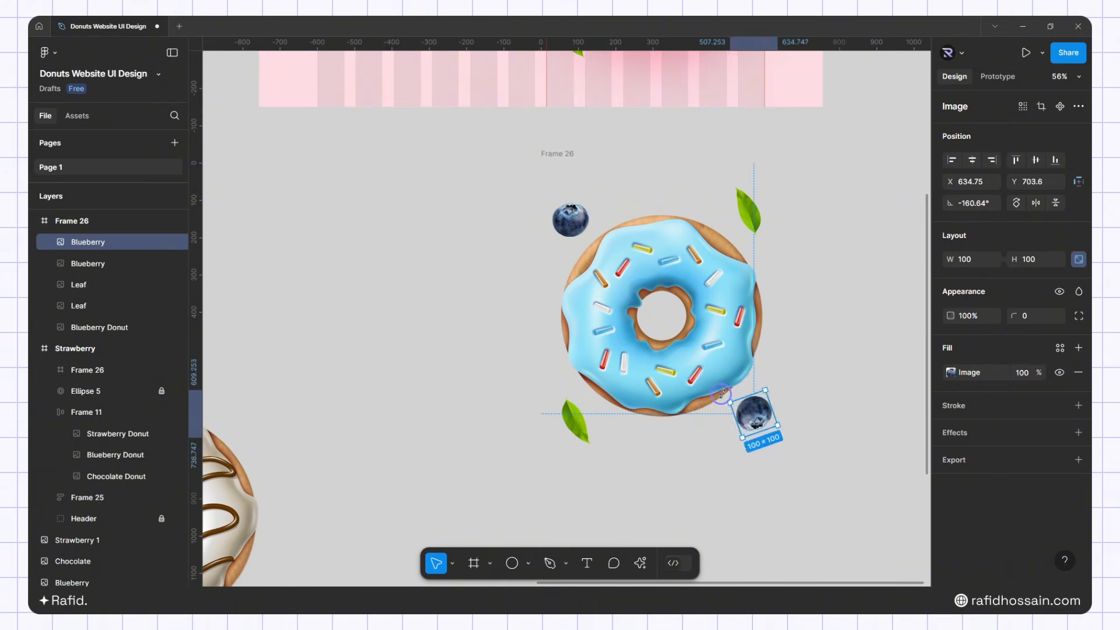
Rotate the blueberry at the donut's upper-left corner to about -89°
left_click(570, 227)
left_click_drag(572, 253, 547, 249)
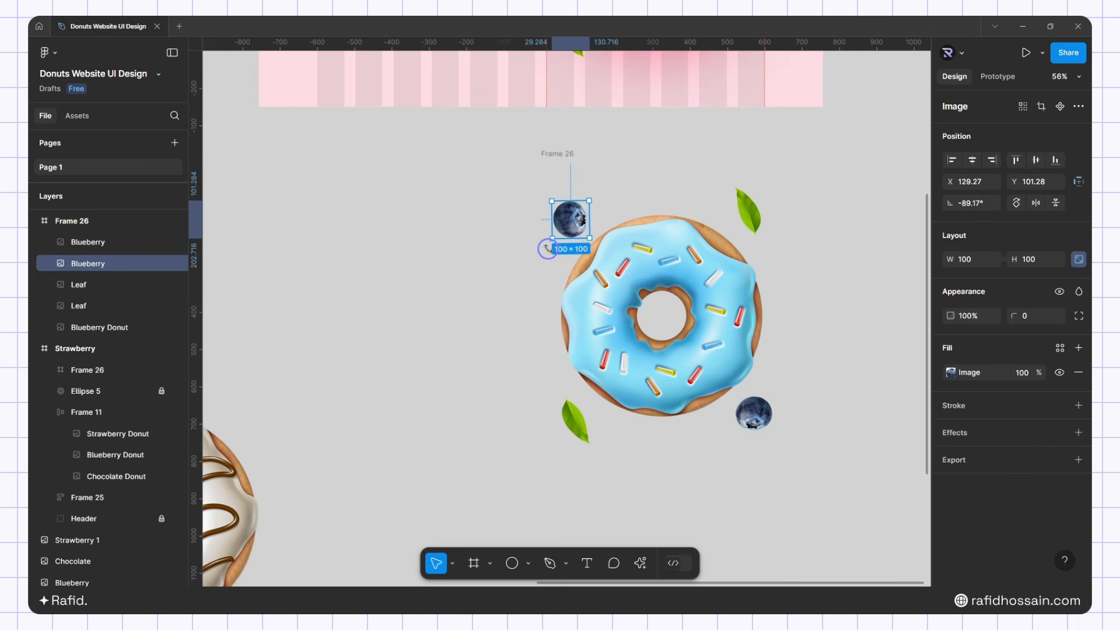
left_click(803, 354)
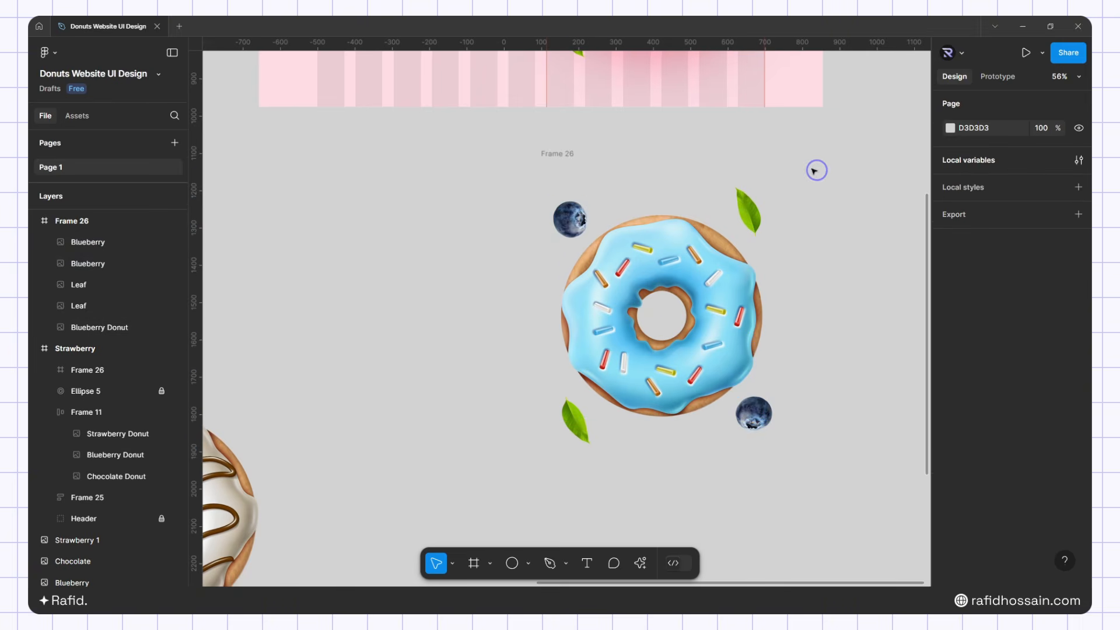
Rename the frame around the blue donut as Blueberry
left_click(573, 156)
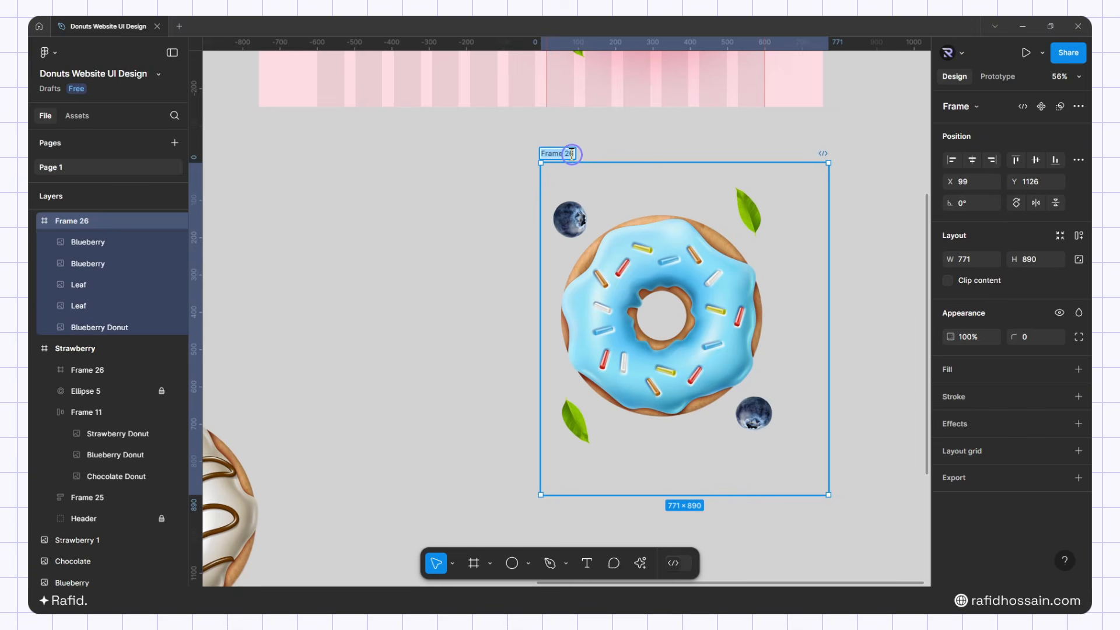
type("Blueberry")
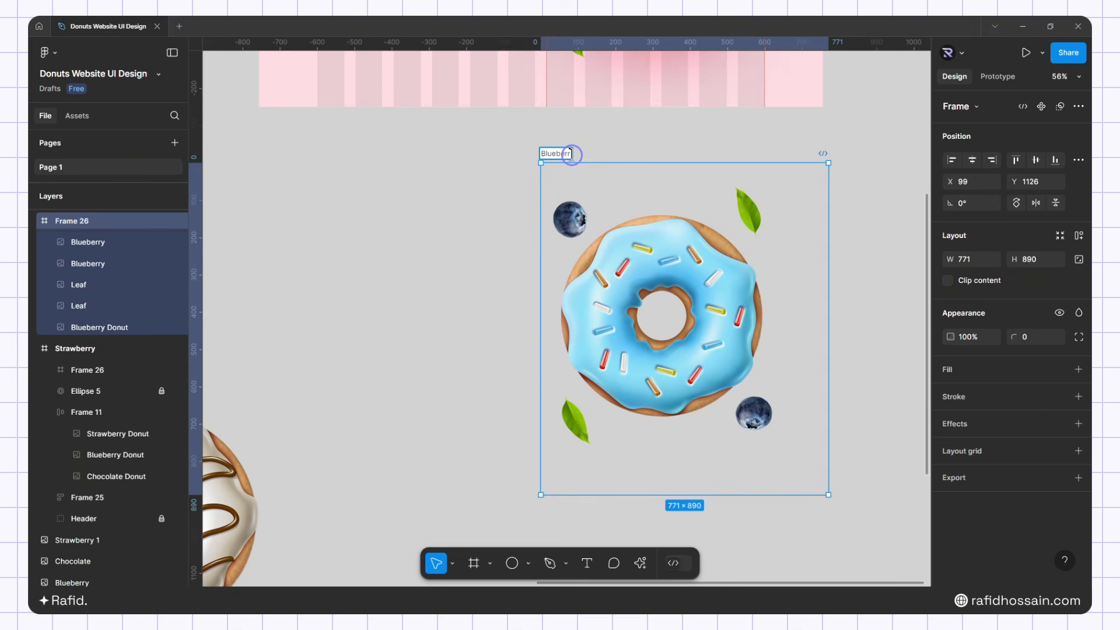
left_click(484, 153)
Duplicate the Blueberry frame to X 1196, Y 1586 and rename the copy as Chocolate
scroll(475, 194, "down", 4)
scroll(475, 195, "down", 3)
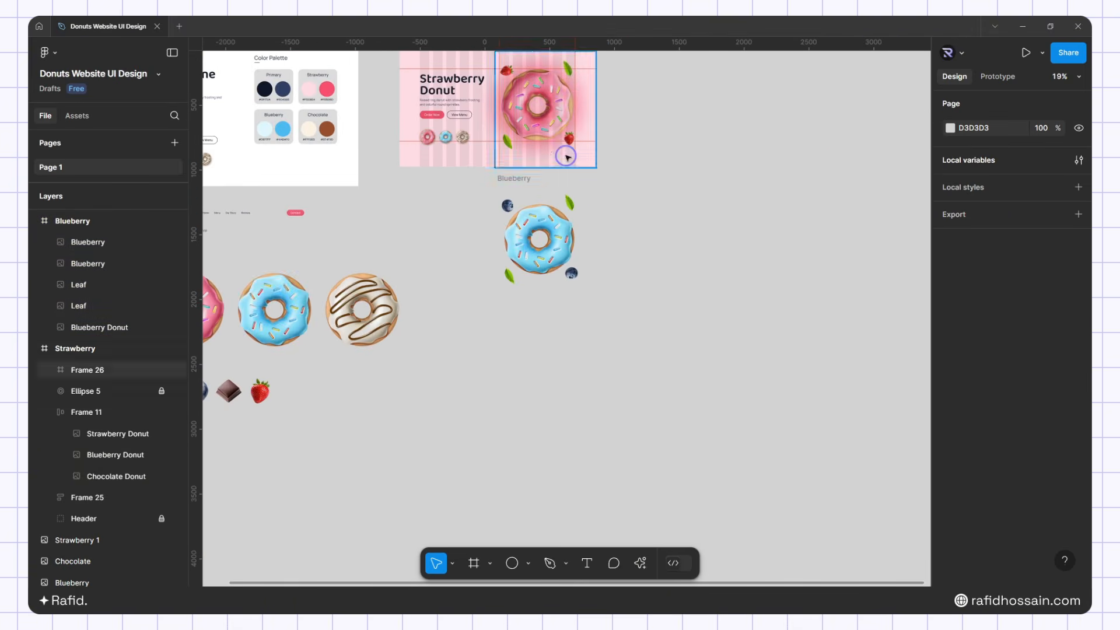
scroll(642, 213, "down", 2)
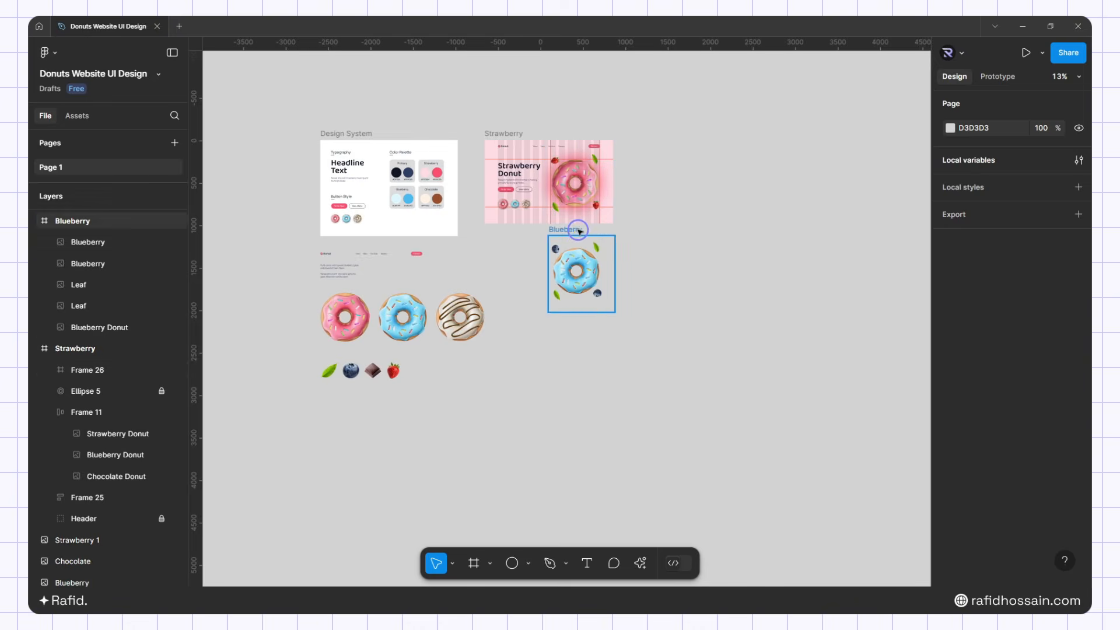
left_click(576, 229)
mouse_move(686, 278)
left_mouse_down("alt")
mouse_move(698, 290)
mouse_move(666, 270)
left_mouse_up("alt")
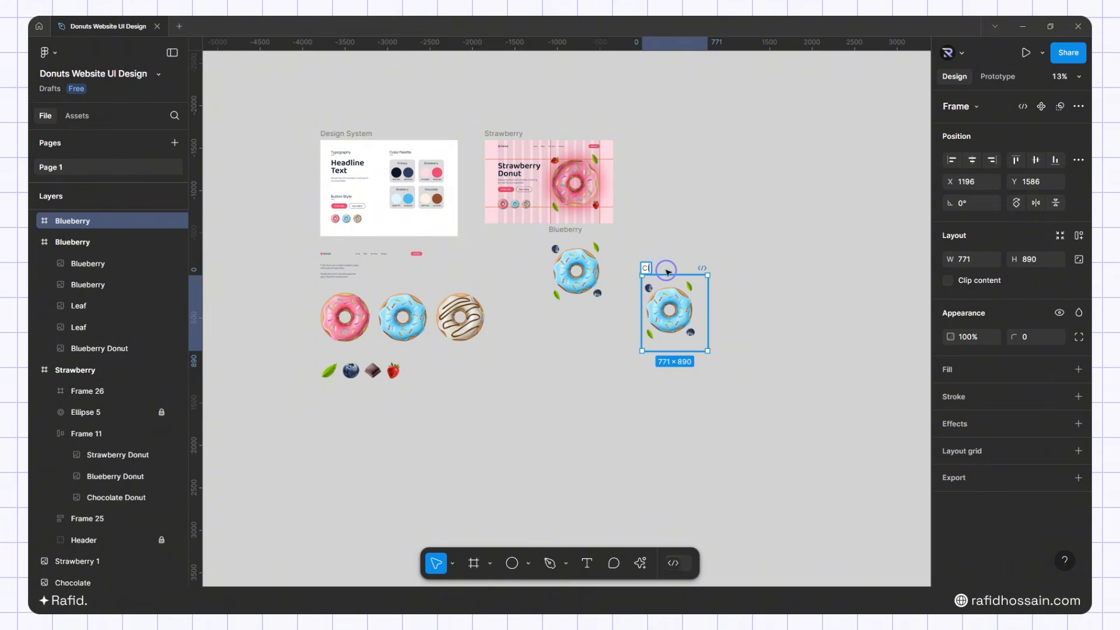
type("ocolate")
left_click(727, 217)
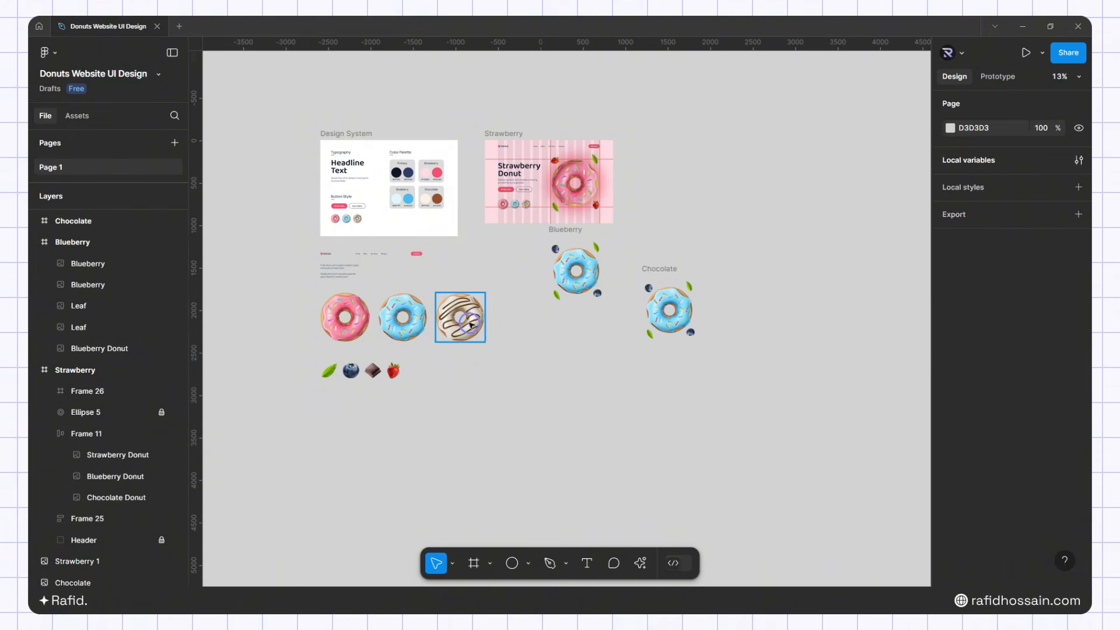
Copy the chocolate donut image into the Chocolate frame, resize it to 560 × 560 and place it over the blue donut at X 43, Y 130
left_click(470, 324)
scroll(698, 289, "up", 5)
left_click(681, 308)
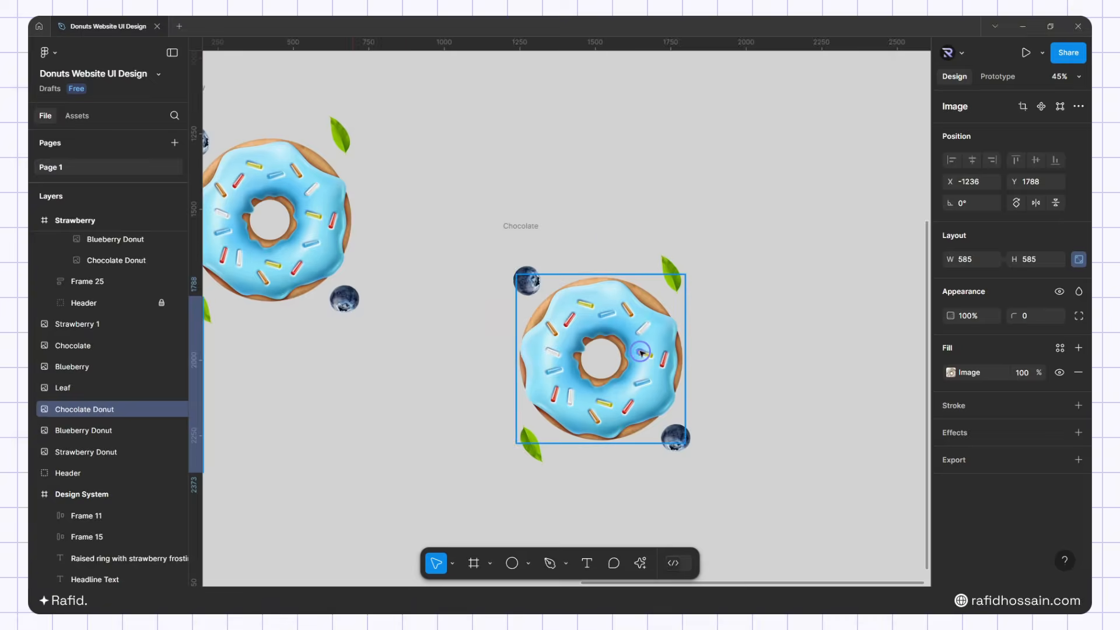
key("ctrl+v")
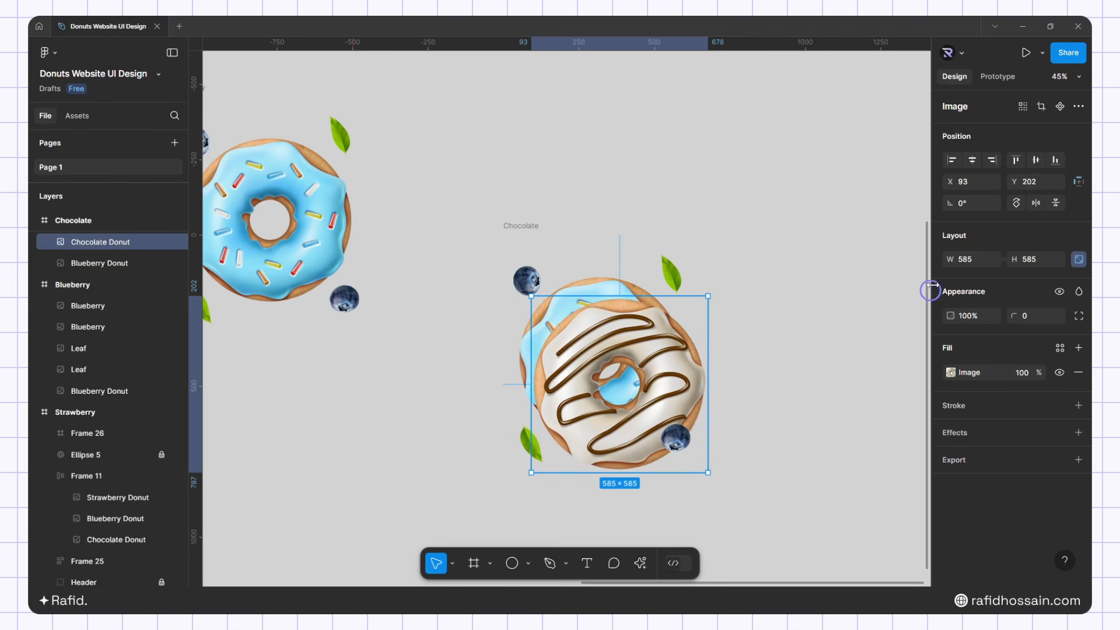
left_click(971, 262)
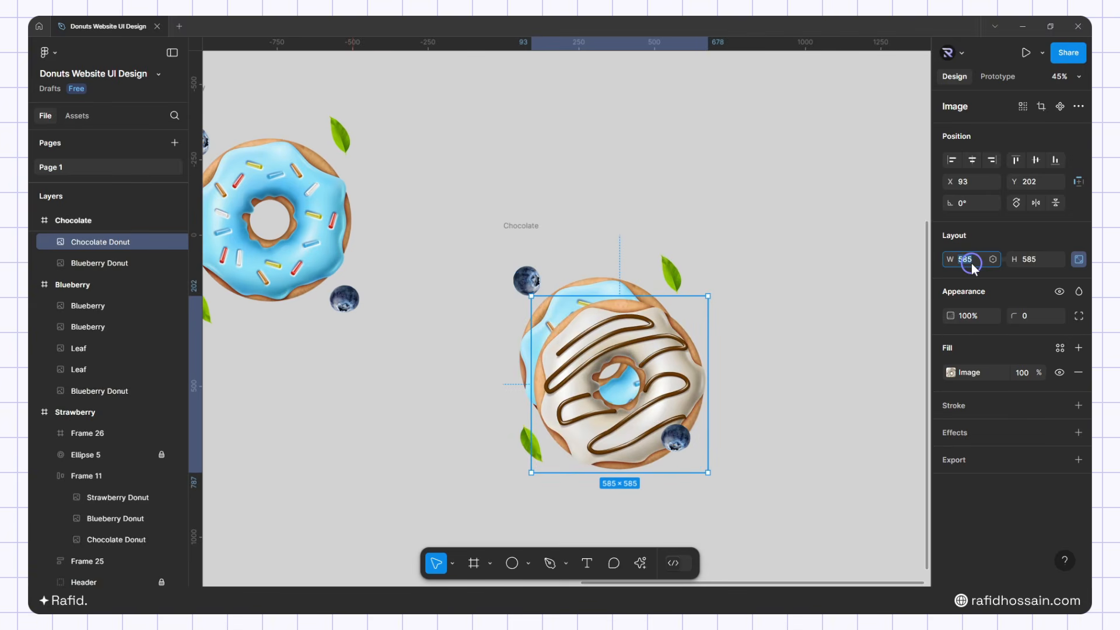
type("560")
key("Return")
left_click_drag(653, 379, 641, 335)
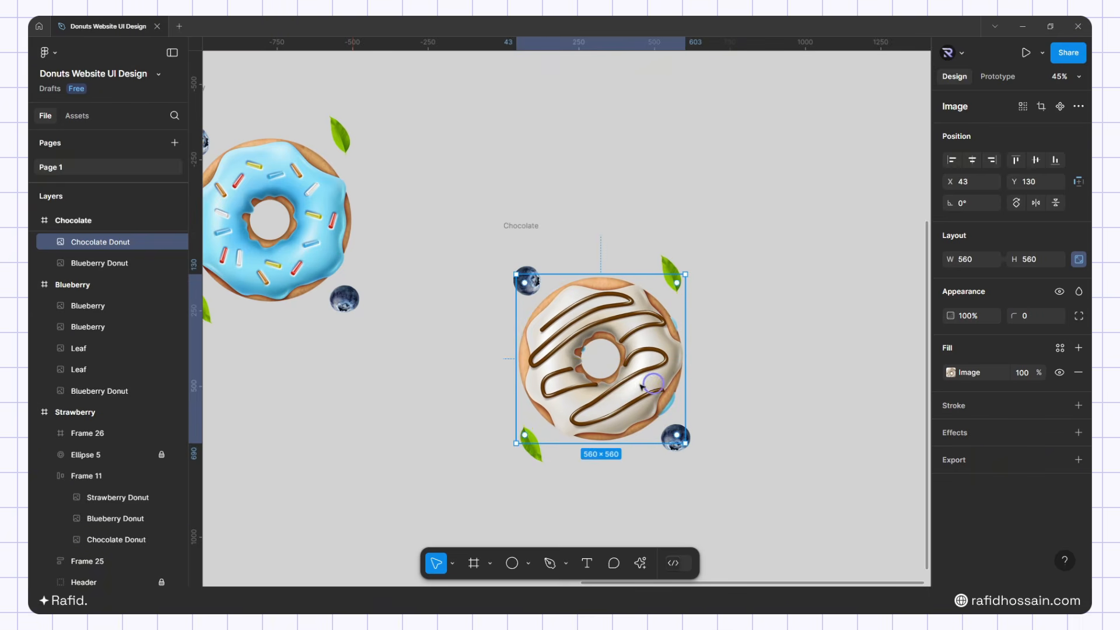
Delete the Blueberry Donut image from the Chocolate frame
left_click(114, 263)
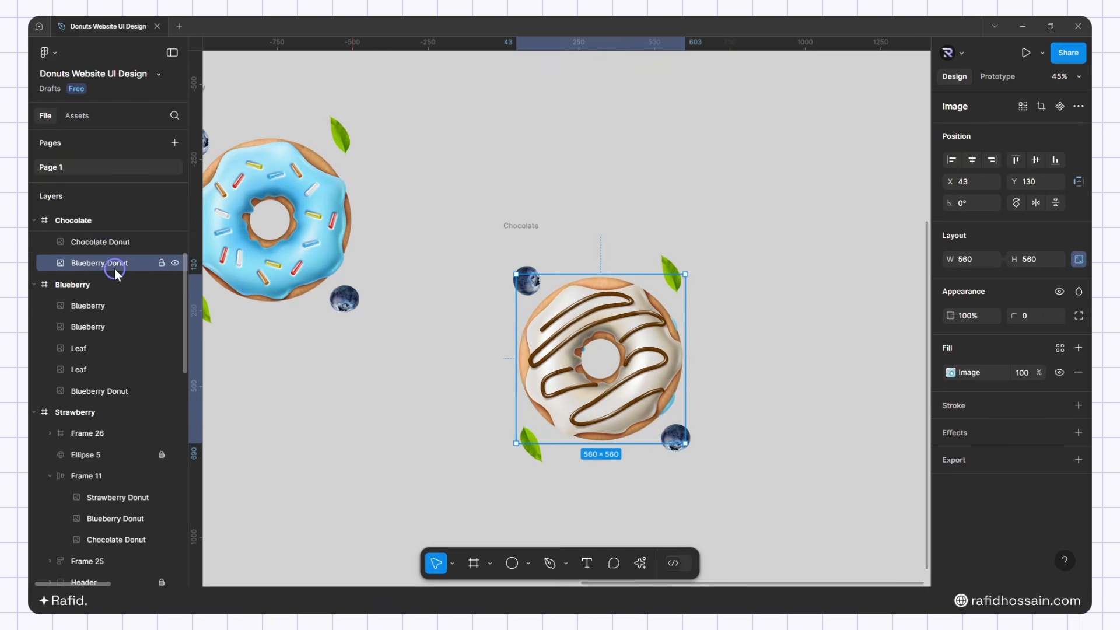
scroll(114, 268, "up", 2)
key("Delete")
Copy the chocolate piece into the Chocolate frame and place it near the donut's upper-left edge at X 97, Y 144
left_click(537, 285)
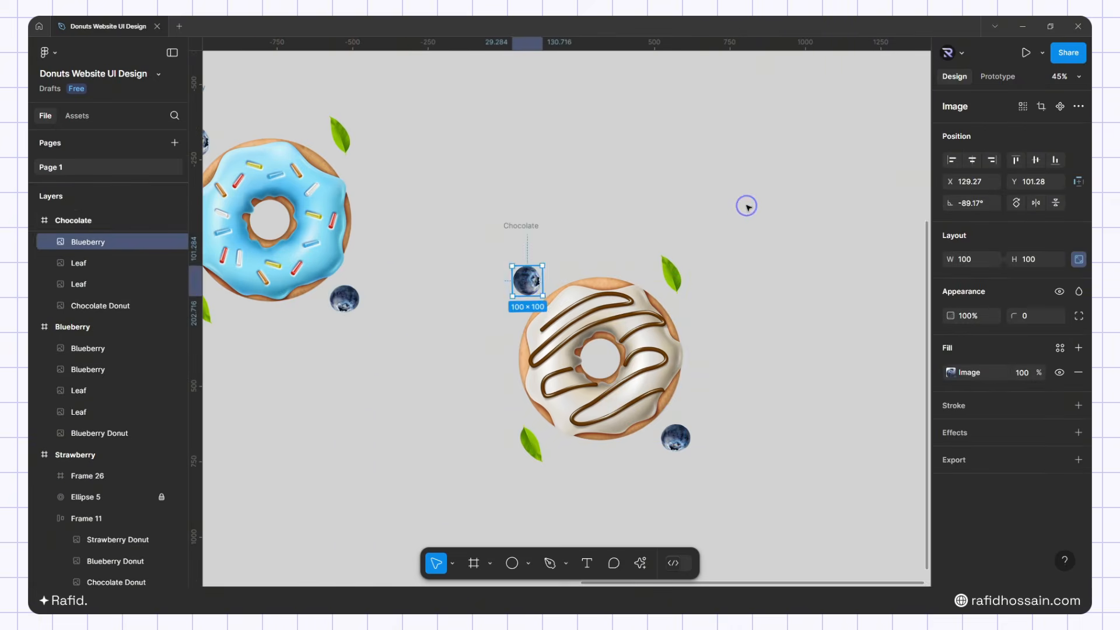
scroll(742, 225, "down", 5)
left_click(402, 336)
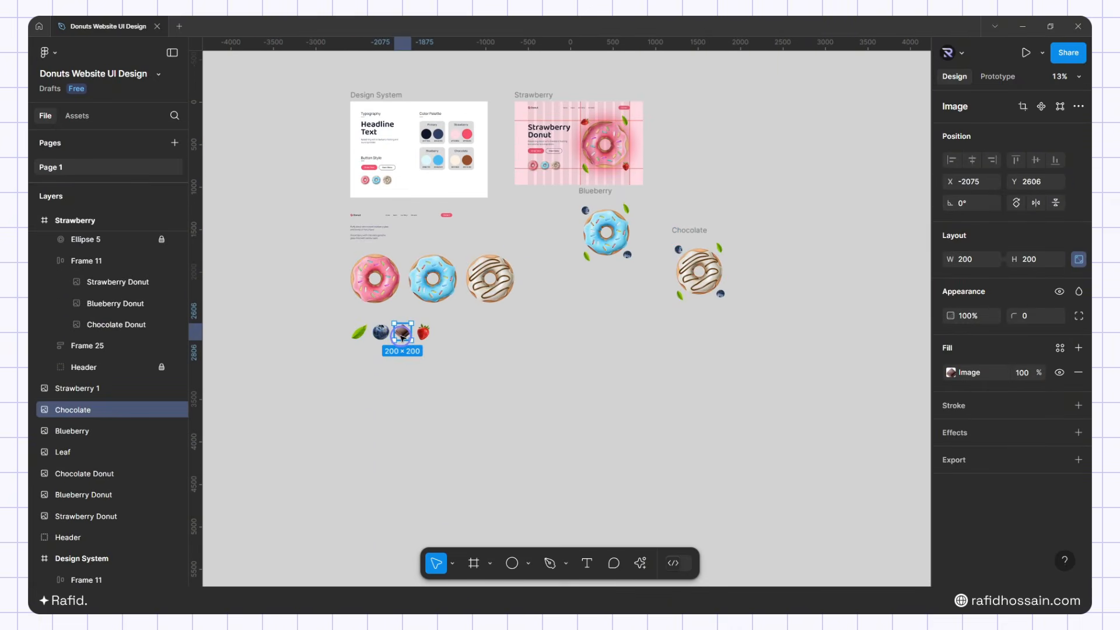
scroll(728, 258, "up", 5)
left_click(620, 253)
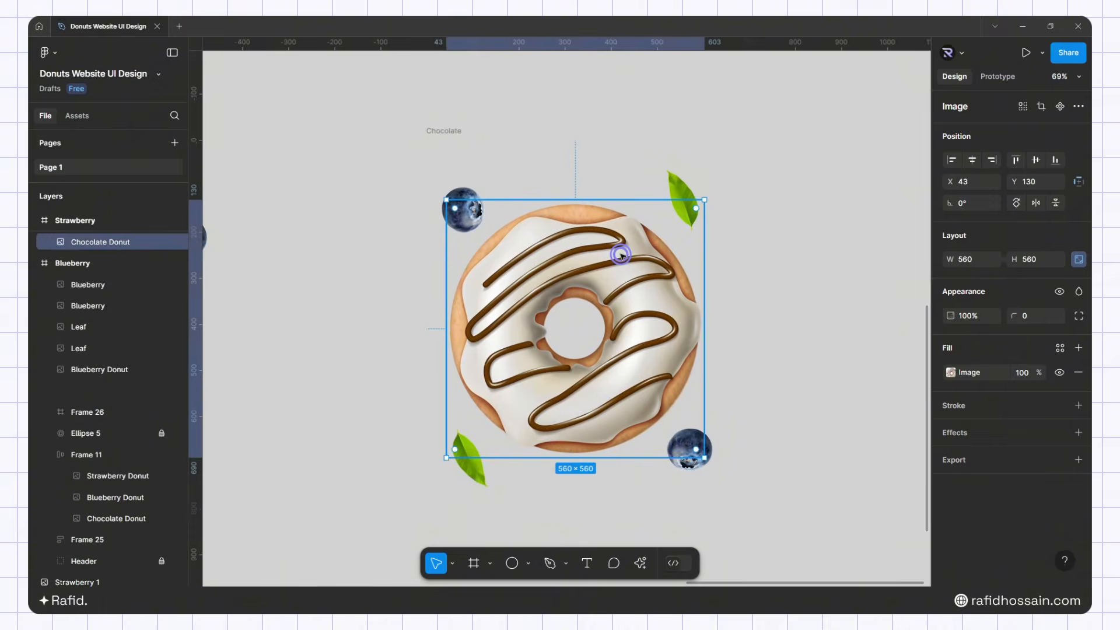
key("ctrl+v")
left_click_drag(605, 332, 517, 240)
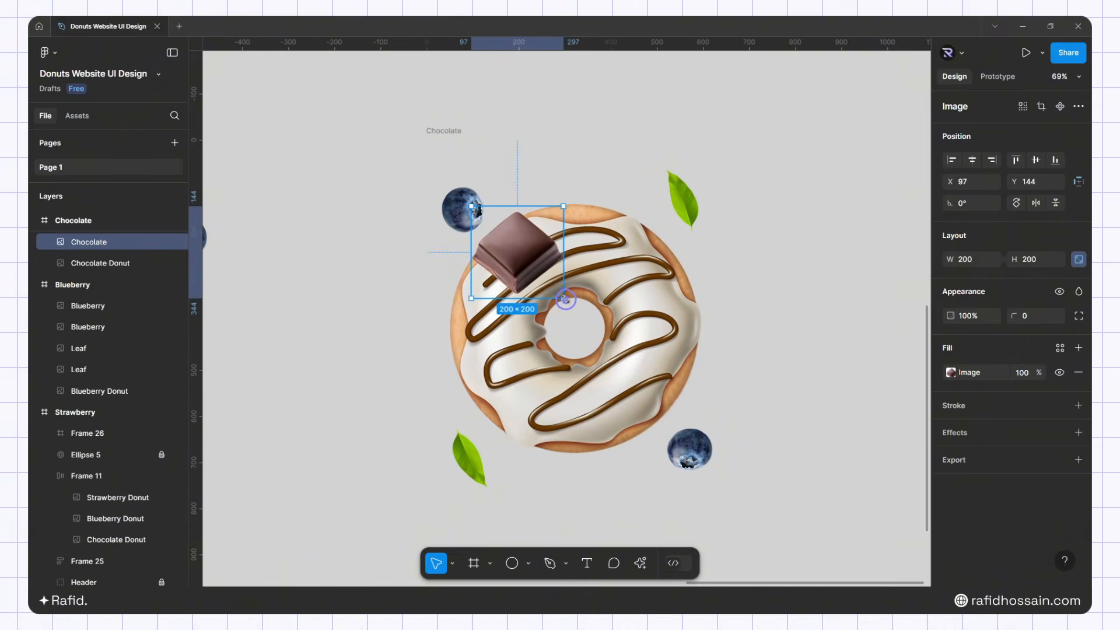
Resize the chocolate piece to 110 × 110 and move it over the upper-left blueberry
left_click_drag(564, 298, 518, 253)
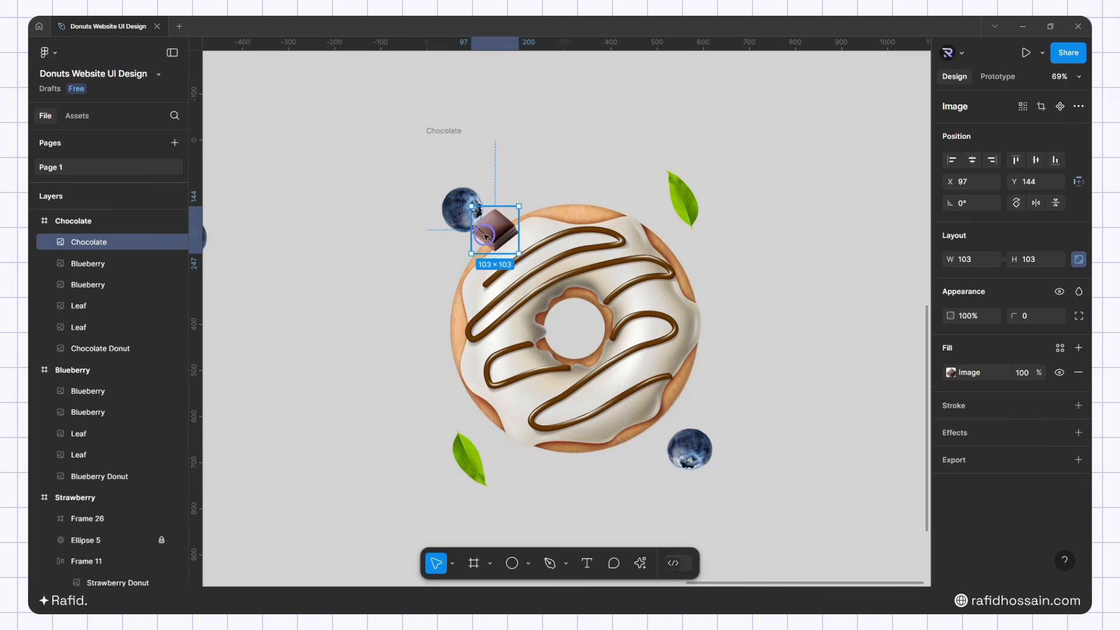
left_click_drag(516, 249, 485, 230)
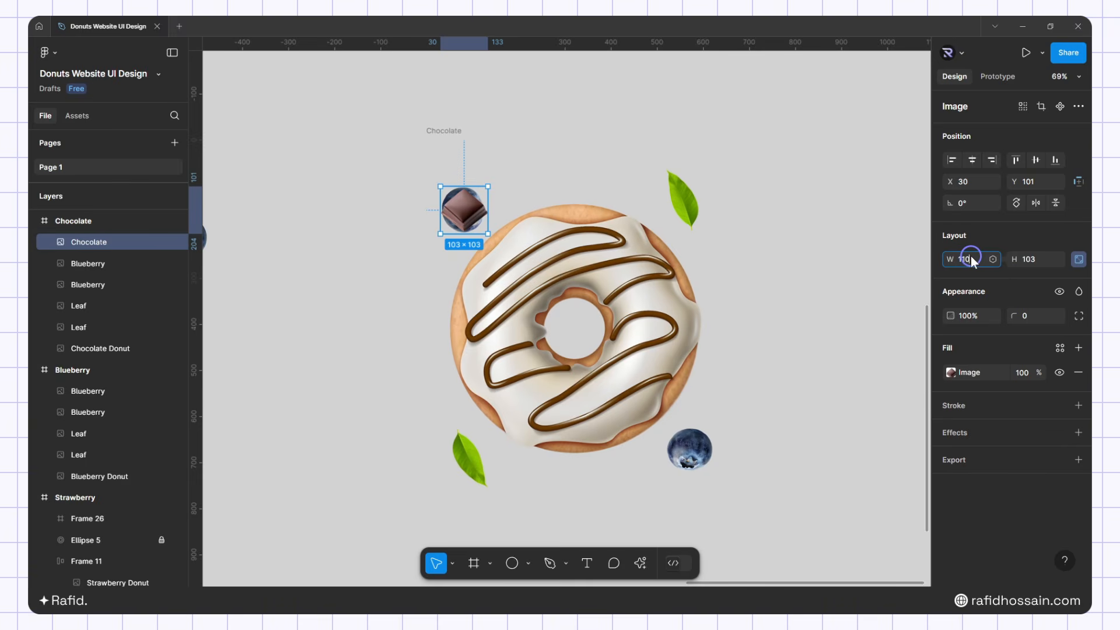
key("Return")
Duplicate the chocolate piece over the lower-right blueberry and rotate the upper-left piece to about -125°
left_click_drag(462, 216, 621, 453)
left_click(462, 209)
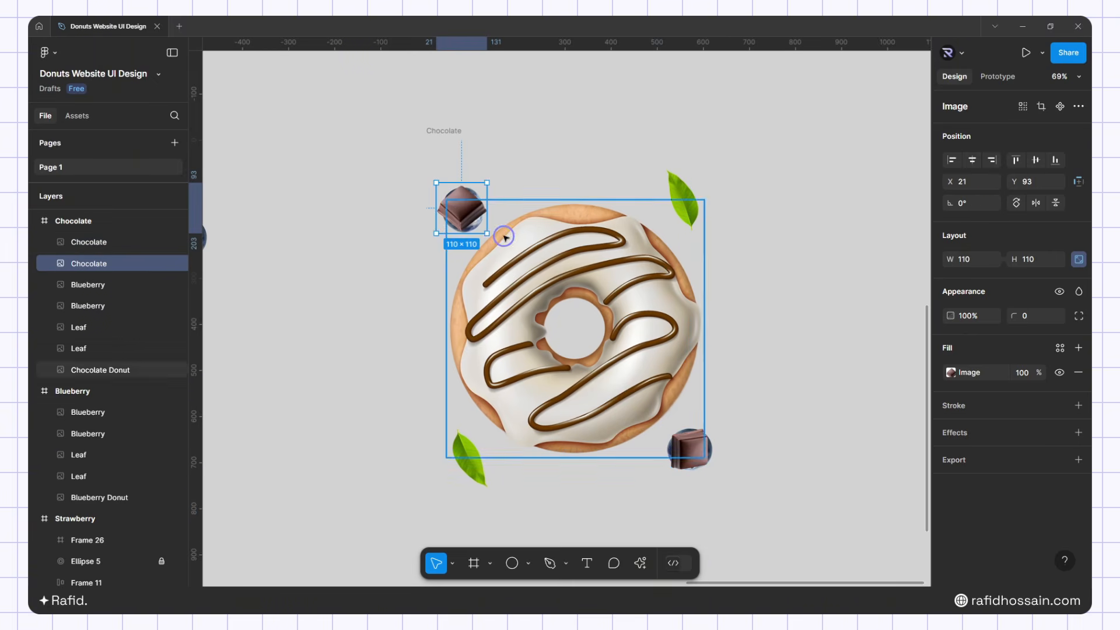
left_click_drag(493, 239, 419, 216)
Rotate the donut images in the Blueberry and Chocolate frames by 180°
scroll(738, 344, "down", 3)
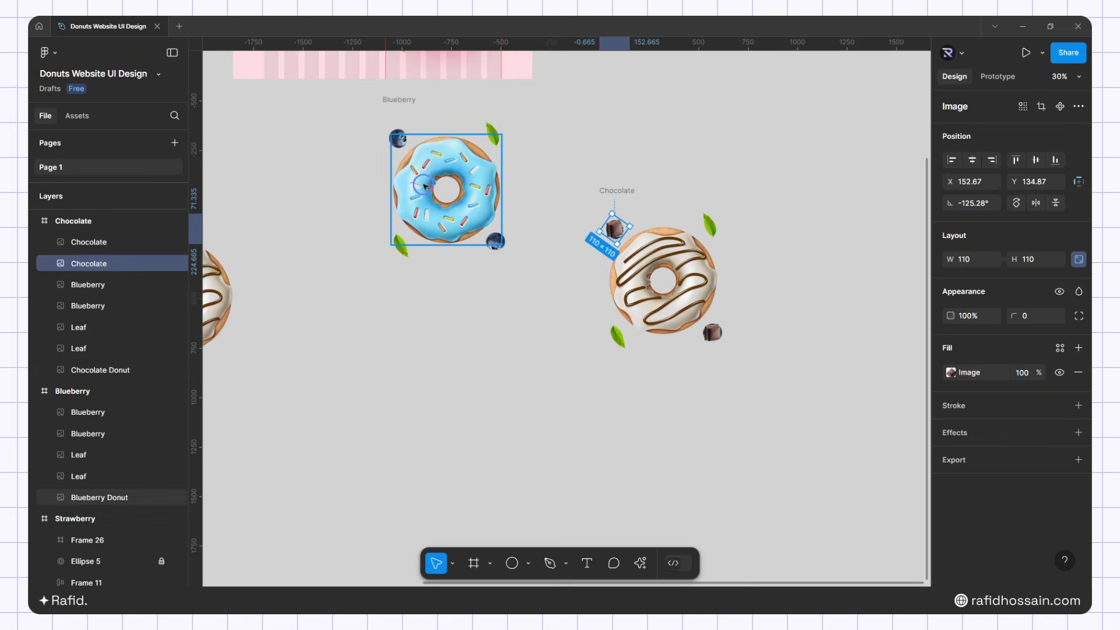
left_click(489, 193)
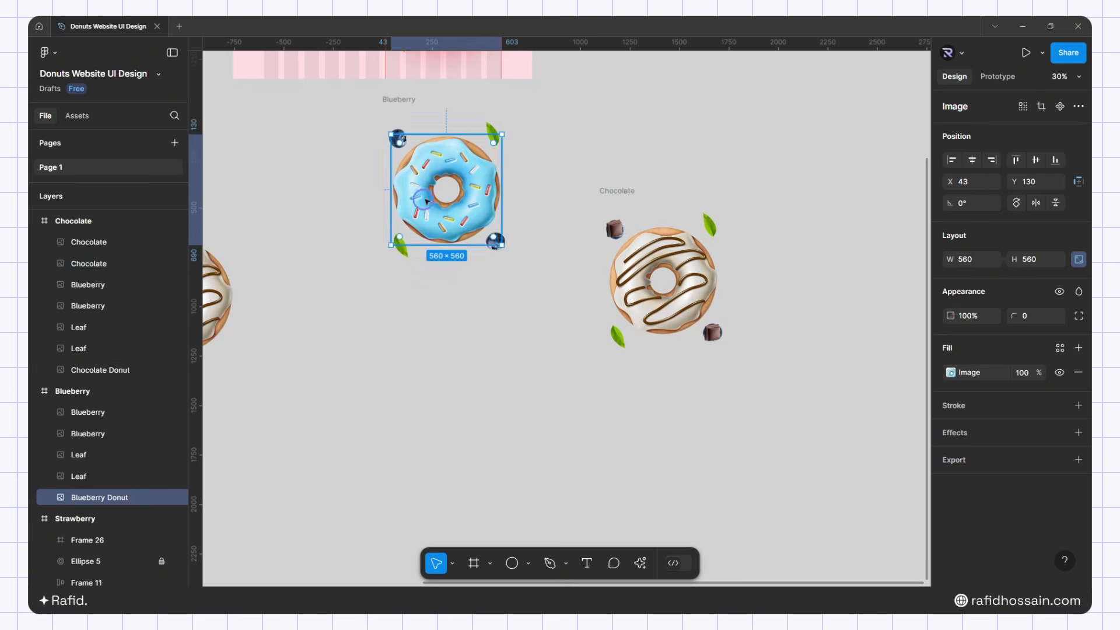
left_click(967, 206)
type("180")
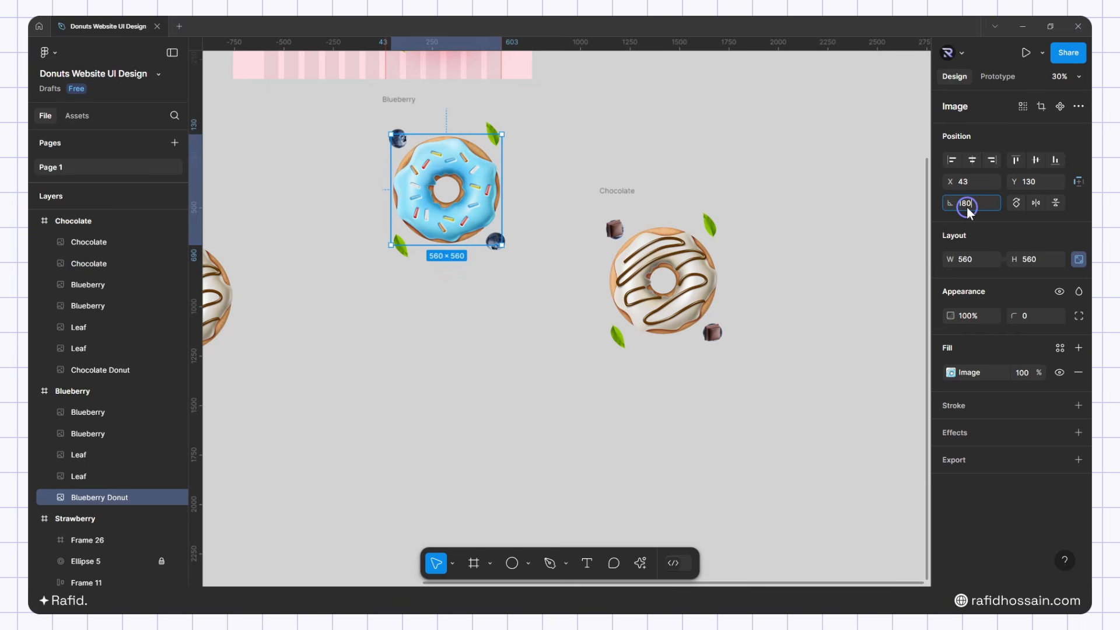
key("Return")
left_click(705, 279)
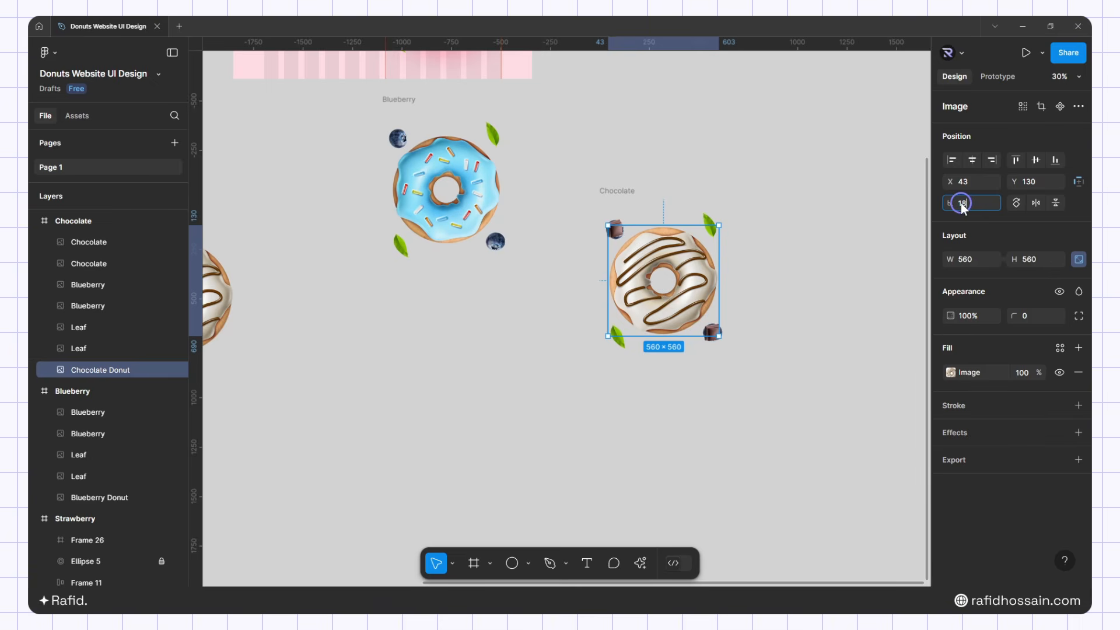
key("Return")
left_click(741, 188)
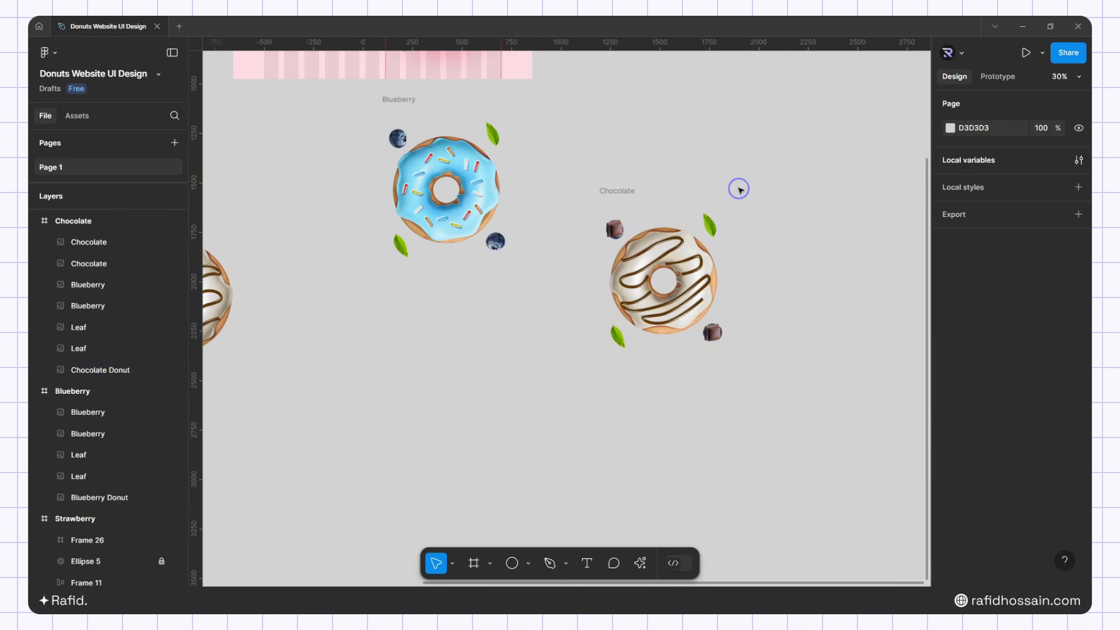
Delete both blueberries behind the chocolate pieces in the Chocolate frame
scroll(741, 189, "down", 2)
scroll(736, 204, "up", 2)
scroll(586, 218, "up", 4)
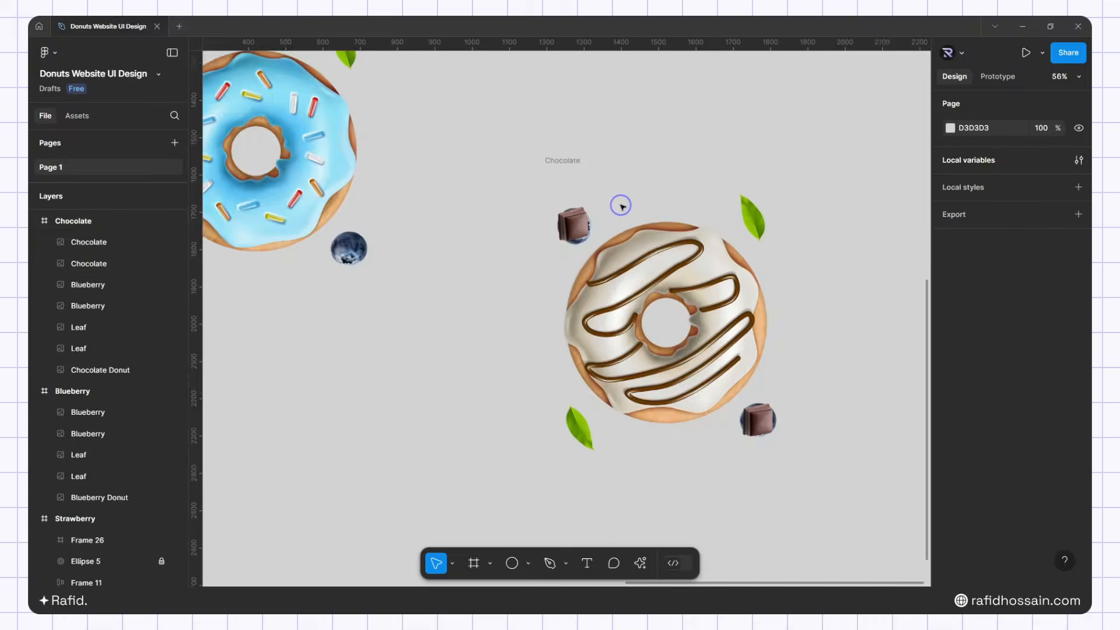
left_click(587, 230)
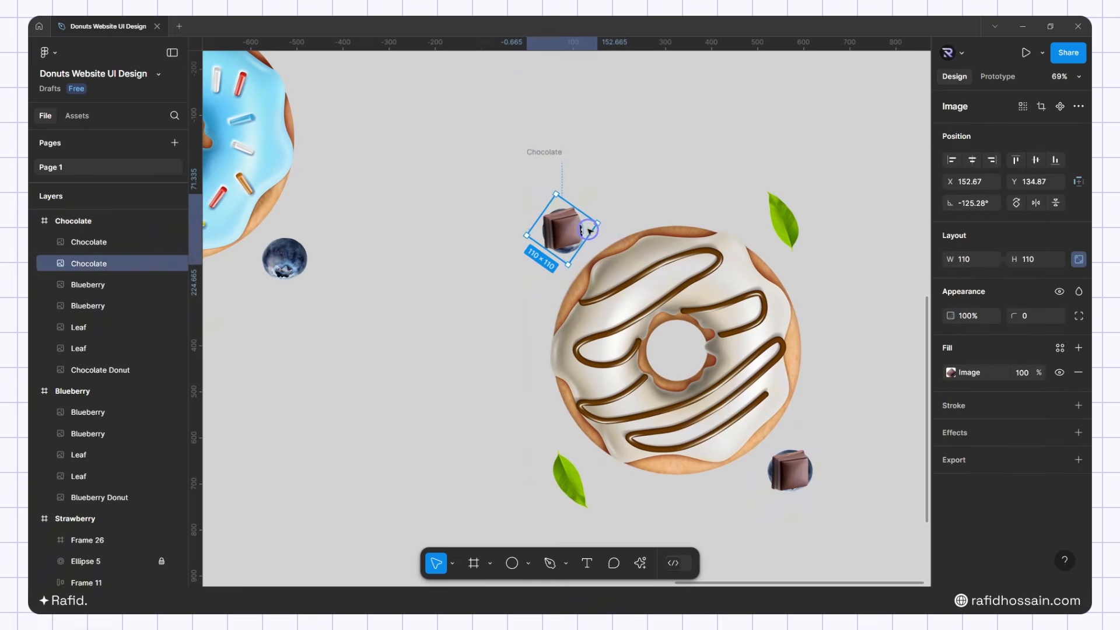
left_click(65, 284)
left_click(91, 304, "shift")
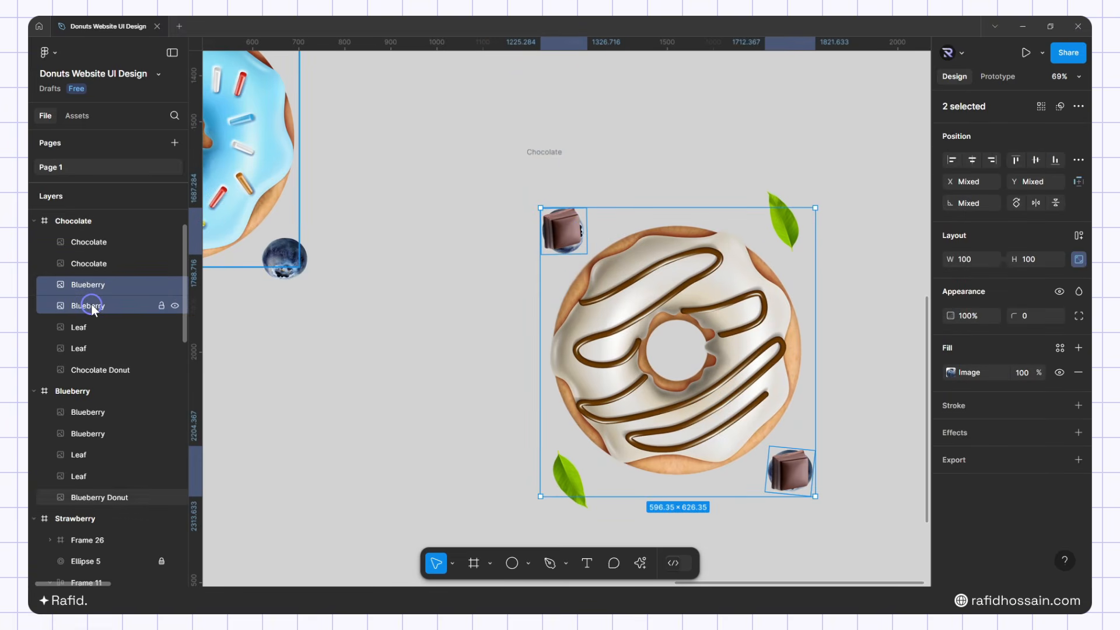
key("Delete")
Move the Blueberry frame down beside the Chocolate frame, level with it
scroll(777, 190, "down", 5)
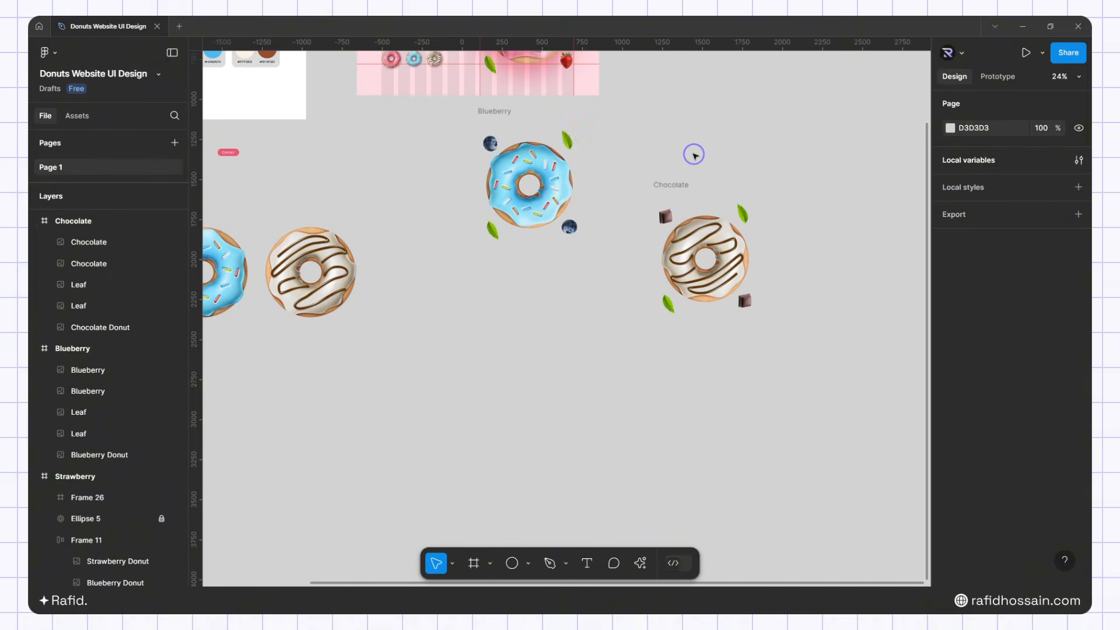
scroll(700, 144, "up", 2)
scroll(651, 152, "up", 2)
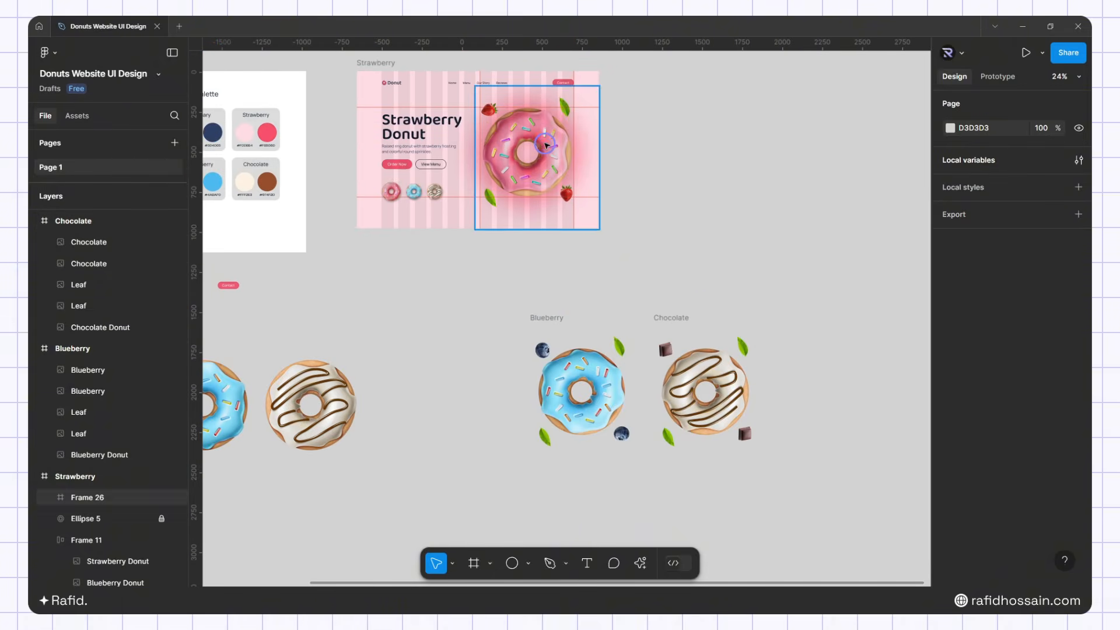
Move the pink donut frame out of the hero screen to X 1346, Y 630 and rename it as Strawberry
left_click(554, 130)
left_click_drag(555, 130, 756, 216)
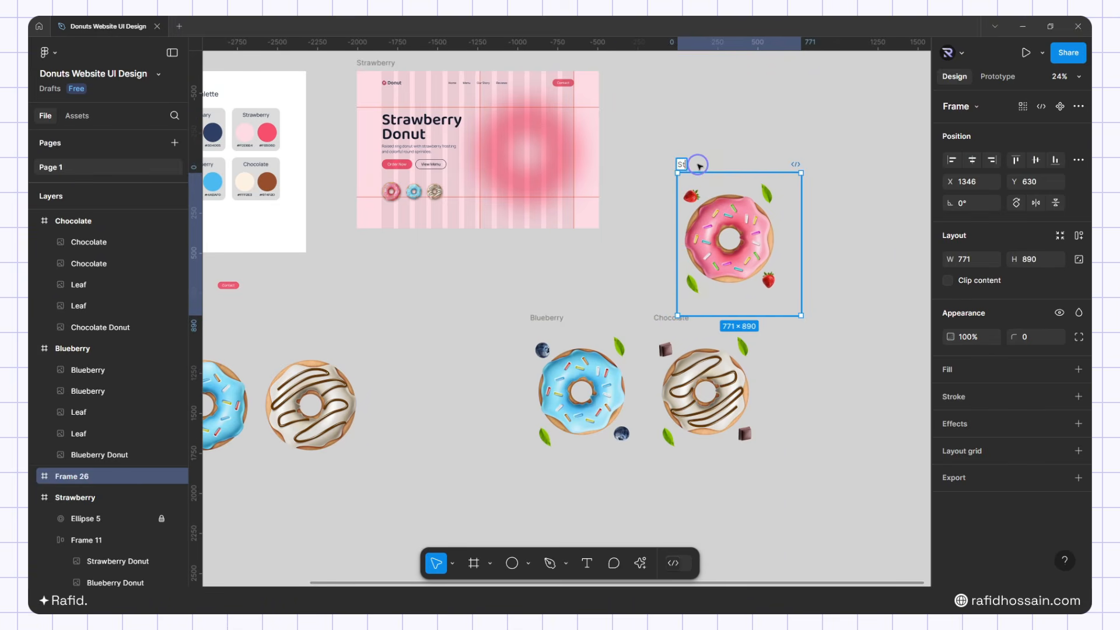
type("rawberry")
left_click(732, 114)
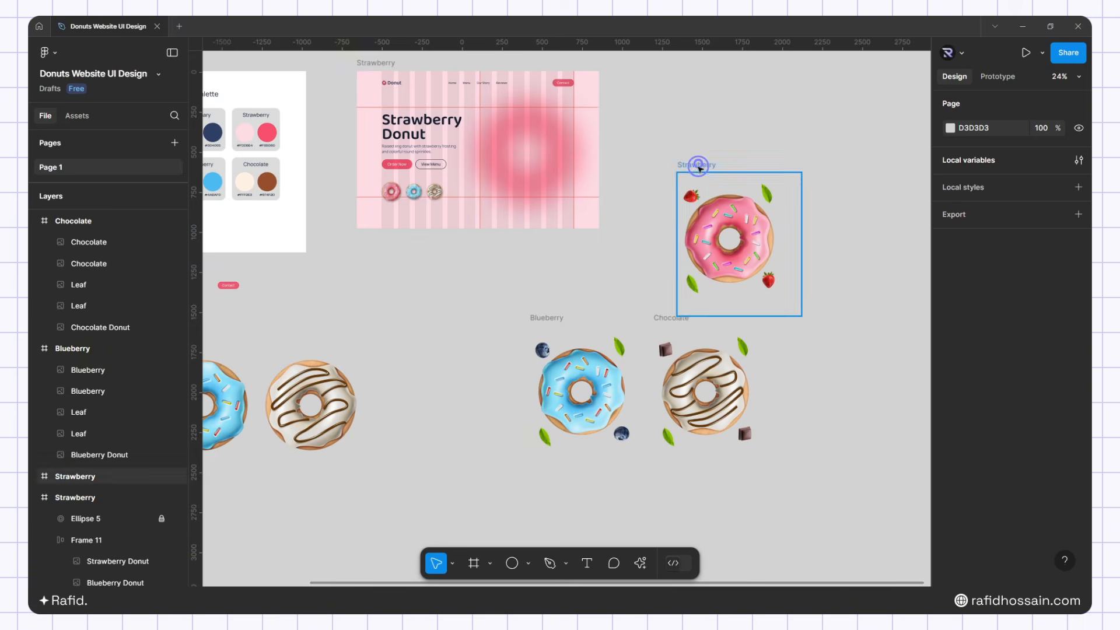
Stack the Strawberry, Blueberry and Chocolate donut frames exactly on top of each other at X 425, Y 1586
left_click_drag(698, 165, 549, 318)
left_click_drag(679, 317, 717, 483)
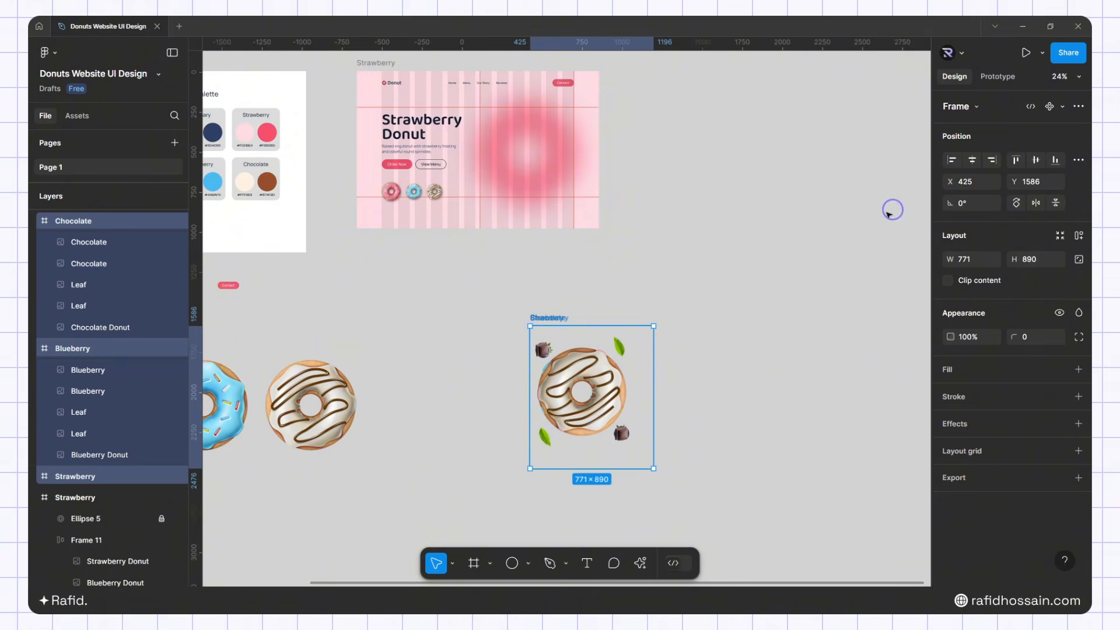
left_click(730, 284)
Collapse the top-level flavour frames in the layer list and rename the 1512 × 982 hero frame as Strawberry Frame
left_click(33, 220)
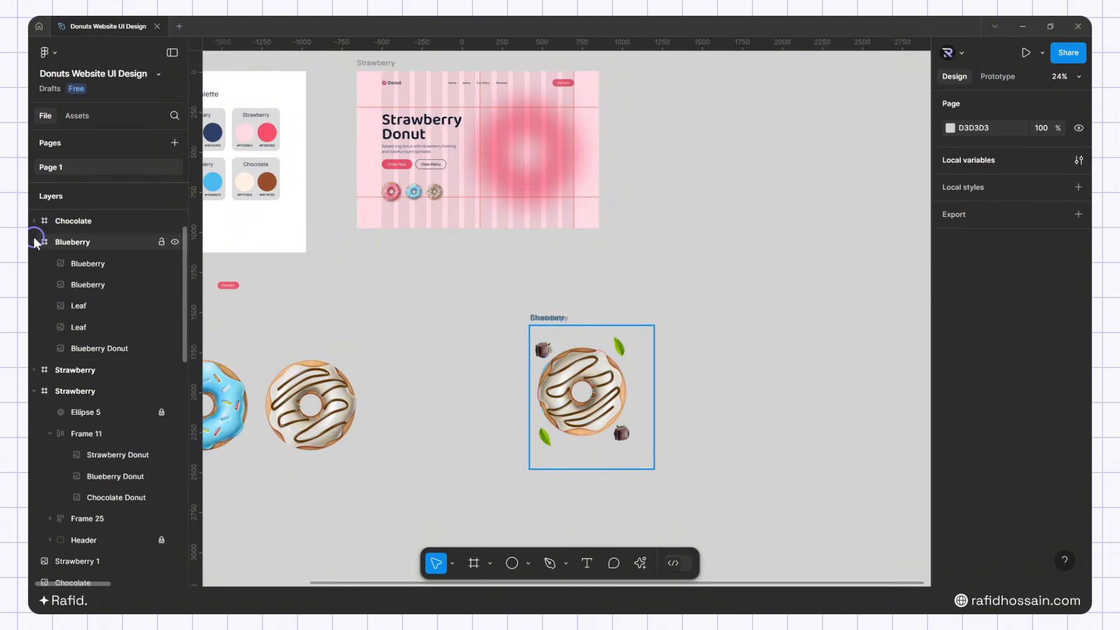
left_click(34, 241)
left_click(34, 284)
left_click(80, 267)
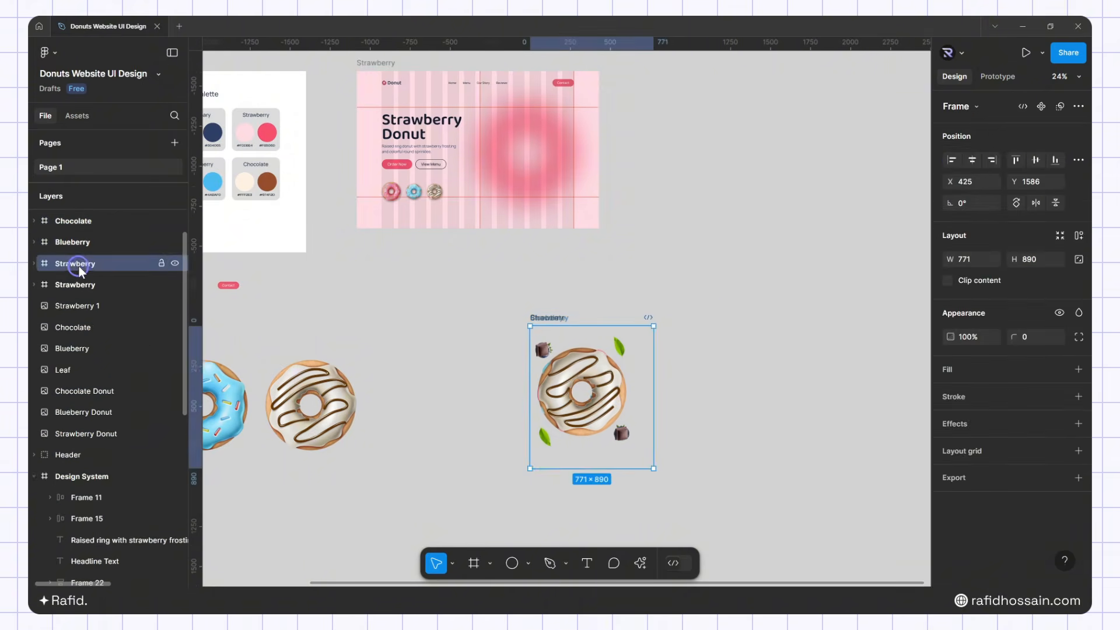
left_click(109, 283)
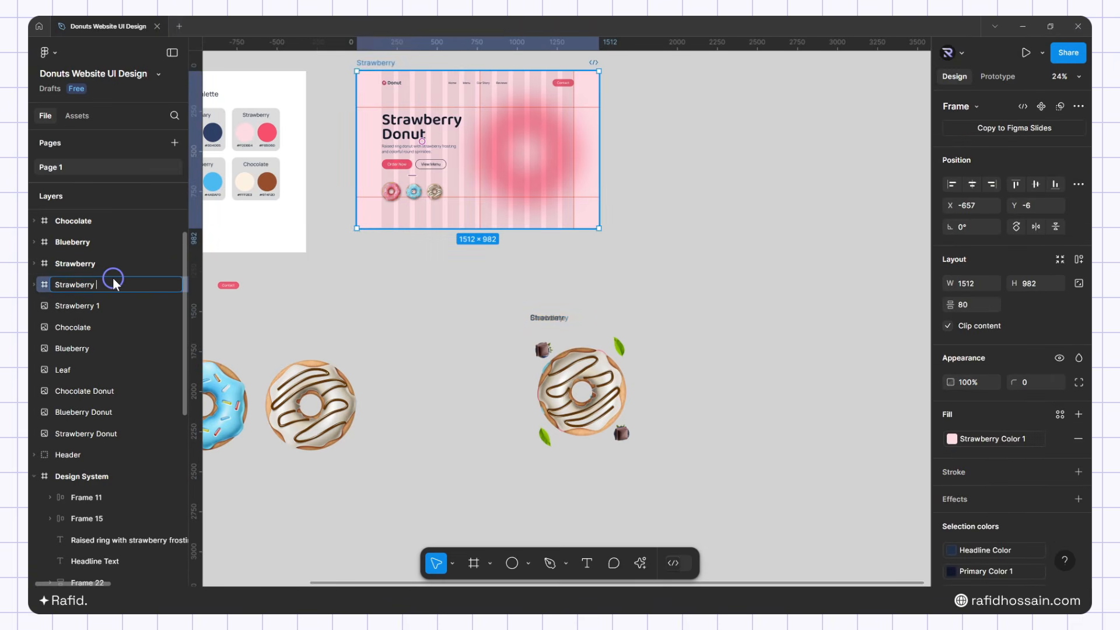
key("Return")
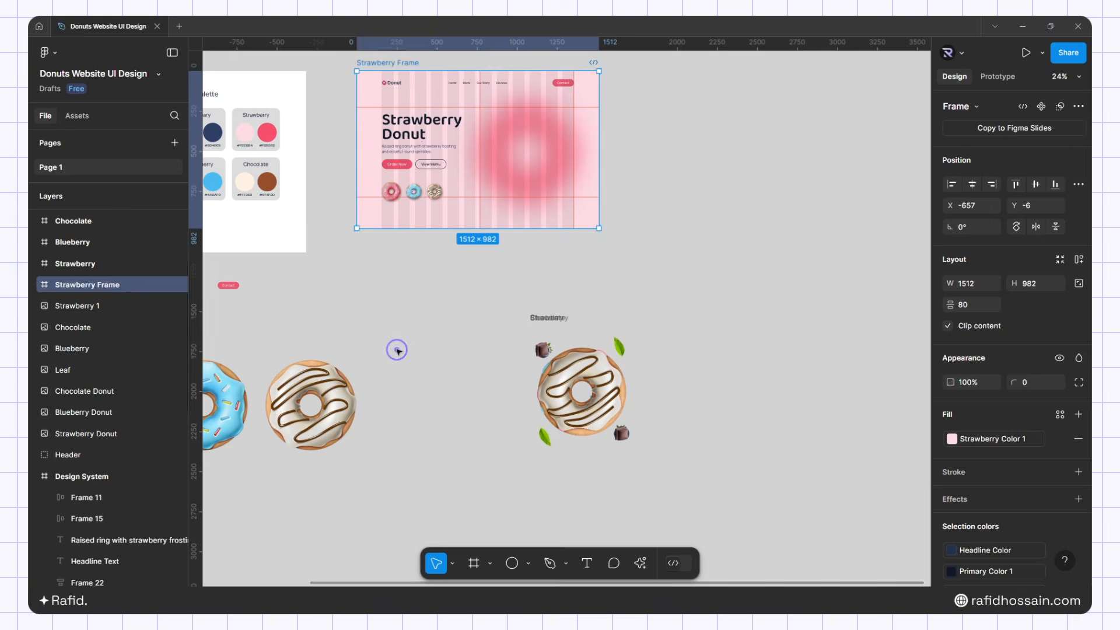
Reorder the three donut frame layers so Strawberry is on top, followed by Blueberry and Chocolate
left_click(106, 264)
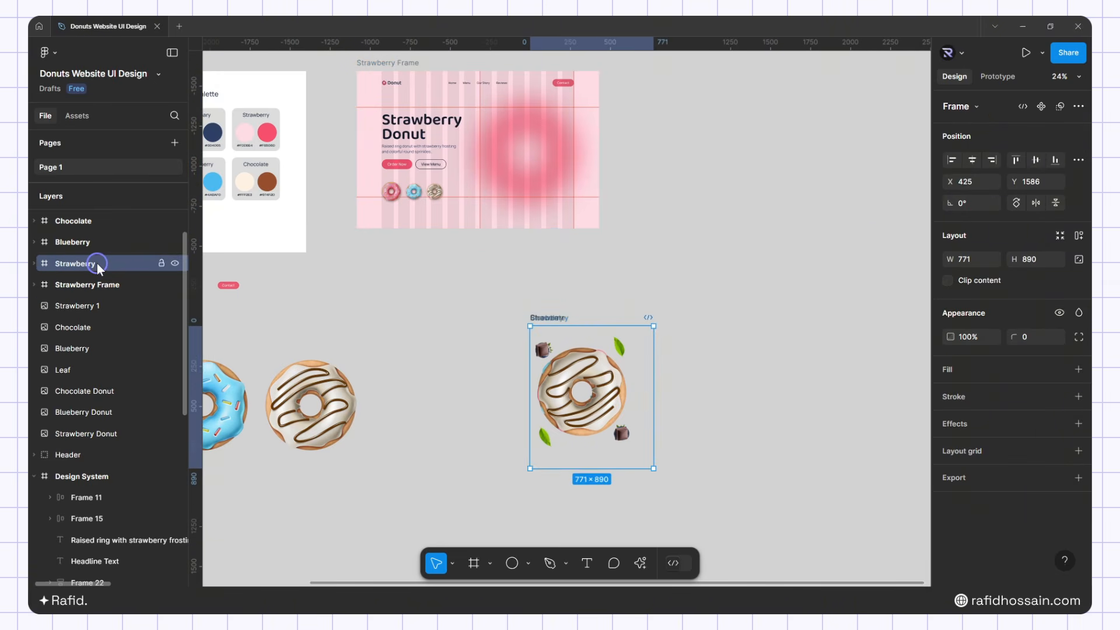
left_click_drag(91, 263, 126, 269)
left_click(89, 244)
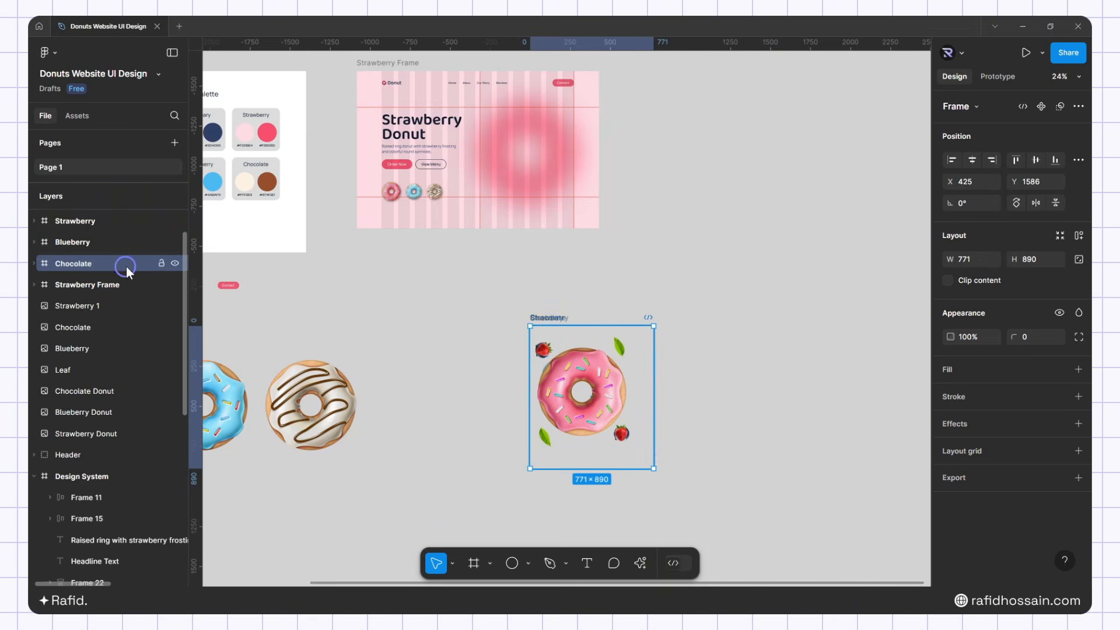
left_click(447, 337)
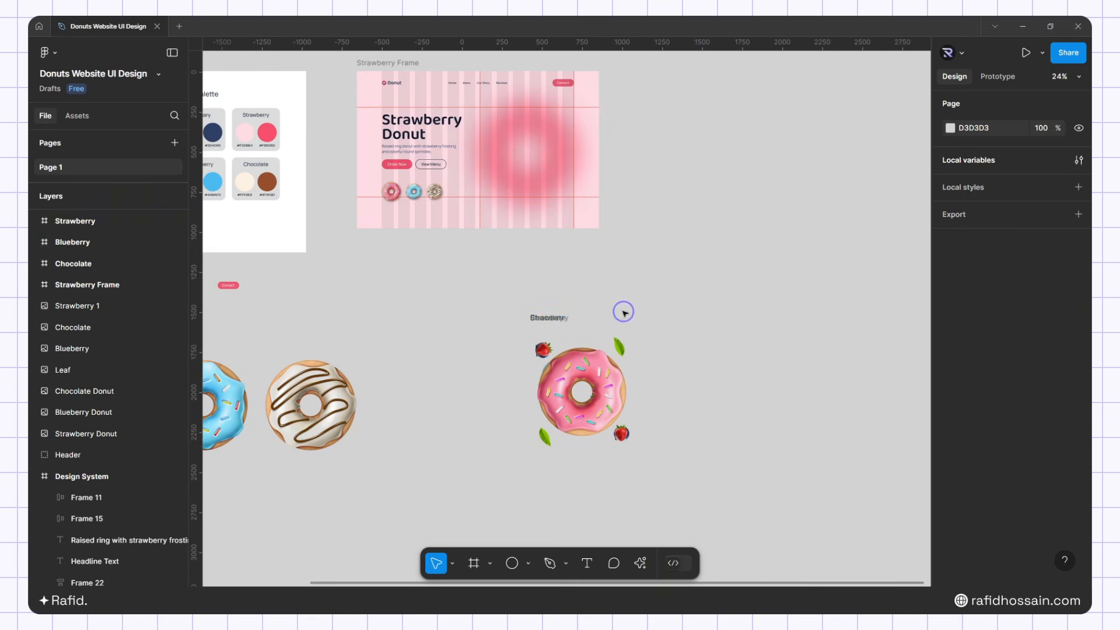
Move the three stacked donut frames against the hero's right edge at X 855, Y 86 and nest them above Ellipse 5 in Strawberry Frame
left_click_drag(509, 300, 621, 78)
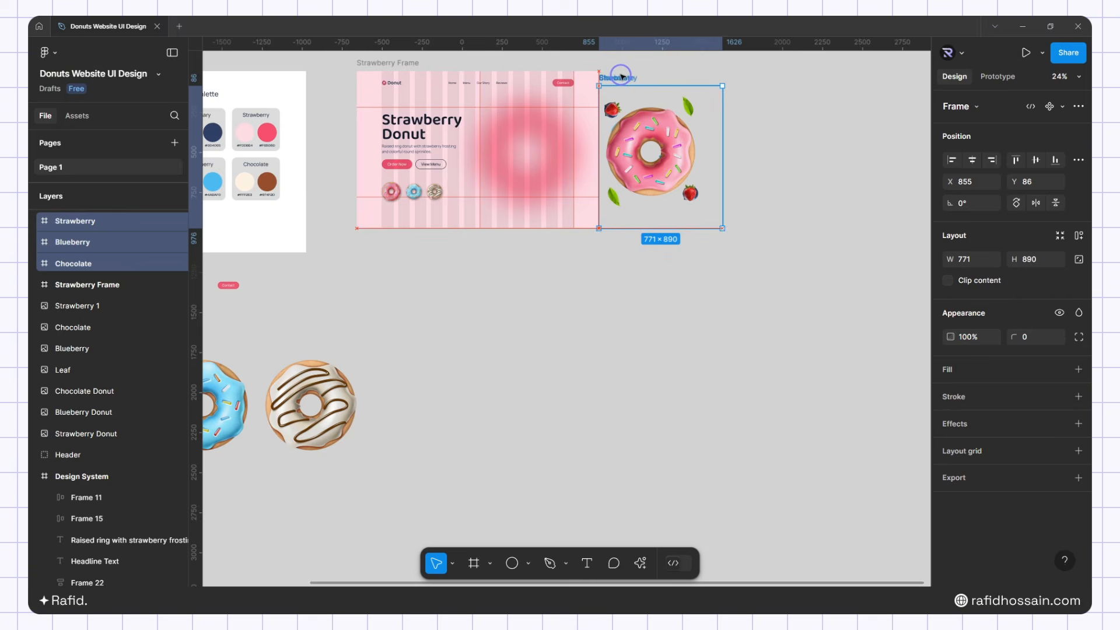
left_click(35, 284)
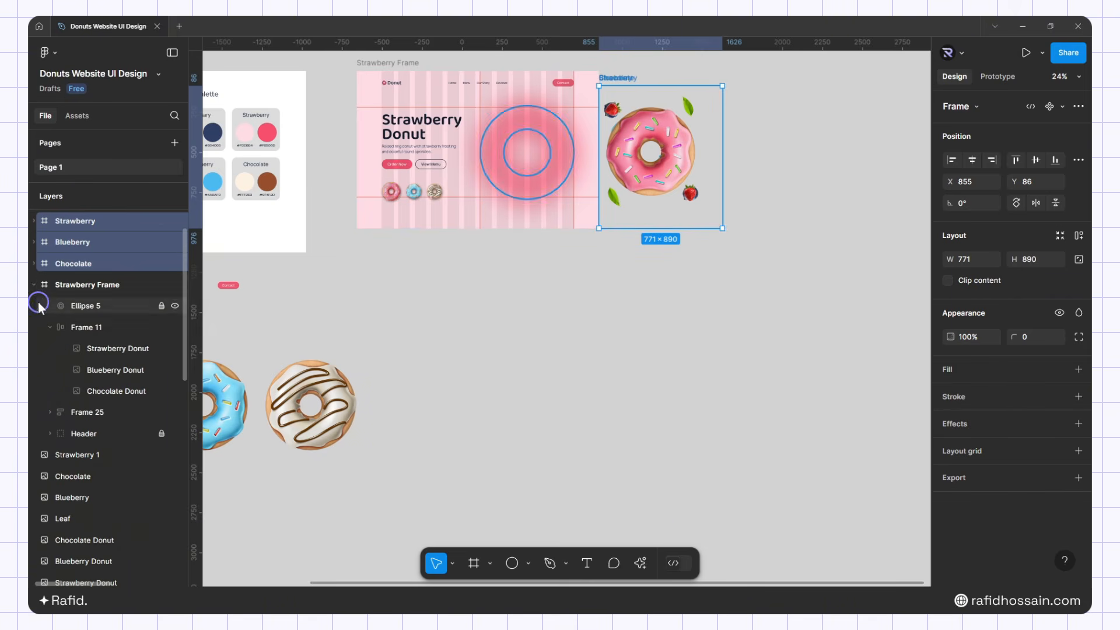
left_click_drag(89, 223, 73, 300)
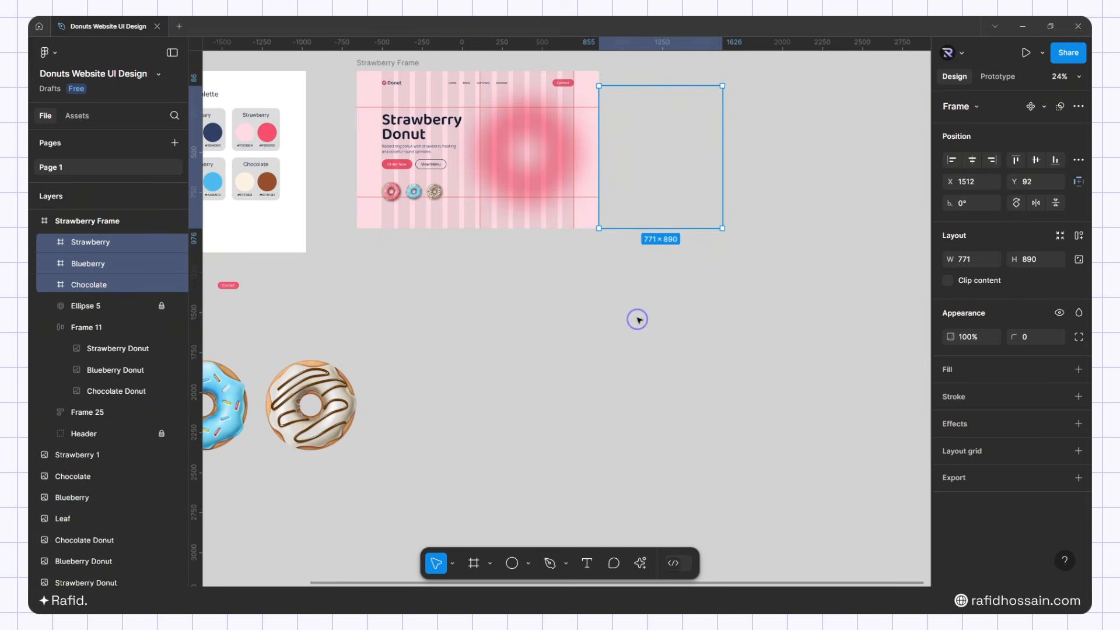
Shift only the nested Strawberry donut frame left into the hero screen to X 741, keeping Y 92
left_click(93, 242)
scroll(548, 309, "up", 2)
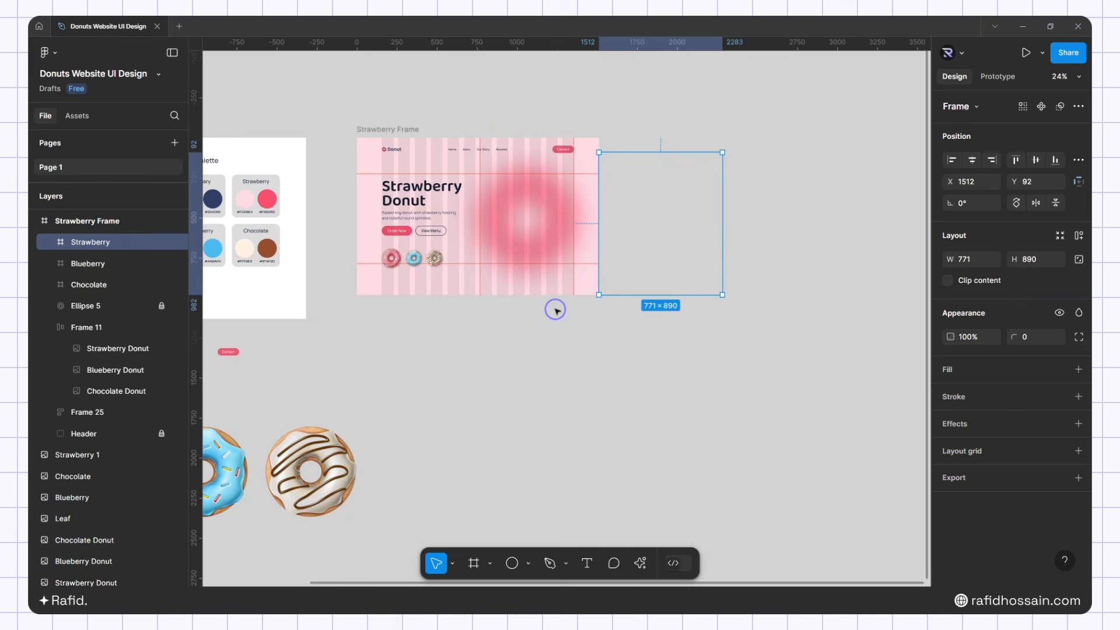
key("shift+Left")
key("shift+Left")
key("shift+Left")
key("shift+Left")
key("shift+Left")
key("shift+Left")
key("shift+Left")
key("shift+Left")
key("shift+Left")
key("shift+Left")
key("shift+Left")
key("shift+Left")
key("shift+Left")
key("shift+Left")
key("shift+Left")
key("shift+Left")
key("shift+Left")
key("shift+Left")
key("shift+Left")
key("shift+Left")
key("shift+Left")
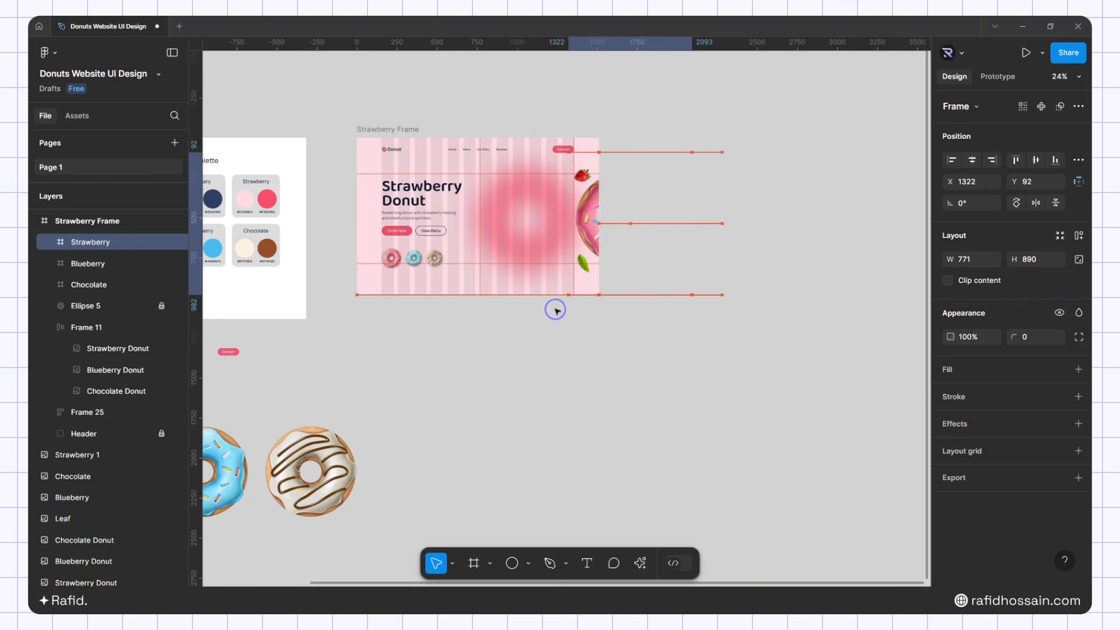
key("shift+Left")
key("shift+Left")
key("shift+Left")
key("shift+Left")
key("shift+Left")
key("shift+Left")
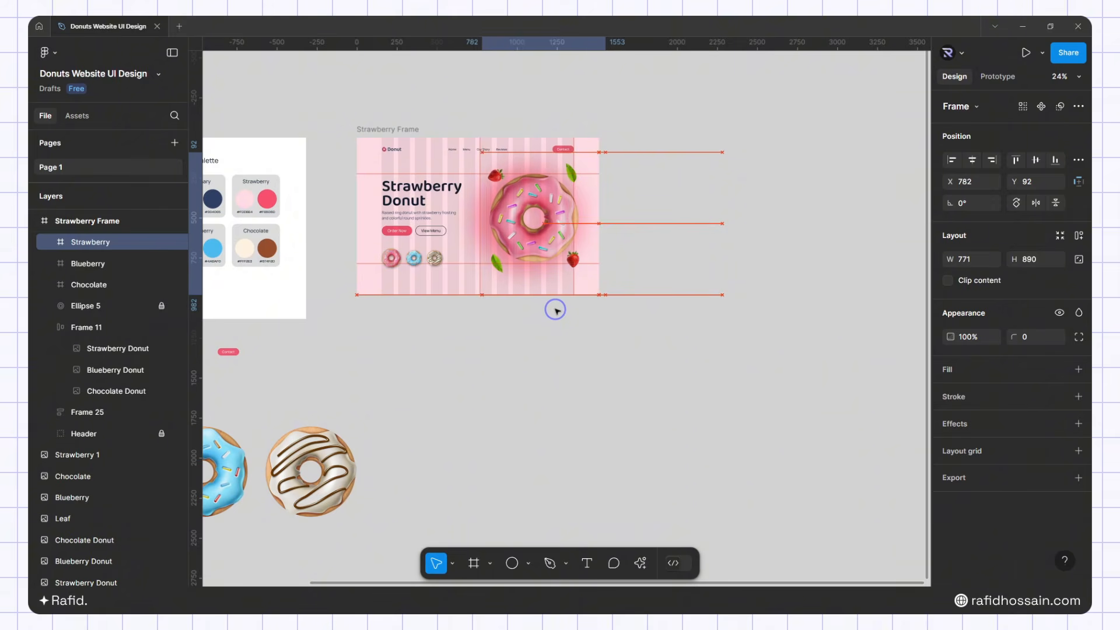
scroll(472, 325, "up", 5)
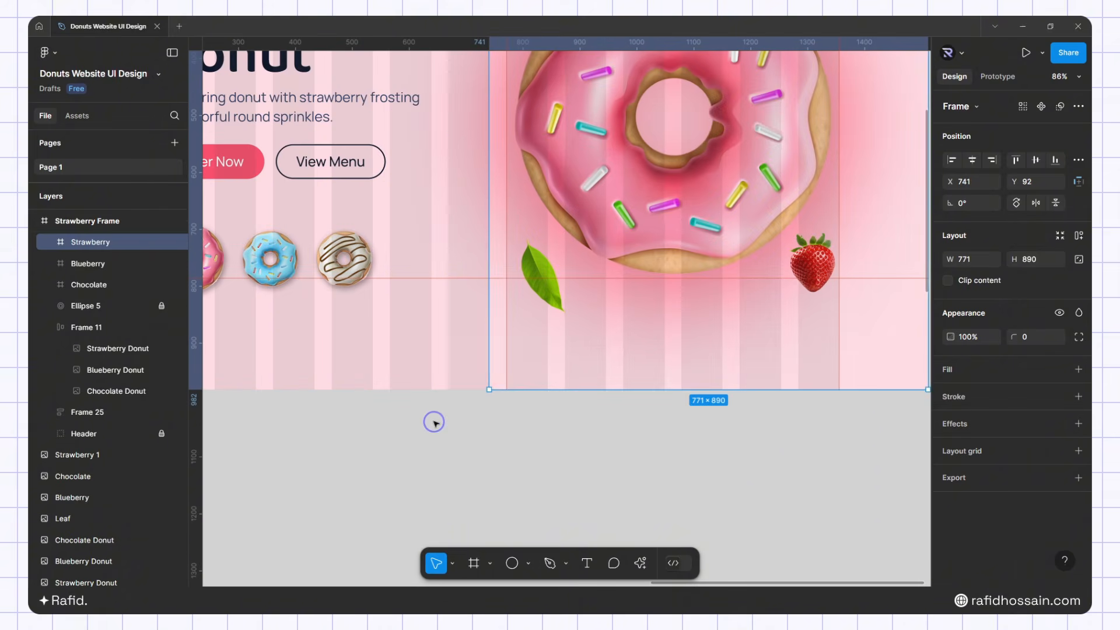
Set the rotation of the large Strawberry Donut image in the hero to 0°
scroll(435, 420, "down", 4)
left_click(594, 288)
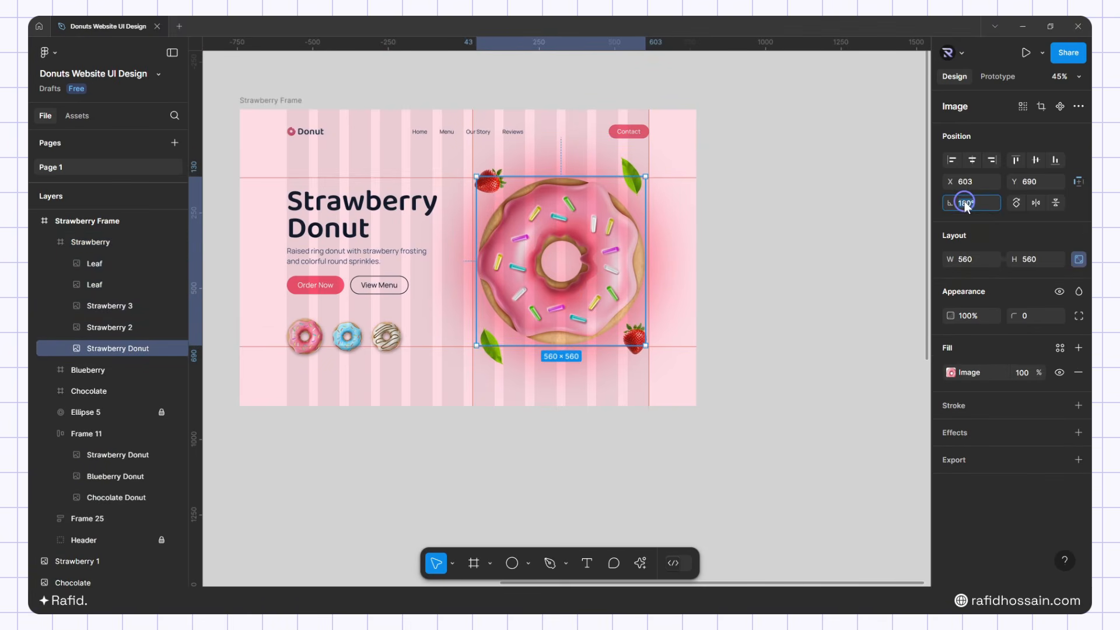
type("0")
key("Return")
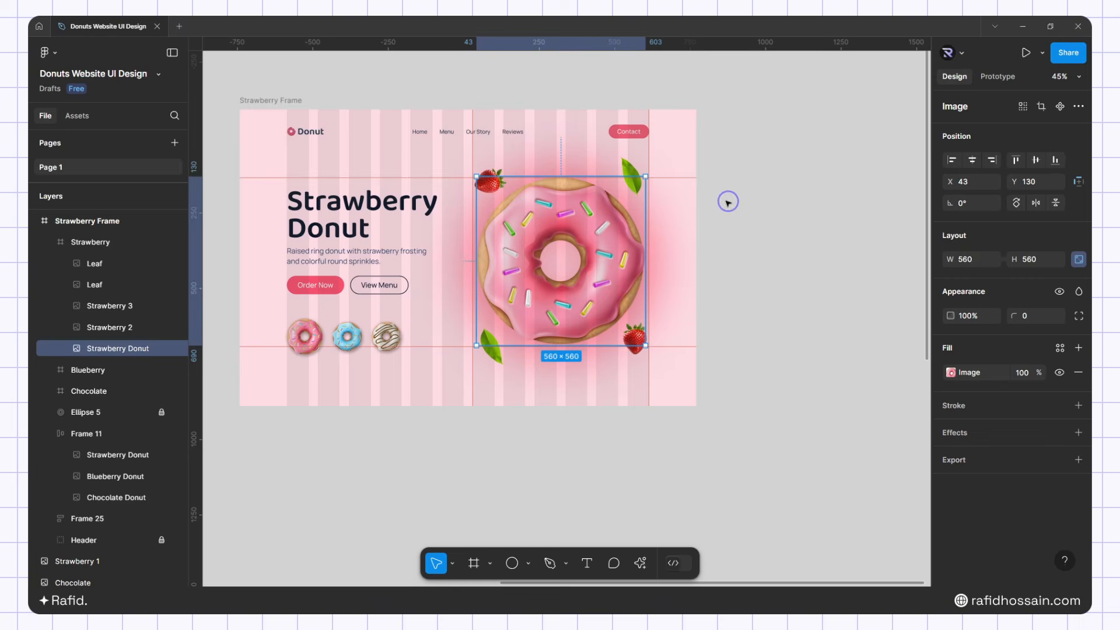
Rotate the leaf above the strawberry donut to -71.18° and the leaf below it to 104°
left_click(634, 168)
left_click(963, 204)
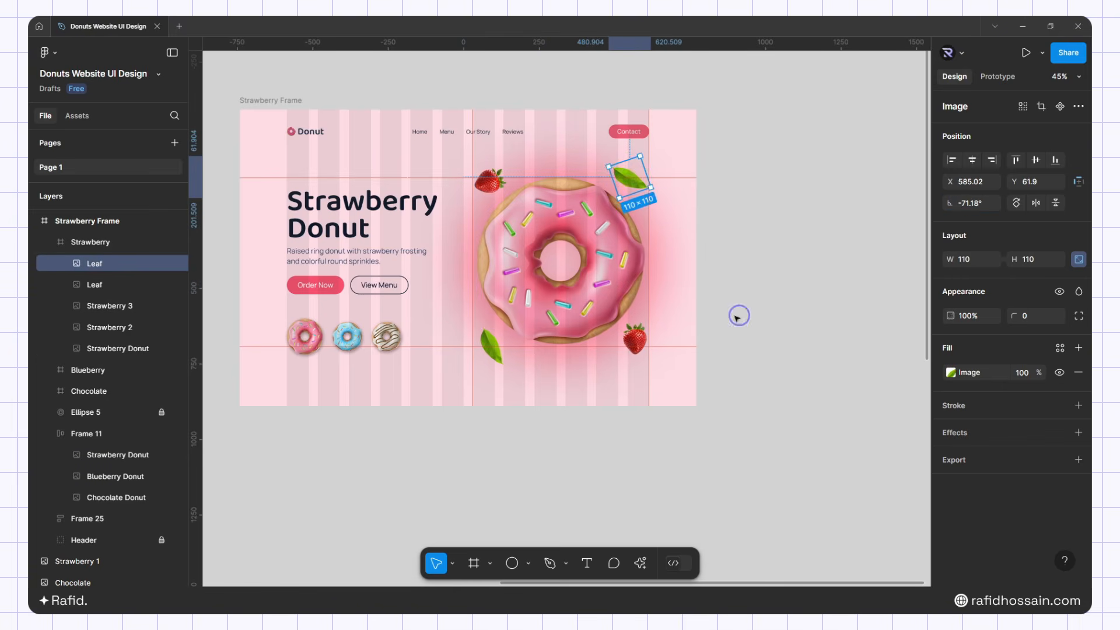
left_click(492, 347)
left_click(963, 204)
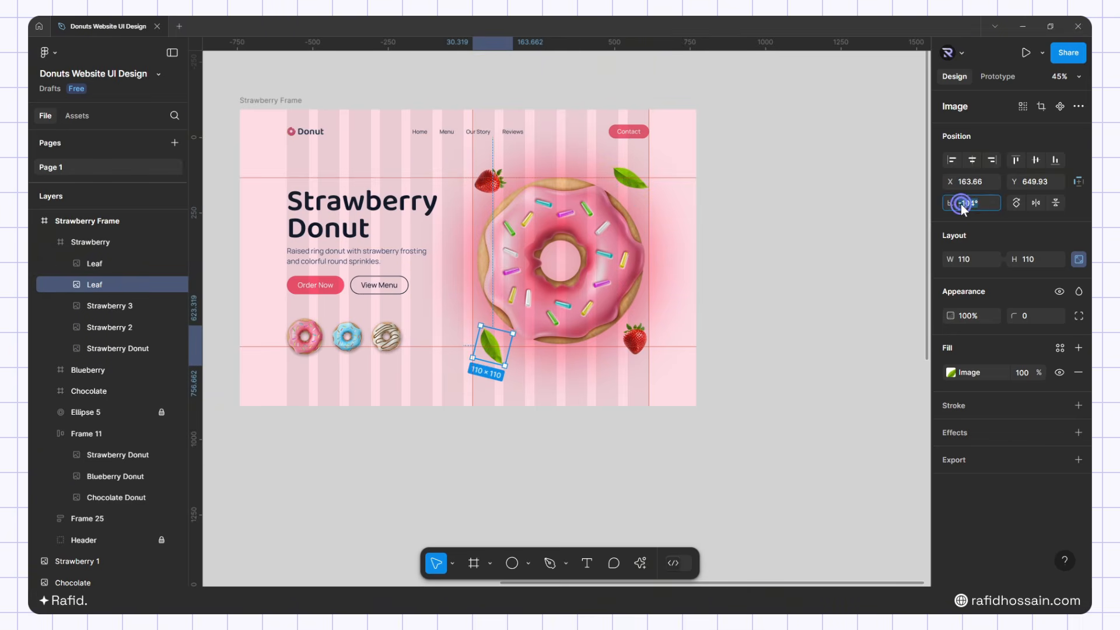
key("Return")
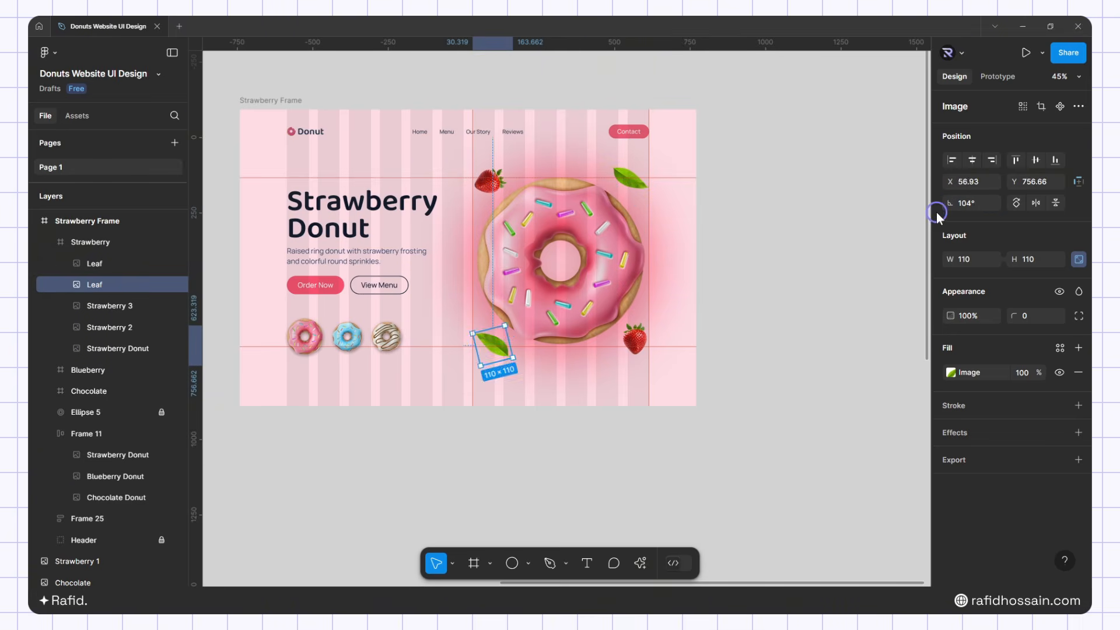
Set the rotation of the Strawberry 3 image below the donut to -16.96°
left_click(641, 334)
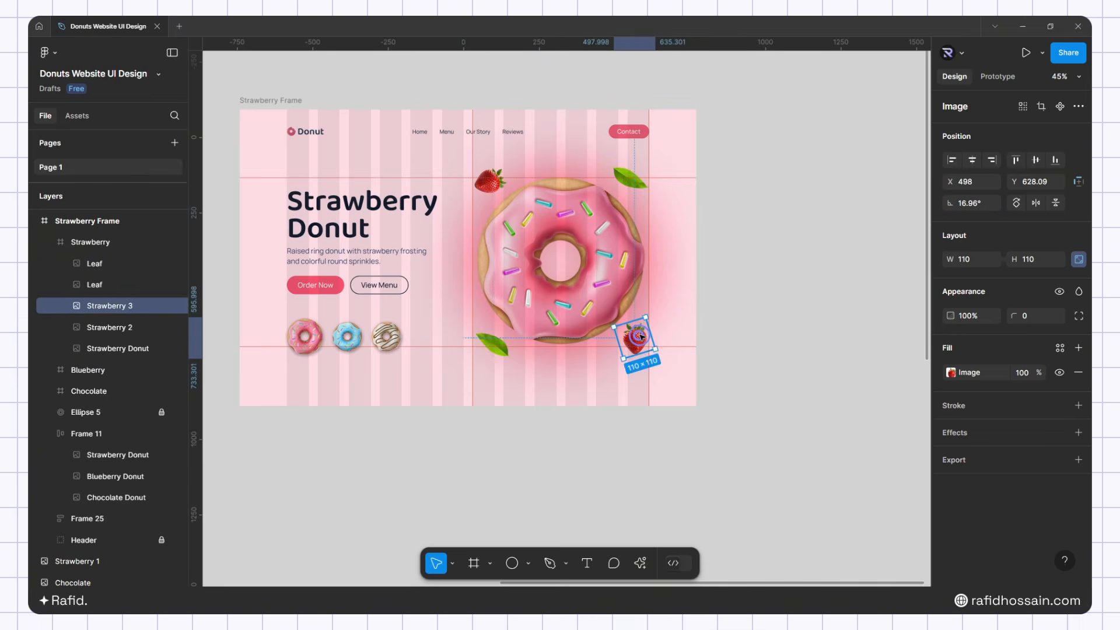
left_click(960, 209)
type("-")
key("Return")
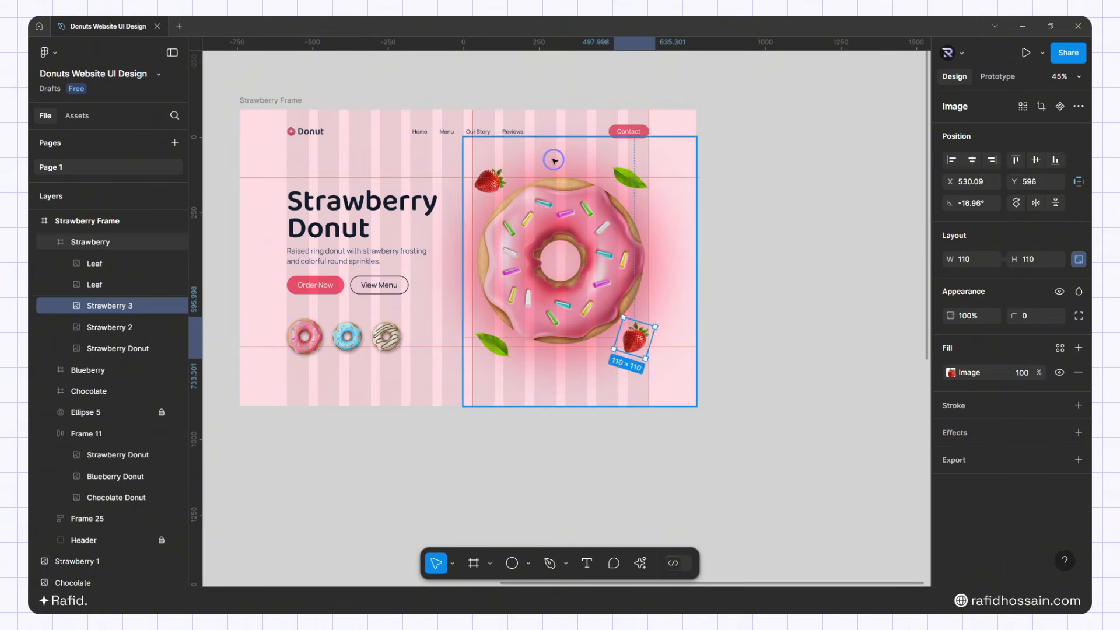
Change the rotation of the Strawberry 2 image above the donut so the berry stands more upright
left_click(490, 182)
left_click(961, 205)
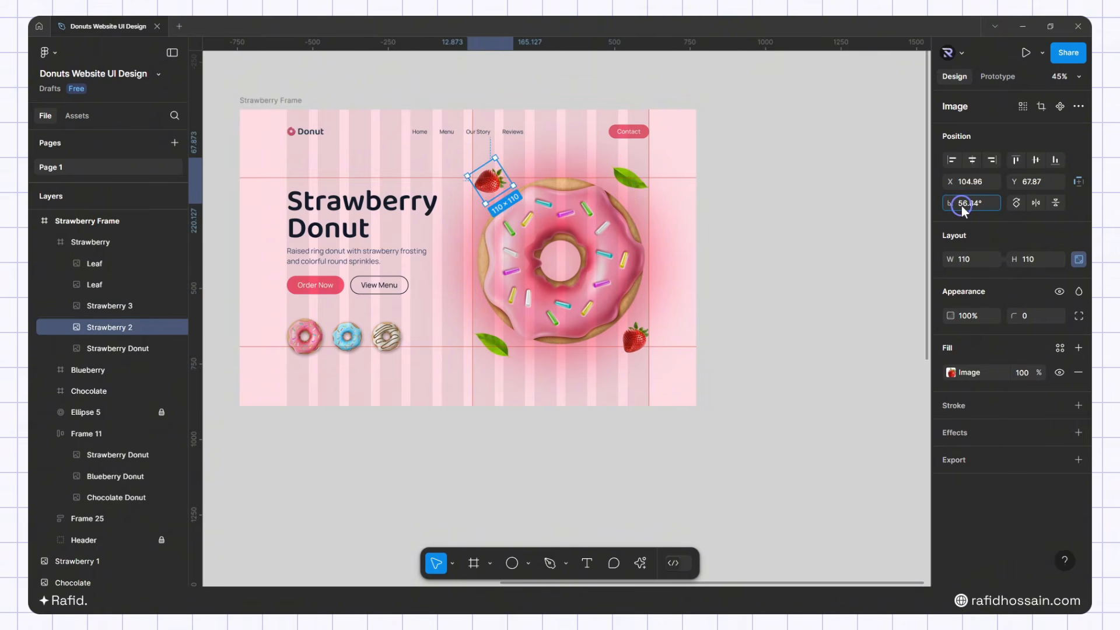
key("BackSpace")
key("Return")
left_click(773, 212)
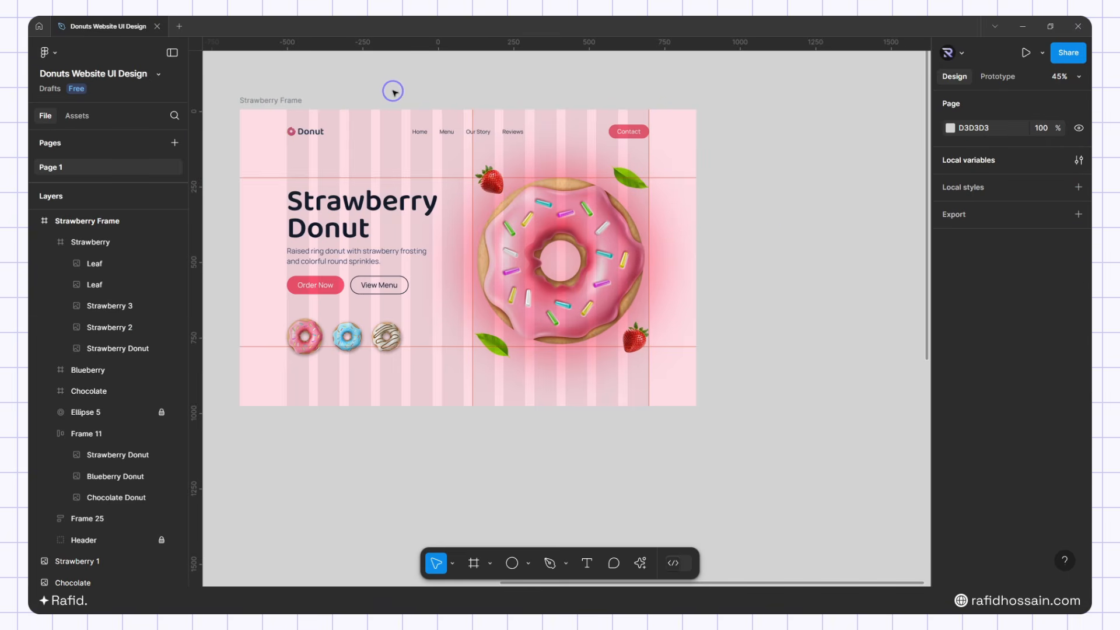
Duplicate the Strawberry Frame hero beside the original at X 1114, Y -6 and rename the copy as Blueberry Frame
scroll(383, 88, "down", 5)
scroll(403, 86, "up", 2)
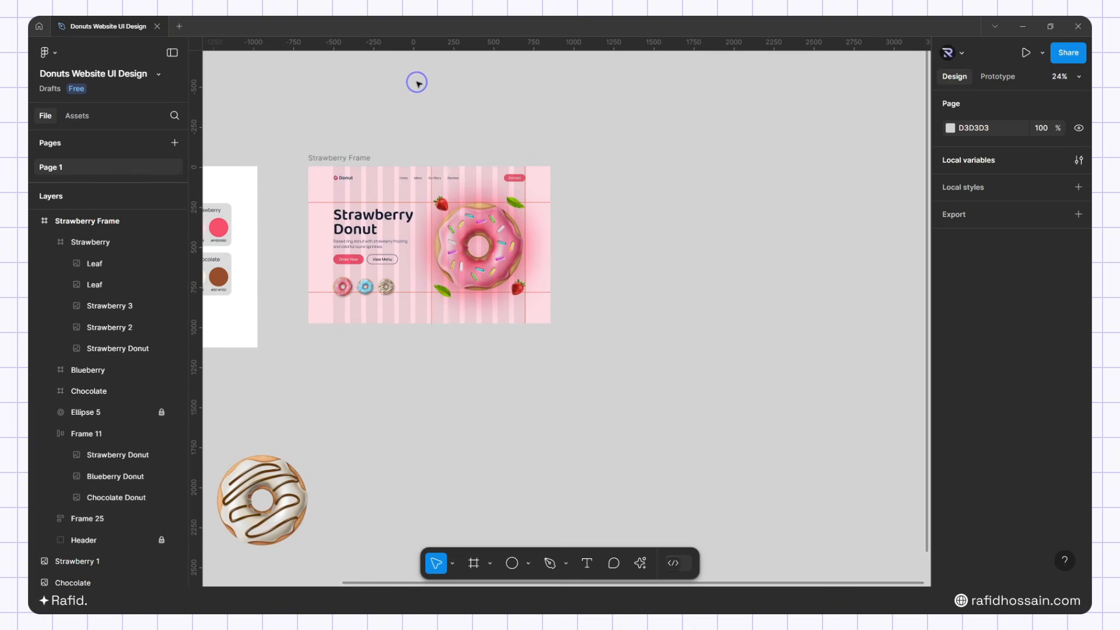
left_click(348, 157)
left_click_drag(633, 153, 630, 158)
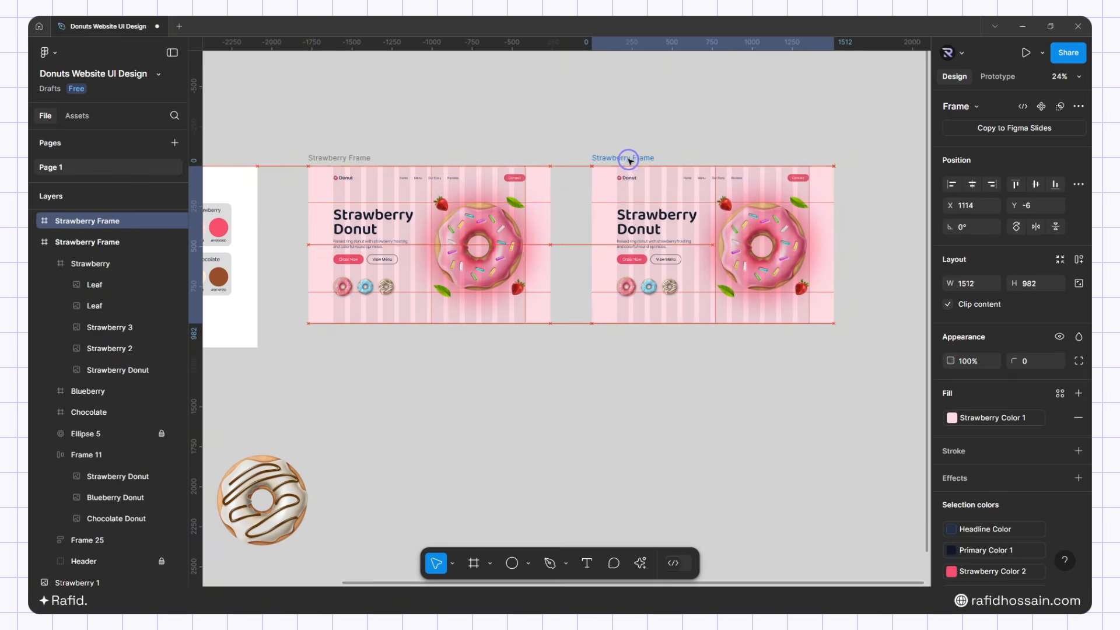
scroll(770, 133, "up", 2)
double_click(568, 166)
left_click(569, 165)
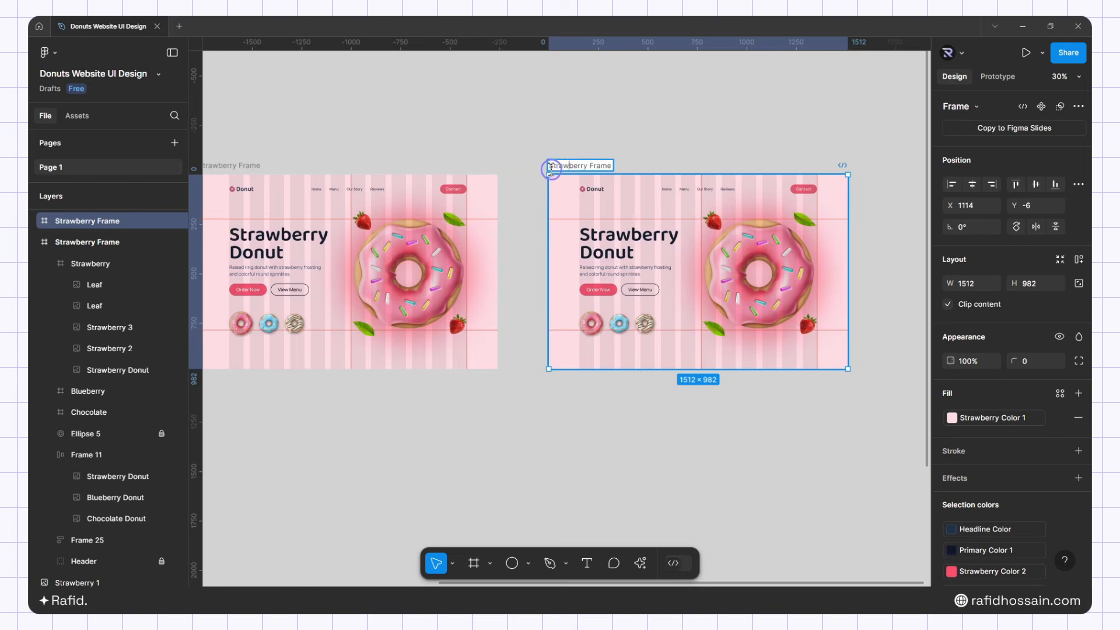
type("Blue")
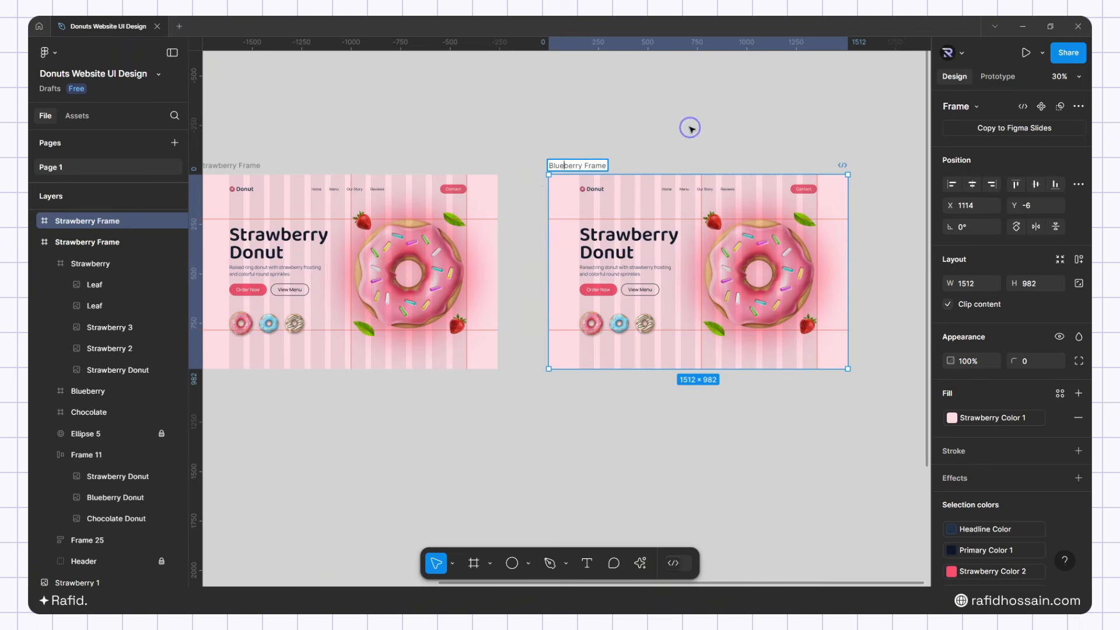
left_click(690, 128)
Change the background fill of the Blueberry Frame to the Blueberry Color 1 style
scroll(557, 156, "down", 1)
scroll(782, 177, "up", 2)
scroll(563, 205, "down", 2)
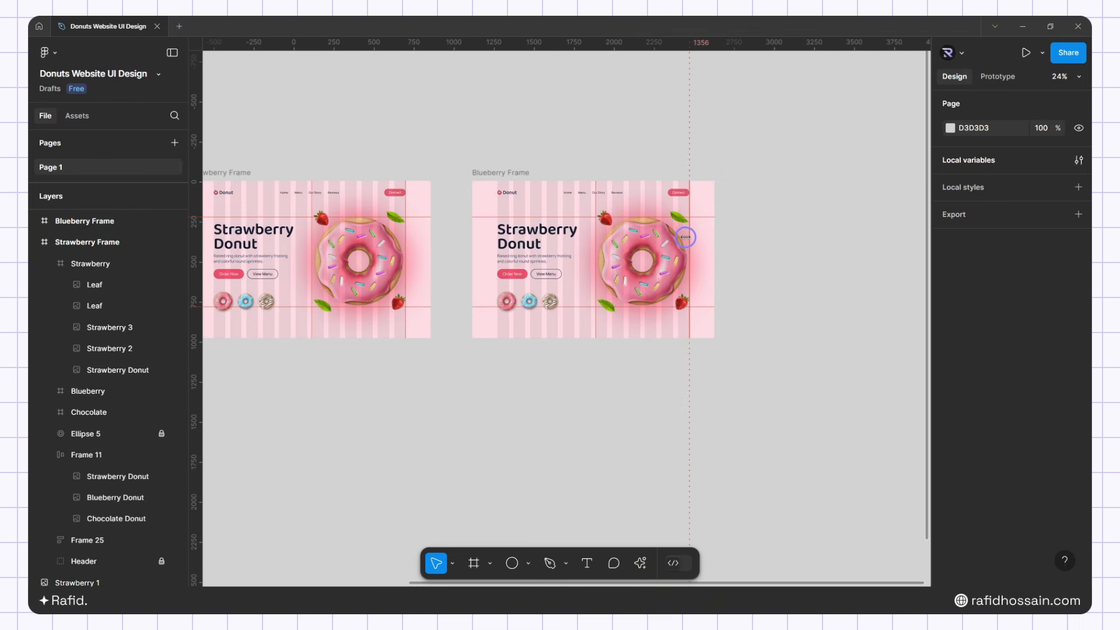
scroll(685, 237, "up", 1)
left_click(452, 157)
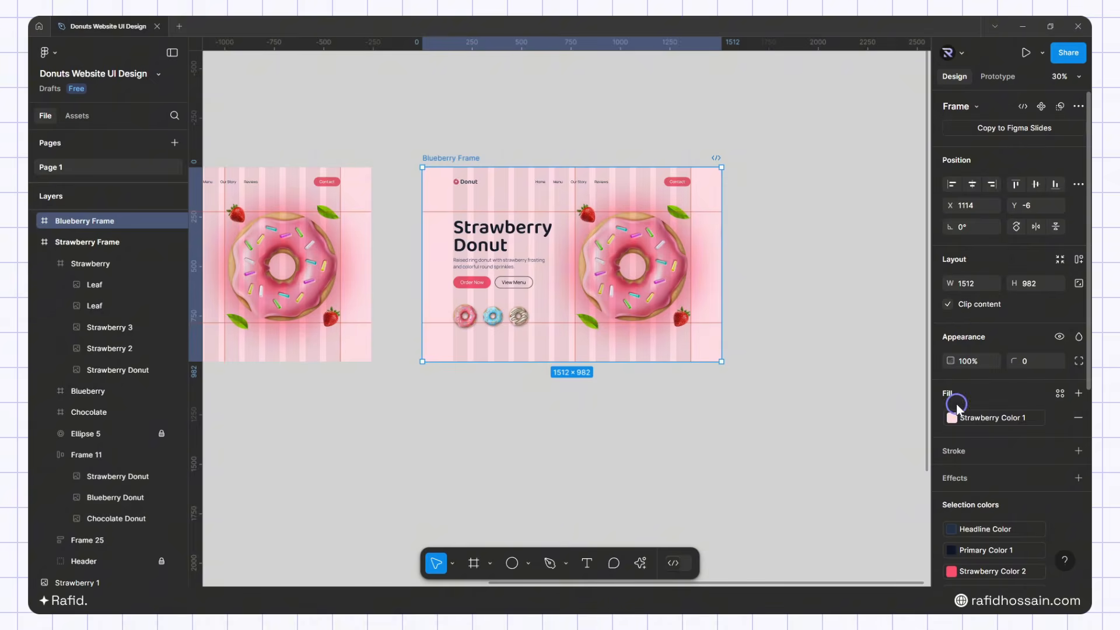
left_click(952, 418)
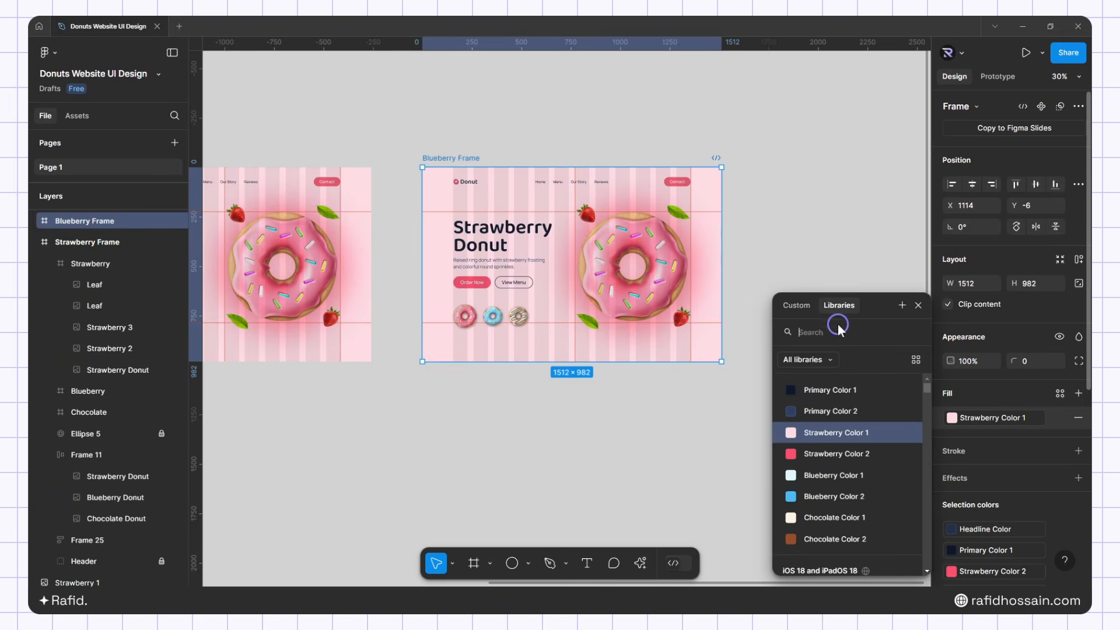
left_click(819, 472)
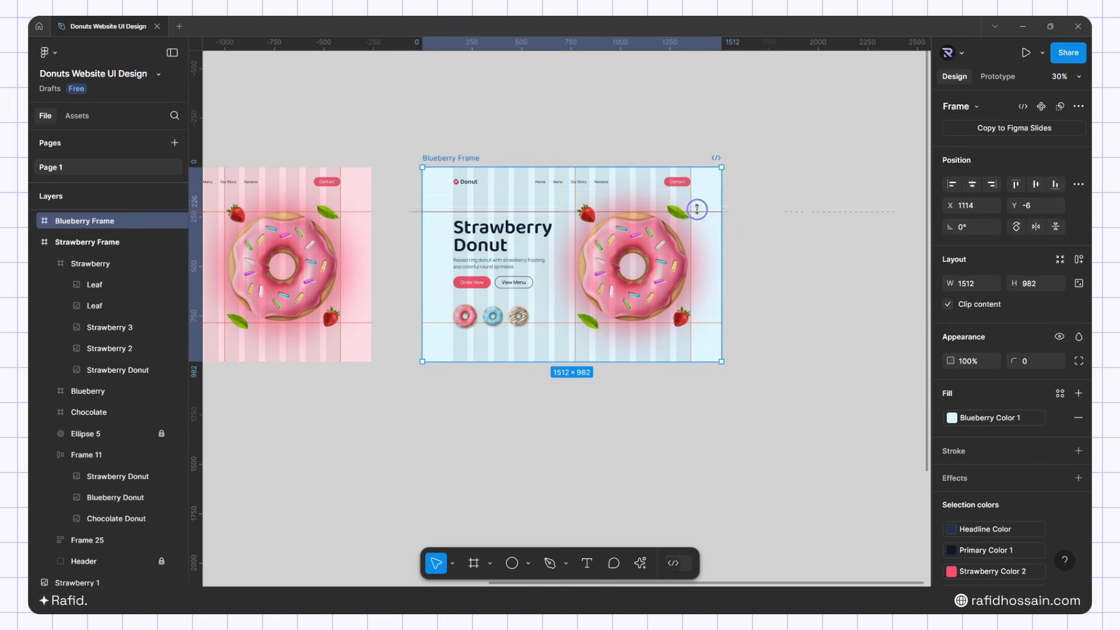
Change the fill of the blurred Ellipse 5 behind the donut in the Blueberry Frame to Blueberry Color 2
left_click(646, 234)
left_click(47, 241)
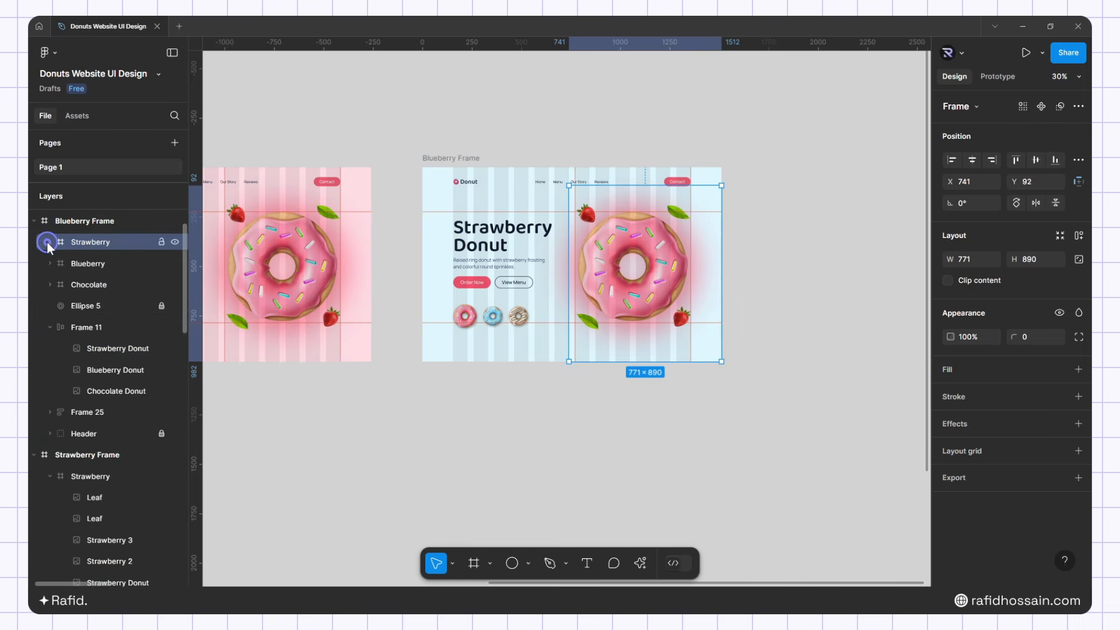
left_click(54, 304)
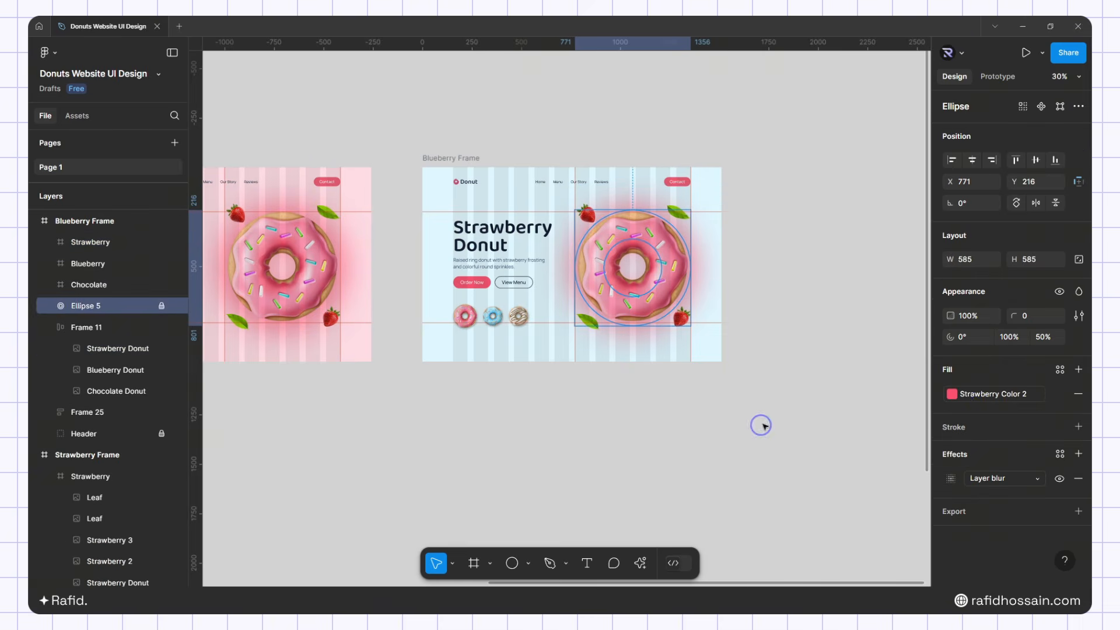
left_click(952, 394)
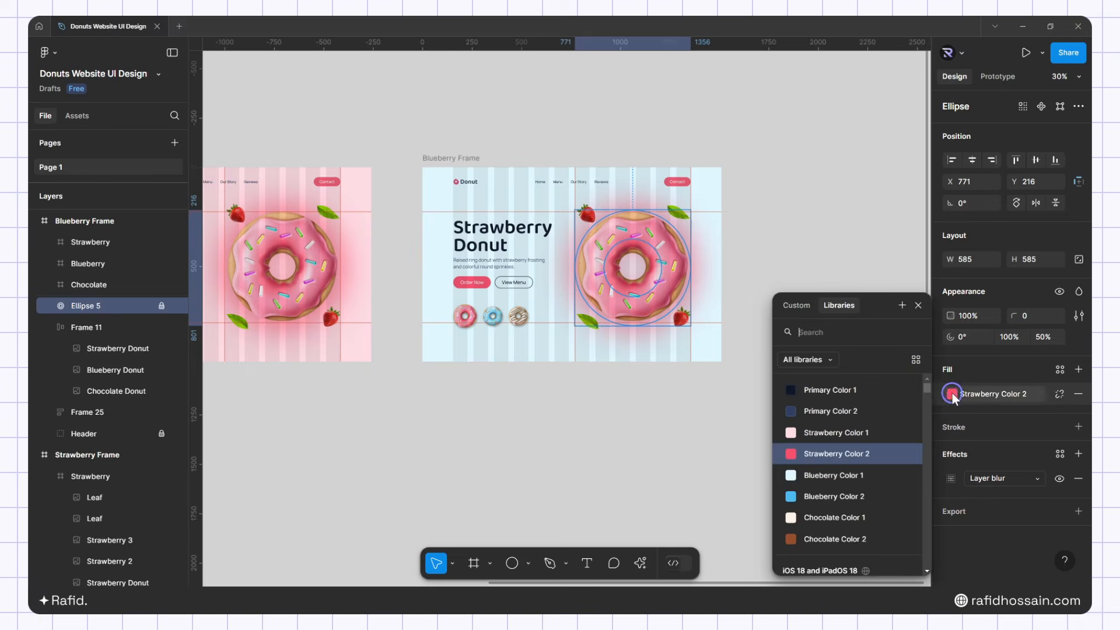
left_click(840, 494)
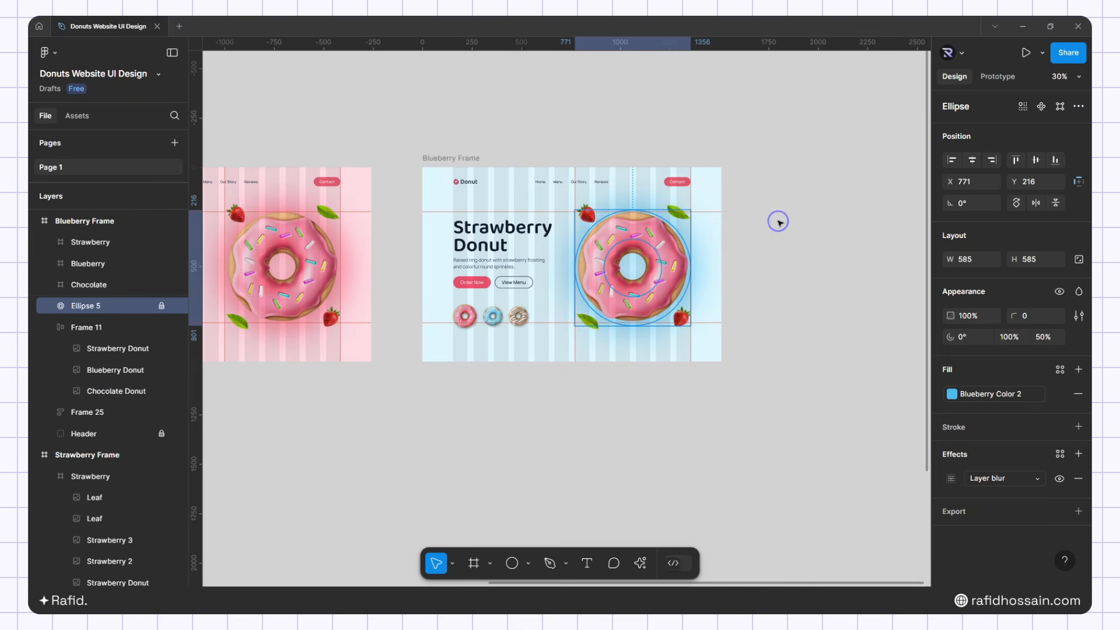
Set the rotation of the large Strawberry Donut image in the Blueberry Frame to 180°
left_click(616, 205)
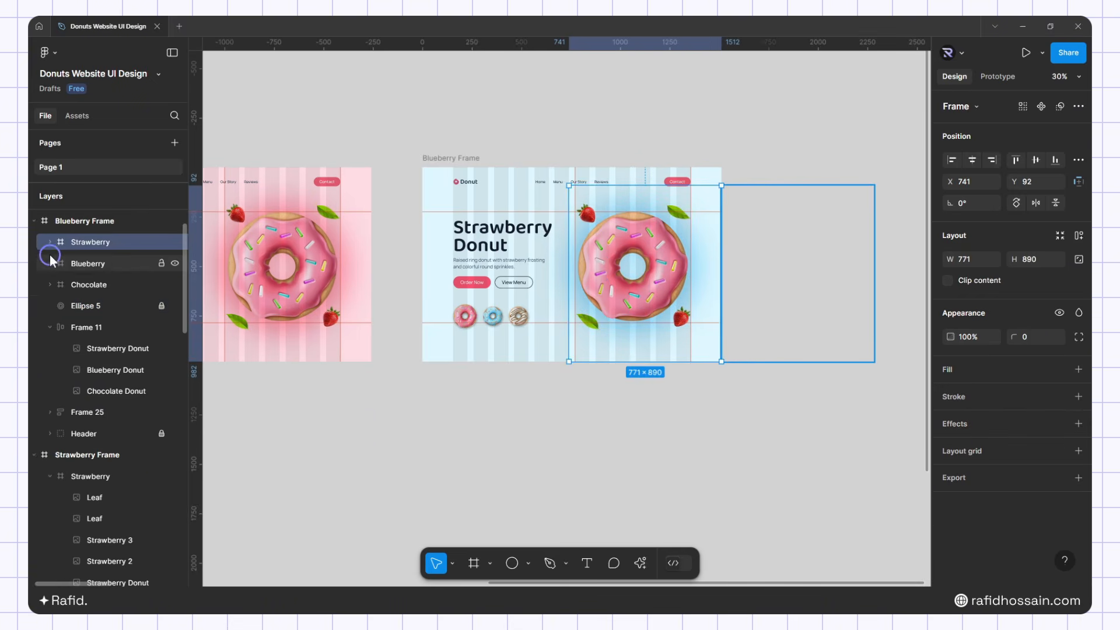
scroll(750, 226, "up", 3)
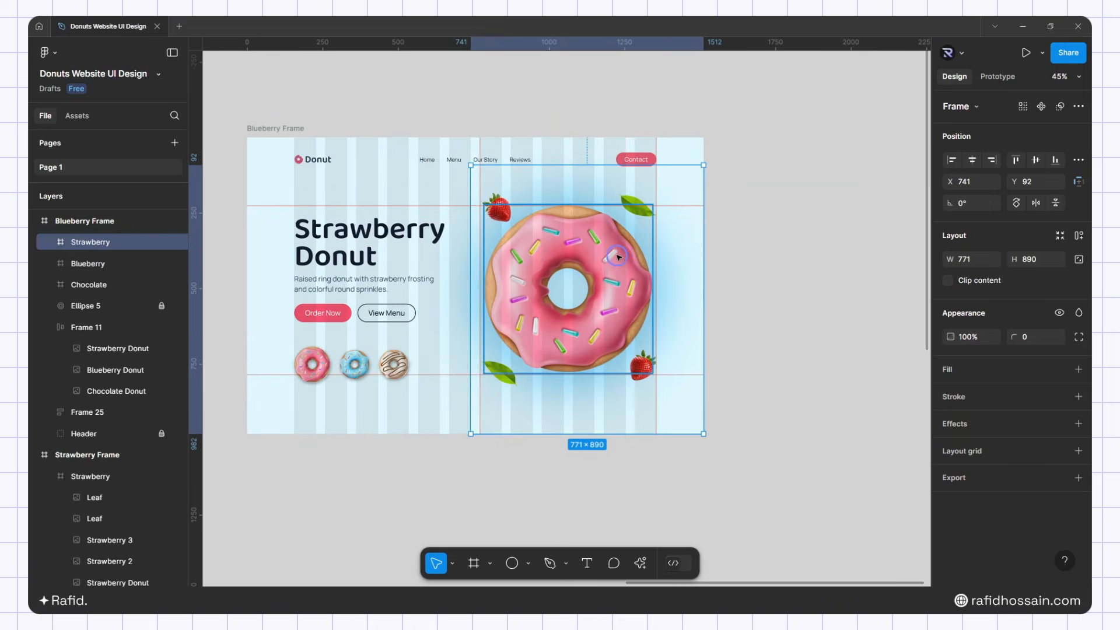
scroll(800, 257, "down", 2)
double_click(640, 260)
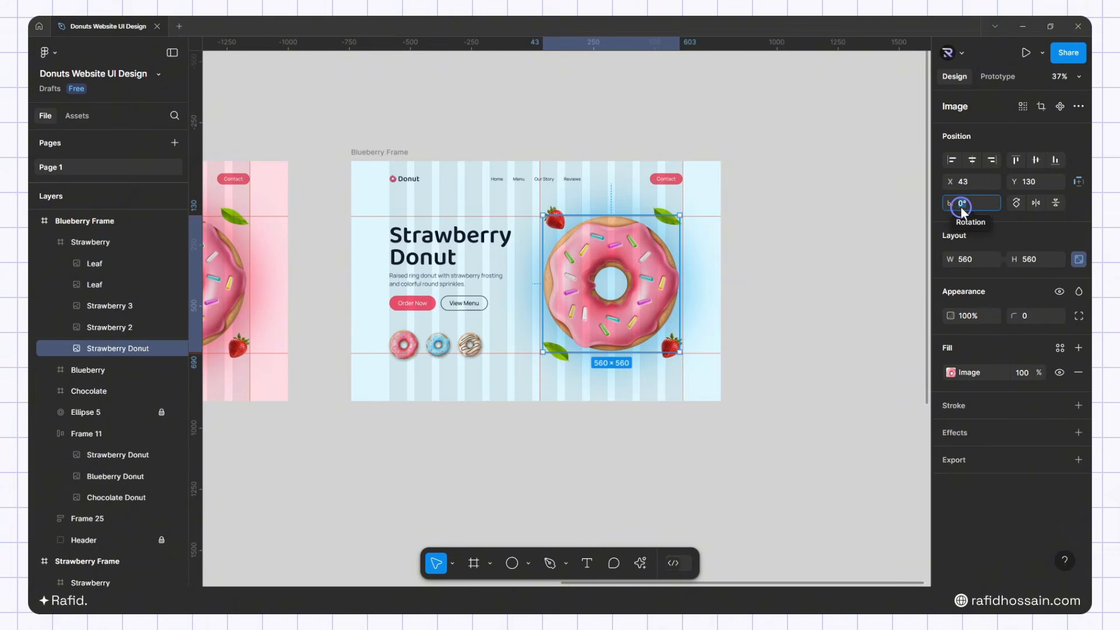
type("18")
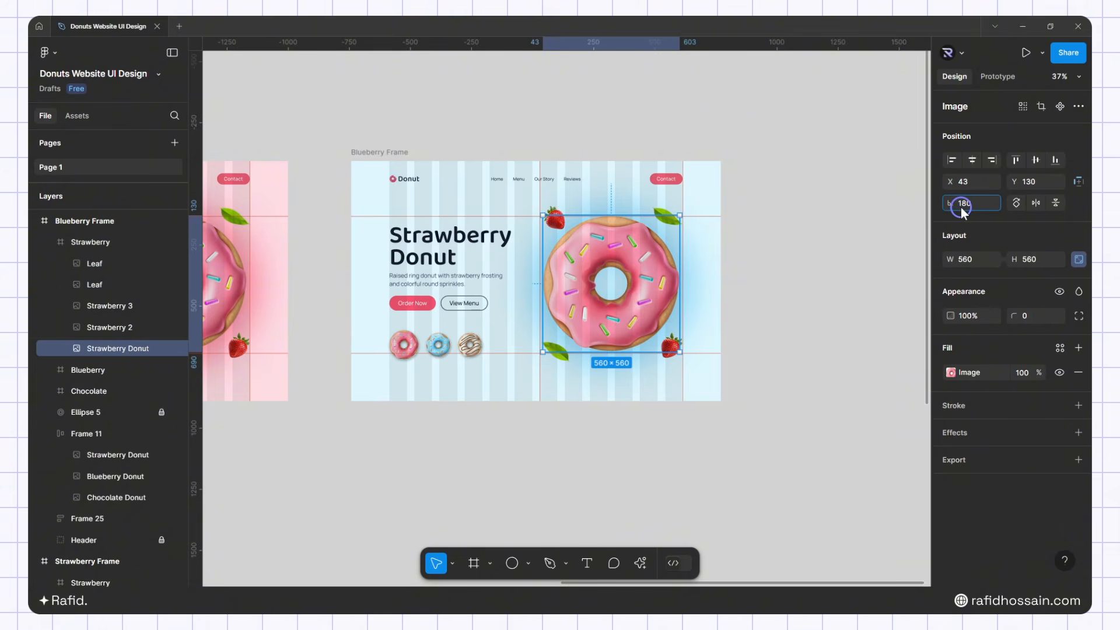
key("Return")
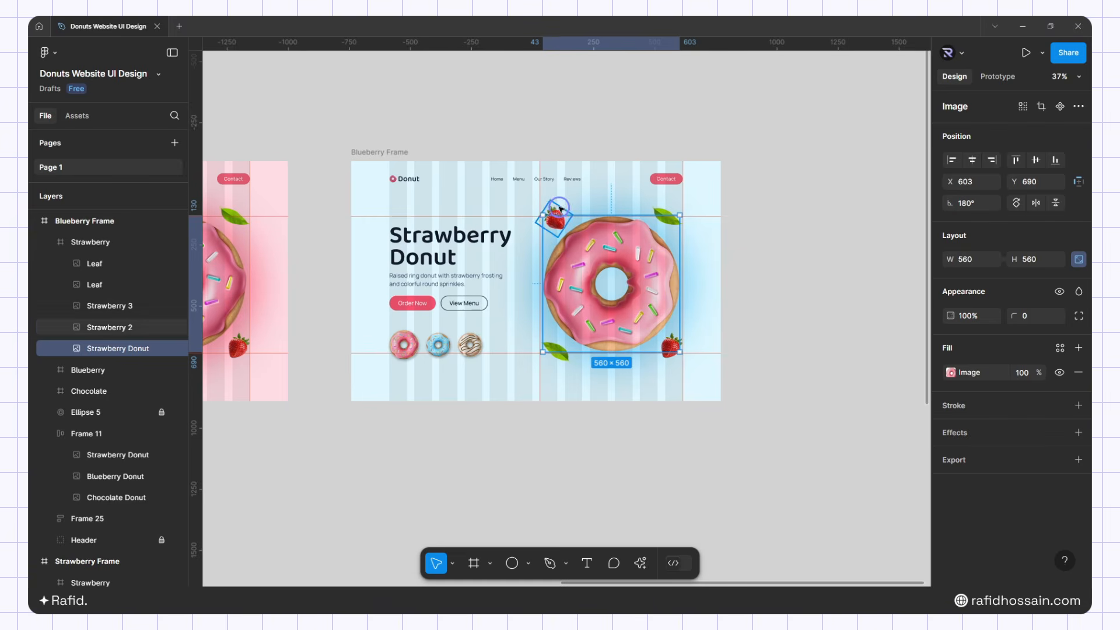
Reverse the sign of the rotation of the Strawberry 2 image at the donut's upper left in the Blueberry Frame
left_click(560, 209)
left_click(959, 211)
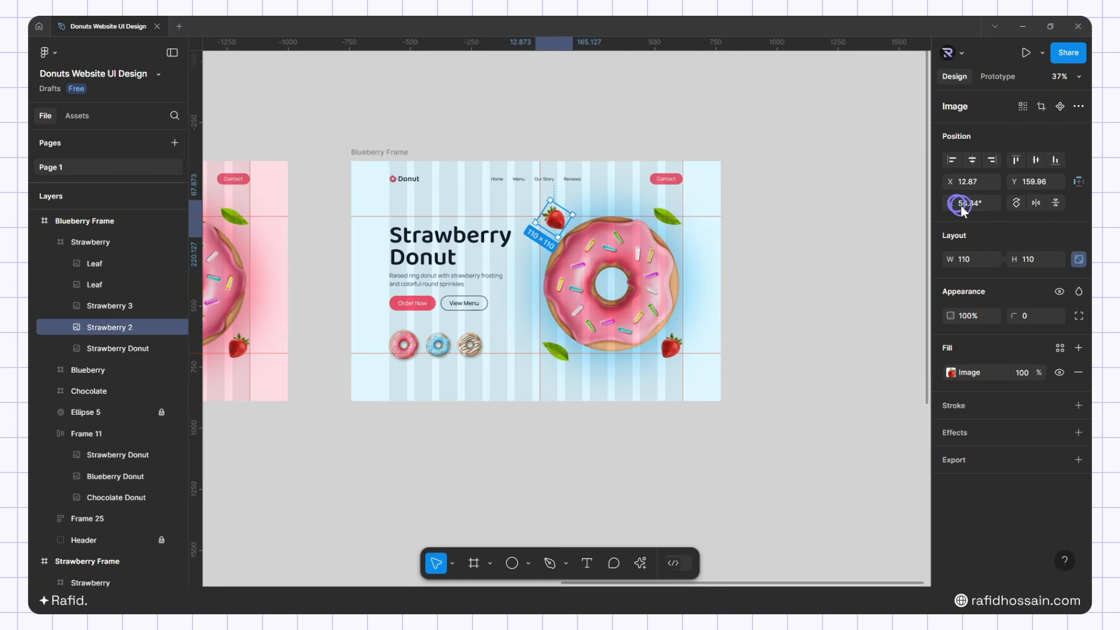
left_click(962, 212)
Set the rotation of the Leaf image at the donut's upper right in the Blueberry Frame to 71.18°
left_click(674, 221)
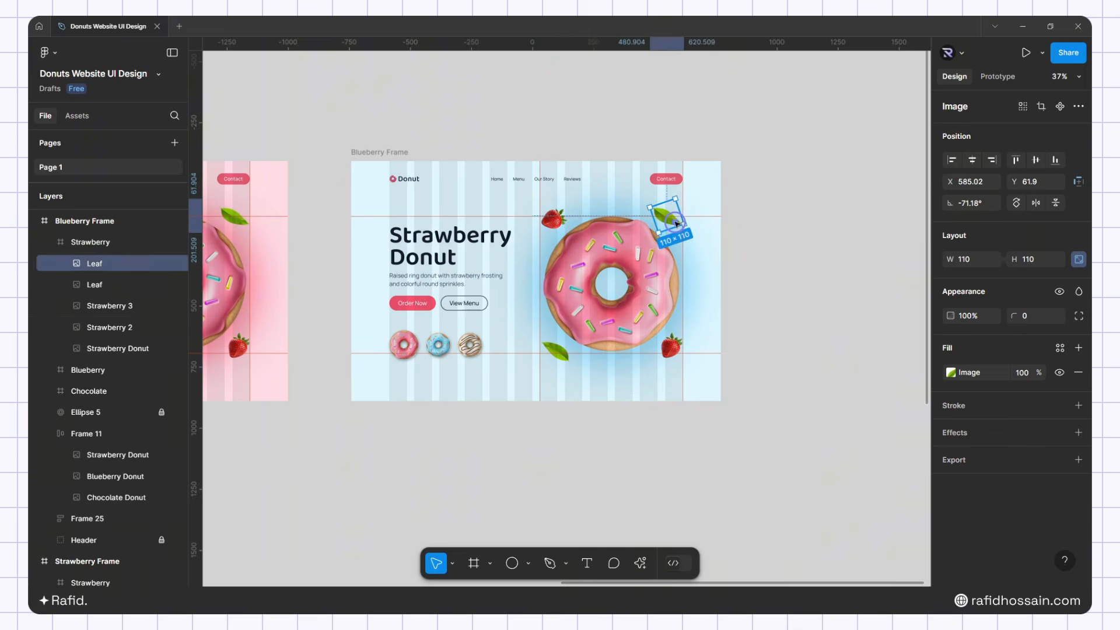
left_click(959, 206)
left_click(958, 208)
key("BackSpace")
key("Return")
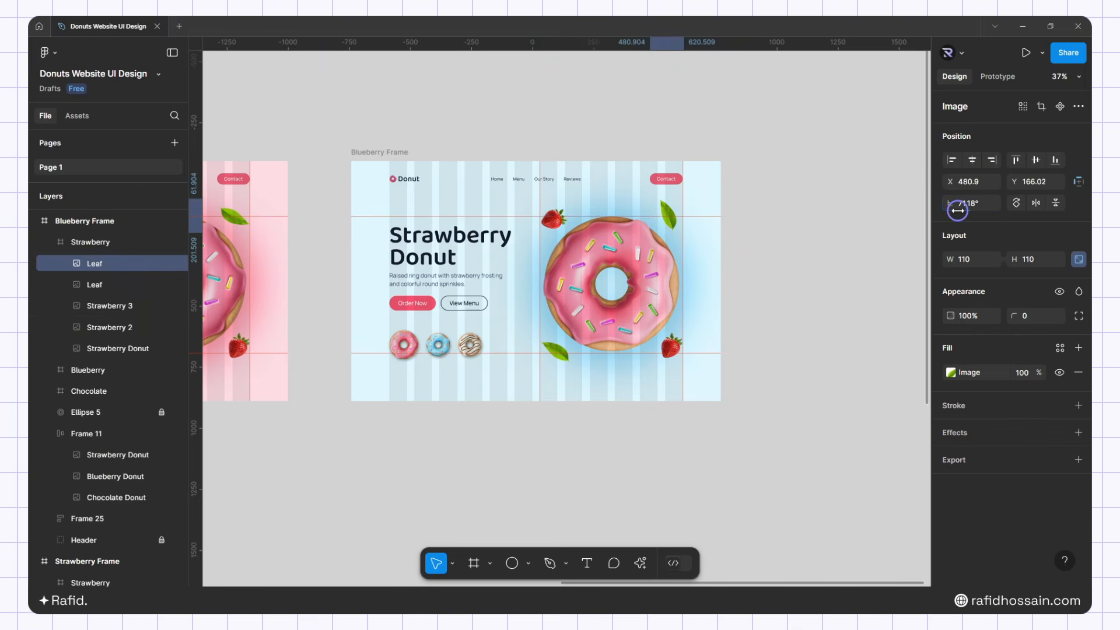
Set the rotation of the Strawberry 3 image at the donut's lower right in the Blueberry Frame to 16.96°
left_click(666, 348)
left_click(963, 204)
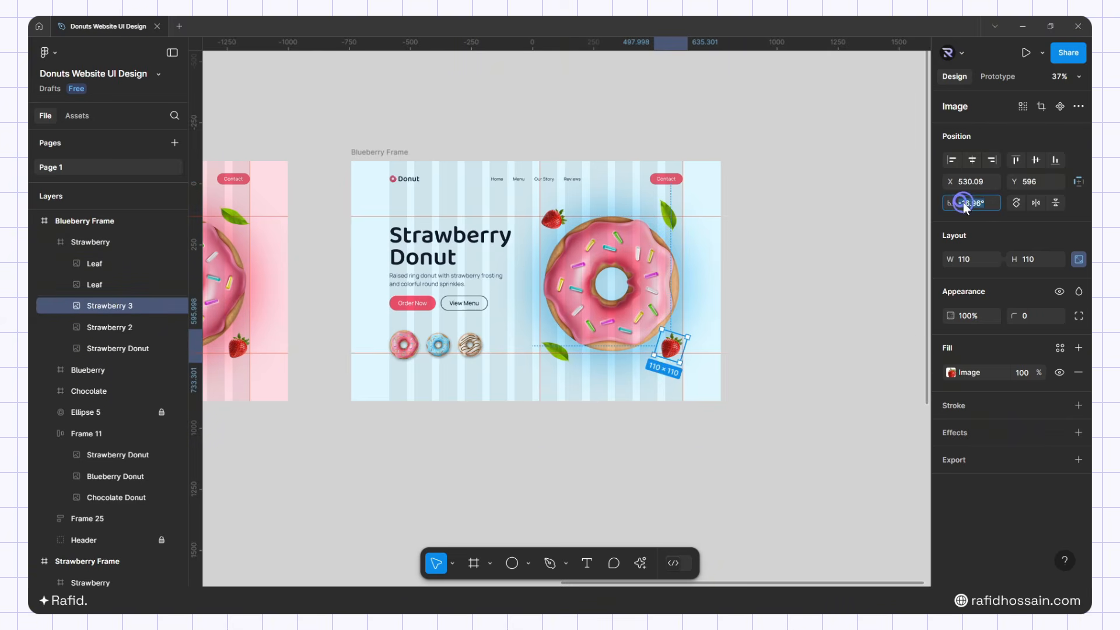
left_click(961, 203)
key("Return")
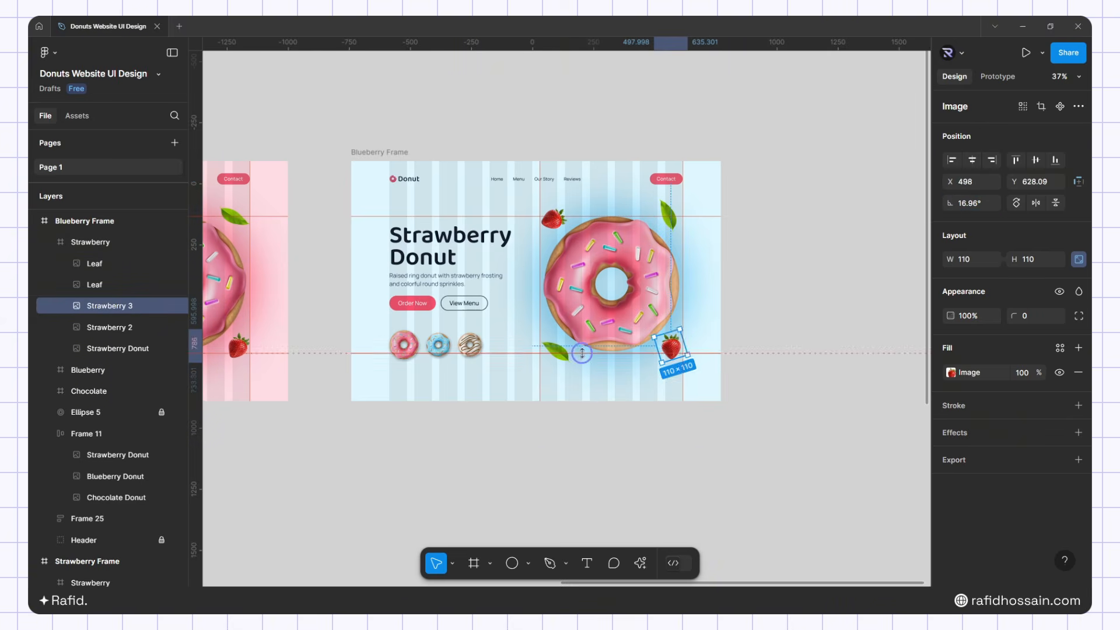
Set the rotation of the Leaf image at the donut's lower left in the Blueberry Frame to -104°
left_click(557, 356)
left_click(962, 204)
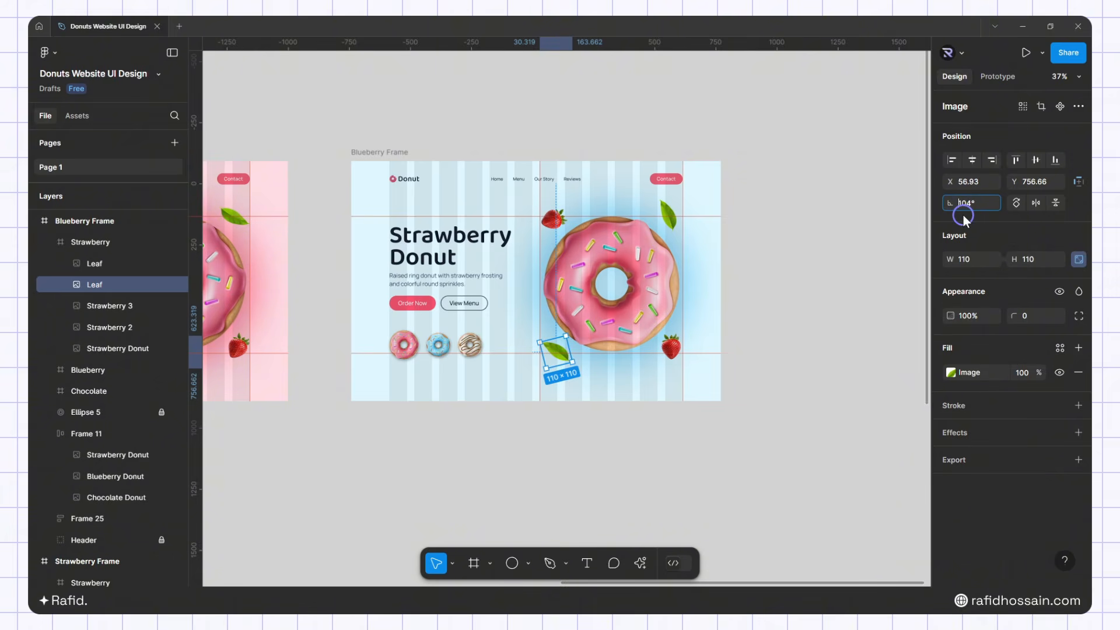
type("-")
key("Return")
left_click(805, 254)
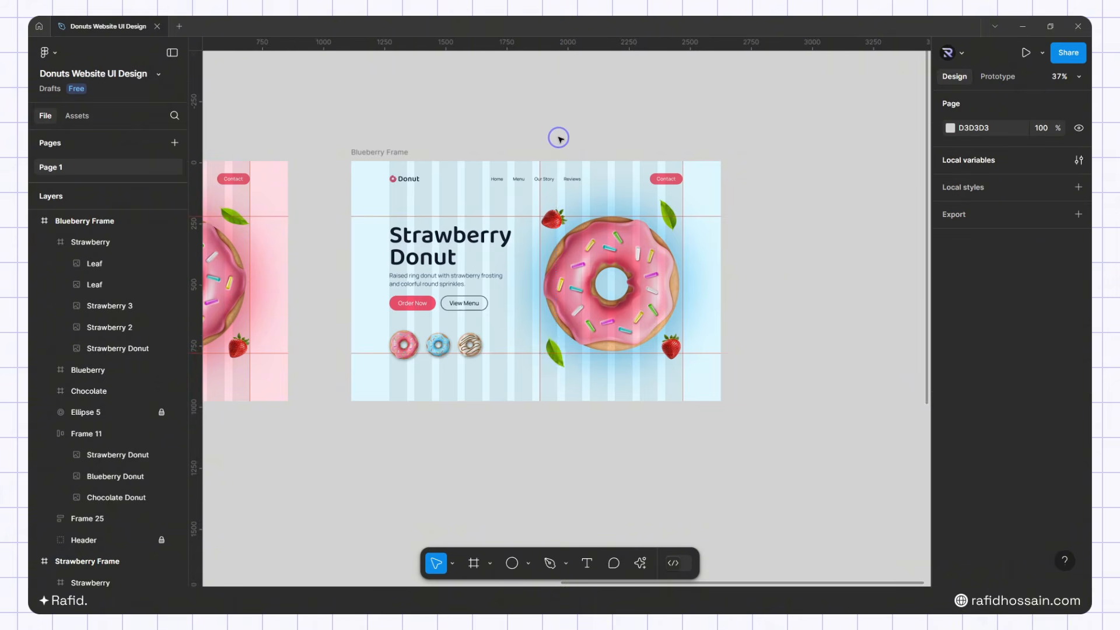
Move the whole Strawberry image group horizontally out of the Blueberry Frame's right edge to X 1511
scroll(560, 137, "down", 2)
left_click(628, 225)
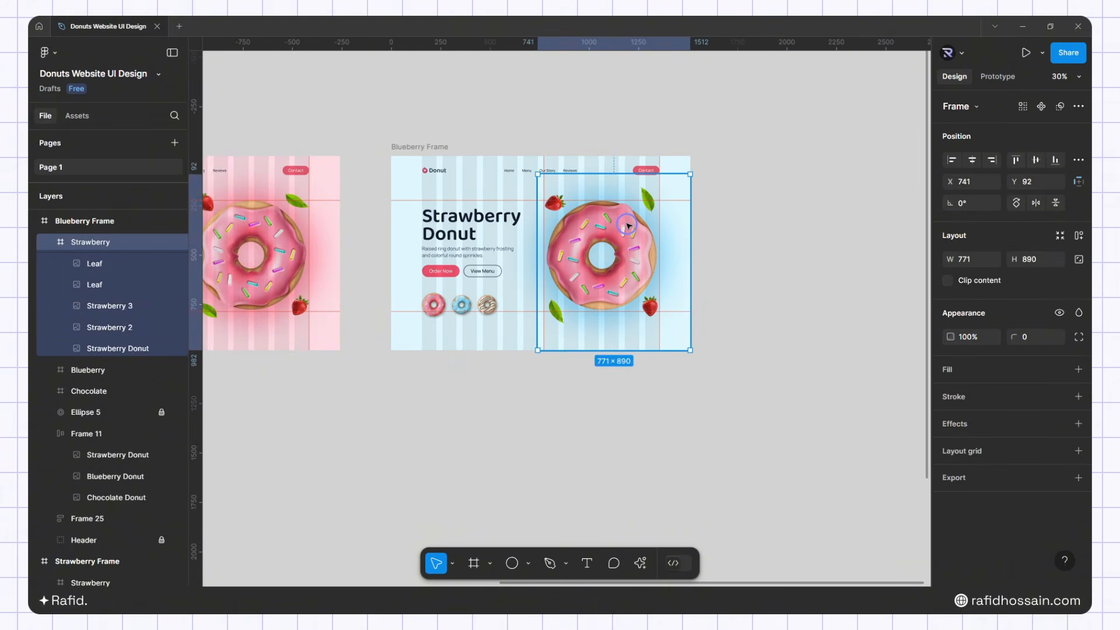
key("shift+Right")
key("shift+Right")
key("shift+Right")
key("shift+Right")
key("shift+Right")
key("shift+Right")
key("shift+Right")
key("shift+Right")
key("shift+Right")
key("shift+Right")
key("shift+Right")
key("shift+Right")
key("shift+Right")
key("shift+Right")
key("shift+Right")
key("shift+Right")
key("shift+Right")
key("shift+Right")
key("shift+Right")
key("shift+Right")
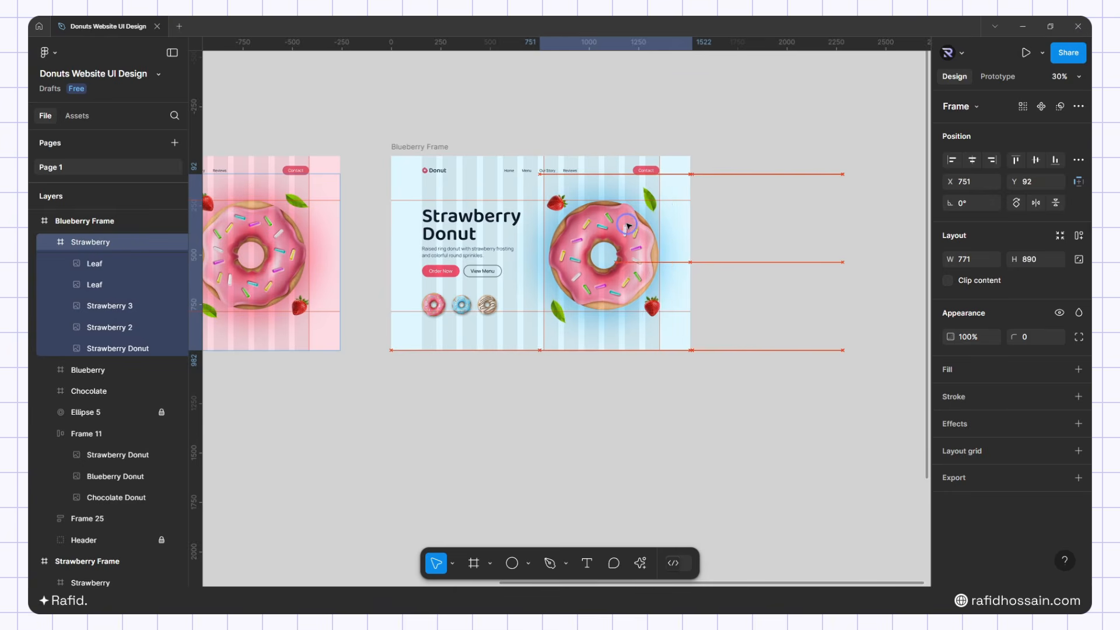
key("shift+Right")
key("shift+Right")
key("shift+Right")
key("shift+Right")
key("shift+Right")
key("shift+Right")
key("shift+Right")
key("shift+Right")
key("shift+Right")
key("shift+Right")
key("shift+Right")
key("shift+Right")
key("shift+Right")
key("shift+Right")
key("shift+Right")
key("shift+Right")
key("shift+Right")
key("shift+Right")
key("shift+Right")
key("shift+Right")
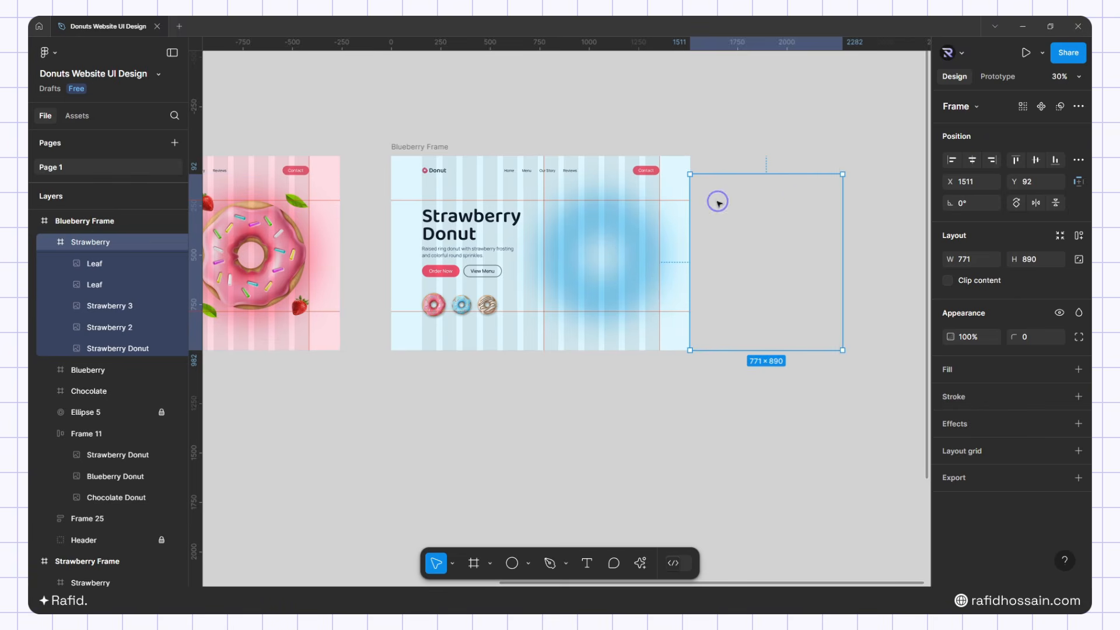
Move the Blueberry image group horizontally into the Blueberry Frame so the blue donut sits over the blurred glow
left_click(50, 242)
left_click(88, 263)
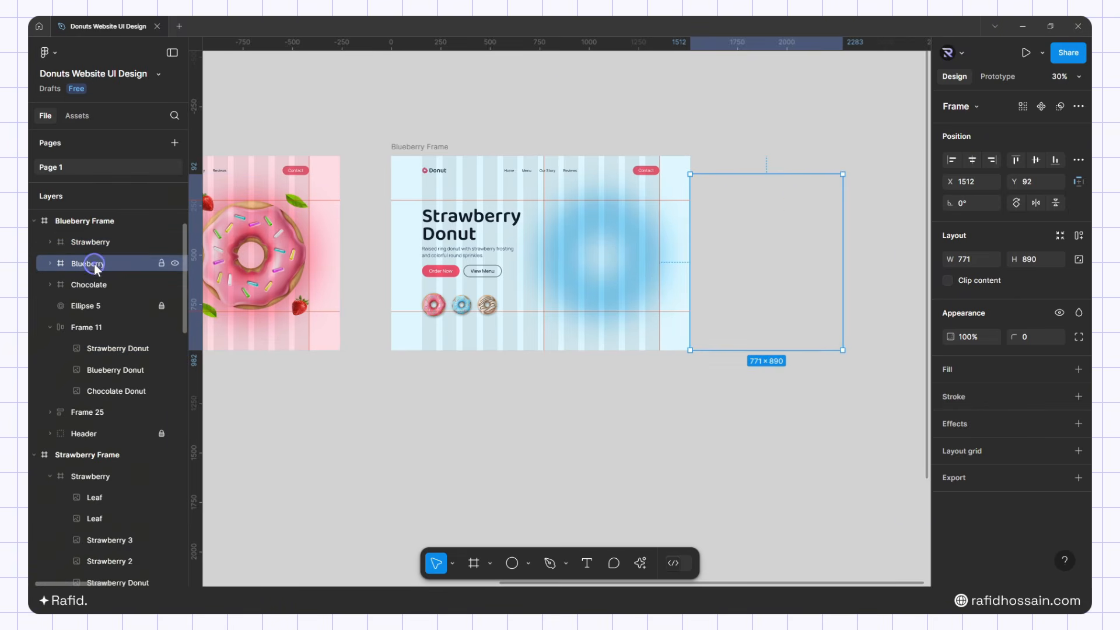
key("alt")
key("shift+Left")
key("shift+Left")
key("shift+Left")
key("shift+Left")
key("shift+Left")
key("shift+Left")
key("shift+Left")
key("shift+Left")
key("shift+Left")
key("shift+Left")
key("shift+Left")
key("shift+Left")
key("shift+Left")
key("shift+Left")
key("shift+Left")
key("shift+Left")
key("shift+Left")
key("shift+Left")
key("shift+Left")
key("shift+Left")
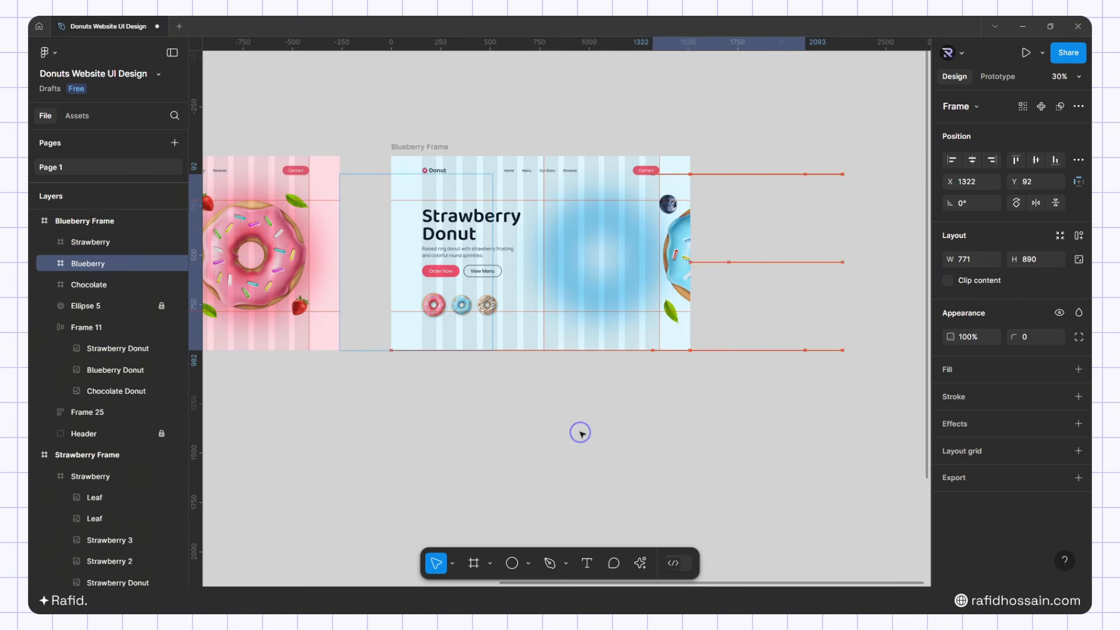
key("shift+Left")
key("shift+Left")
key("shift+Left")
key("shift+Left")
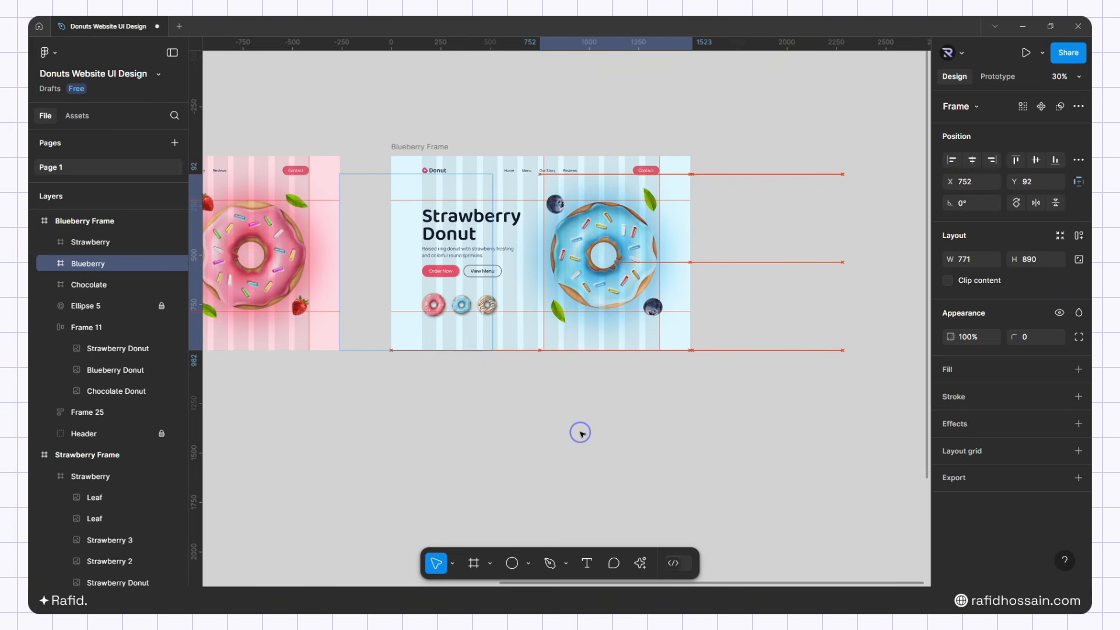
Set the rotation of the large Blueberry Donut image to 0°
scroll(578, 420, "up", 3)
left_click(648, 251)
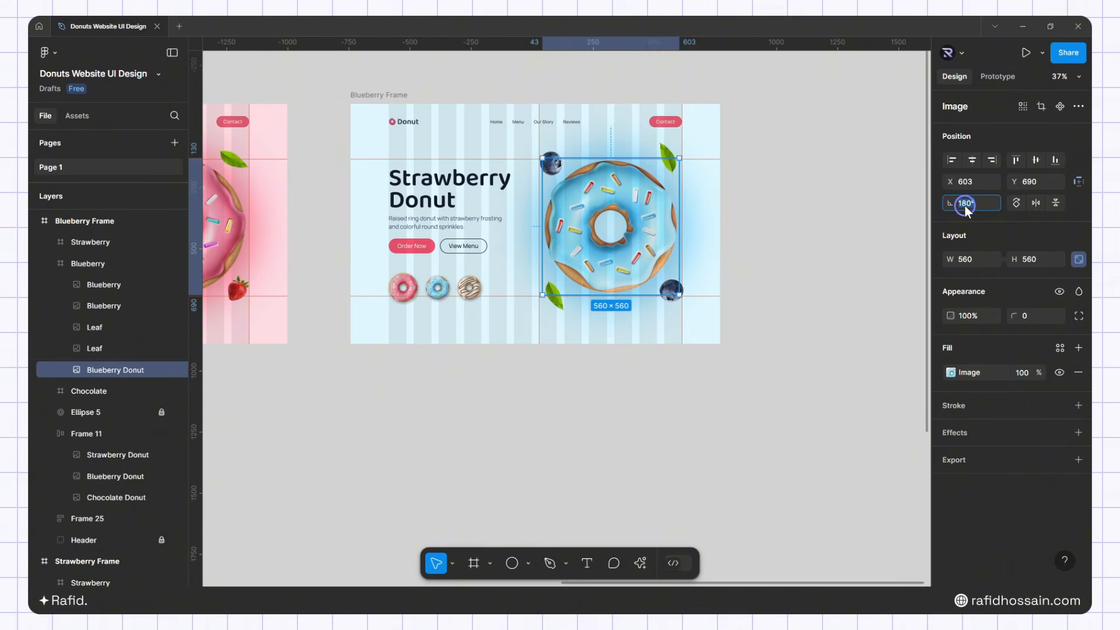
type("0")
key("Return")
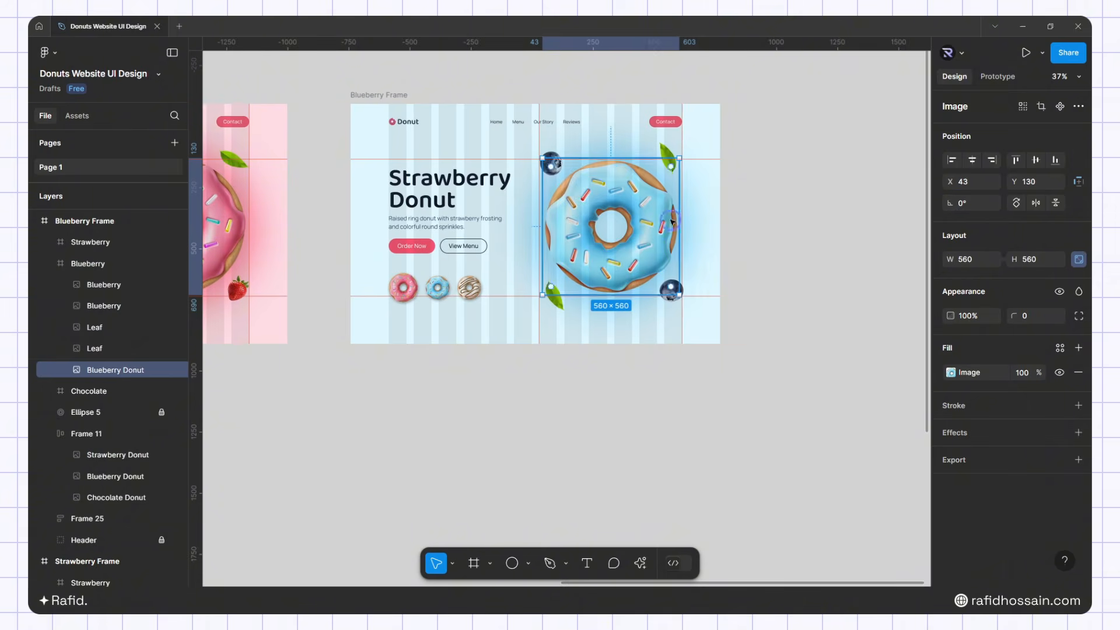
Rotate the Leaf at the blue donut's upper right to about -80.82°
scroll(671, 140, "up", 2)
left_click(671, 140)
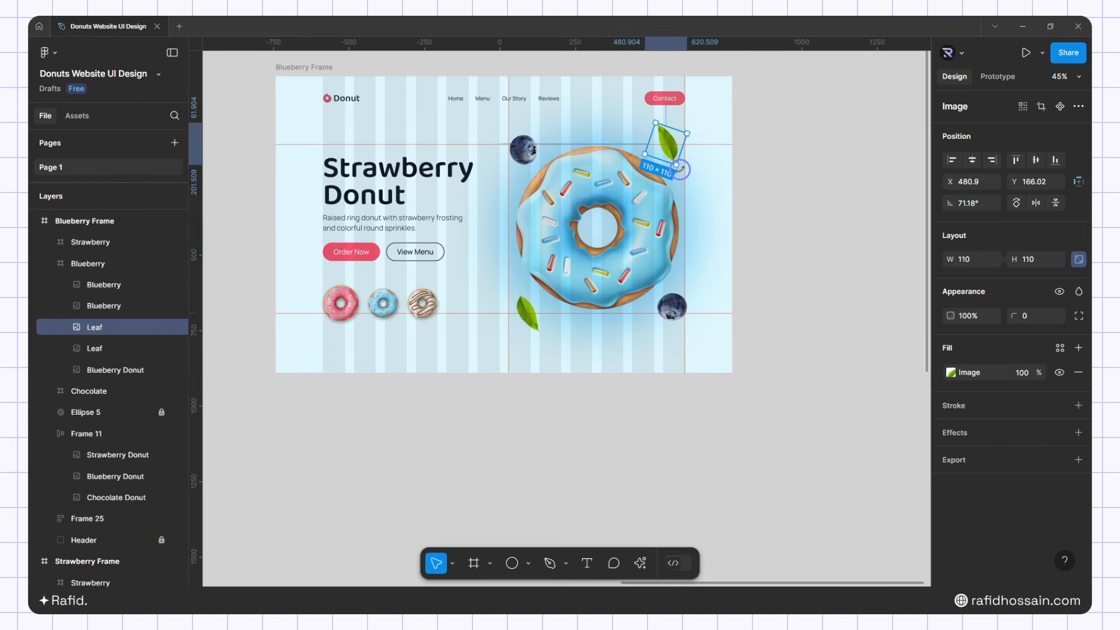
left_click_drag(680, 169, 623, 115)
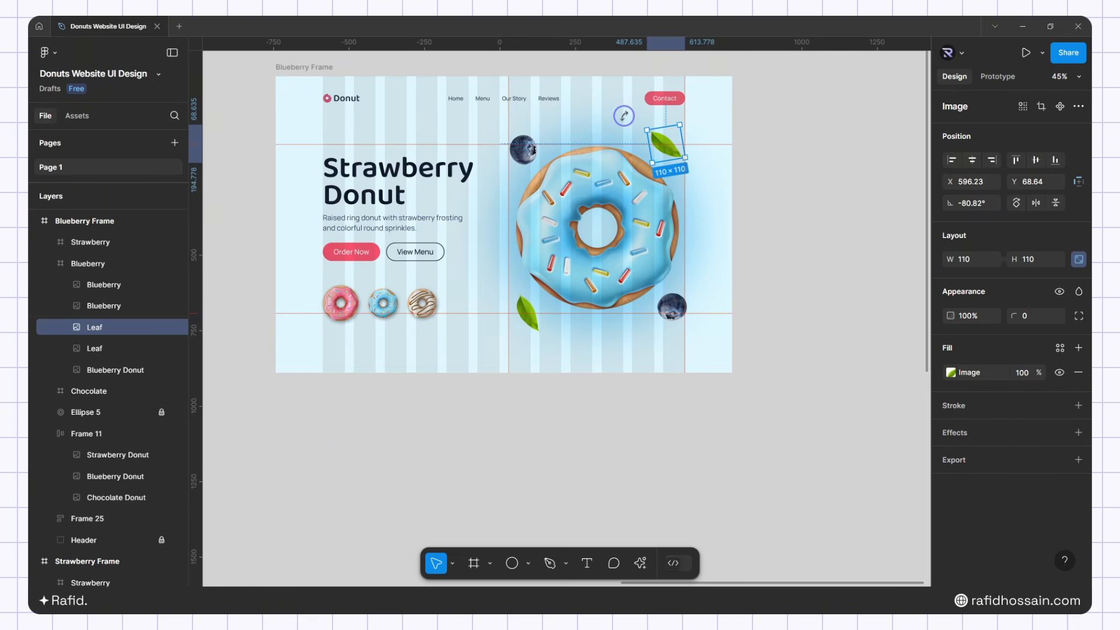
Rotate the upper-left blueberry beside the donut to about 29.52° and the lower-right one to about -47.58°
left_click(527, 151)
left_click_drag(544, 170, 534, 108)
left_click(687, 305)
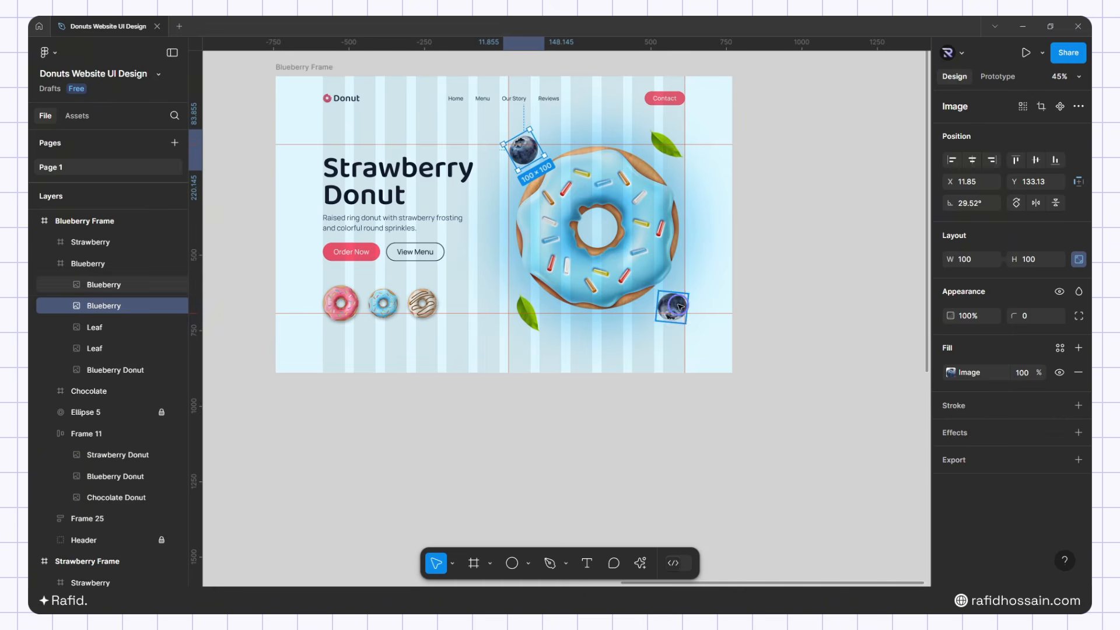
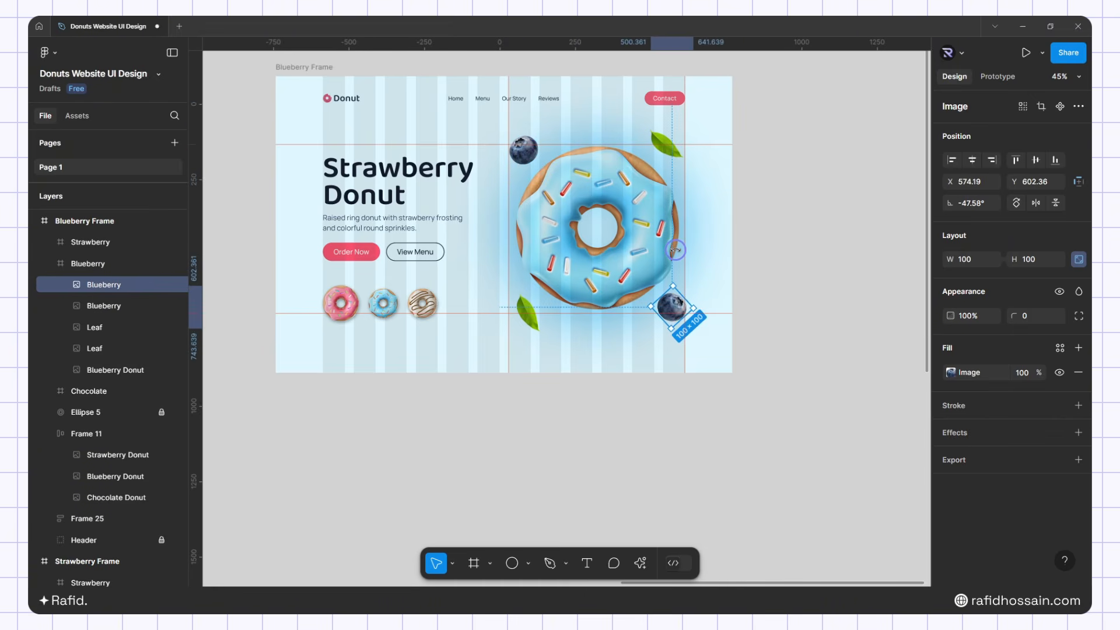
Rotate the Leaf at the blue donut's lower left to about 95.66°
left_click(527, 315)
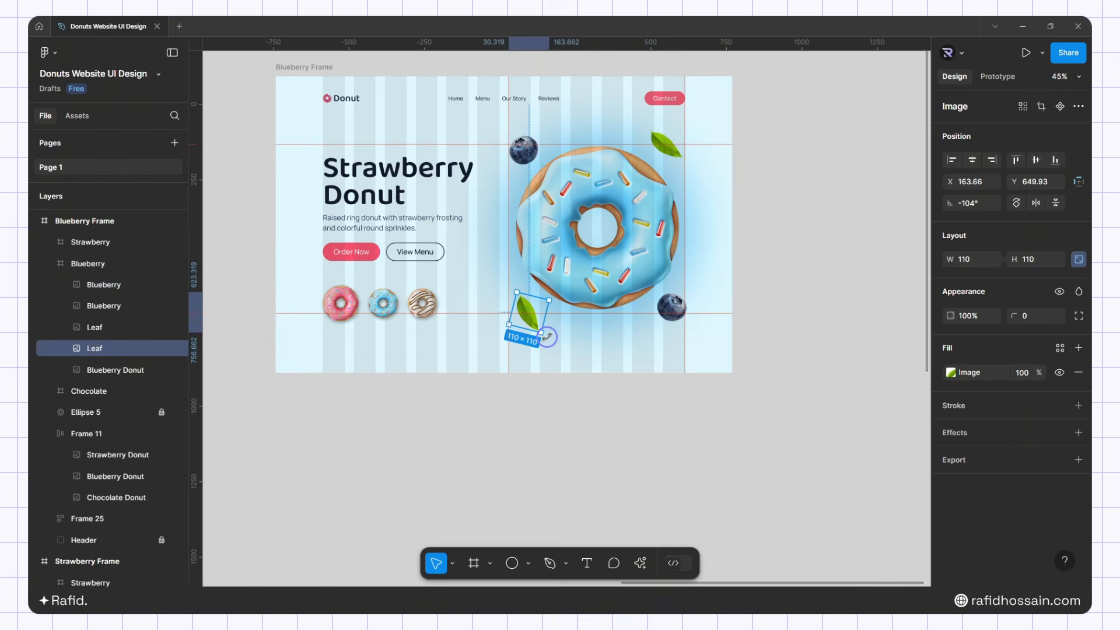
left_click_drag(547, 336, 468, 253)
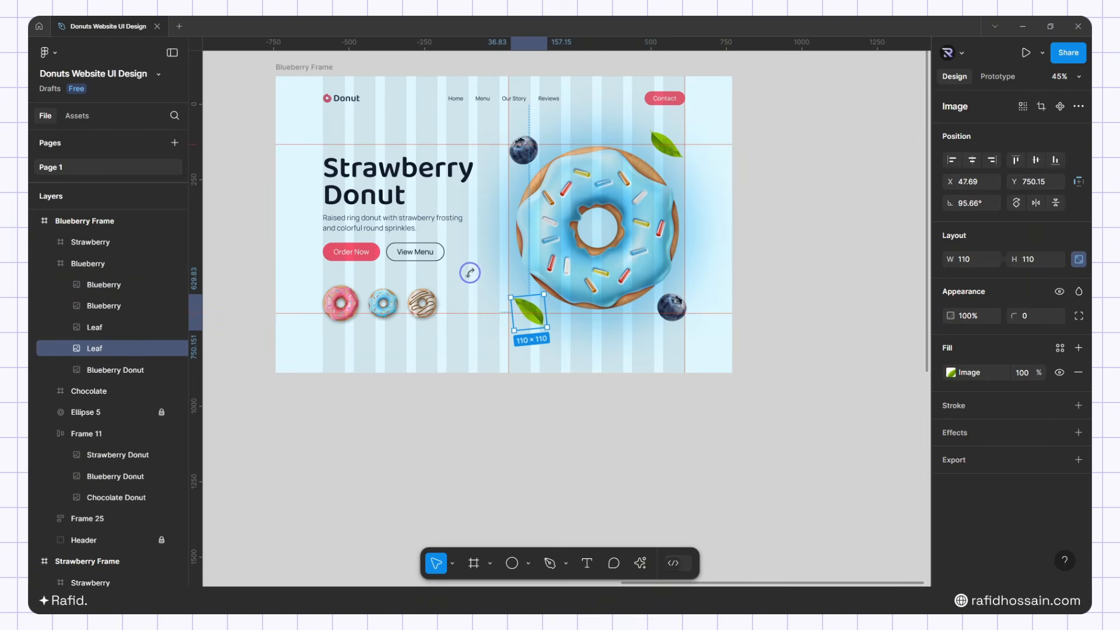
left_click(617, 421)
Resize the Strawberry Donut thumbnail below the Blueberry Frame's hero buttons to 100 × 100
scroll(549, 392, "down", 3)
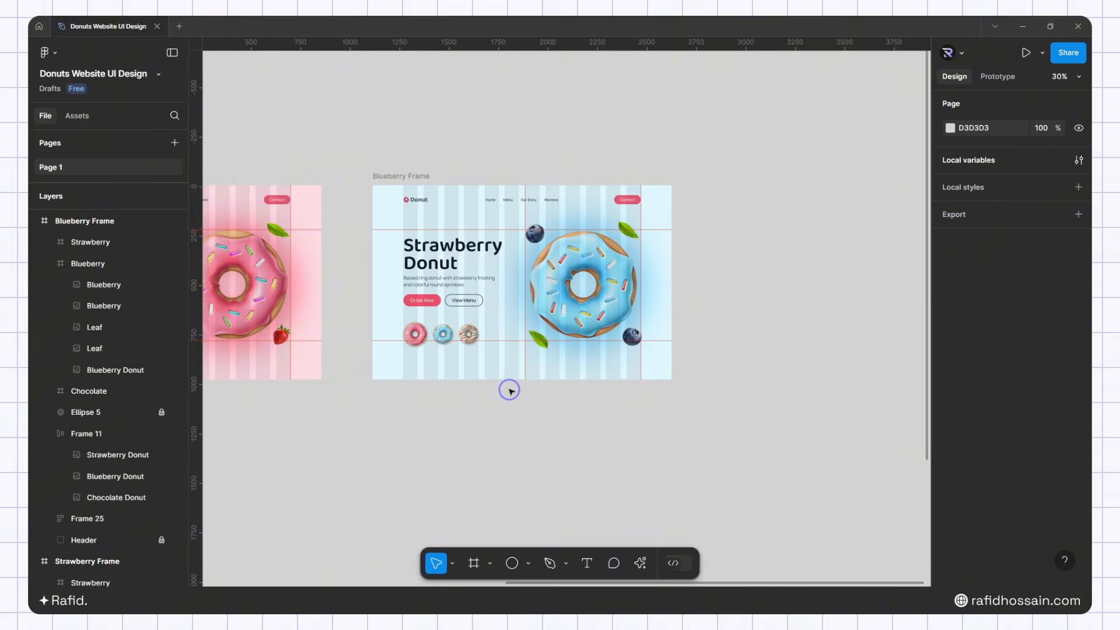
scroll(432, 343, "up", 8)
left_click(412, 316)
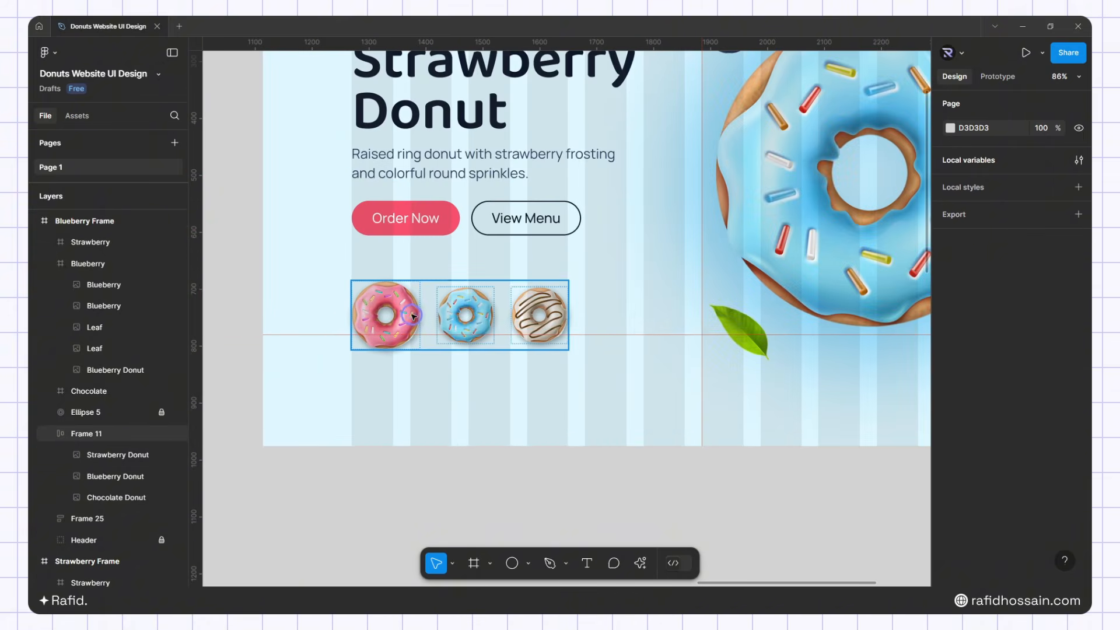
double_click(412, 315)
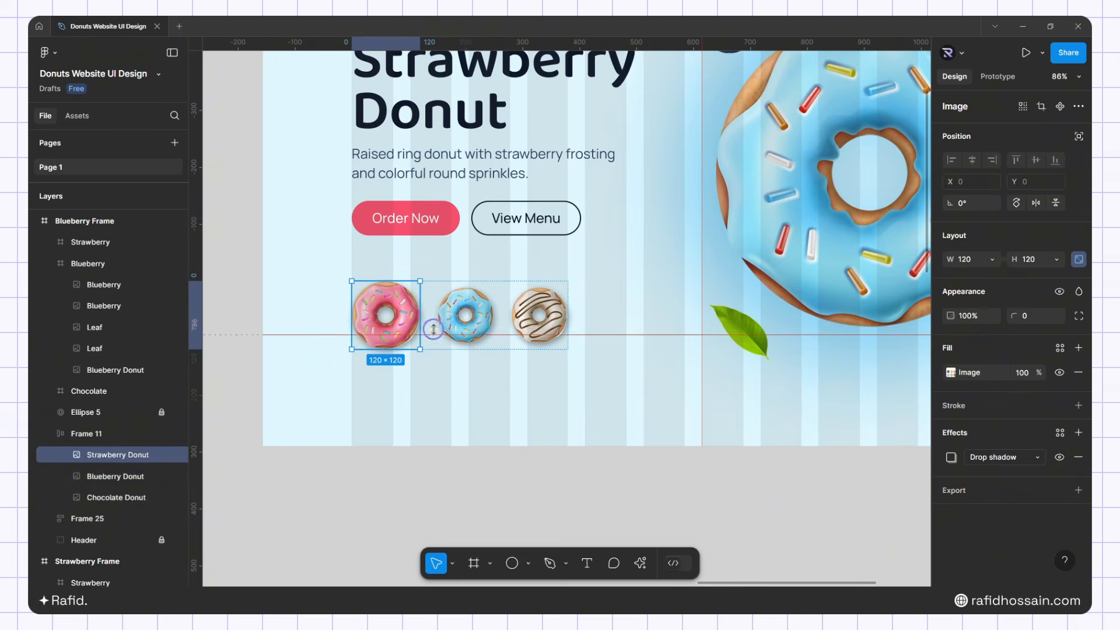
left_click(967, 261)
type("100")
key("Return")
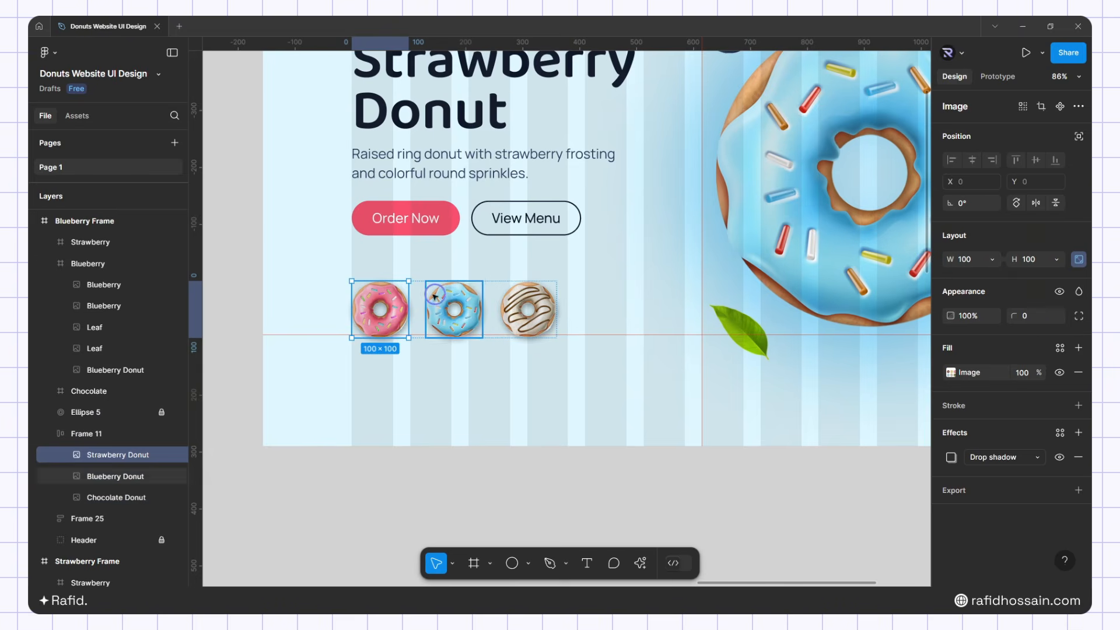
Resize the Blueberry Donut thumbnail in the same row to 120 × 120
left_click(455, 306)
left_click(967, 261)
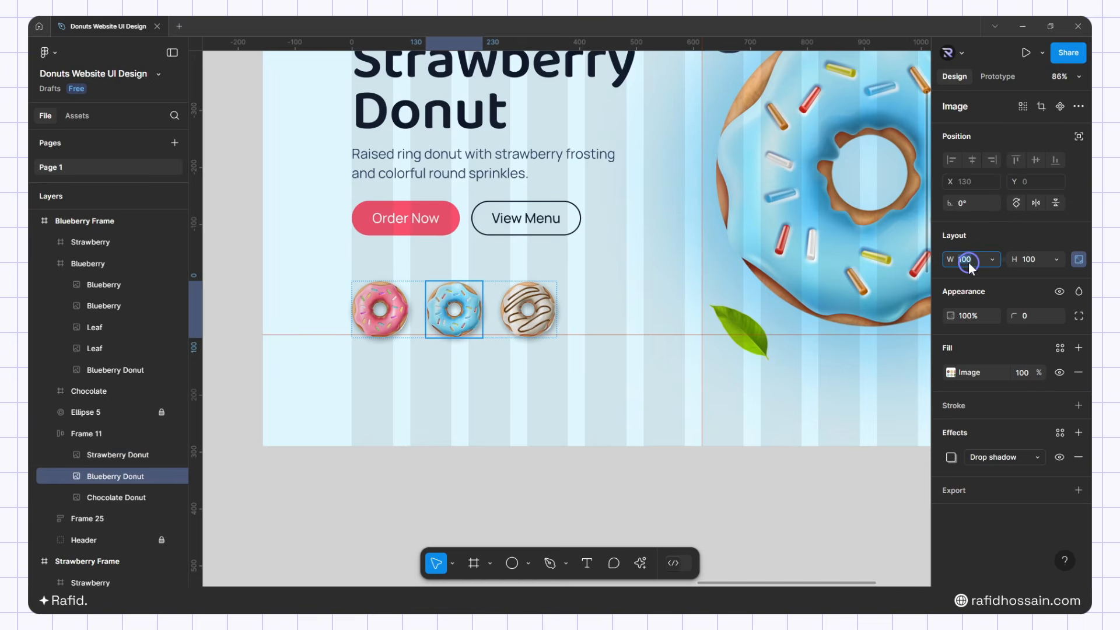
type("120")
key("Return")
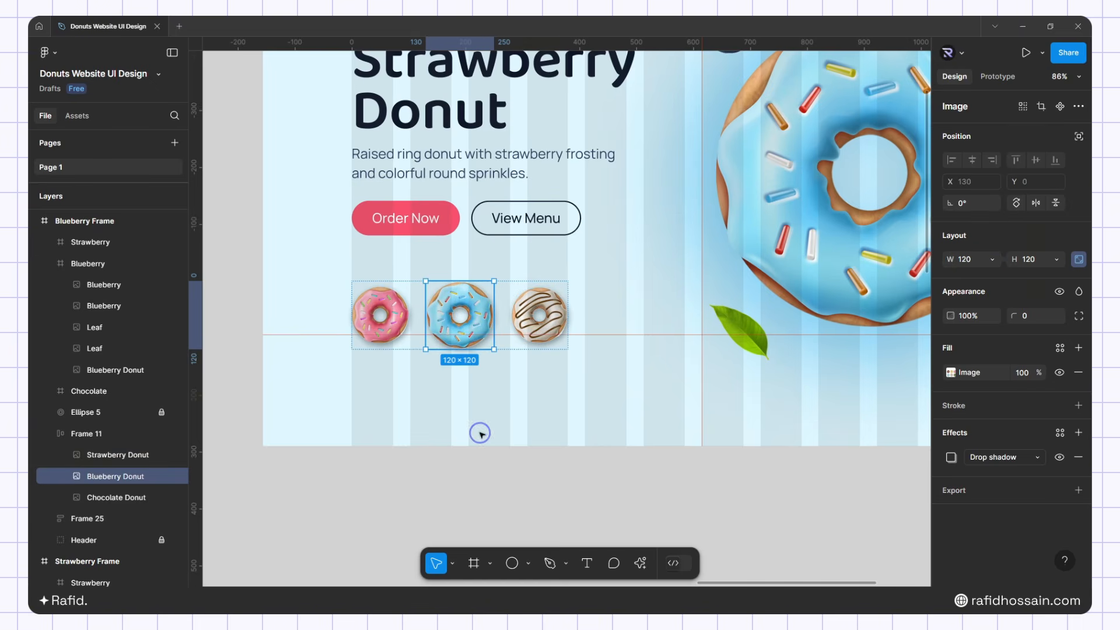
left_click(486, 487)
Move the hero heading text in the Blueberry Frame up to Y -270 so its masked area shows "Blueberry donut"
scroll(461, 487, "down", 5)
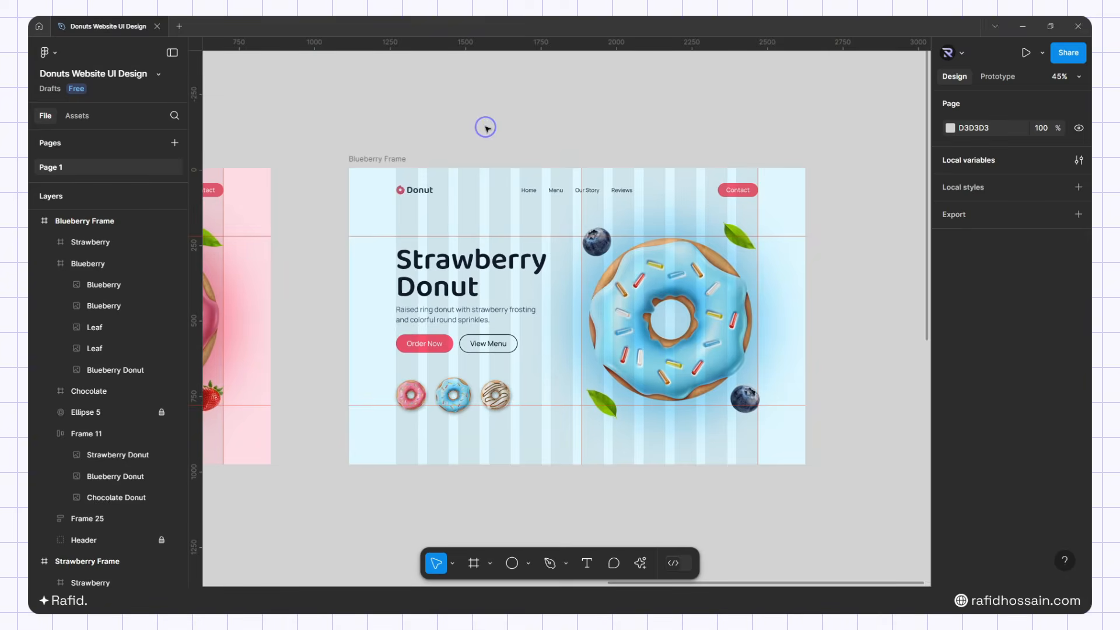
scroll(486, 127, "down", 2)
scroll(468, 217, "up", 4)
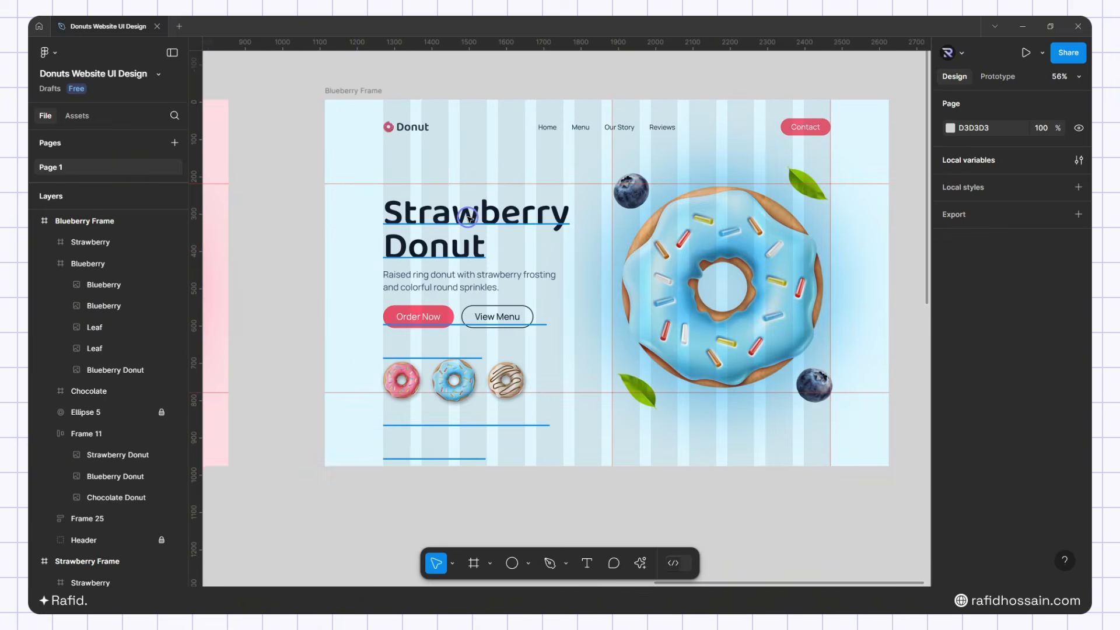
left_click(467, 217)
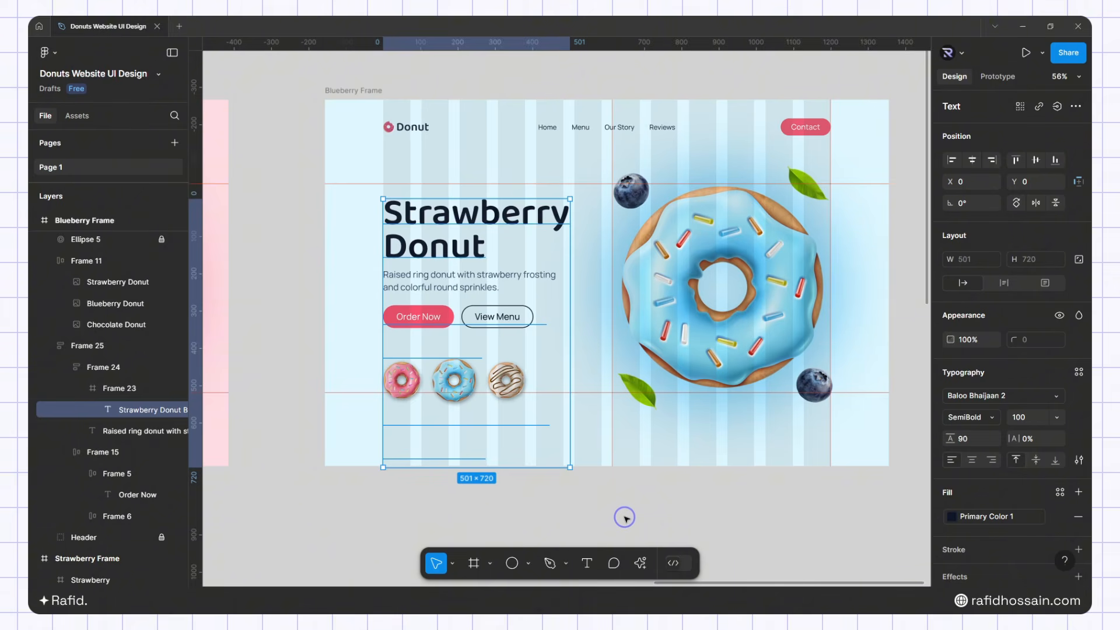
key("shift+Up")
key("shift+Up")
key("shift+Up")
key("shift+Up")
key("shift+Up")
key("shift+Up")
key("shift+Up")
key("shift+Up")
key("shift+Up")
key("shift+Up")
key("shift+Up")
key("shift+Up")
key("shift+Up")
key("shift+Up")
key("shift+Up")
key("shift+Up")
key("shift+Up")
key("shift+Up")
key("shift+Up")
key("shift+Up")
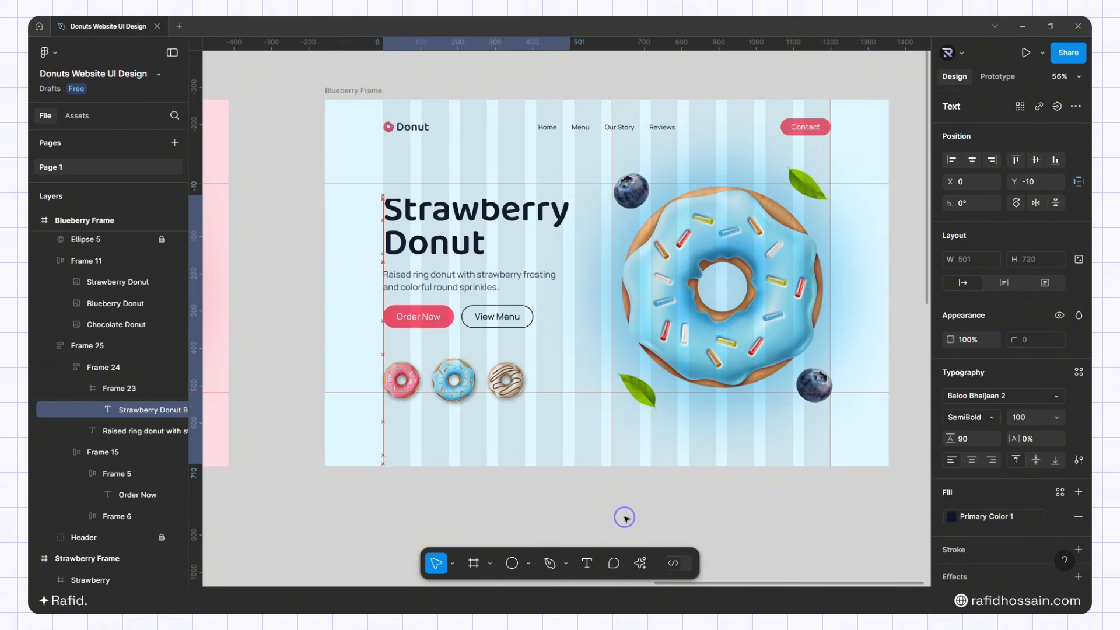
key("shift+Up")
key("shift+Up")
key("shift+Up")
key("shift+Up")
key("shift+Up")
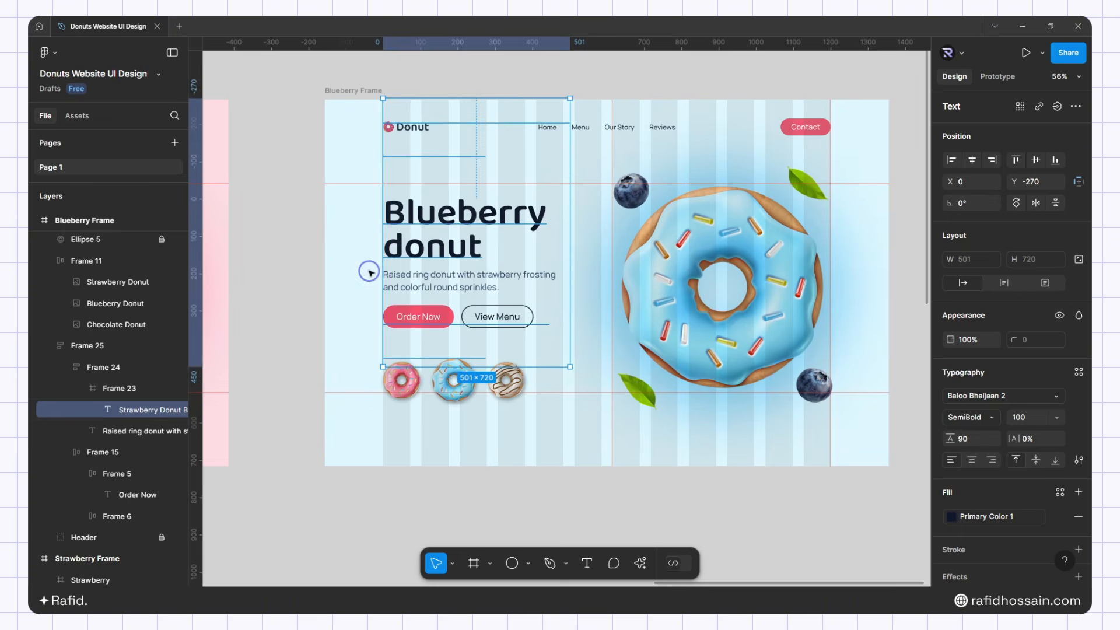
Nudge the Blueberry Frame's heading text down to Y -267 within its clipping frame
left_click(265, 268)
double_click(492, 222)
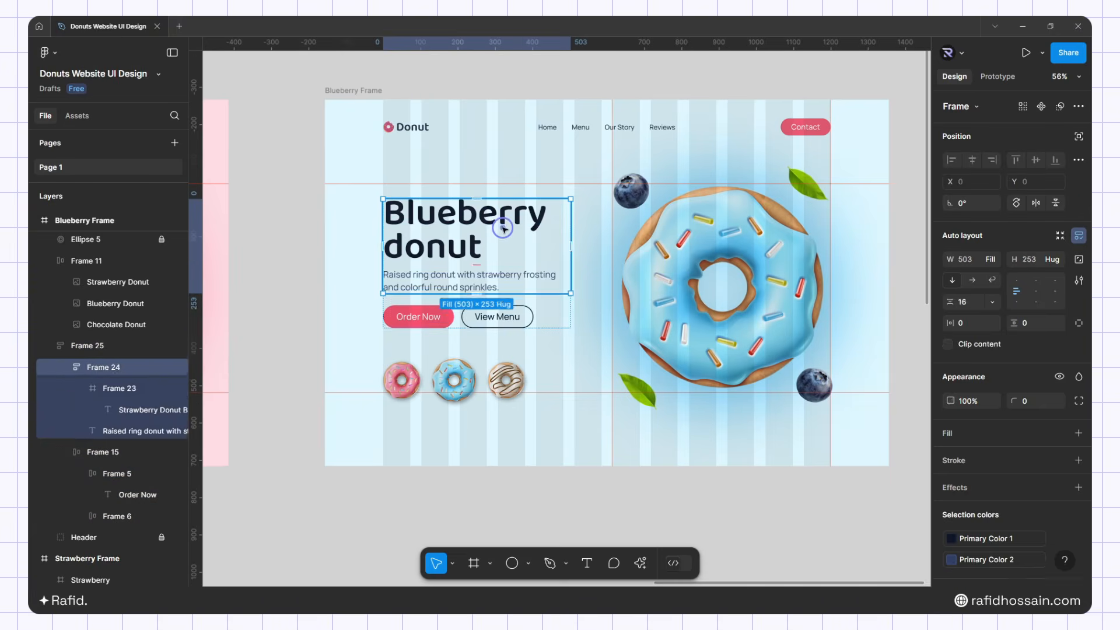
double_click(502, 228)
double_click(476, 230)
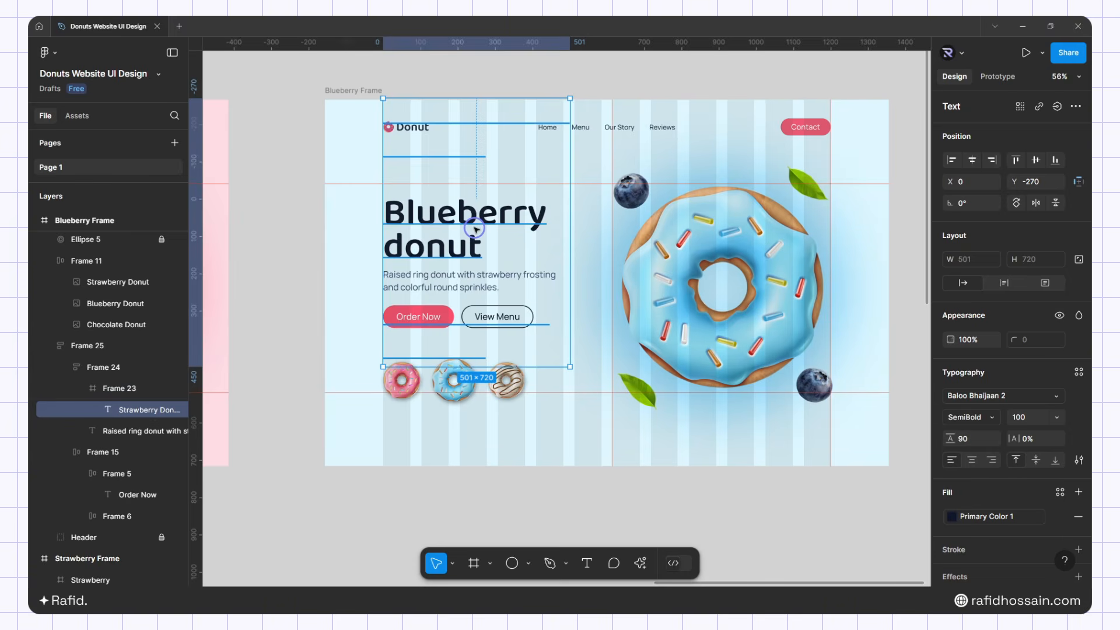
key("Down")
key("Down")
key("Down")
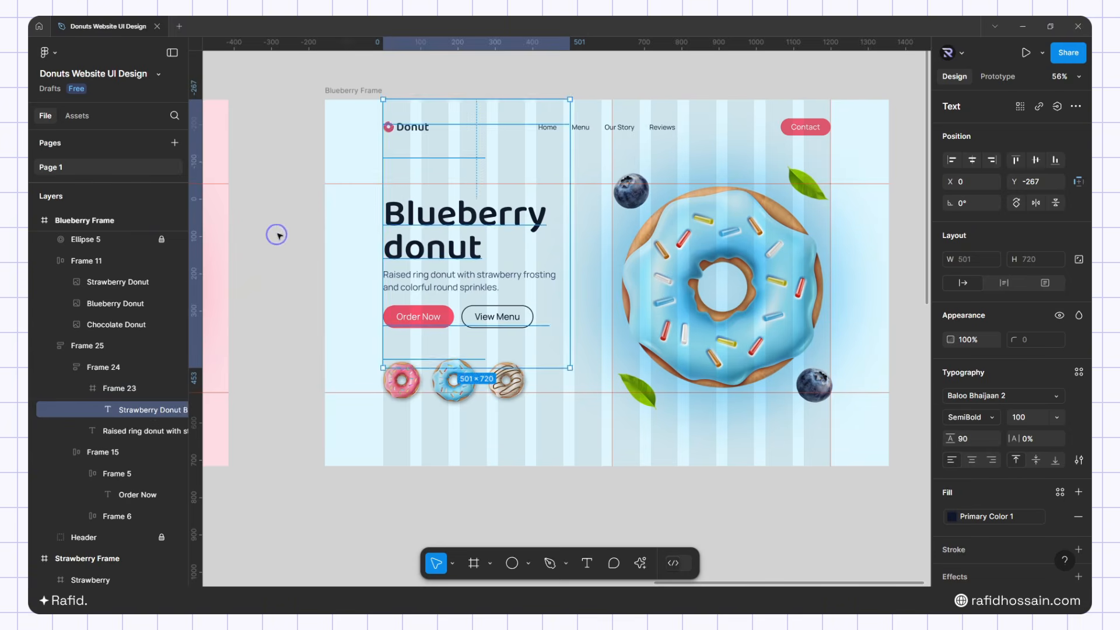
left_click(276, 234)
double_click(458, 242)
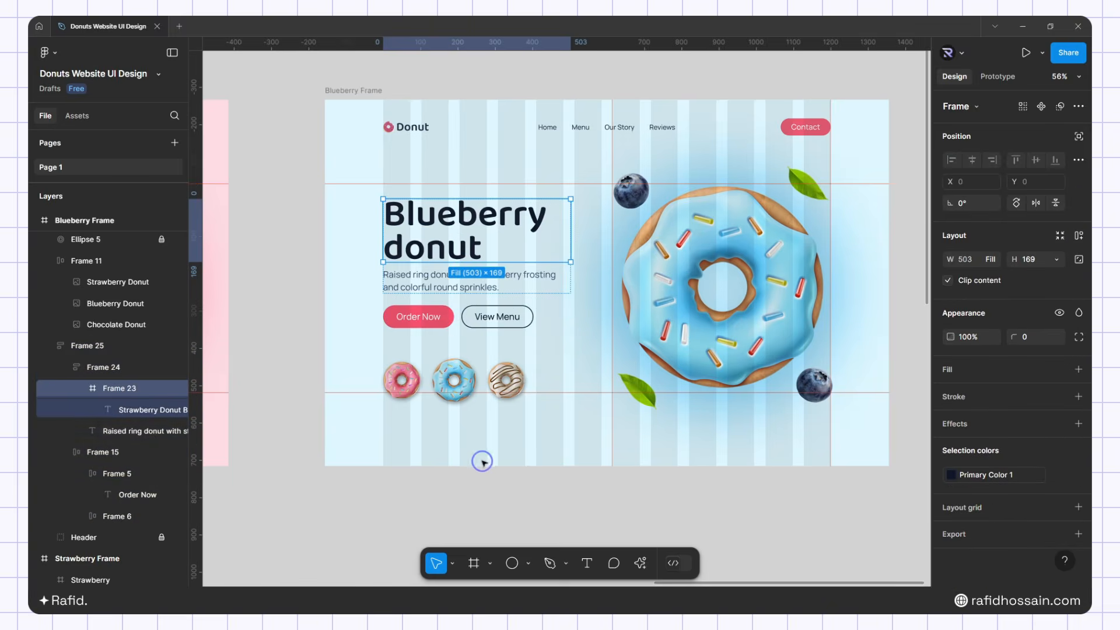
left_click(461, 485)
Duplicate the Blueberry Frame to its right, at about X 2885, Y -6
scroll(302, 173, "down", 5)
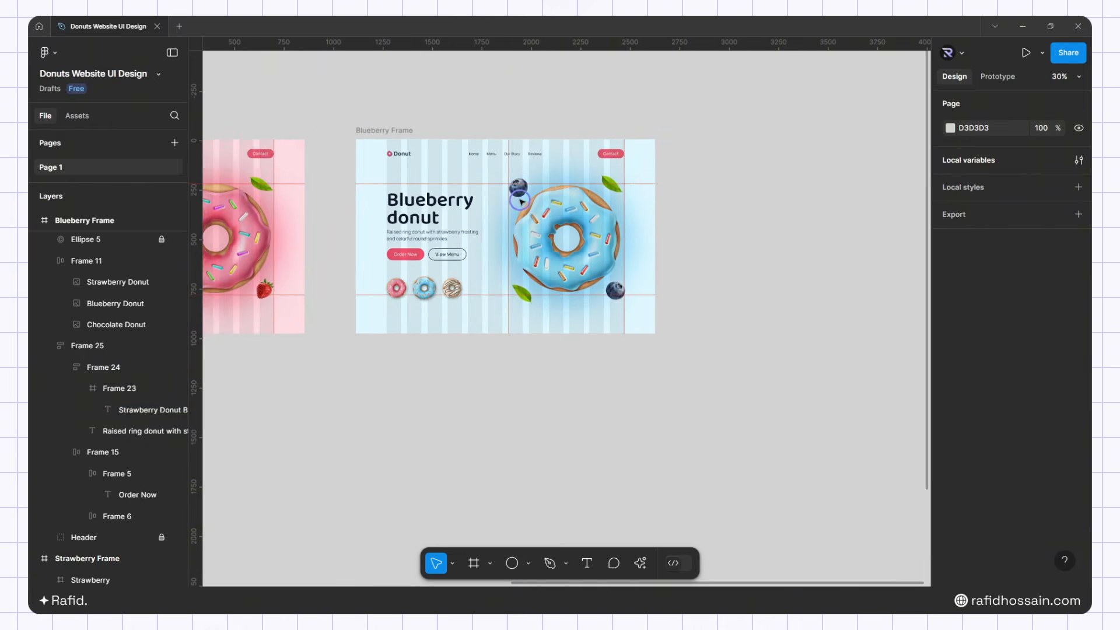
scroll(700, 178, "down", 1)
scroll(698, 123, "up", 1)
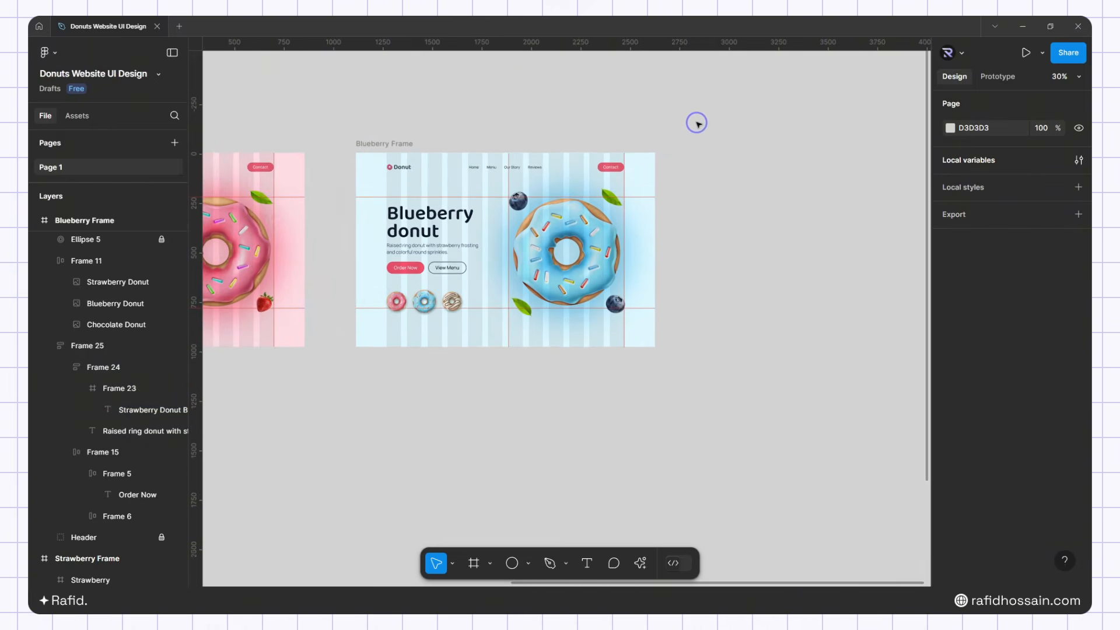
left_click(403, 143)
left_click_drag(392, 143, 742, 138)
scroll(755, 124, "up", 2)
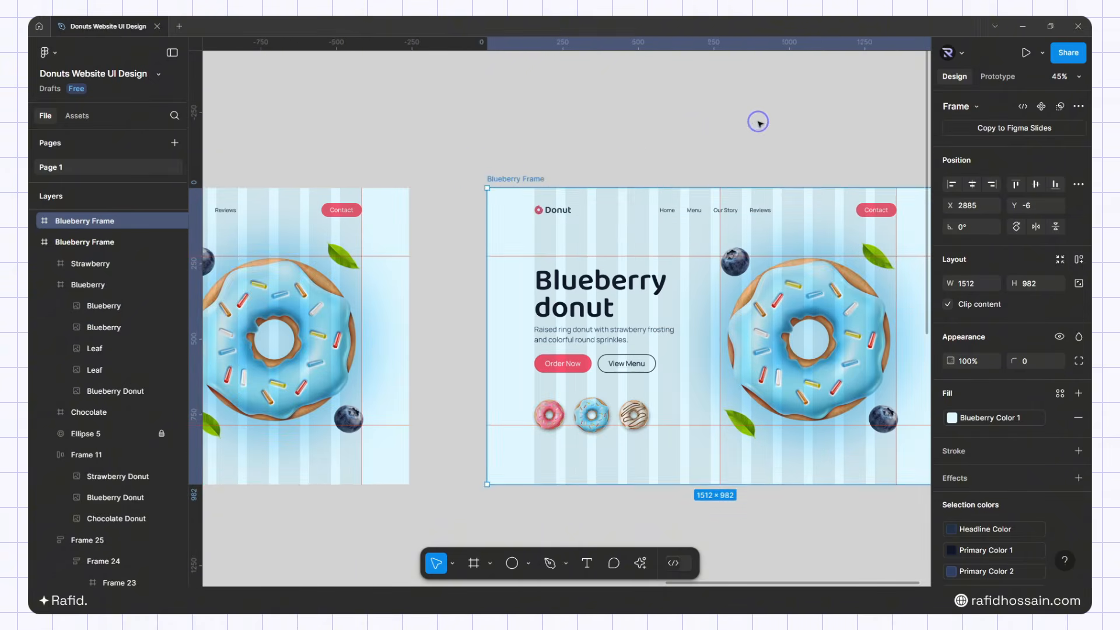
Rename the duplicated frame as Chocolate Frame and set its fill to Chocolate Color 1
double_click(514, 179)
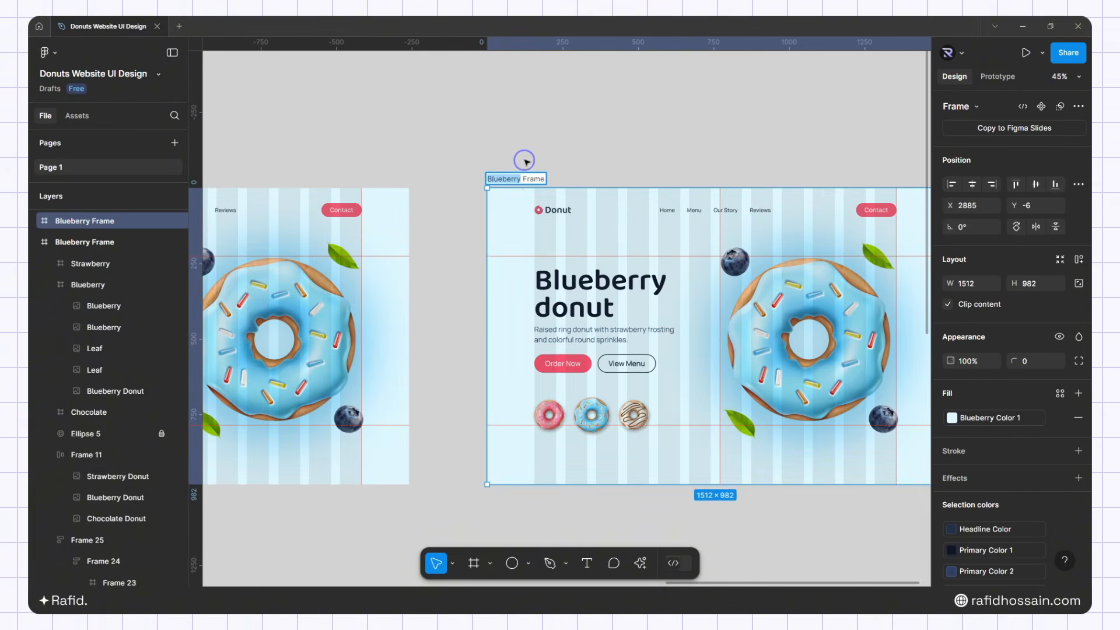
type("Chocolate")
key("Return")
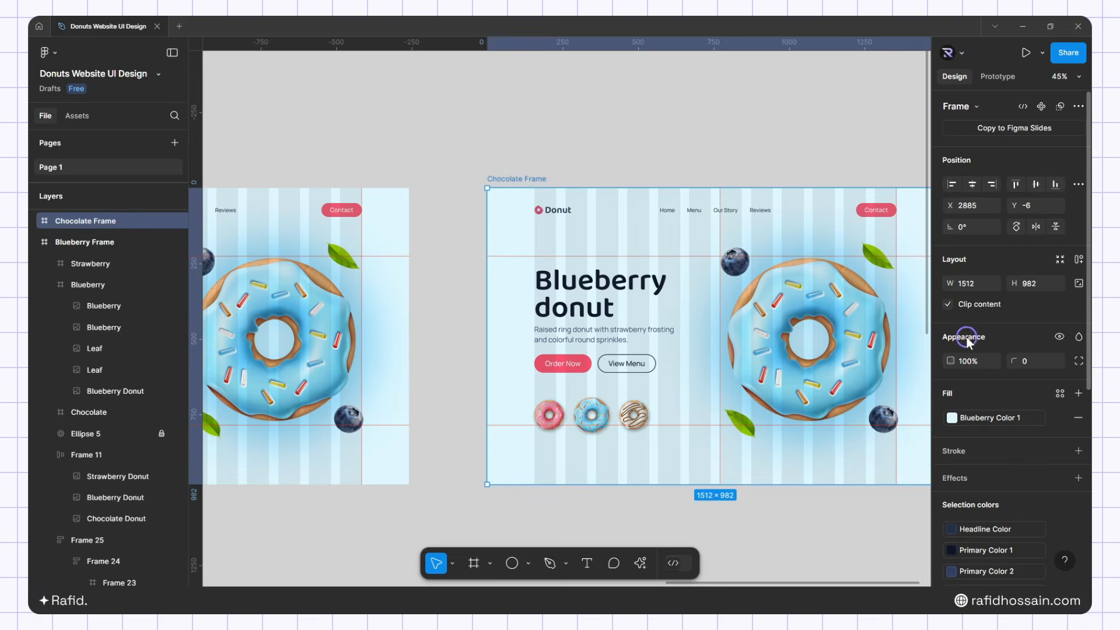
left_click(947, 415)
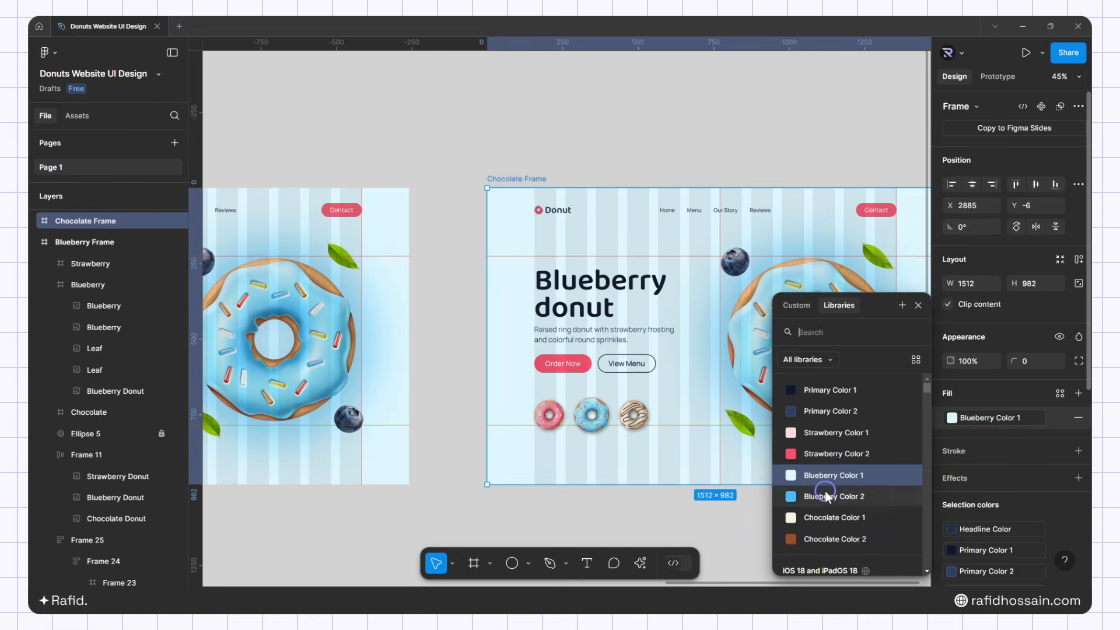
left_click(818, 521)
Change the fill of the Blueberry Frame's Order Now button to Blueberry Color 2
scroll(475, 170, "down", 5)
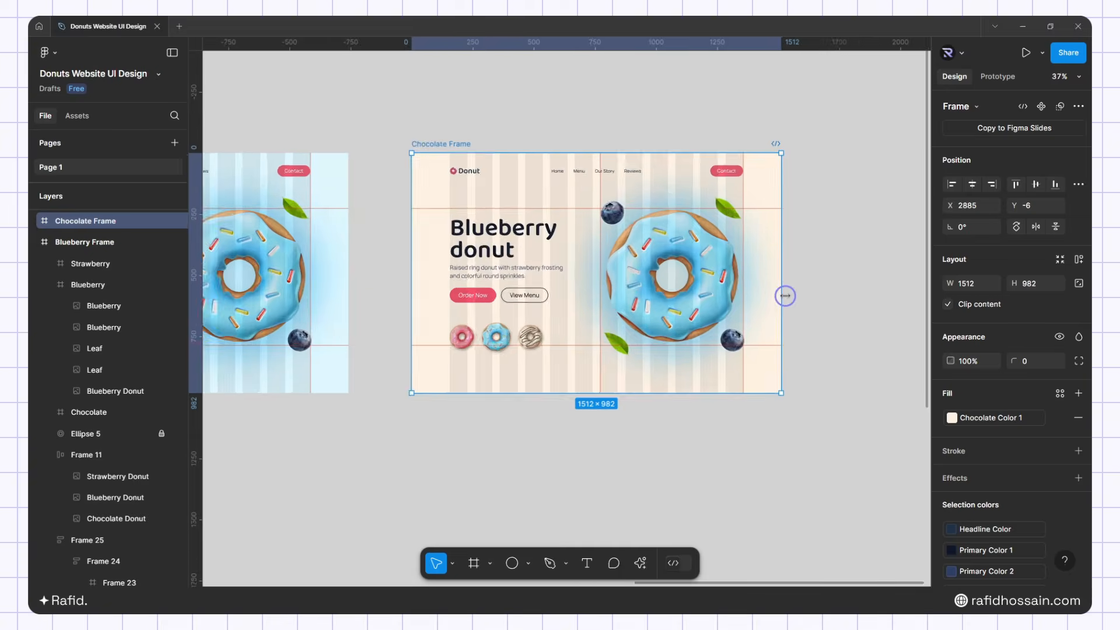
scroll(537, 306, "up", 5)
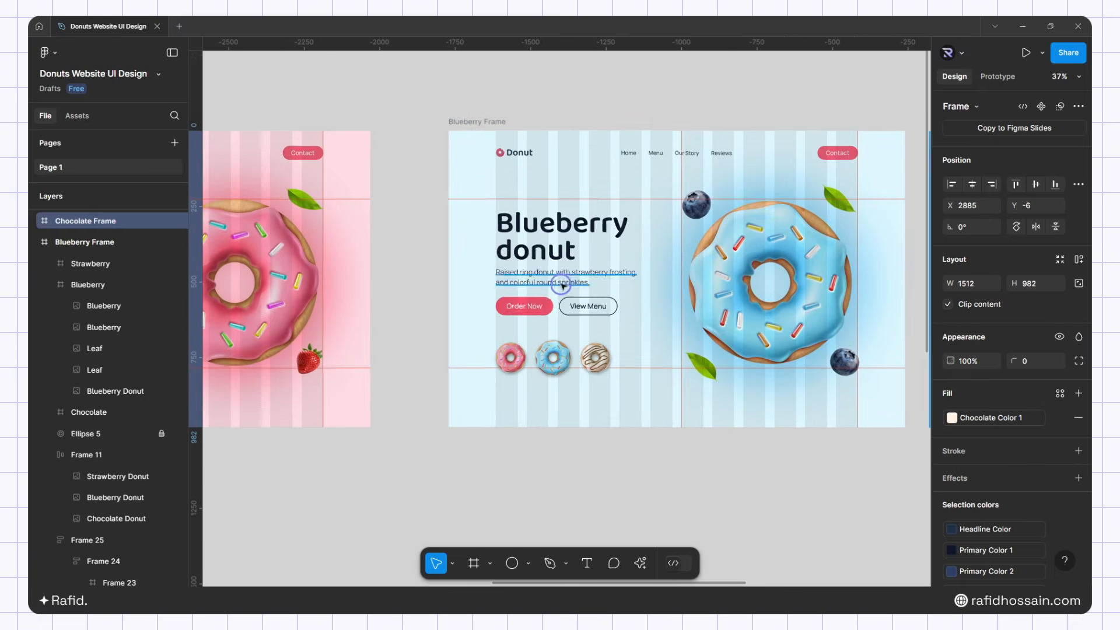
left_click(538, 306)
double_click(537, 306)
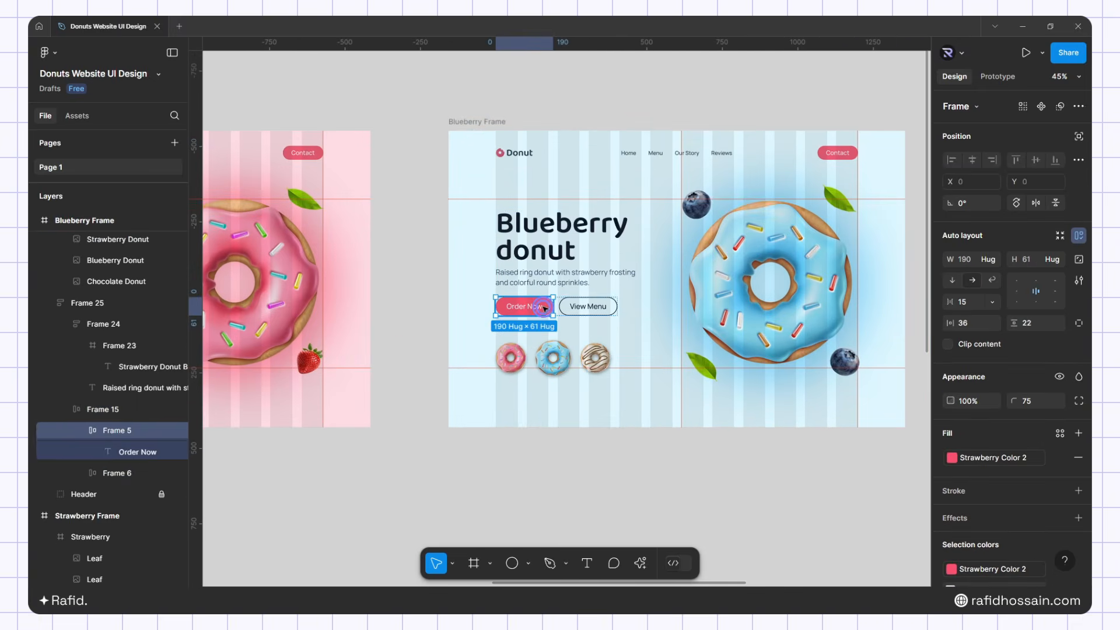
left_click(952, 458)
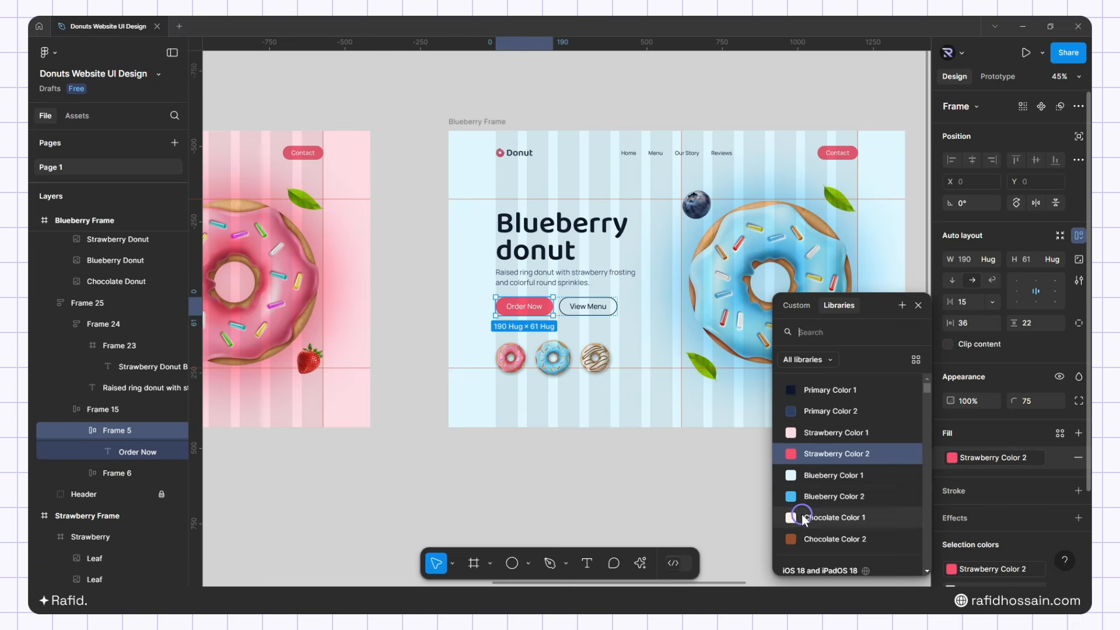
left_click(817, 496)
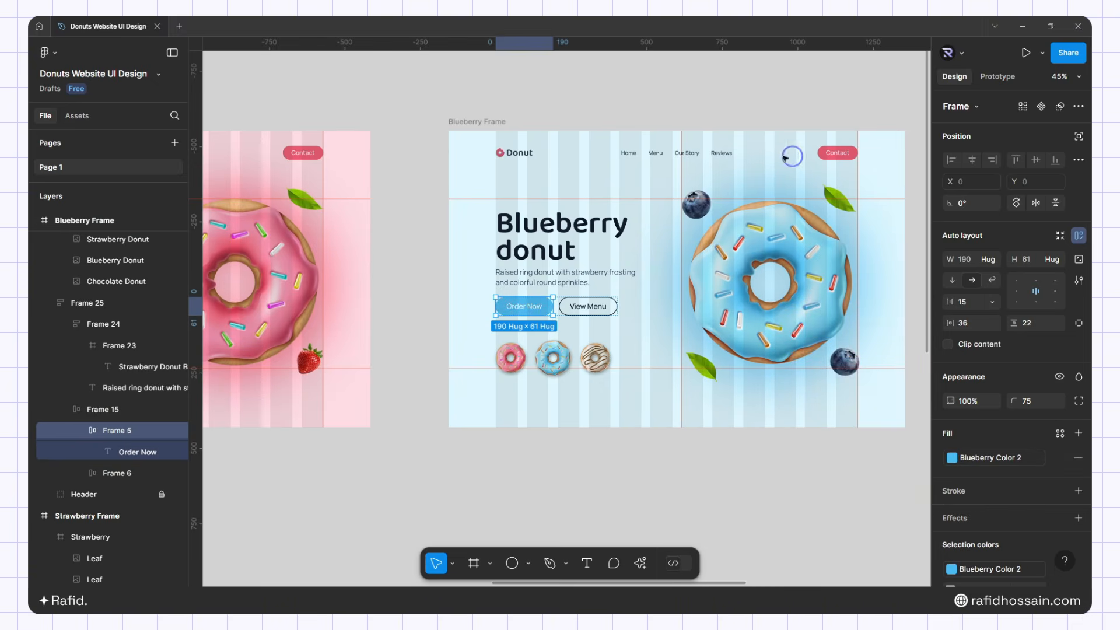
Apply the Blueberry Color 2 fill to the Contact button in the Blueberry Frame's locked Header group
scroll(103, 463, "down", 1)
left_click(83, 439)
left_click(50, 439)
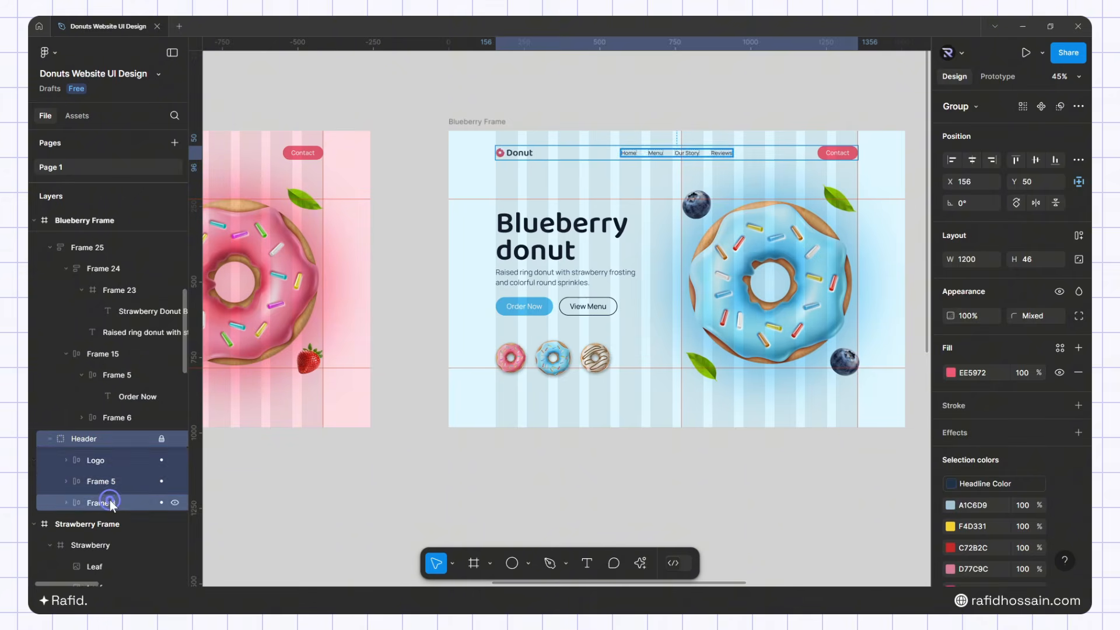
left_click(109, 481)
left_click(950, 457)
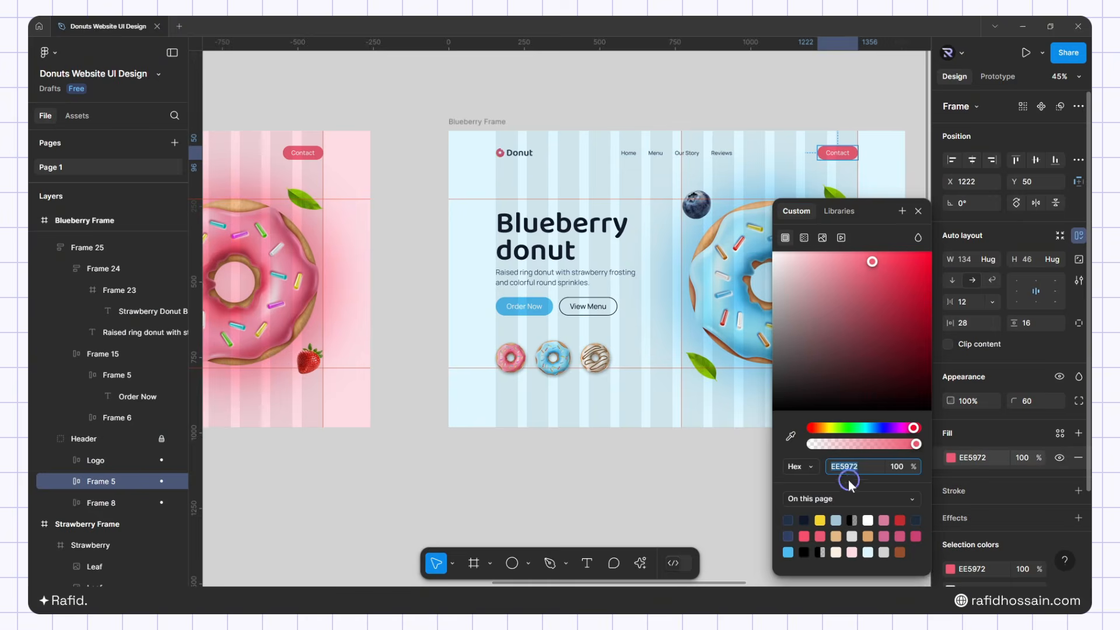
left_click(838, 210)
left_click(815, 410)
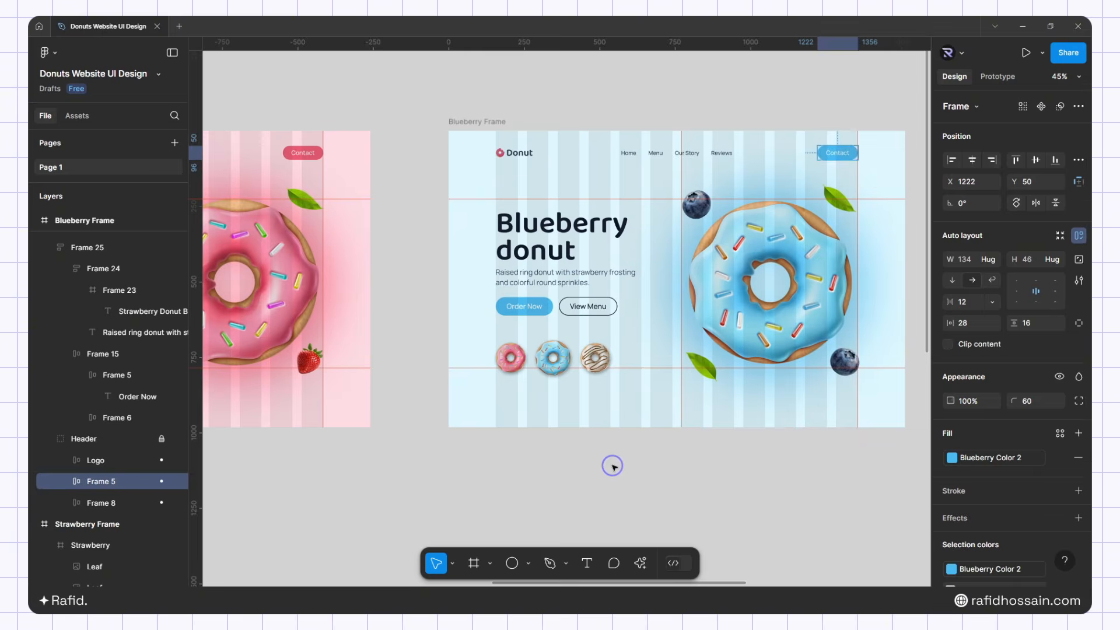
left_click(584, 457)
Change the fill of the Chocolate Frame's Order Now button to Chocolate Color 2
scroll(437, 442, "down", 5)
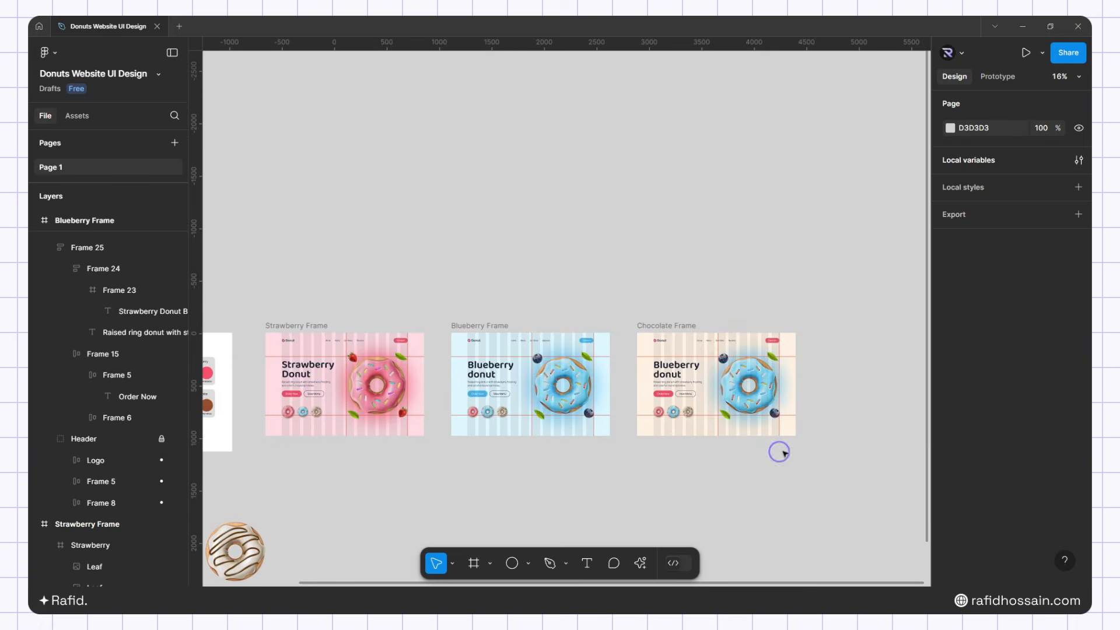
scroll(820, 400, "up", 4)
scroll(599, 424, "up", 3)
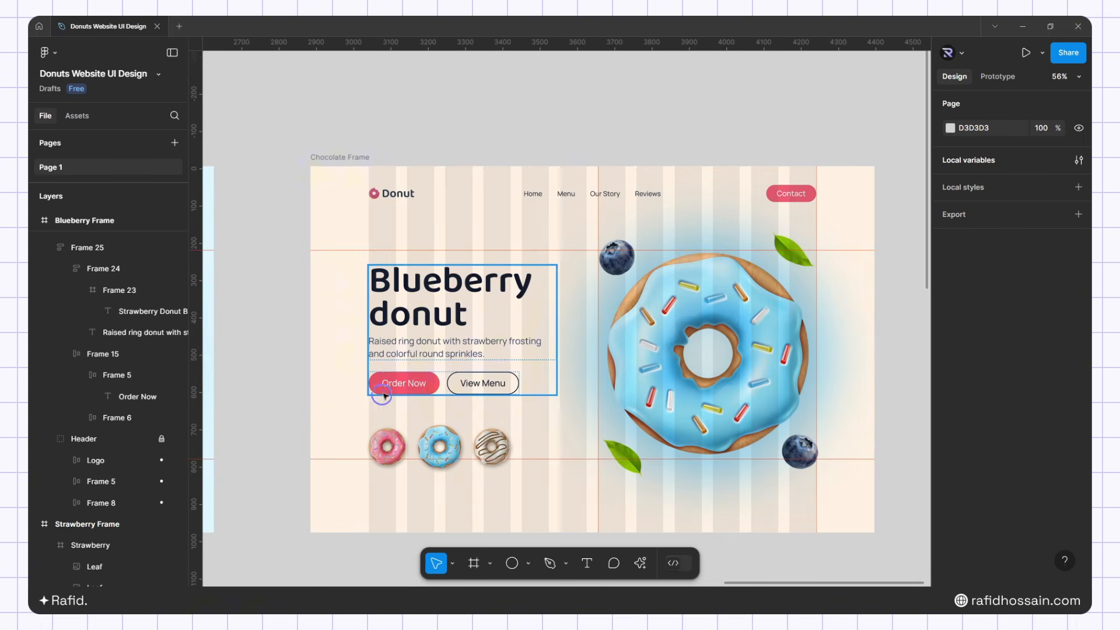
left_click(436, 386)
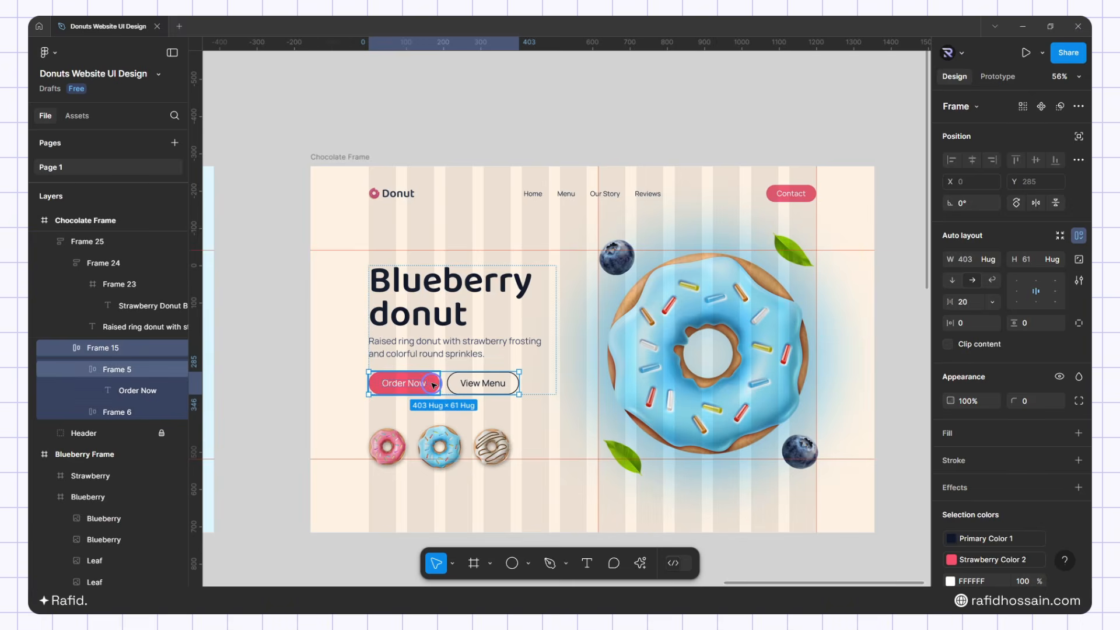
left_click(409, 383)
left_click(940, 459)
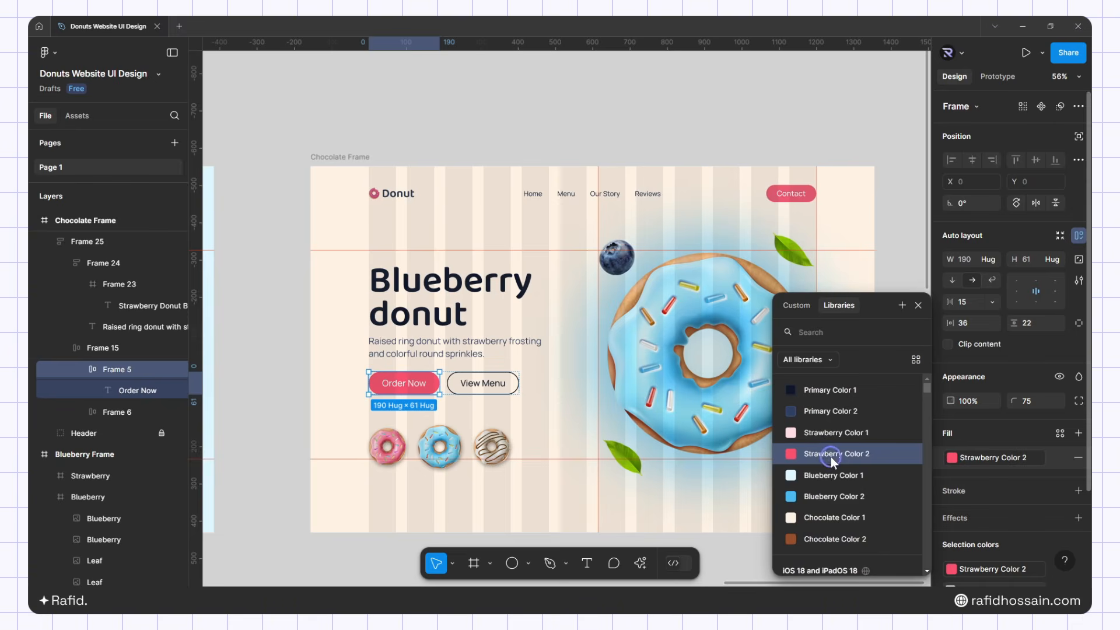
left_click(810, 537)
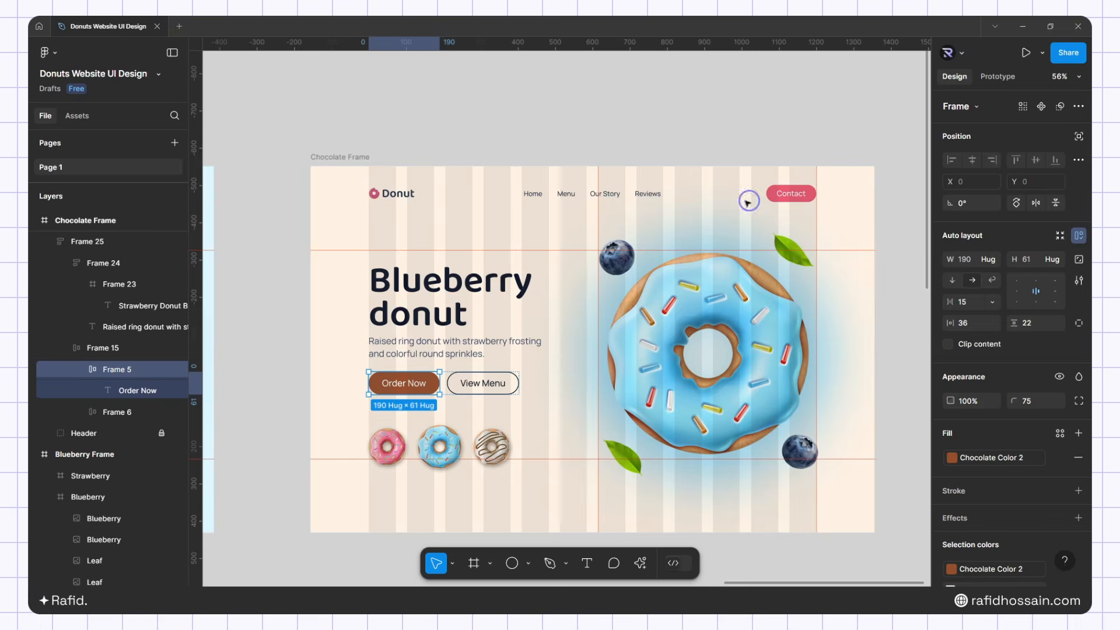
Apply the Chocolate Color 2 fill to the Contact button in the Chocolate Frame's locked Header group
left_click(85, 433)
left_click(49, 433)
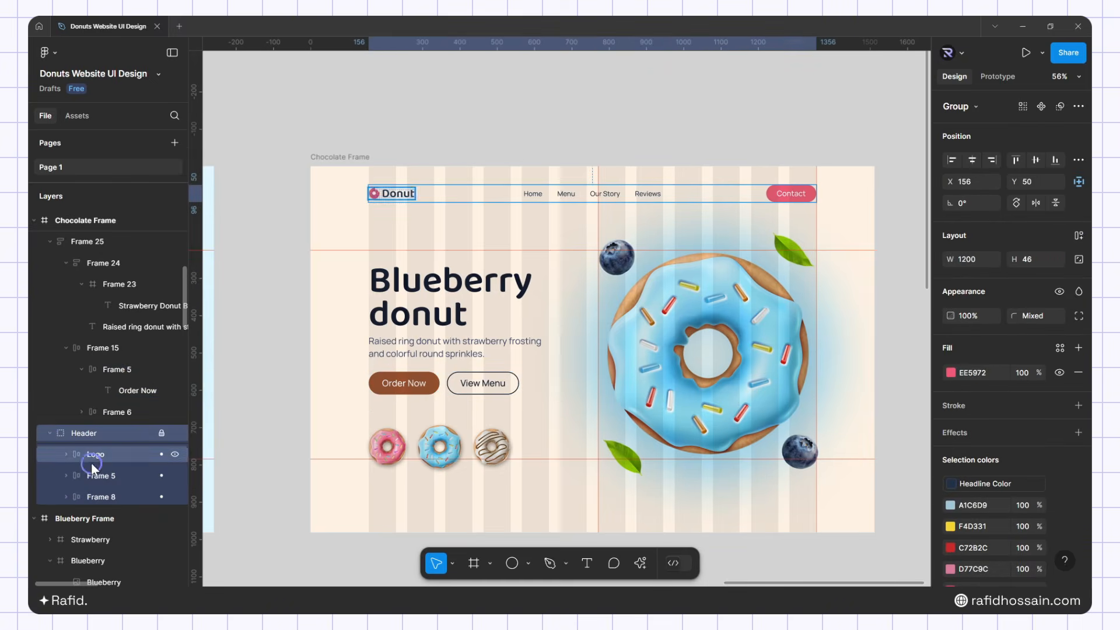
left_click(165, 472)
left_click(947, 456)
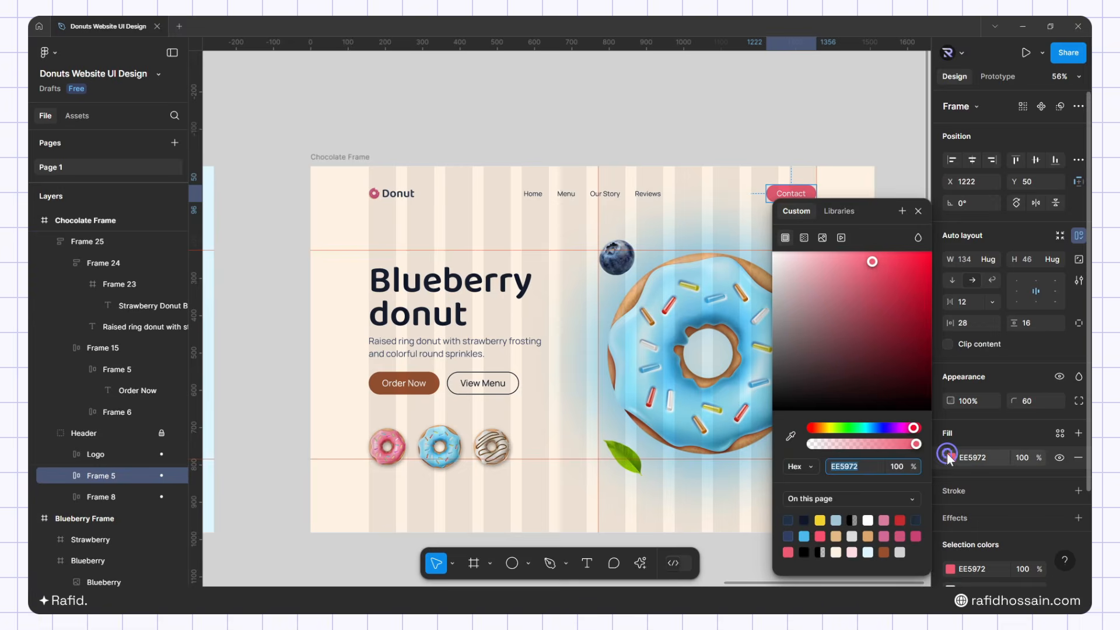
left_click(837, 210)
left_click(837, 430)
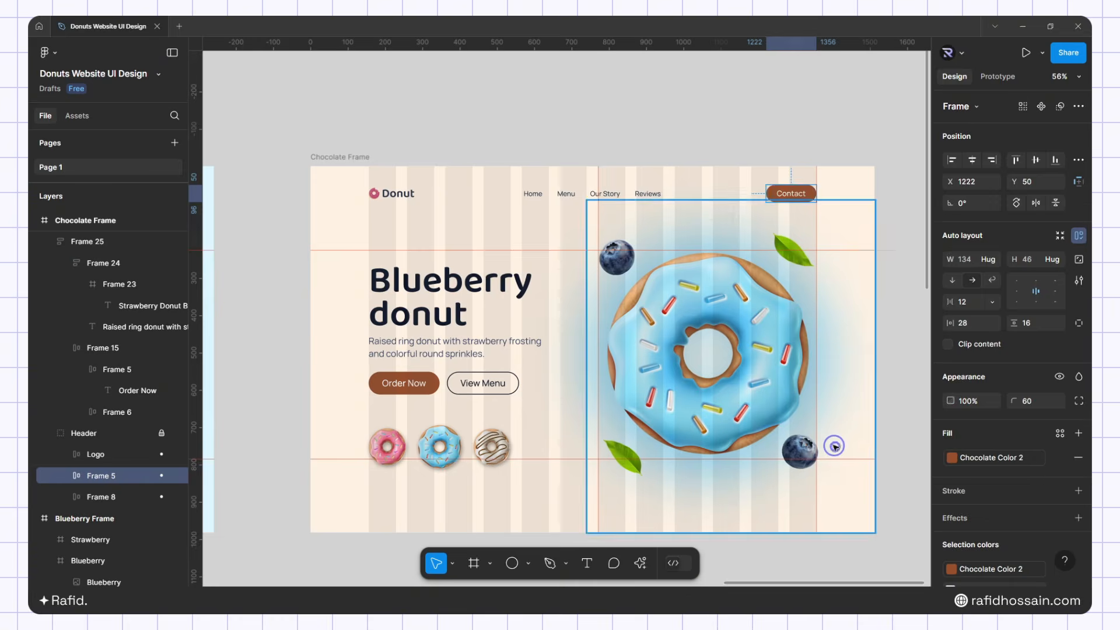
left_click(706, 121)
Rotate the large Blueberry Donut image in the Chocolate Frame to 180°
scroll(520, 117, "down", 2)
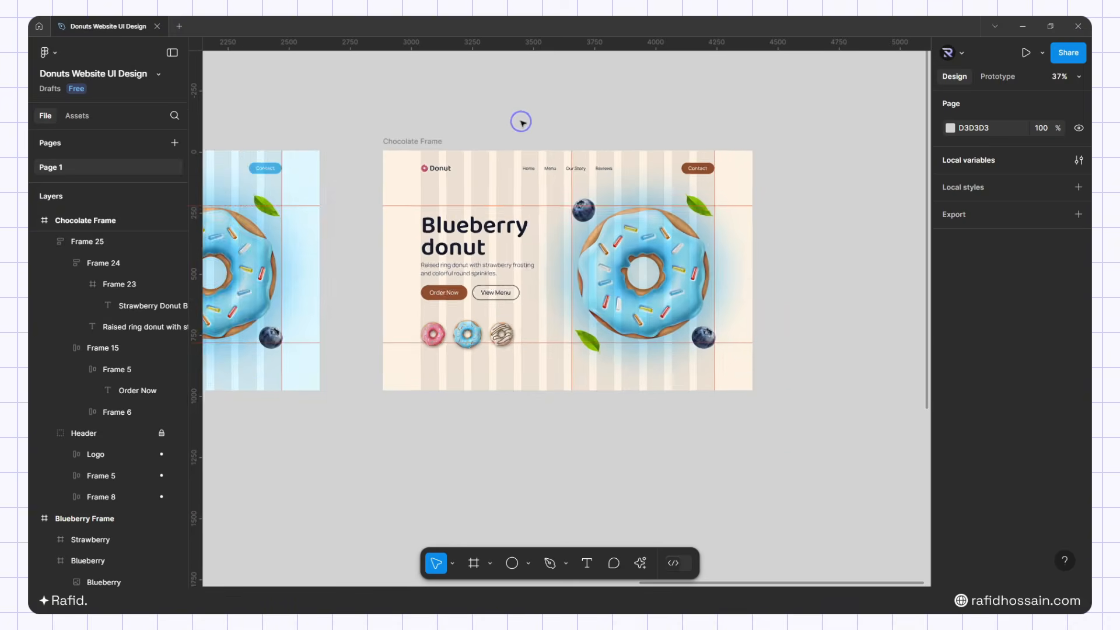
scroll(778, 217, "down", 2)
scroll(773, 220, "up", 2)
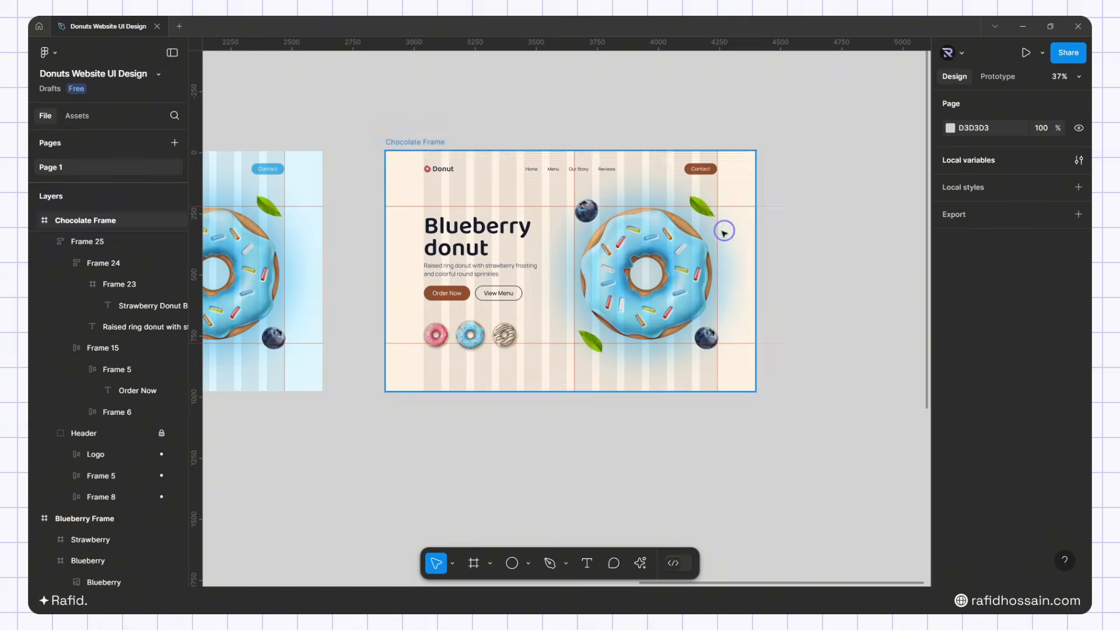
left_click(695, 245)
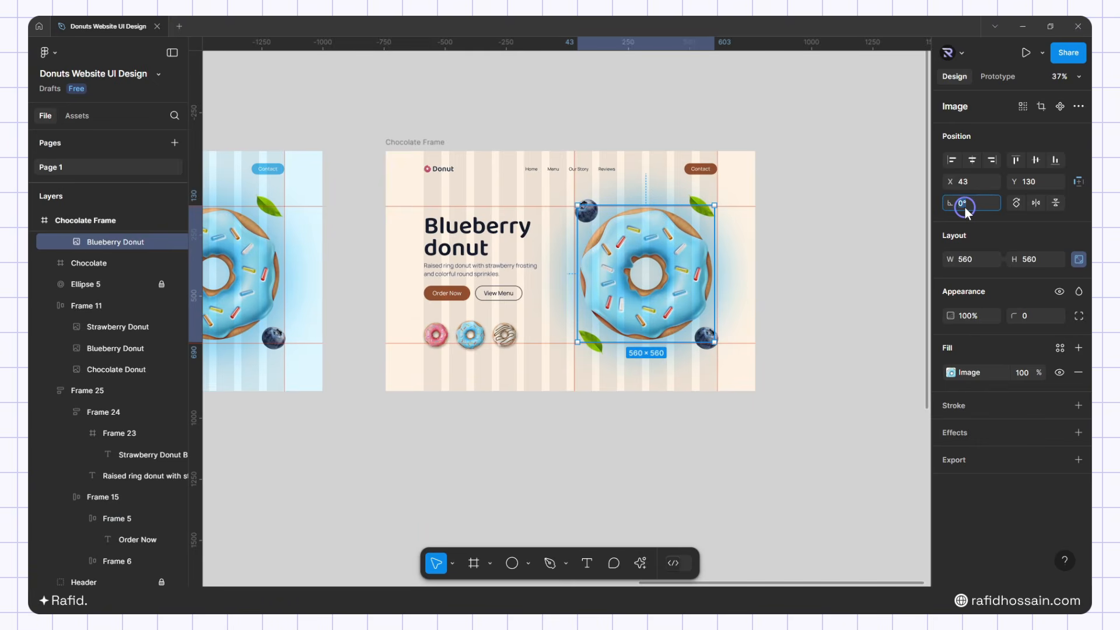
key("Return")
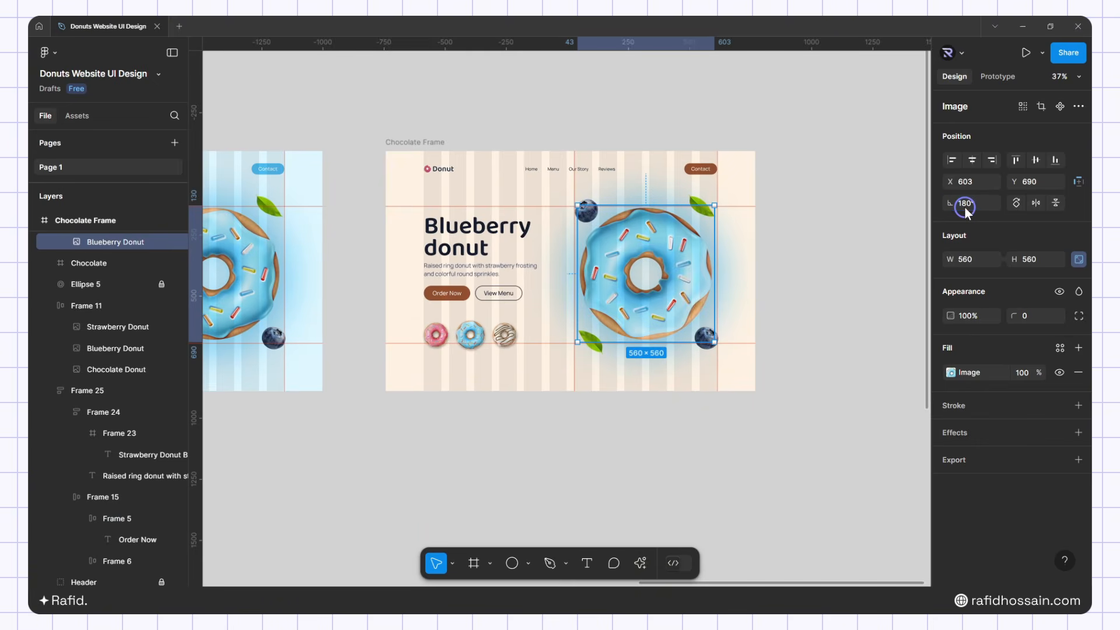
In the Chocolate Frame's Blueberry group, set the upper-right leaf's rotation to 80.82° and the lower-left leaf's rotation to -95.66°
scroll(707, 209, "up", 3)
left_click(700, 198)
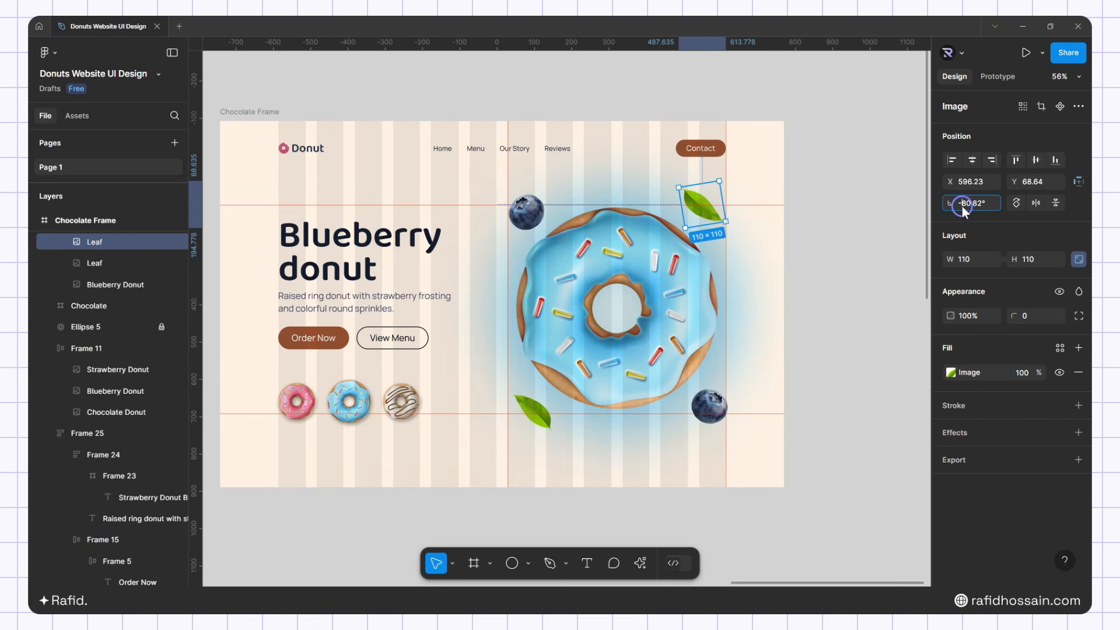
key("Return")
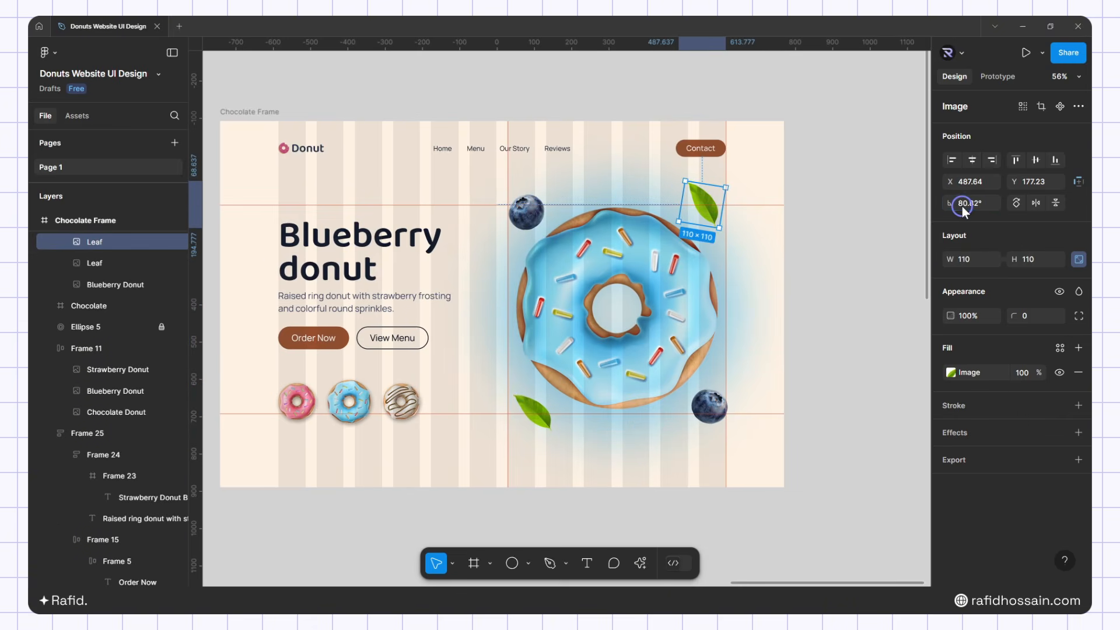
left_click(532, 417)
left_click(959, 203)
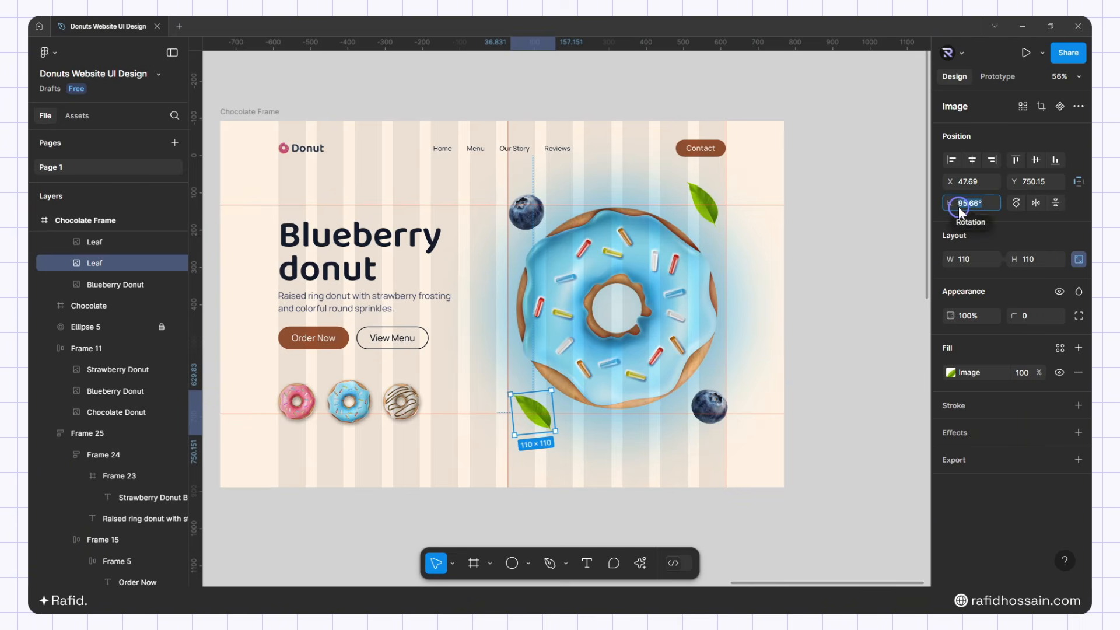
left_click(959, 207)
key("Return")
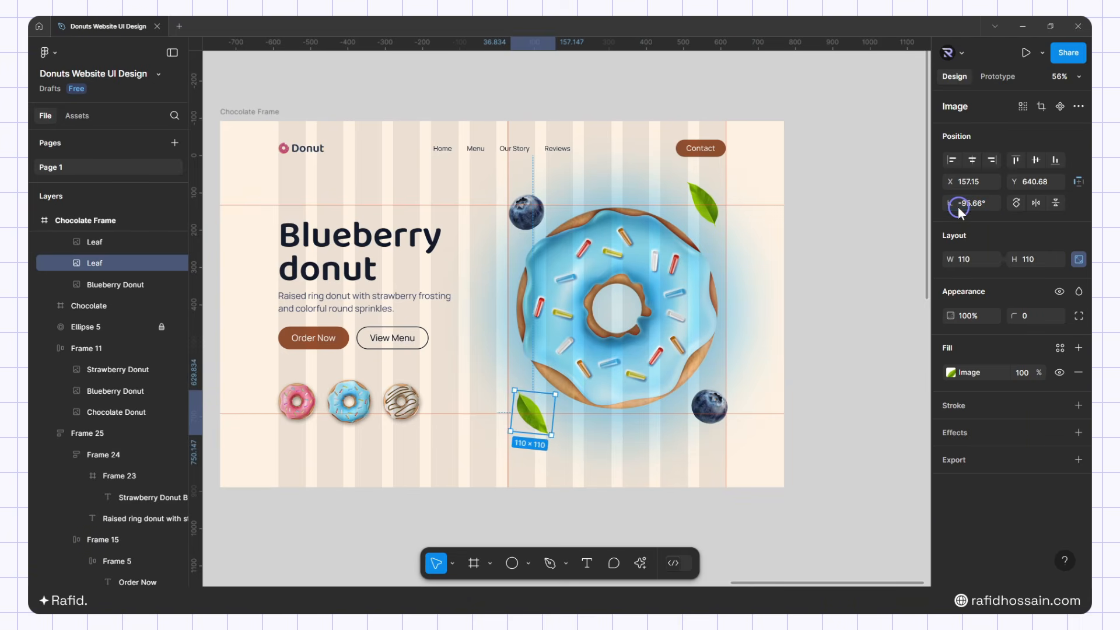
Reverse the rotation of both blueberries in the Chocolate Frame, setting the lower-right one to 37.93° and the upper-left one to -29.52°
left_click(735, 397)
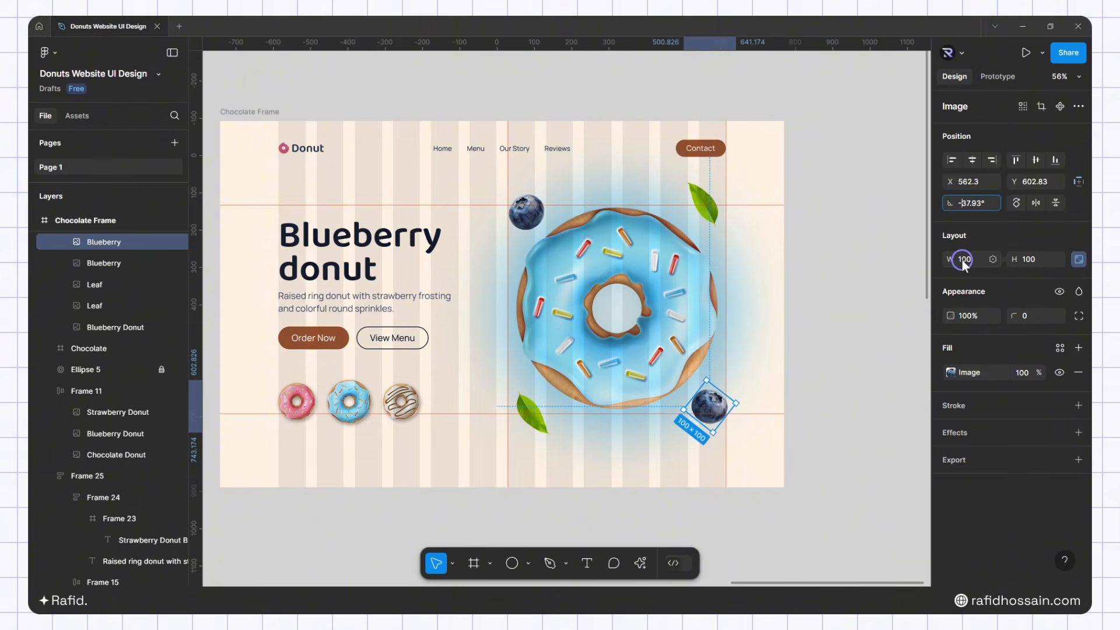
key("Return")
left_click(523, 207)
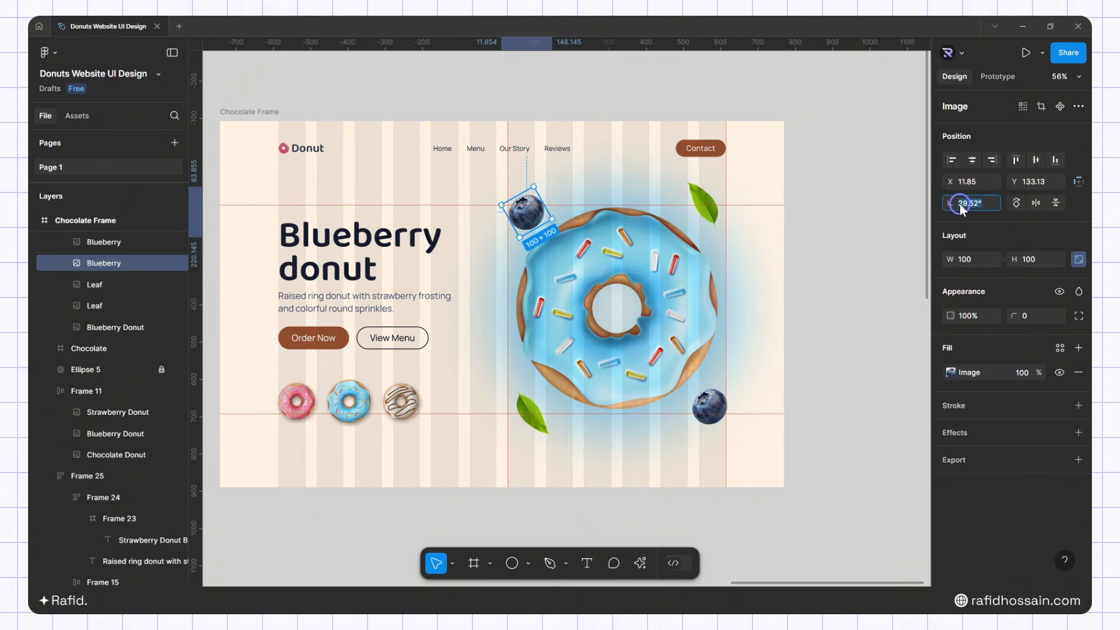
type("-")
key("Return")
Move the Blueberry image group horizontally out of the Chocolate Frame's visible area to X 1512
left_click(696, 206)
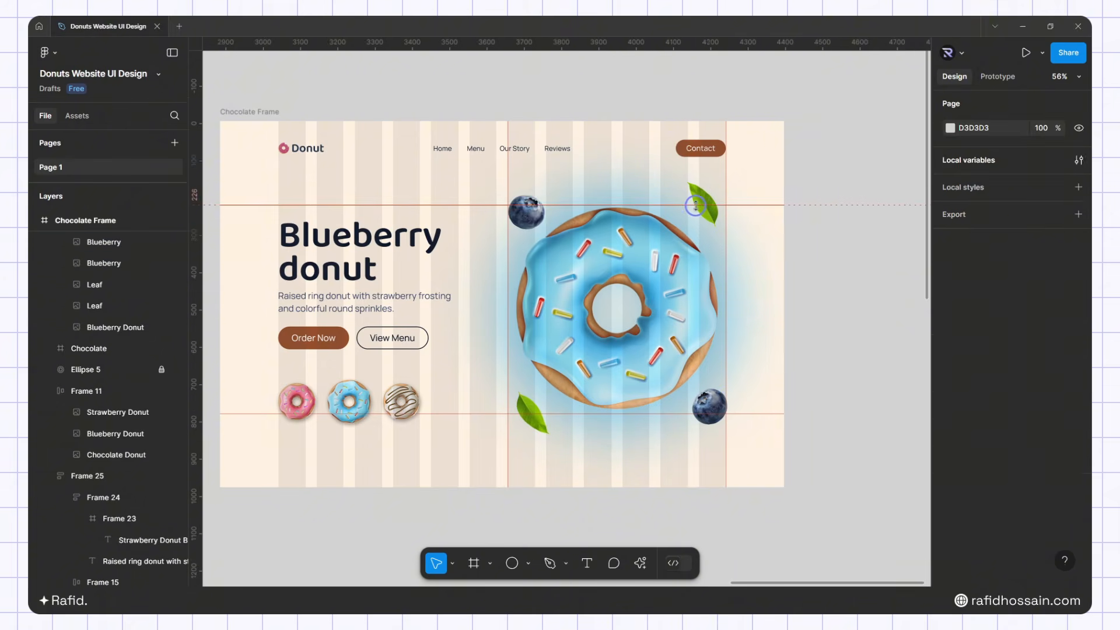
left_click(682, 245)
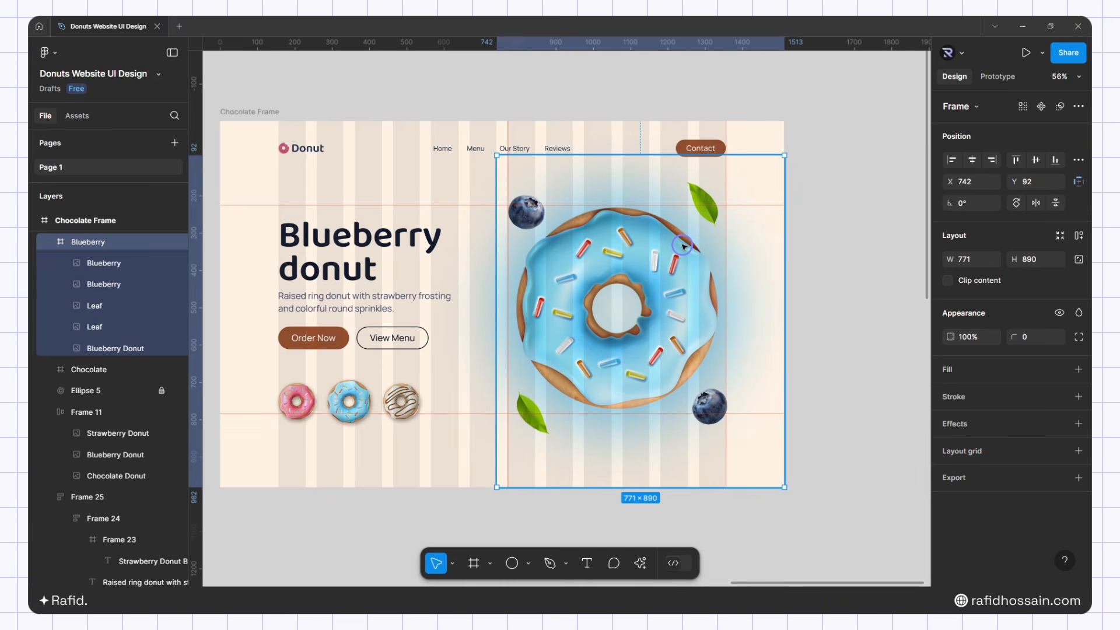
key("shift+Right")
key("shift+Right")
key("shift+Right")
key("shift+Right")
key("shift+Right")
key("shift+Right")
key("shift+Right")
key("shift+Right")
key("shift+Right")
key("shift+Right")
key("shift+Right")
key("shift+Right")
key("shift+Right")
key("shift+Right")
key("shift+Right")
key("shift+Right")
key("shift+Right")
key("shift+Right")
key("shift+Right")
key("shift+Right")
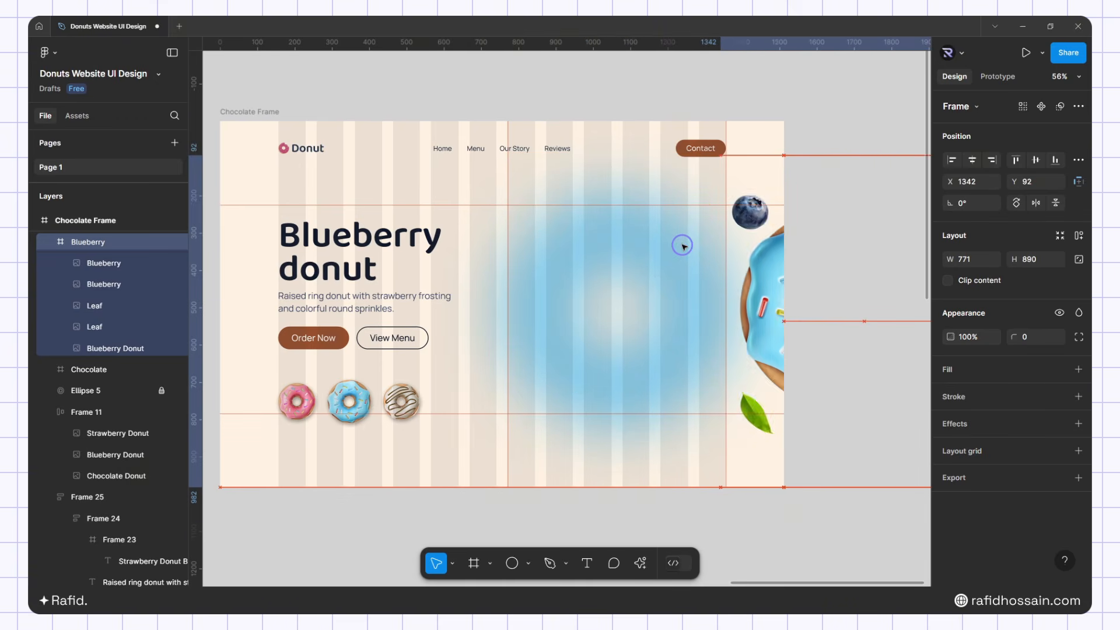
key("shift+Right")
key("shift+Right")
key("shift+Right")
key("shift+Right")
key("shift+Right")
key("shift+Right")
key("shift+Right")
key("shift+Right")
key("shift+Right")
key("shift+Right")
key("shift+Right")
key("shift+Right")
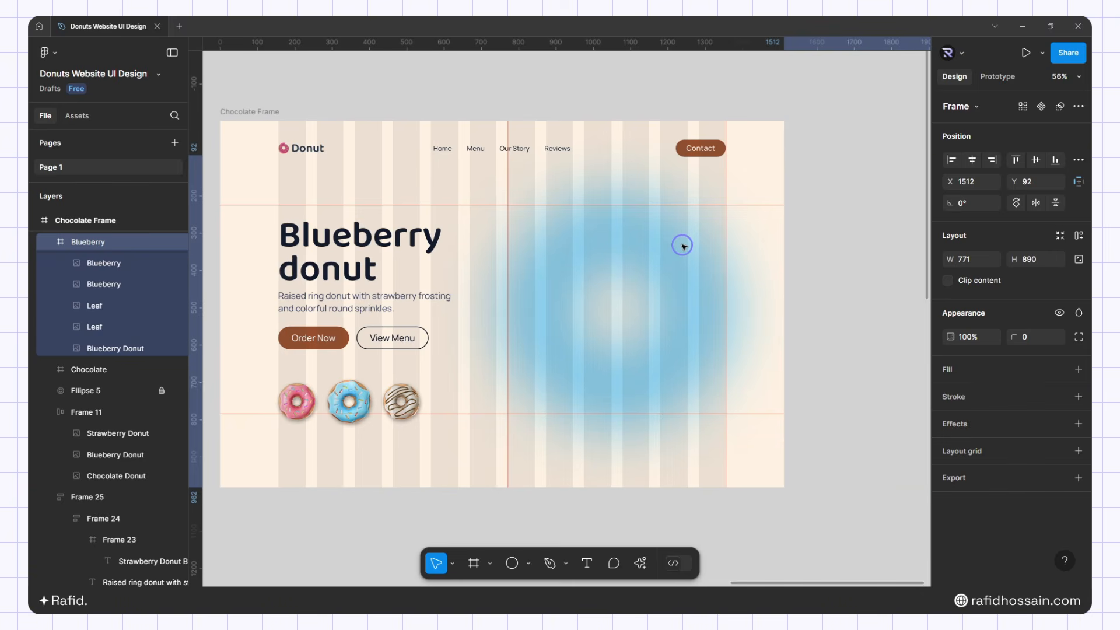
scroll(645, 107, "up", 10)
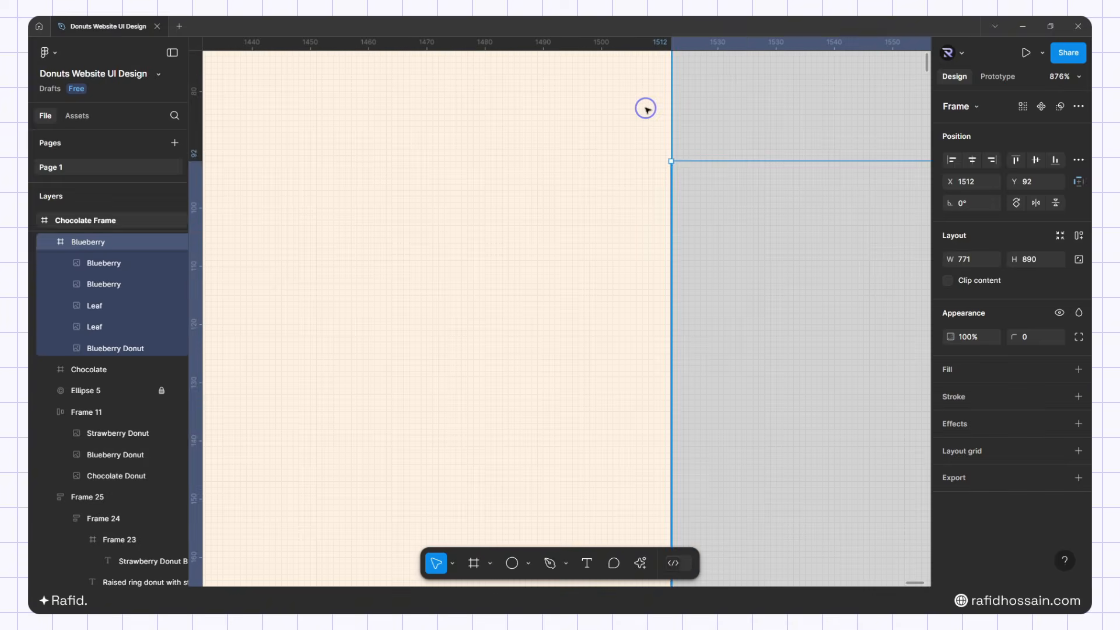
scroll(645, 108, "down", 10)
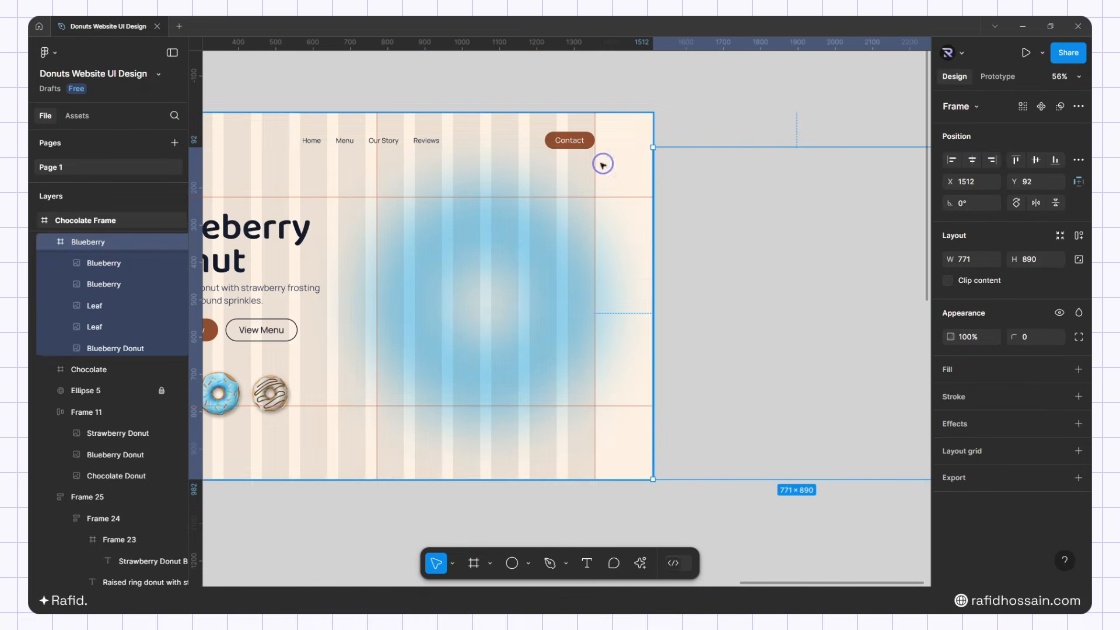
Move the Chocolate image group horizontally into the Chocolate Frame's visible area, placing it at X 741
left_click(107, 365)
key("shift+Left")
key("shift+Left")
key("shift+Left")
key("shift+Left")
key("shift+Left")
key("shift+Left")
key("shift+Left")
key("shift+Left")
key("shift+Left")
key("shift+Left")
key("shift+Left")
key("shift+Left")
key("shift+Left")
key("shift+Left")
key("shift+Left")
key("shift+Left")
key("shift+Left")
key("shift+Left")
key("shift+Left")
key("shift+Left")
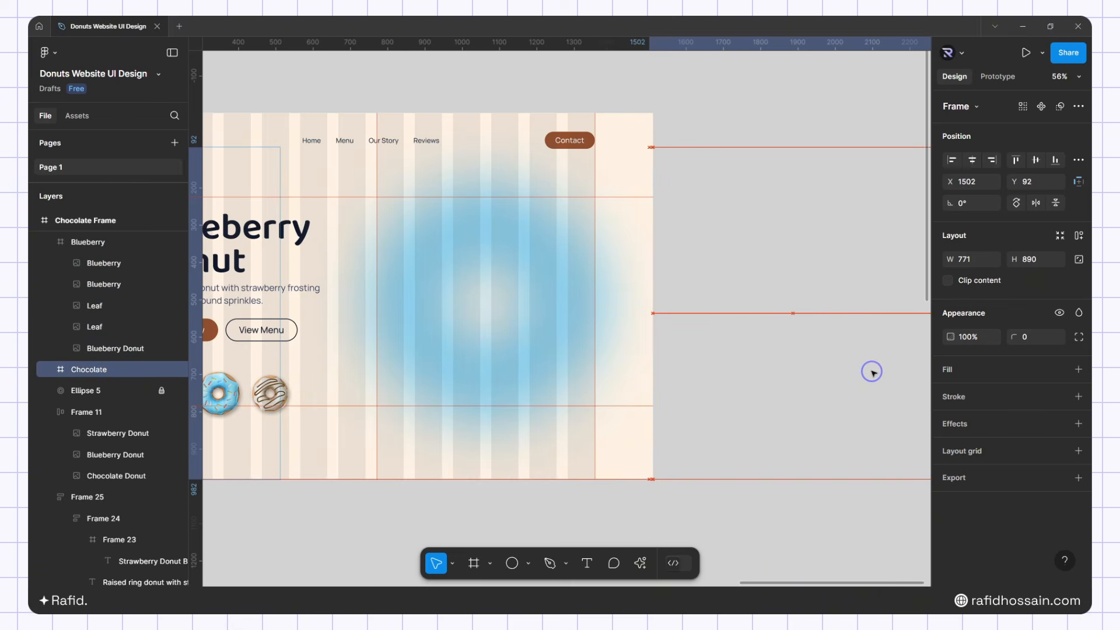
key("shift+Left")
key("shift+Left")
key("shift+Left")
key("shift+Left")
key("shift+Left")
key("shift+Left")
key("shift+Left")
key("shift+Left")
key("shift+Left")
key("shift+Left")
key("shift+Left")
key("shift+Left")
key("shift+Left")
key("shift+Left")
key("shift+Left")
key("shift+Left")
key("shift+Left")
key("shift+Left")
key("shift+Left")
key("shift+Left")
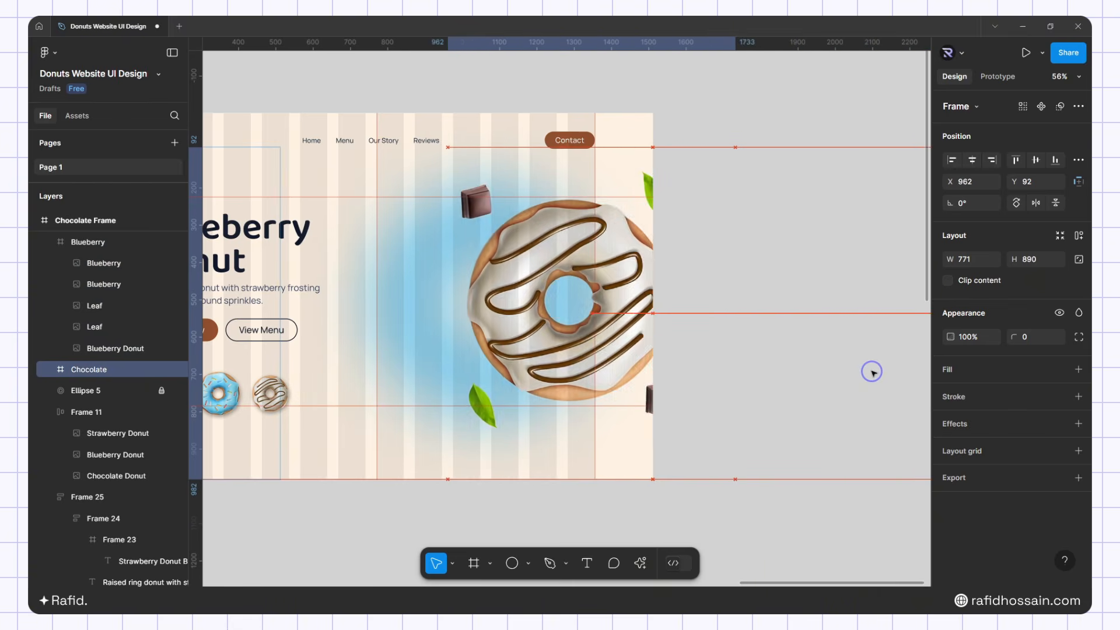
key("shift+Left")
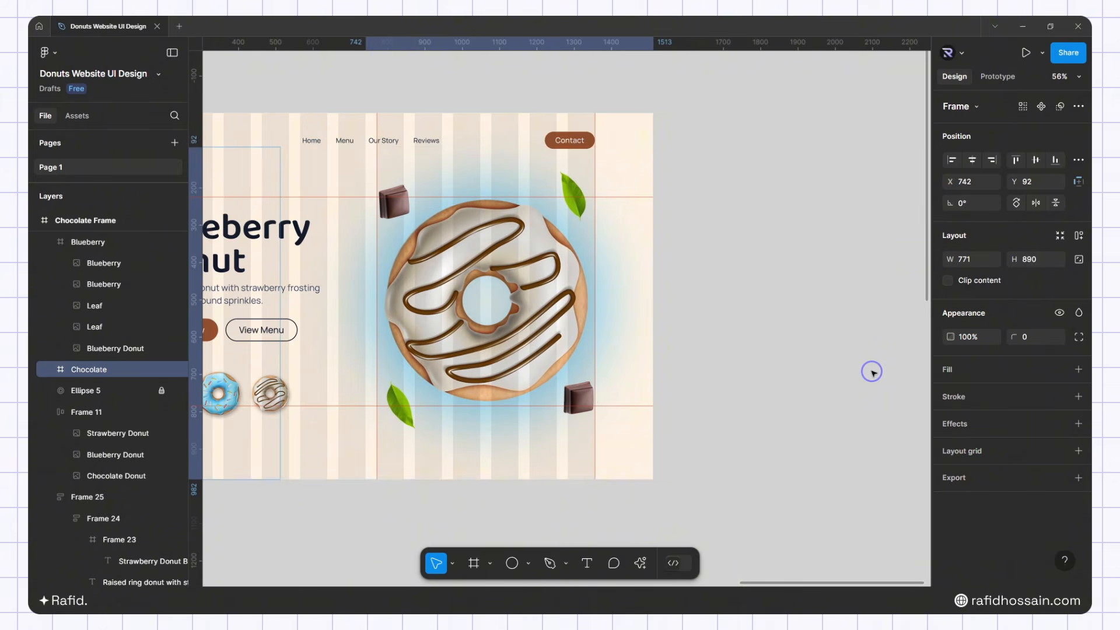
key("Left")
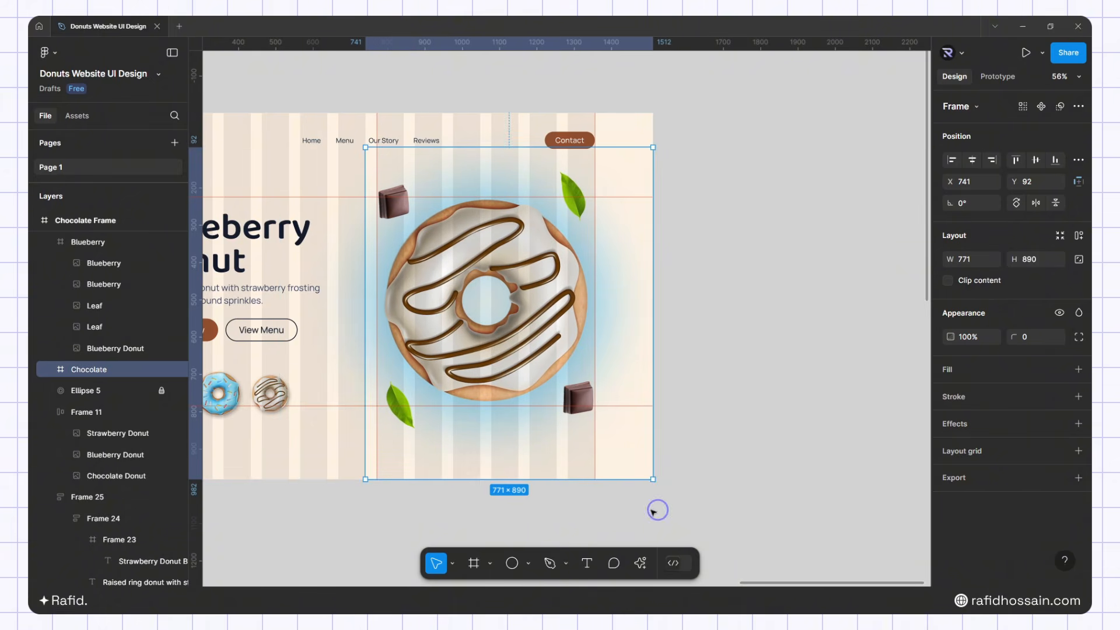
Change the fill of the locked blurred Ellipse 5 in the Chocolate Frame to Chocolate Color 2
scroll(760, 265, "down", 4)
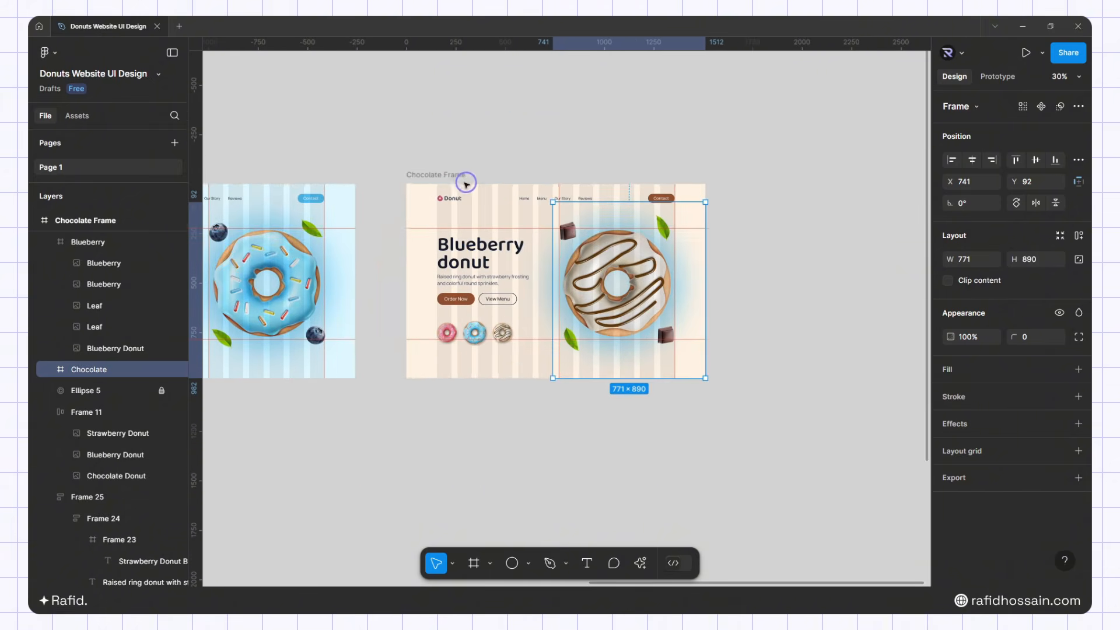
left_click(442, 174)
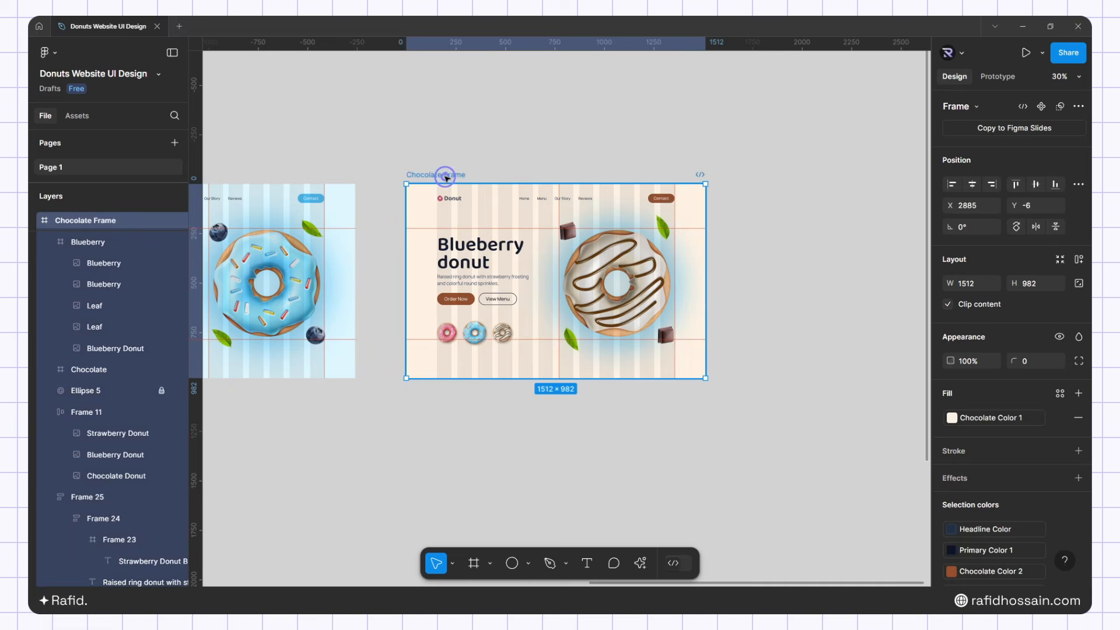
left_click(105, 389)
left_click(953, 393)
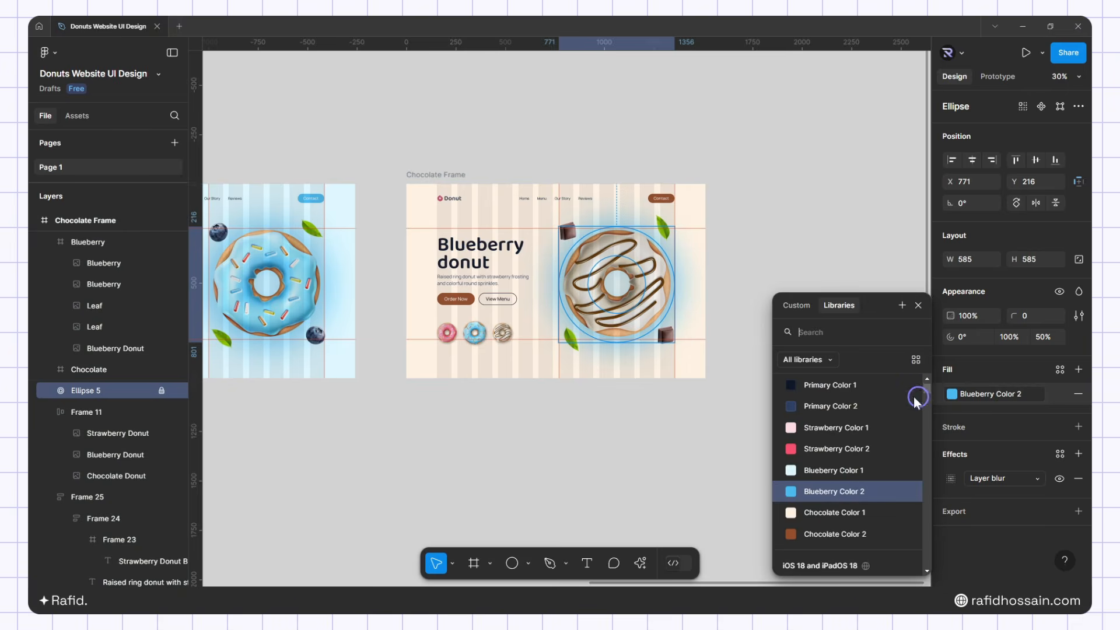
left_click(820, 532)
Set the rotation of the large Chocolate Donut image in the Chocolate Frame to 0°
scroll(635, 288, "up", 5)
left_click(670, 259)
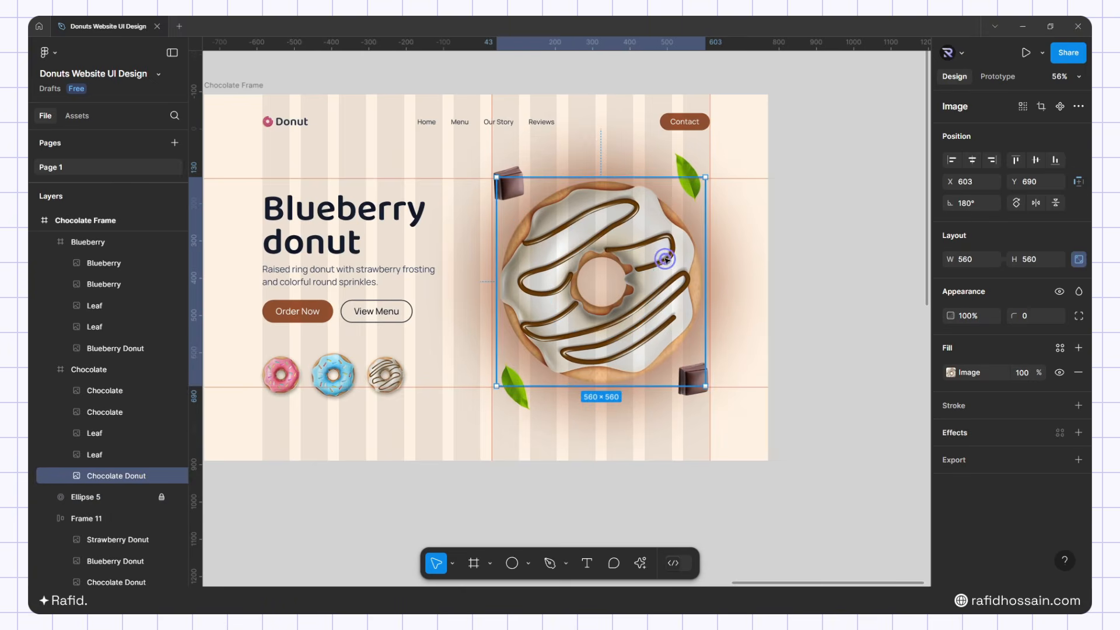
left_click(973, 209)
type("0")
key("Return")
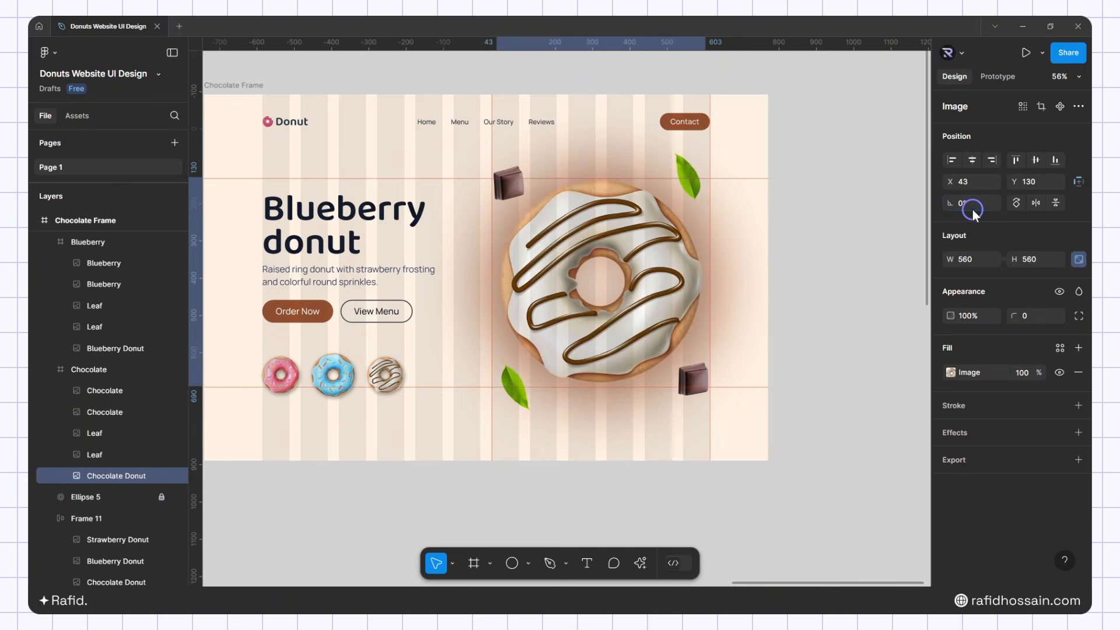
Rotate both leaves around the Chocolate Donut freehand, bringing the lower-left leaf to about 93°
left_click(690, 167)
left_click_drag(714, 196, 642, 152)
left_click(513, 385)
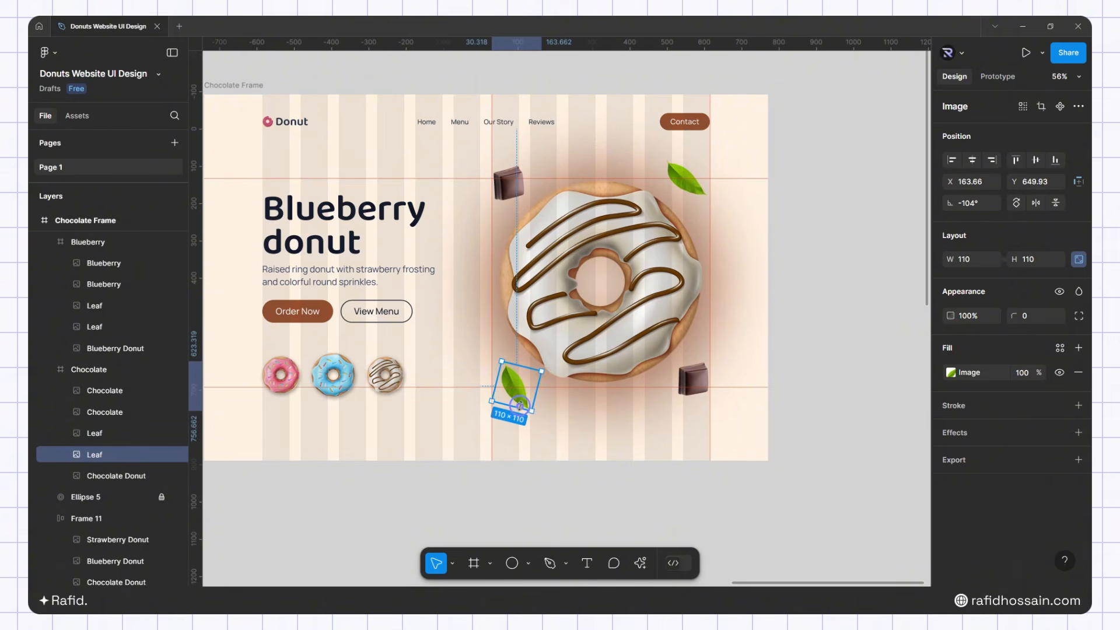
left_click_drag(538, 417, 478, 355)
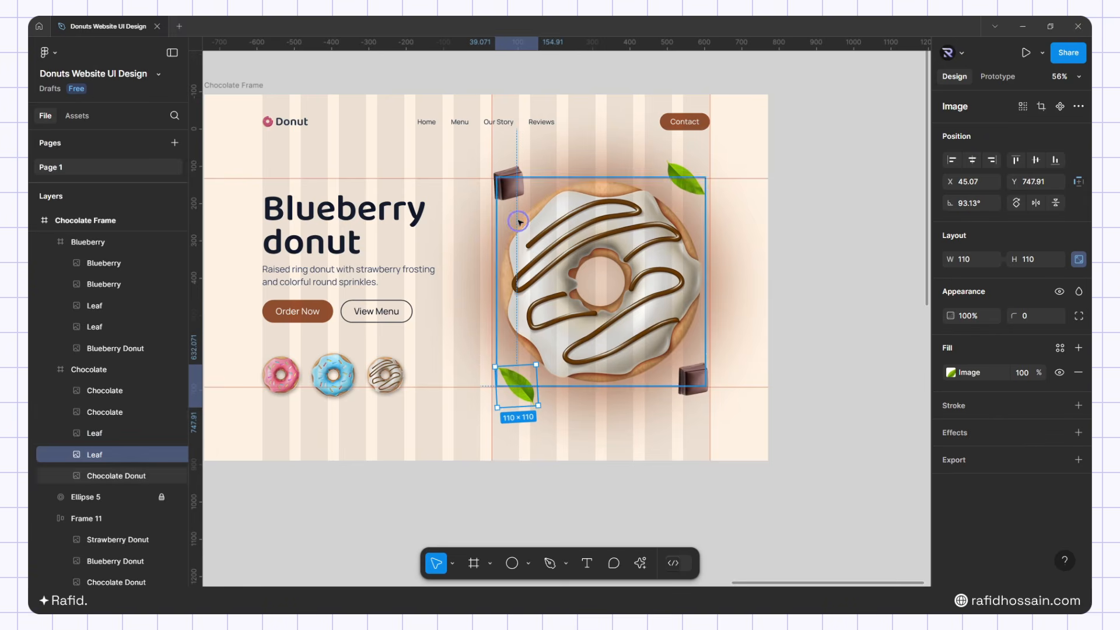
Rotate both chocolate pieces beside the Chocolate Donut freehand, bringing the lower-right piece to about -11°
left_click(505, 183)
left_click(523, 226)
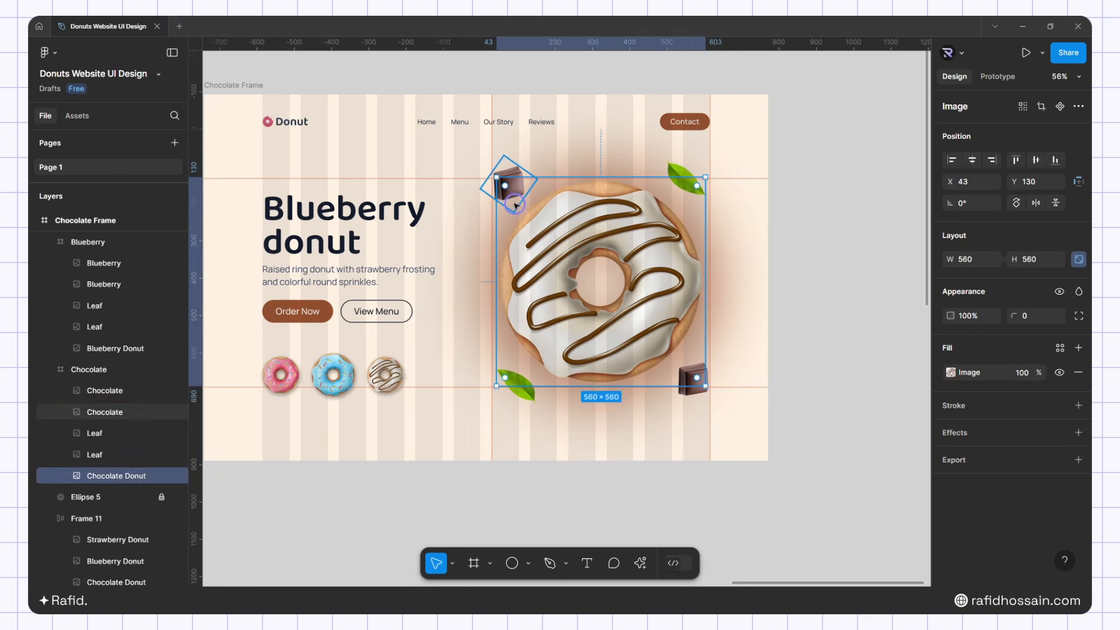
left_click(510, 196)
left_click_drag(517, 223, 536, 129)
left_click(693, 379)
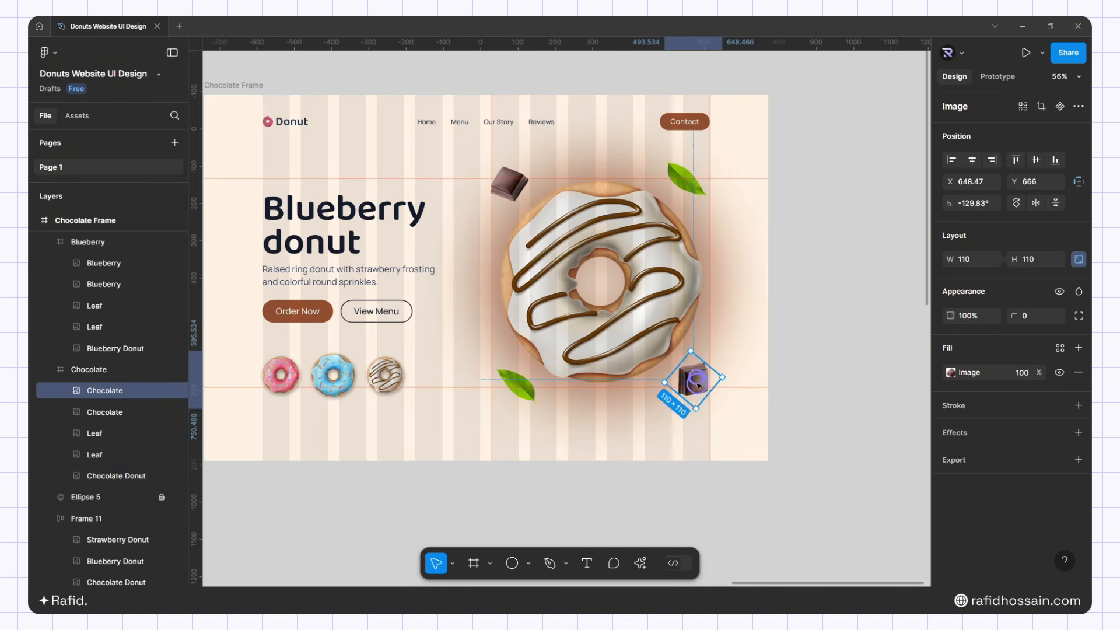
left_click_drag(696, 427, 733, 349)
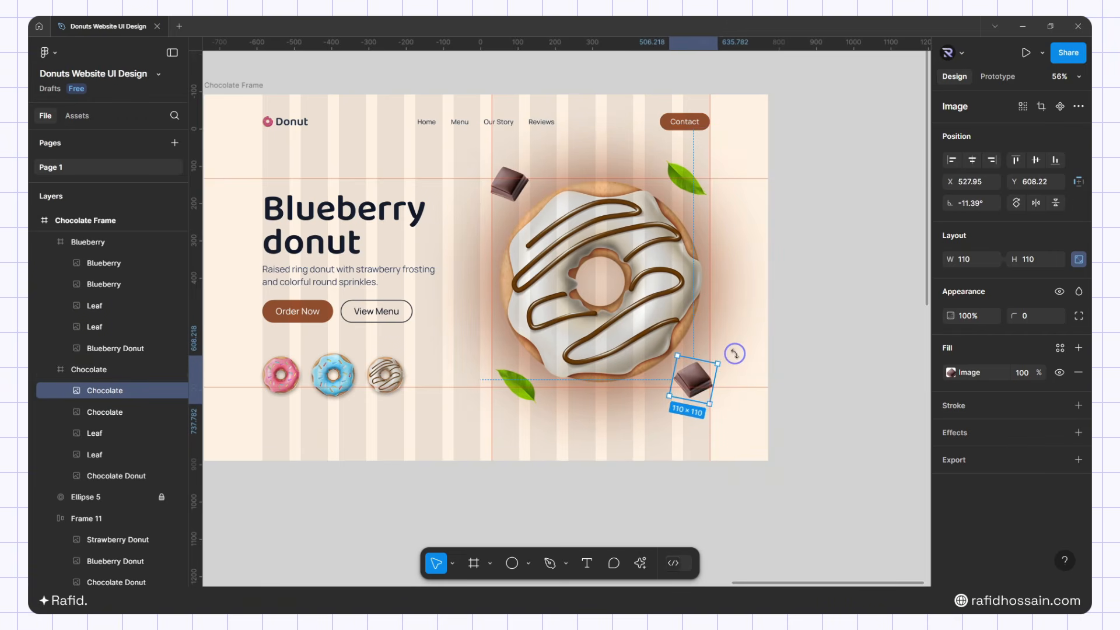
left_click(745, 325)
left_click(800, 257)
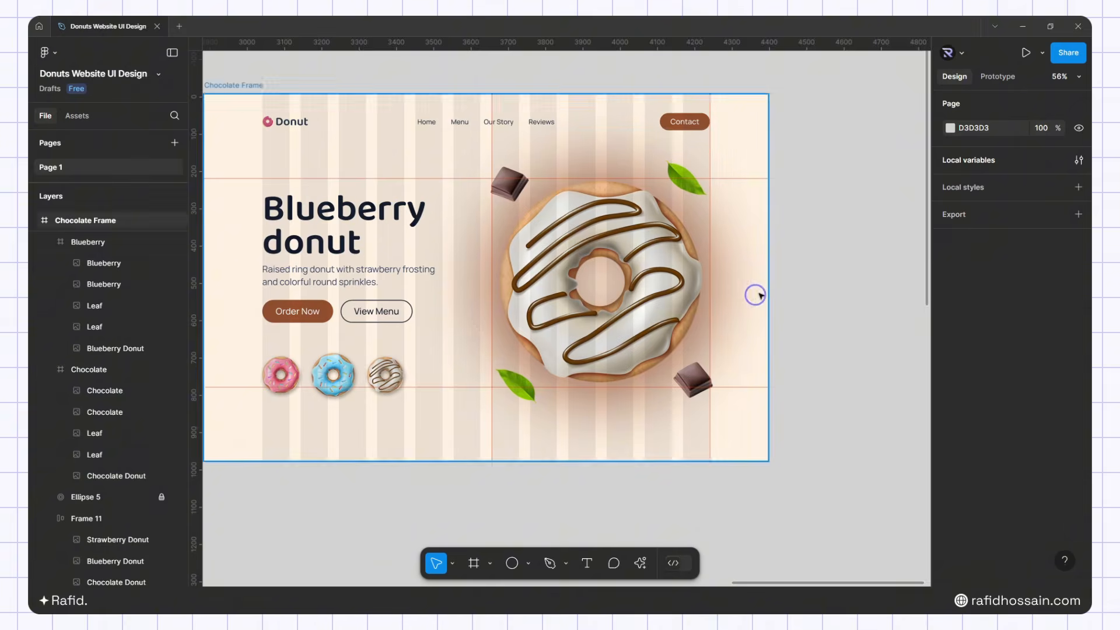
Resize the Chocolate Frame's thumbnails, setting the Blueberry Donut to 100 × 100 and the Chocolate Donut to 120 × 120
scroll(772, 283, "down", 2)
left_click(407, 355, "ctrl")
left_click(965, 261)
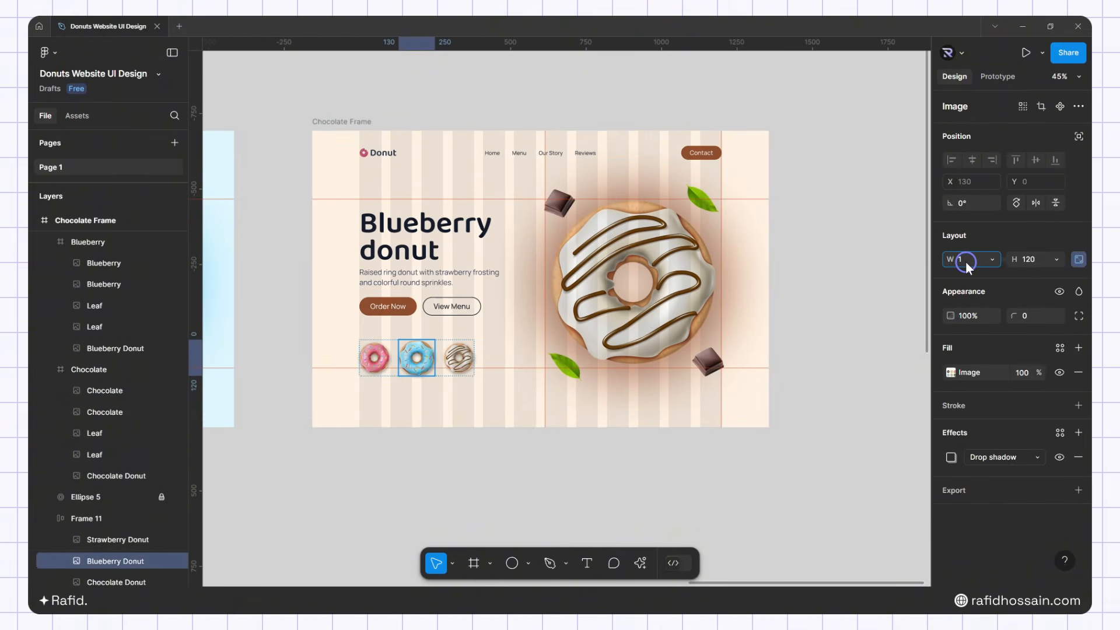
key("Return")
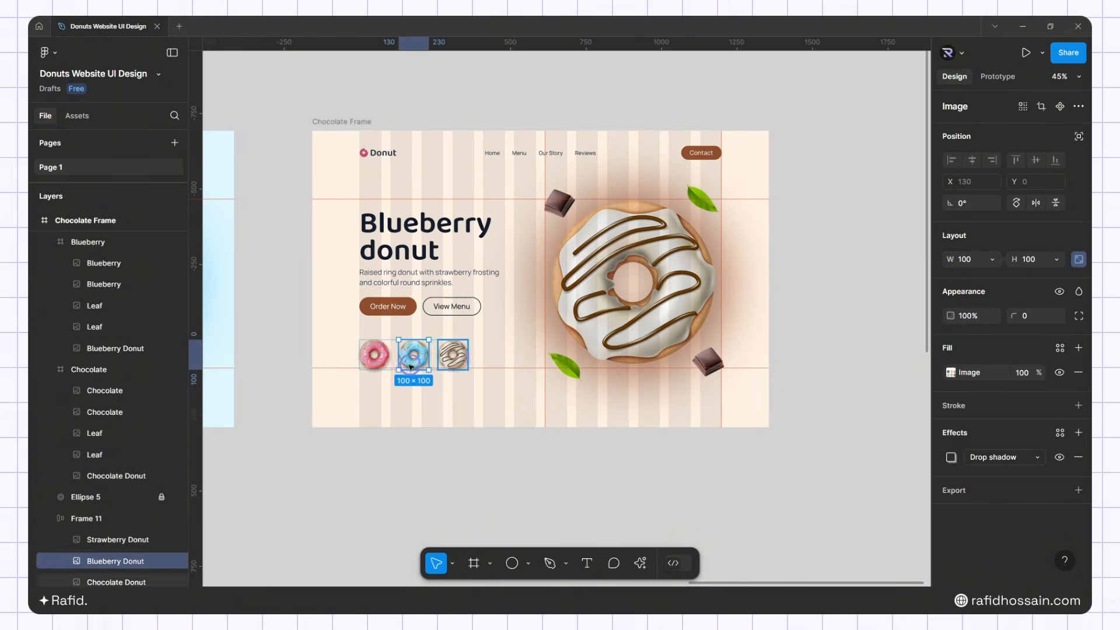
left_click(460, 360)
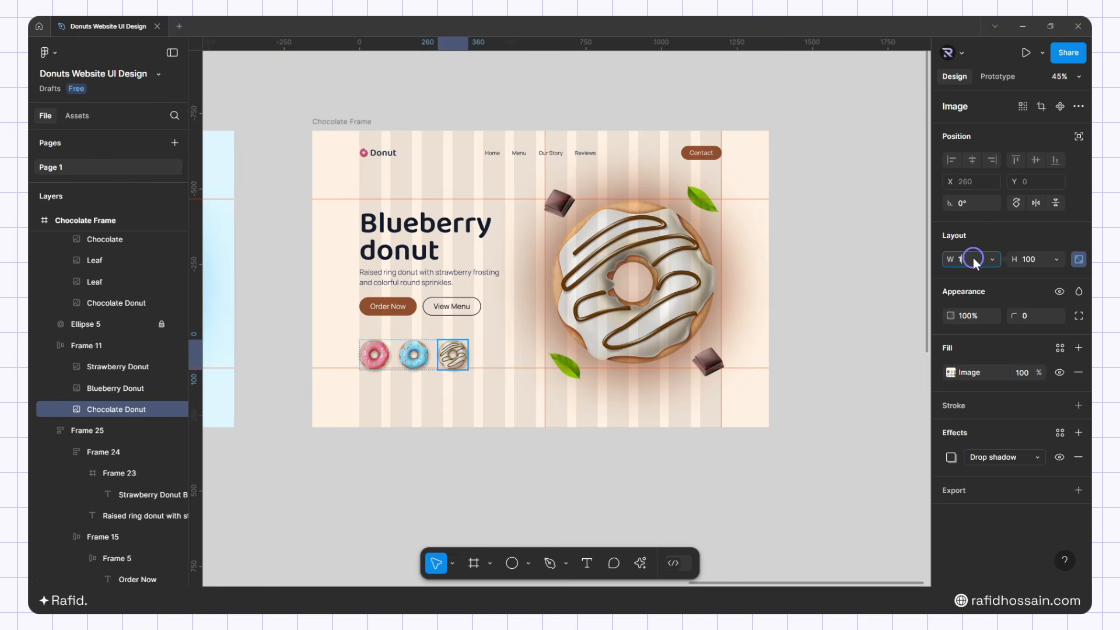
key("Return")
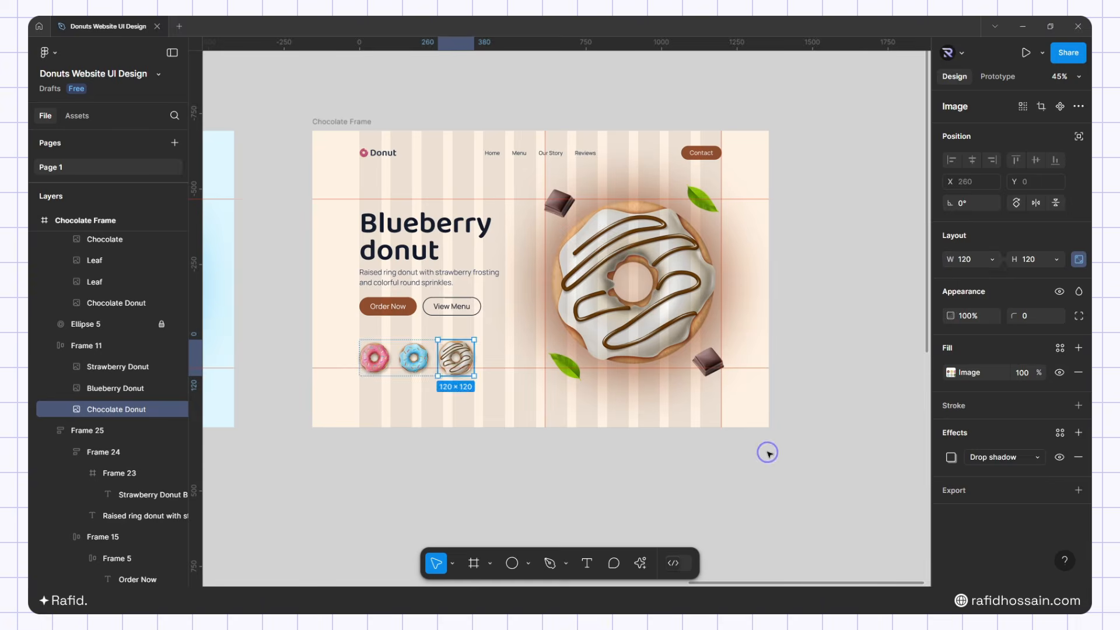
left_click(767, 449)
Add an on-click prototype link from the Blueberry Donut thumbnail in the Strawberry Frame to the Blueberry Frame
scroll(819, 161, "down", 2)
scroll(820, 161, "down", 5)
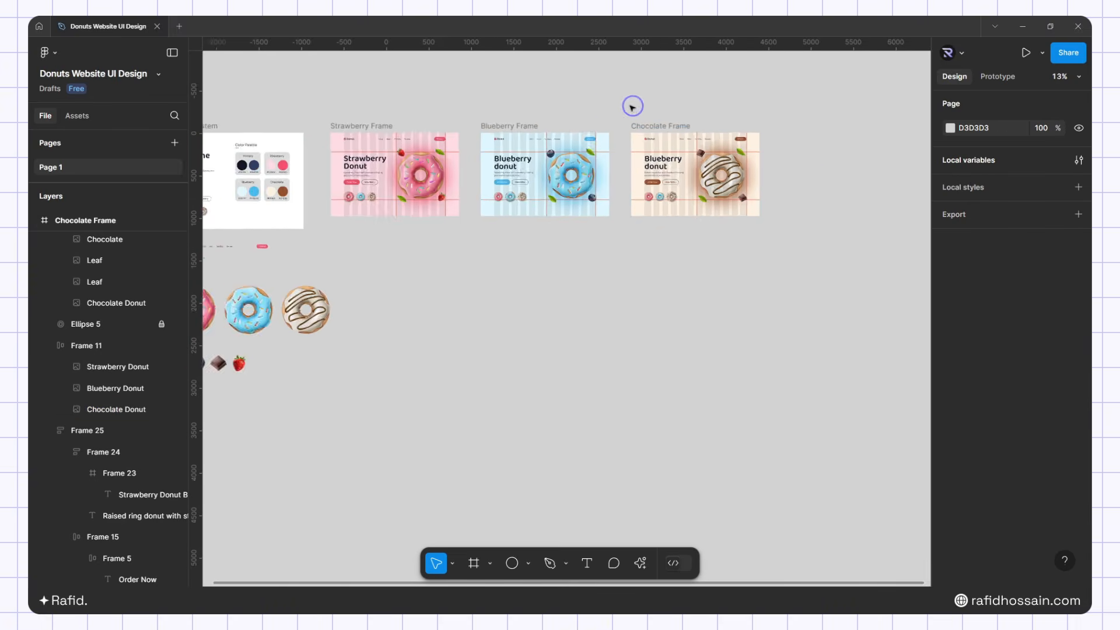
scroll(469, 98, "up", 1)
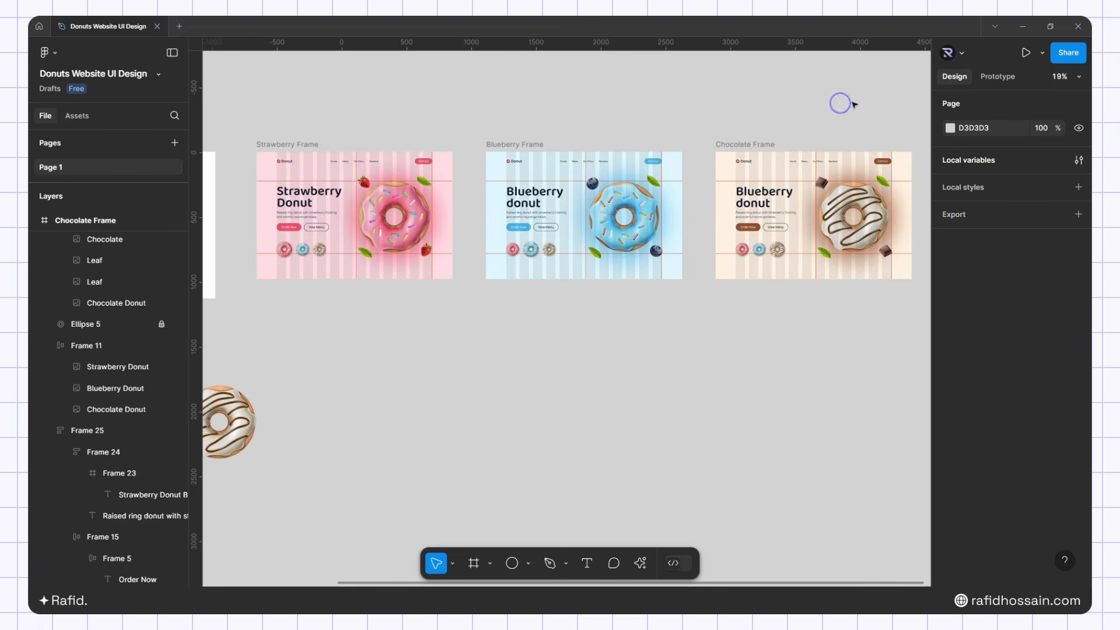
left_click(995, 77)
left_click(262, 150)
scroll(327, 169, "up", 1)
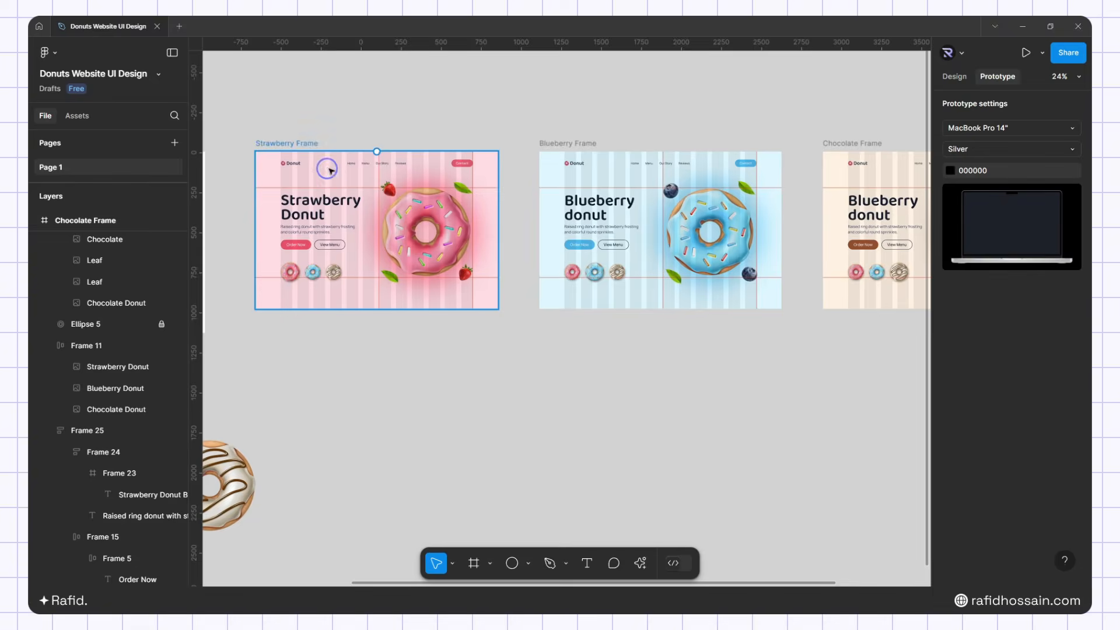
scroll(329, 170, "up", 1)
left_click(306, 293)
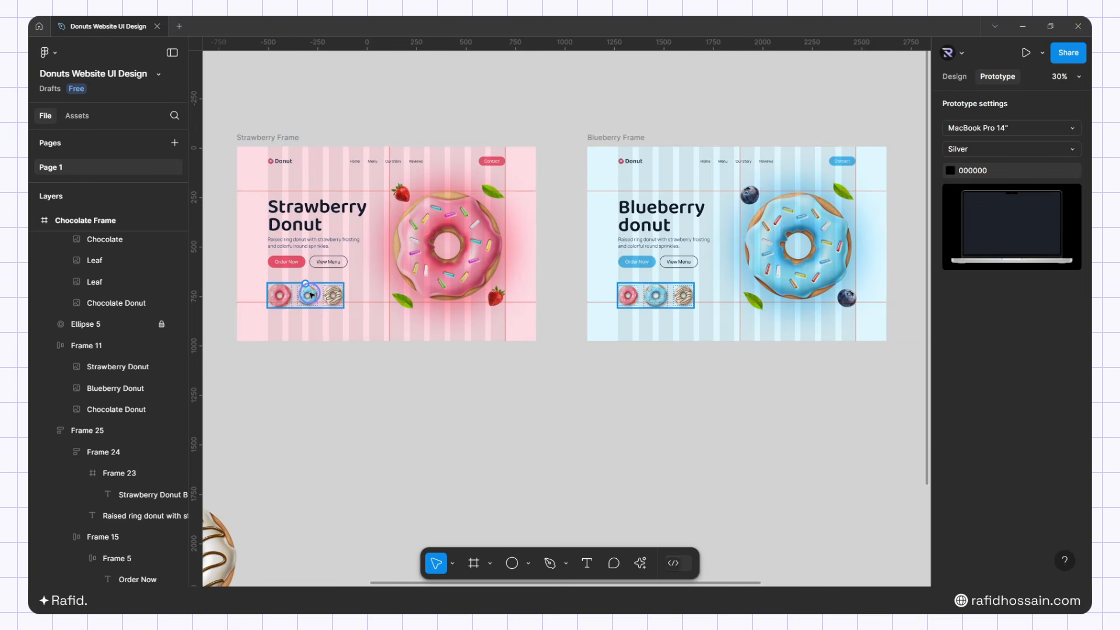
double_click(312, 295)
left_click_drag(317, 297, 604, 302)
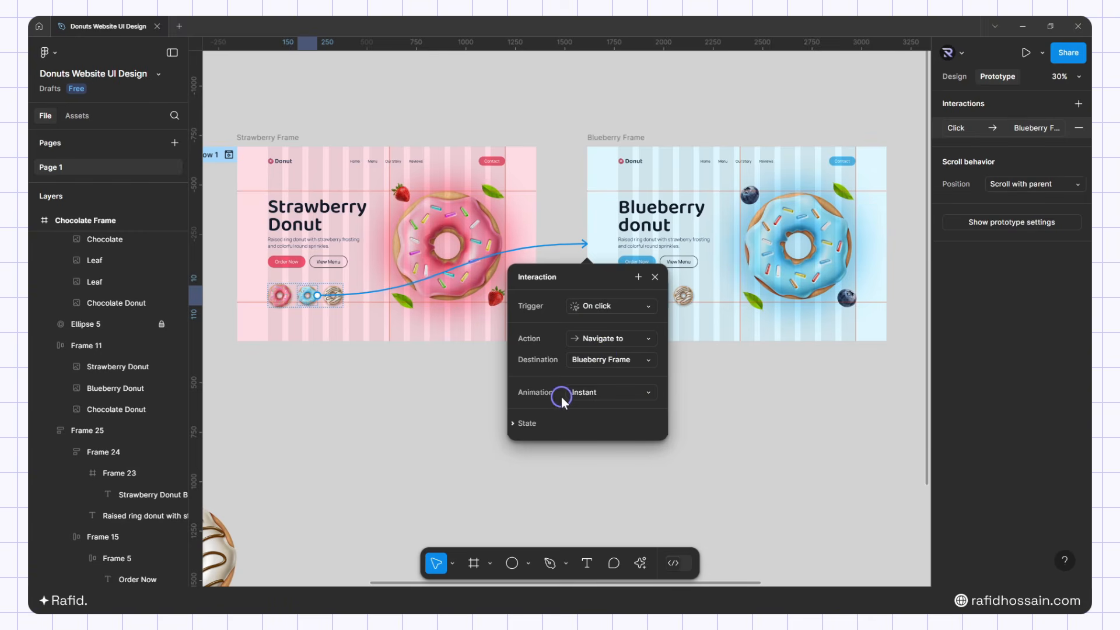
Set the link's animation to Smart animate with an Ease in and out curve and a duration of 1000 ms
left_click(588, 393)
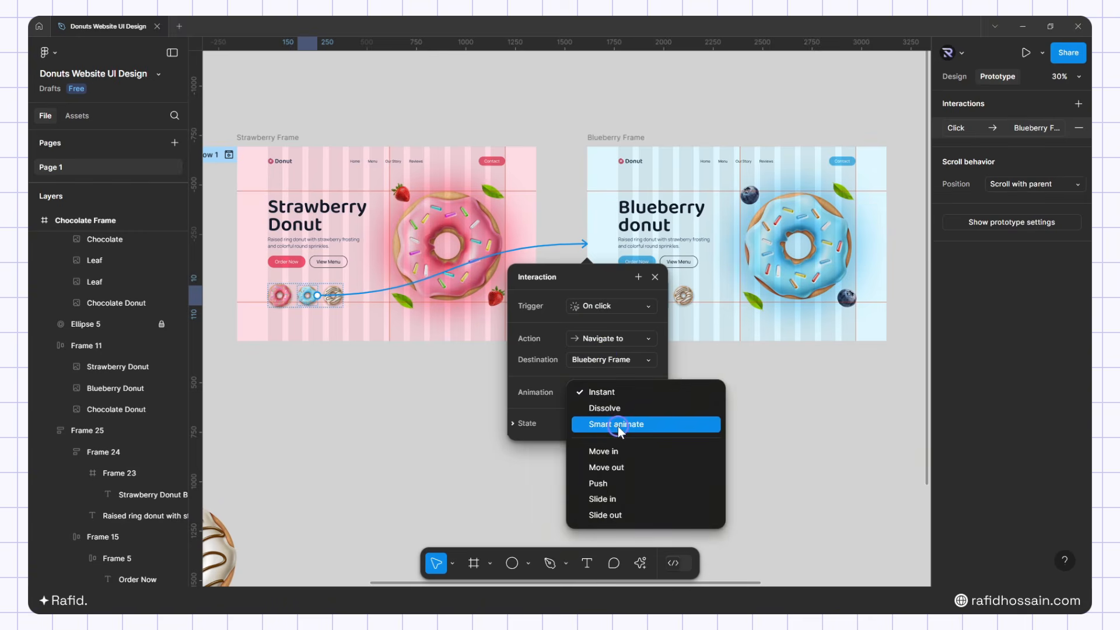
left_click(618, 425)
left_click(600, 415)
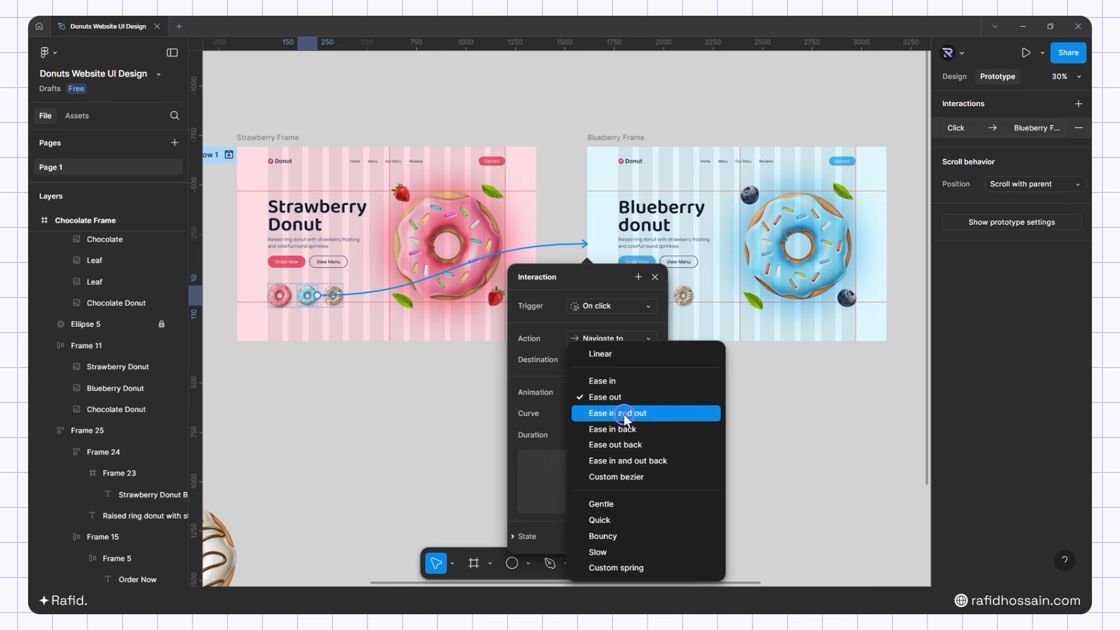
left_click(624, 414)
left_click(601, 436)
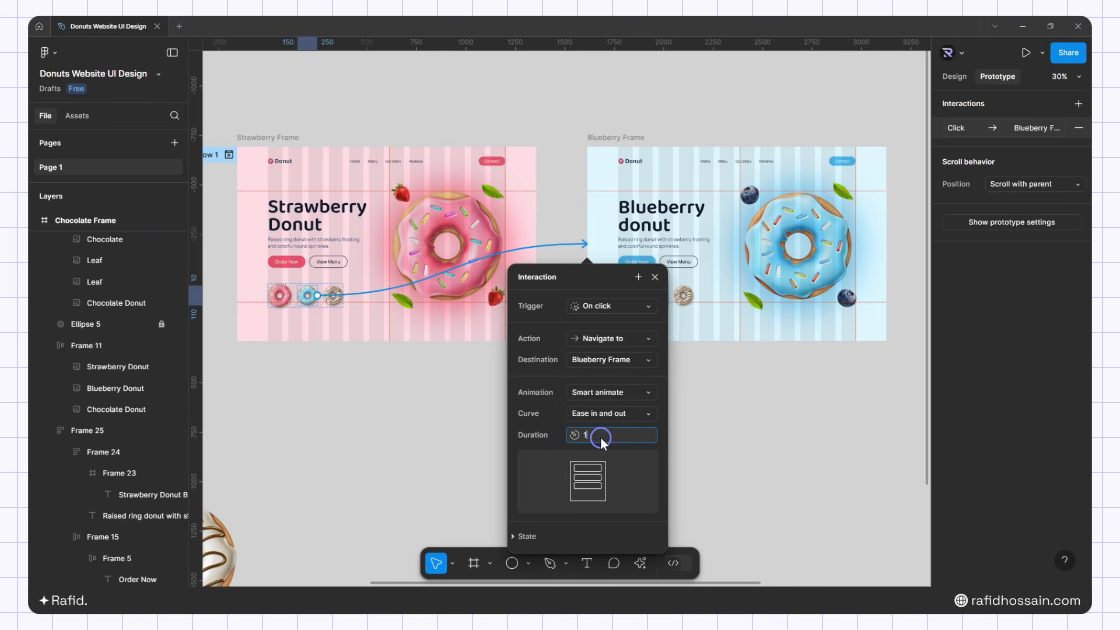
key("Return")
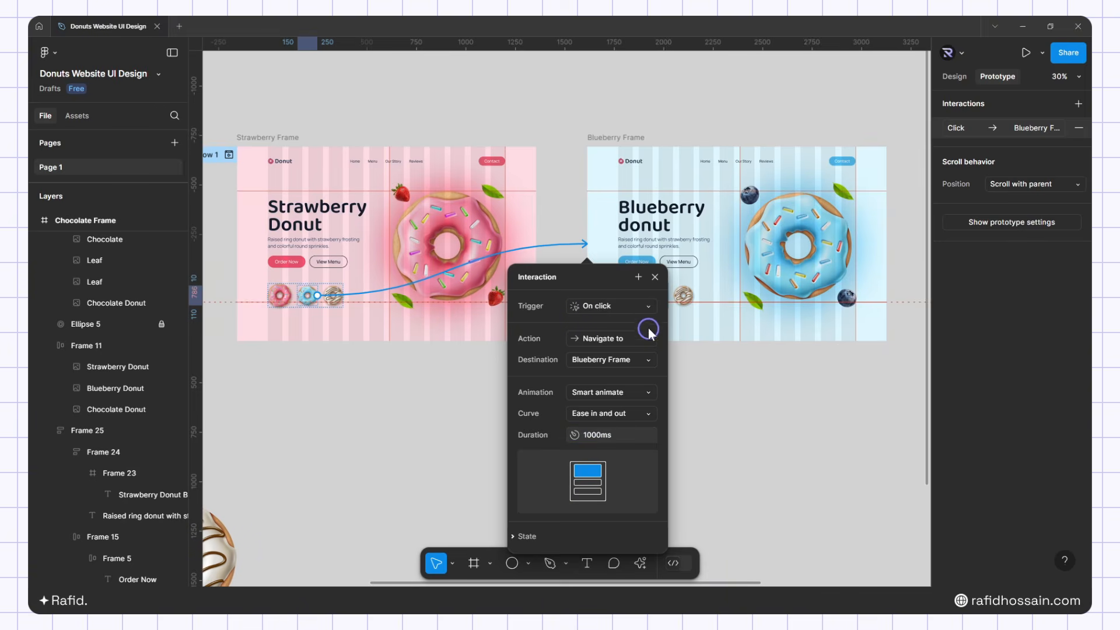
left_click(657, 277)
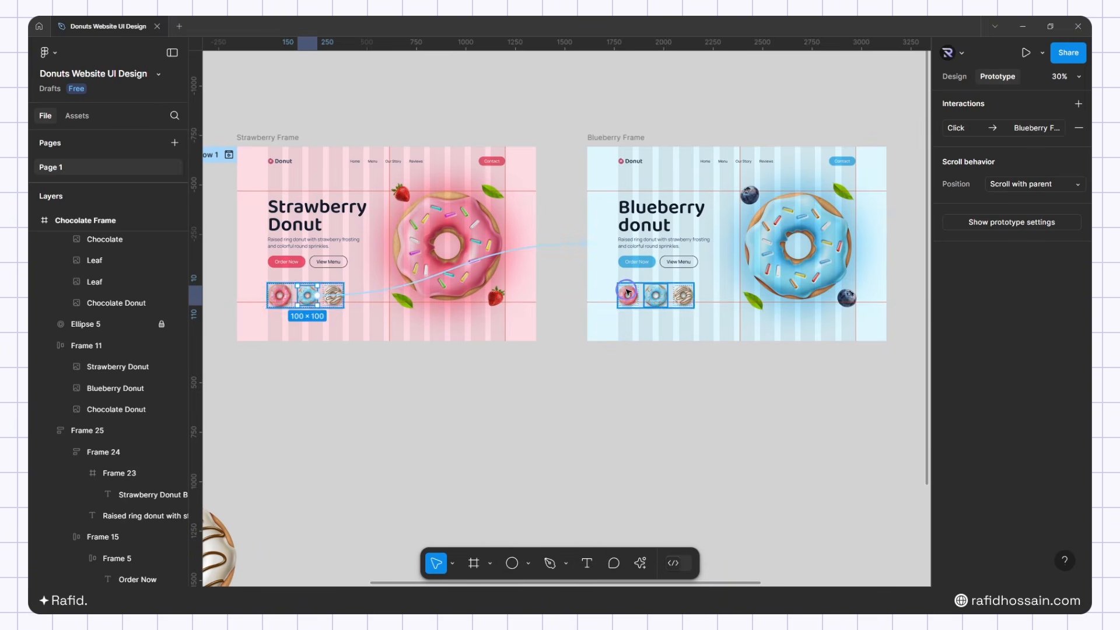
Link the Strawberry Donut thumbnail in the Blueberry Frame back to the Strawberry Frame, keeping the Smart animate settings
left_click(628, 294)
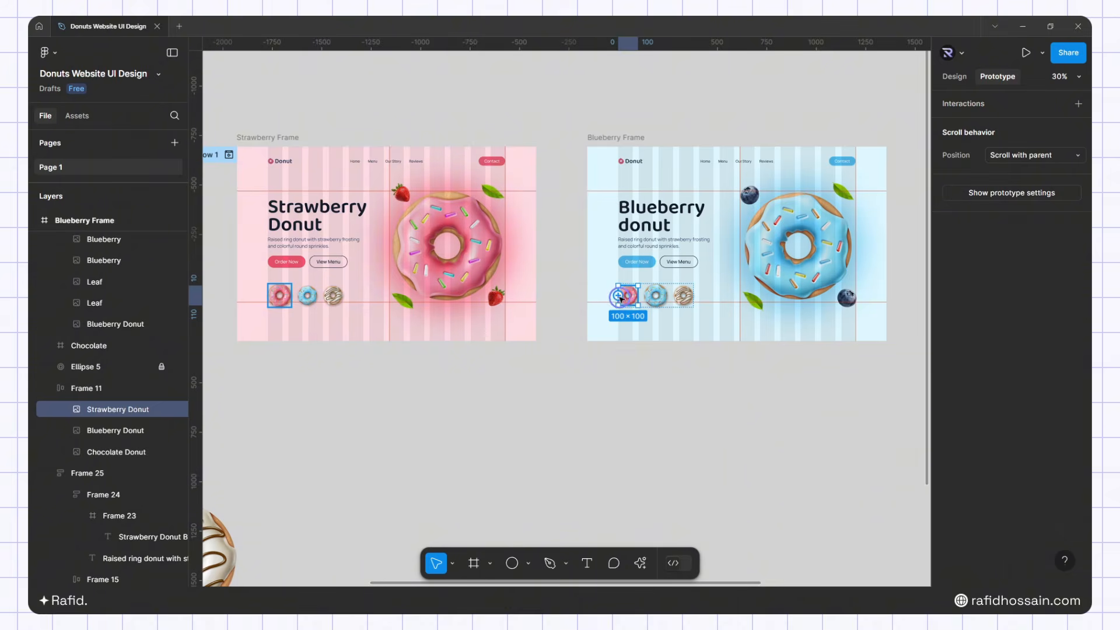
left_click_drag(620, 297, 520, 279)
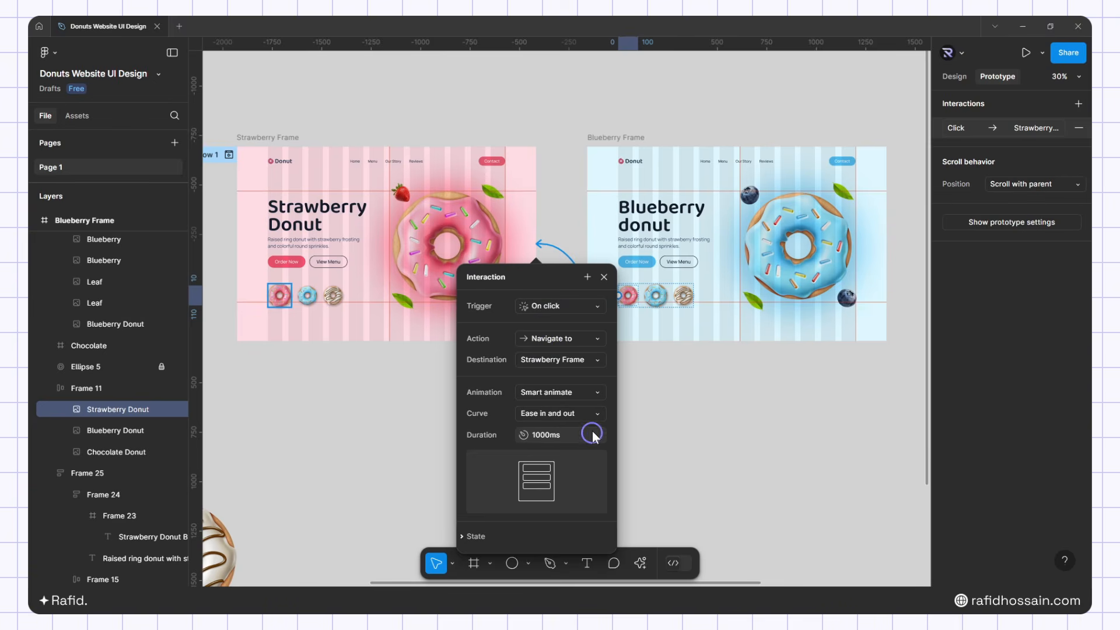
left_click(603, 277)
Link the Chocolate Donut thumbnail in the Blueberry Frame to the Chocolate Frame with the same Smart animate transition
scroll(467, 370, "down", 3)
scroll(740, 362, "up", 2)
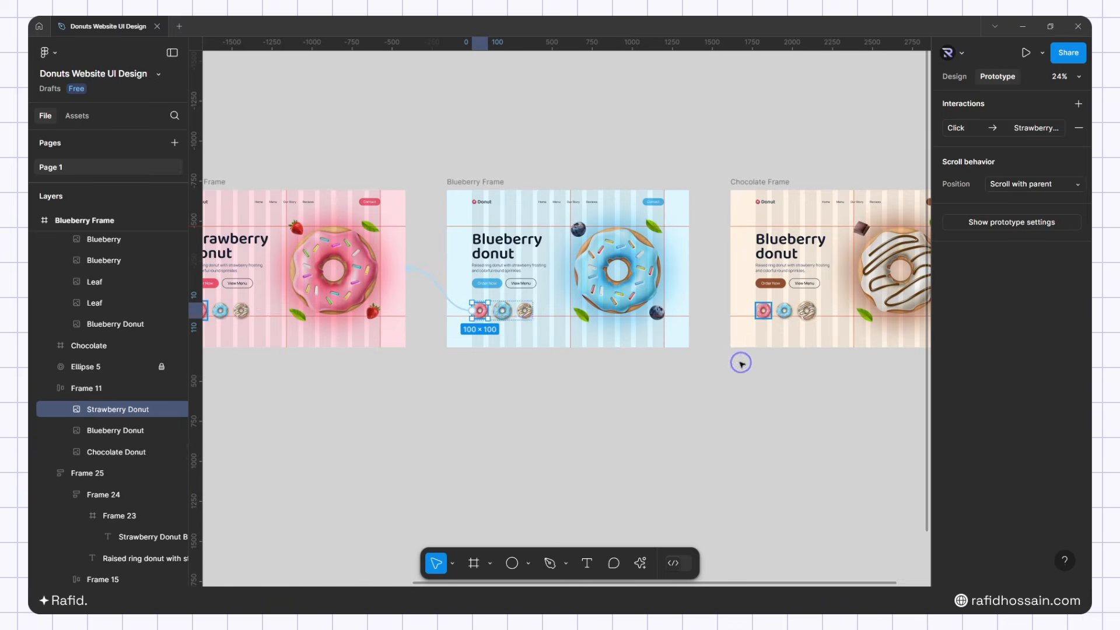
left_click(525, 309)
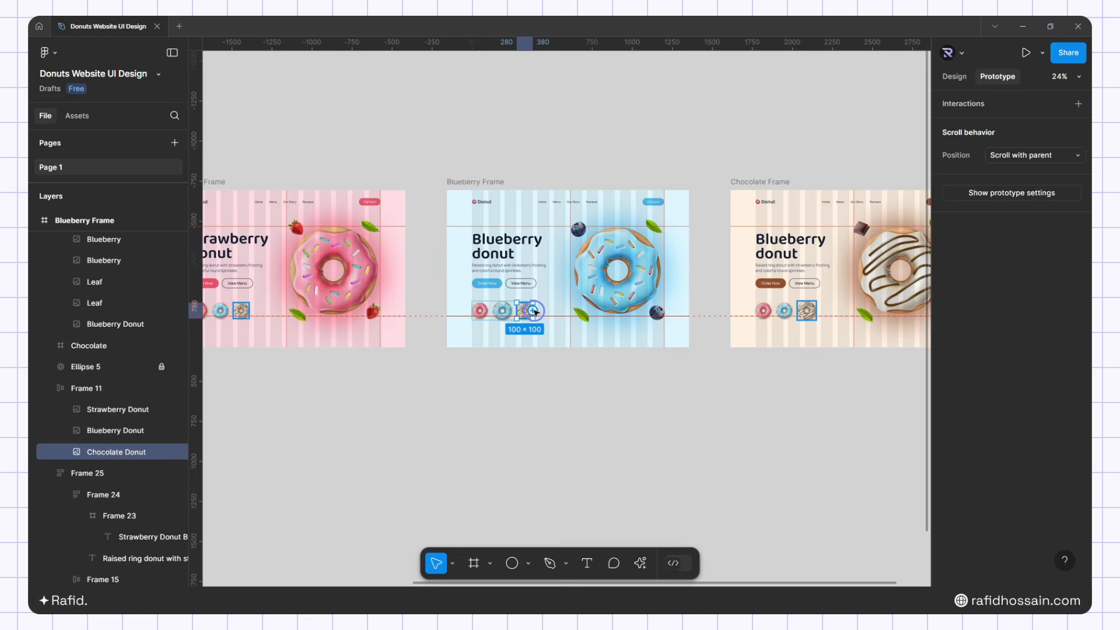
left_click_drag(535, 312, 746, 298)
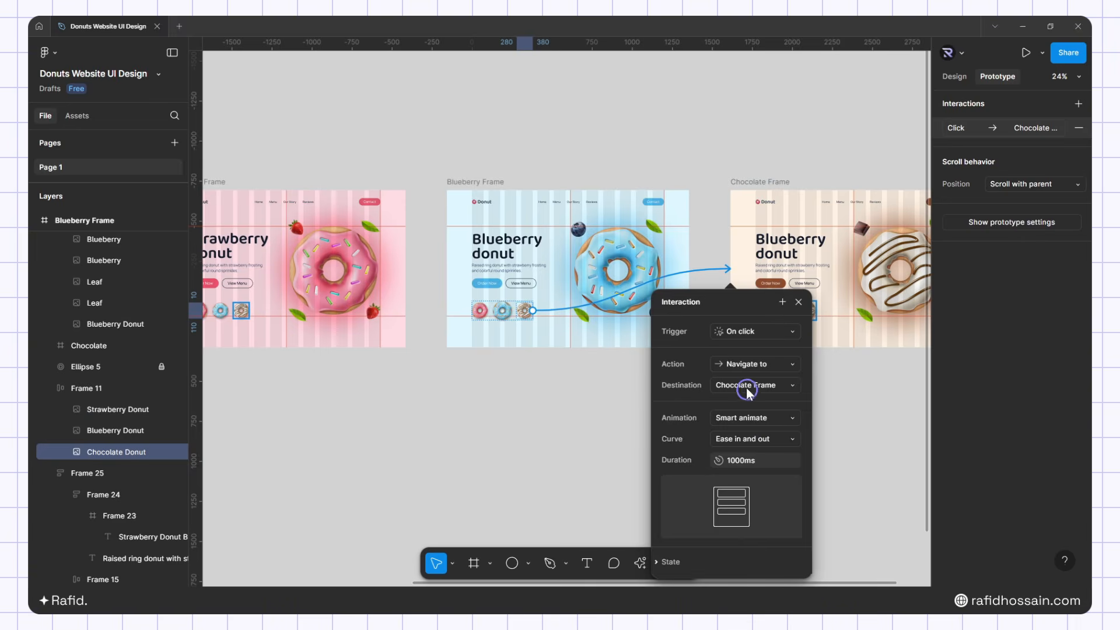
left_click(802, 302)
Link the Blueberry Donut thumbnail in the Chocolate Frame back to the Blueberry Frame with the same transition
scroll(339, 396, "down", 1)
scroll(645, 393, "up", 1)
scroll(503, 315, "up", 1)
left_click(528, 319)
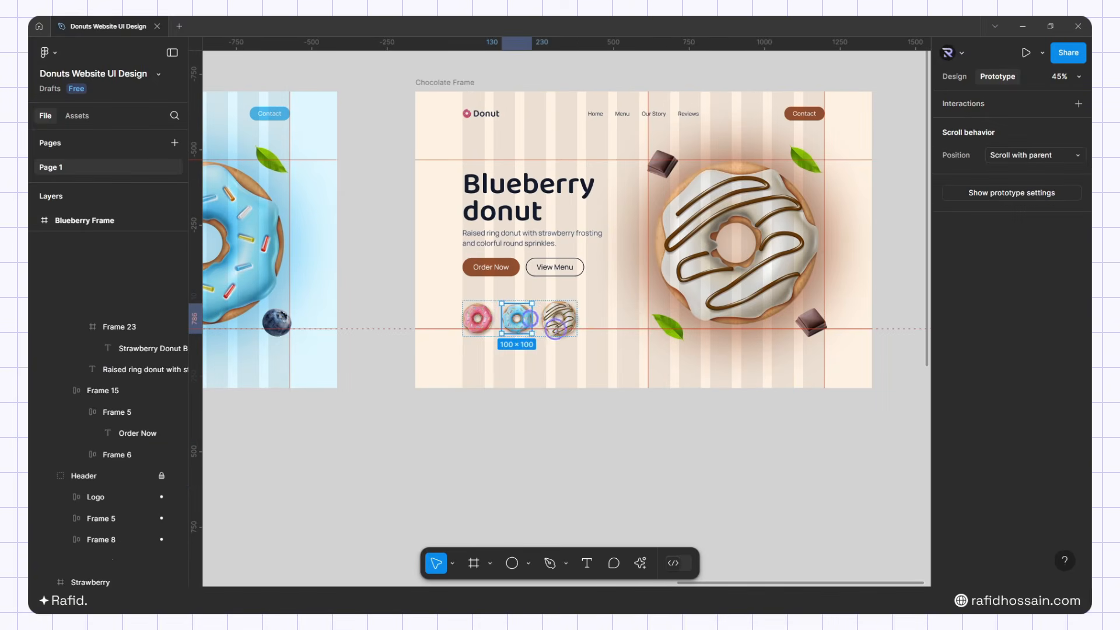
left_click_drag(529, 318, 329, 291)
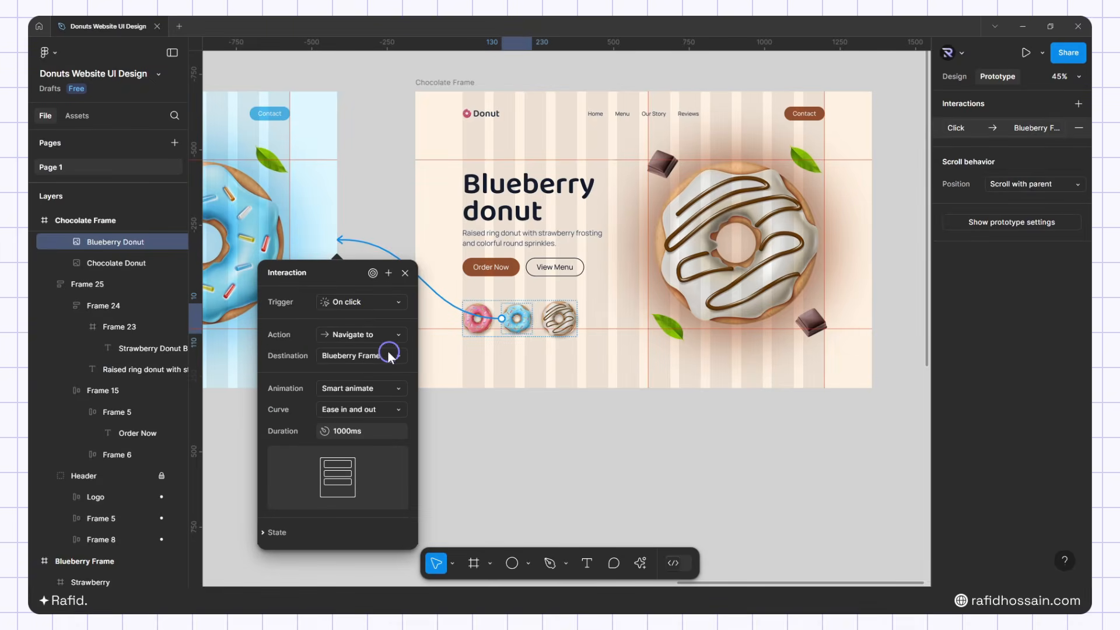
left_click(405, 273)
Link the Strawberry Donut thumbnail in the Chocolate Frame to the Strawberry Frame with the same transition
scroll(650, 388, "down", 3)
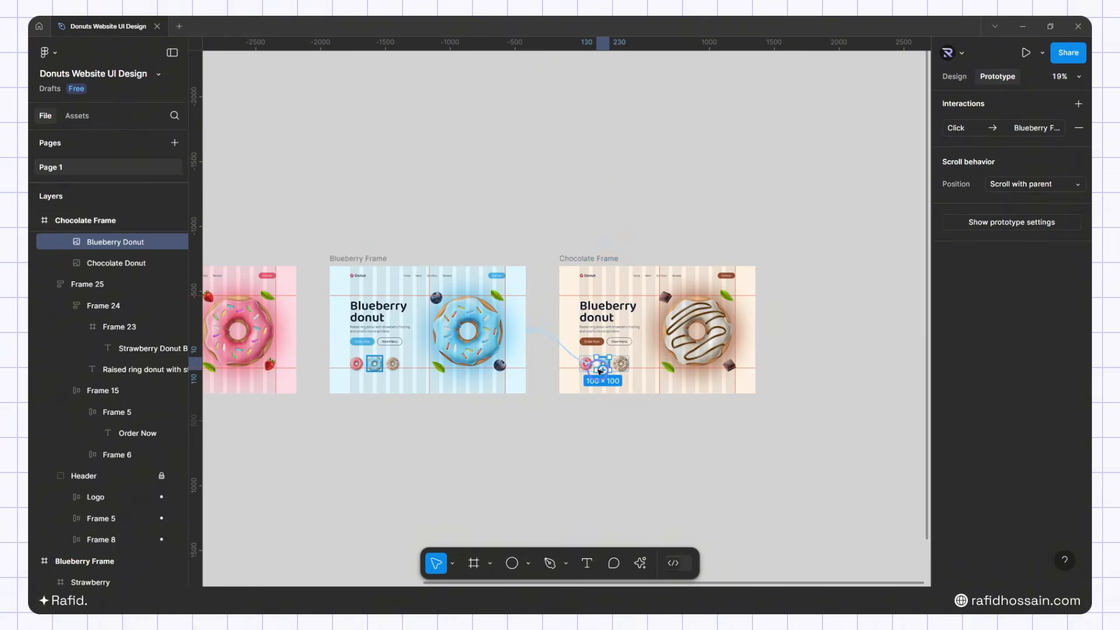
scroll(588, 370, "up", 3)
left_click(588, 371)
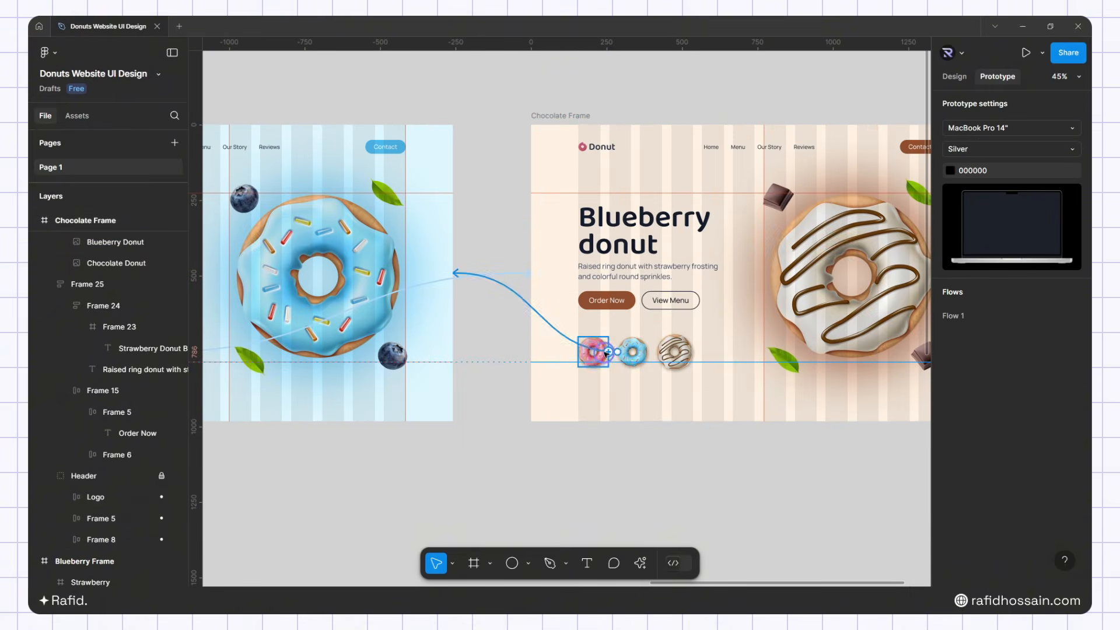
left_click(605, 354)
scroll(718, 391, "down", 2)
scroll(717, 391, "down", 3)
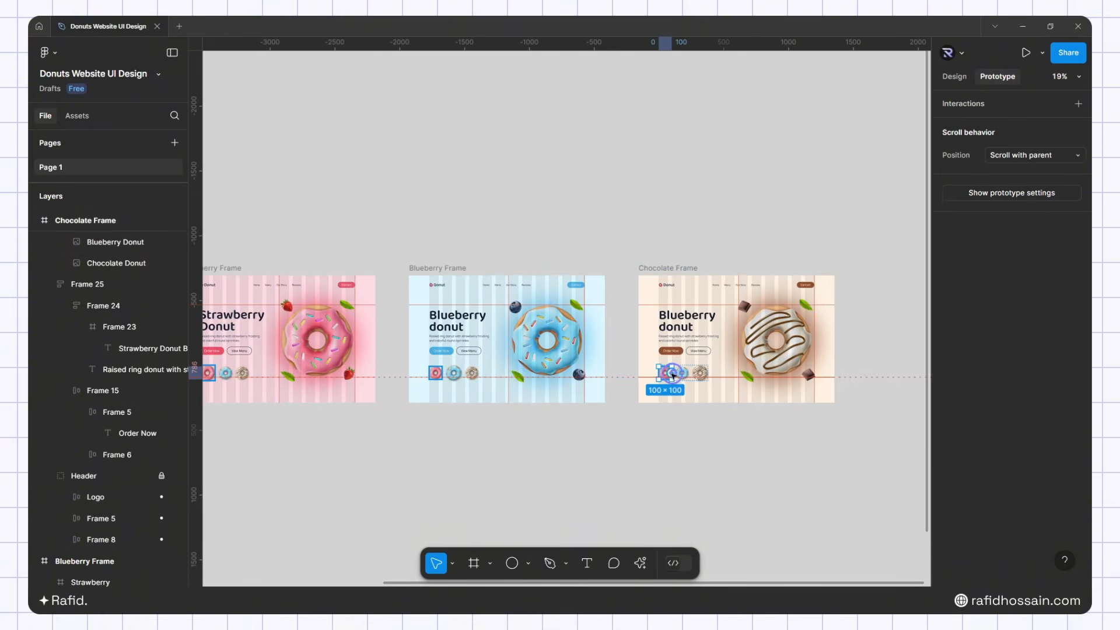
left_click_drag(672, 373, 374, 344)
left_click(443, 373)
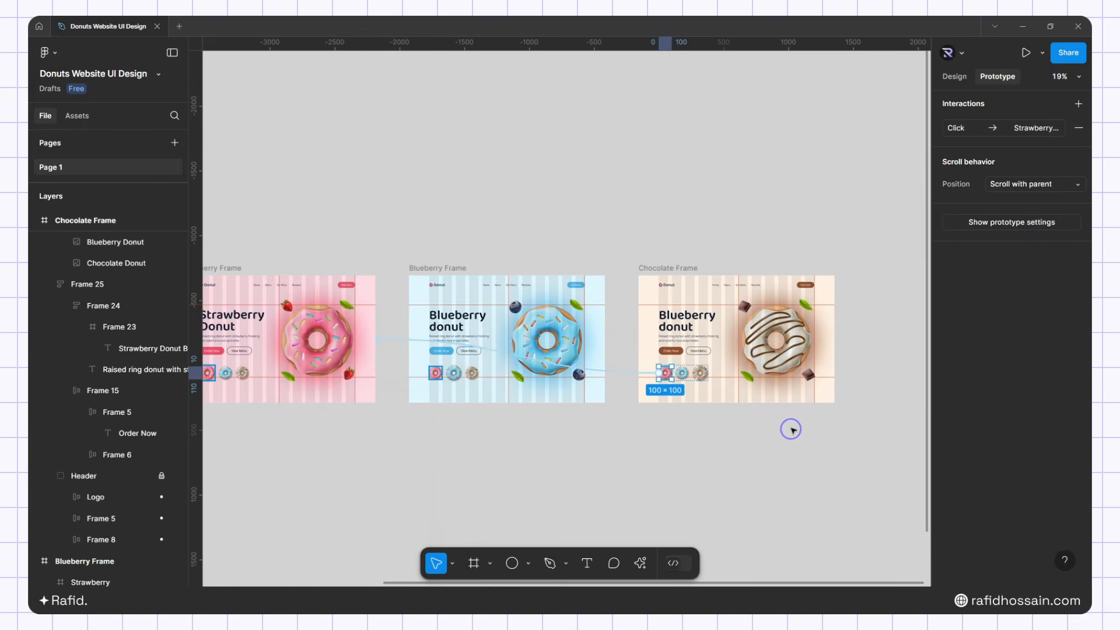
Shift the Chocolate Frame's stacked heading text up to Y -537 so its mask shows "Chocolate Donut"
scroll(782, 425, "down", 2)
scroll(782, 425, "up", 5)
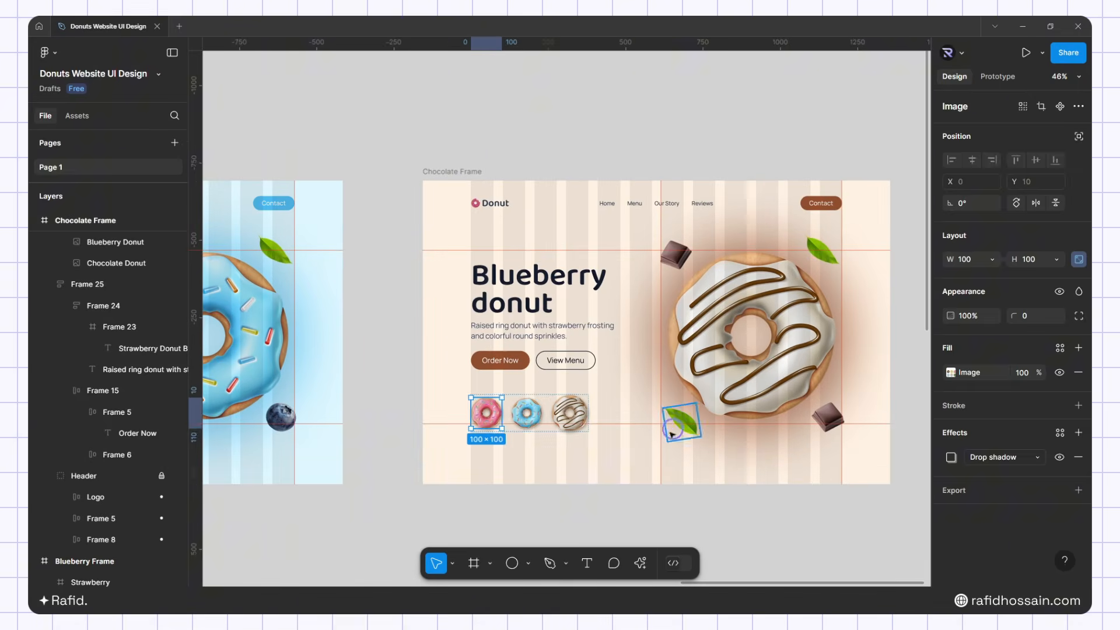
left_click(610, 500)
left_click(540, 302, "ctrl")
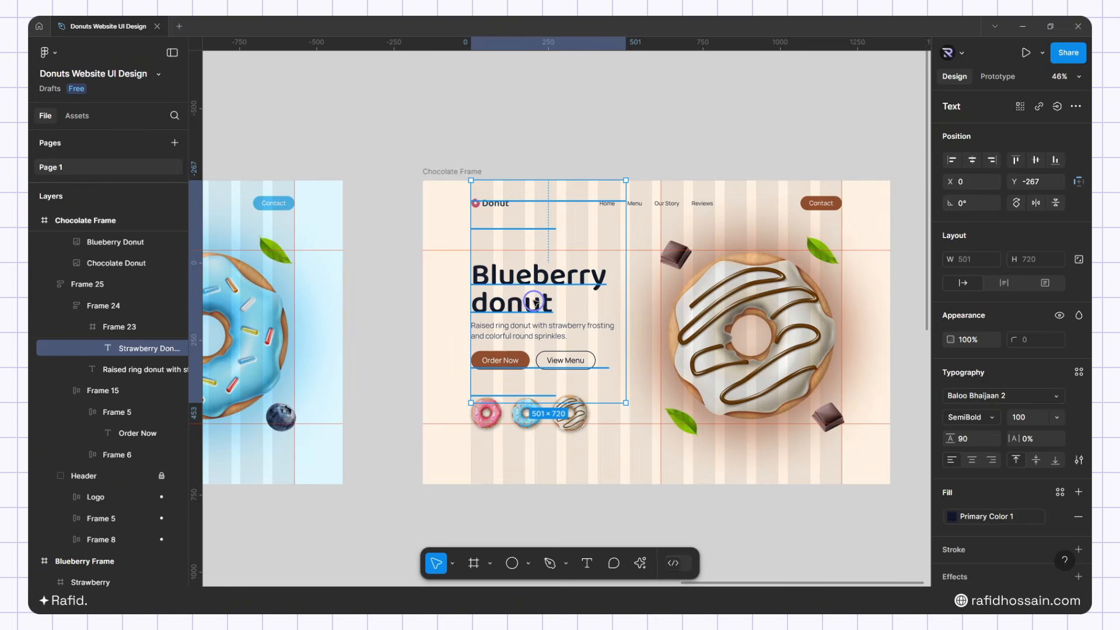
key("shift+Up")
key("shift+Up")
key("shift+Up")
key("shift+Up")
key("shift+Up")
key("shift+Up")
key("shift+Up")
key("shift+Up")
key("shift+Up")
key("shift+Up")
key("shift+Up")
key("shift+Up")
key("shift+Up")
key("shift+Up")
key("shift+Up")
key("shift+Up")
key("shift+Up")
key("shift+Up")
key("shift+Up")
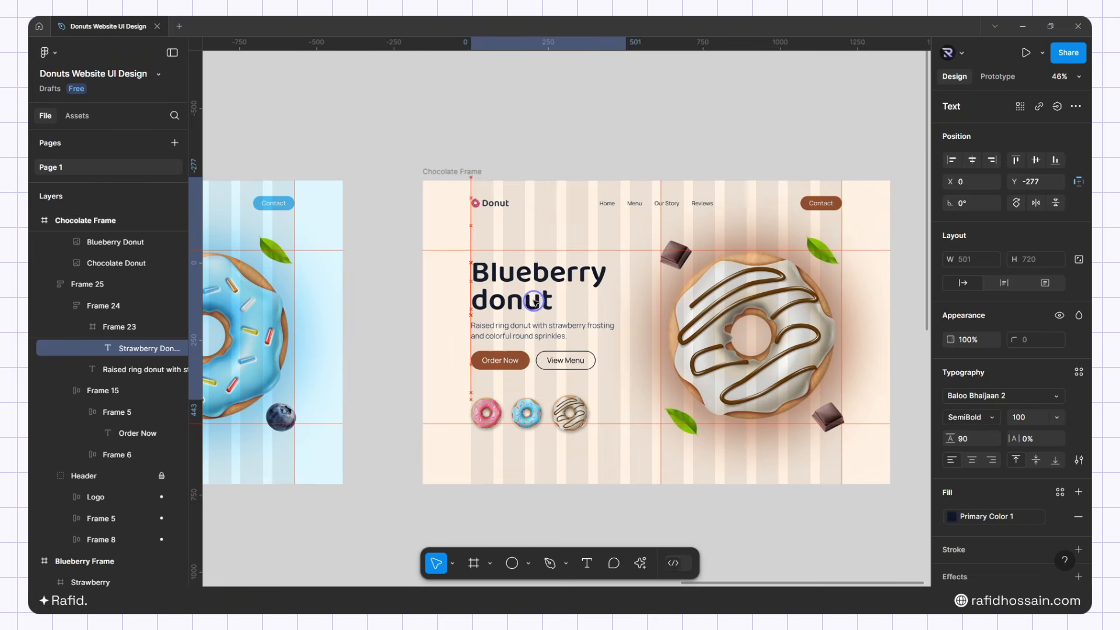
key("shift+Up")
key("shift+Up")
key("shift+Up")
key("shift+Up")
key("shift+Up")
key("shift+Up")
key("shift+Up")
key("shift+Up")
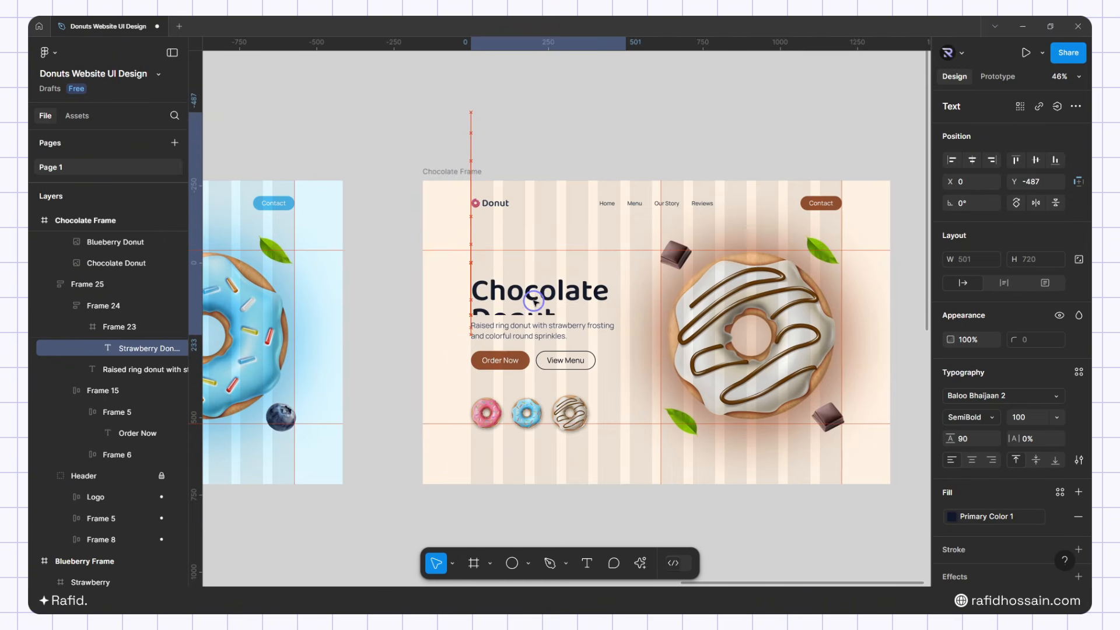
double_click(534, 302)
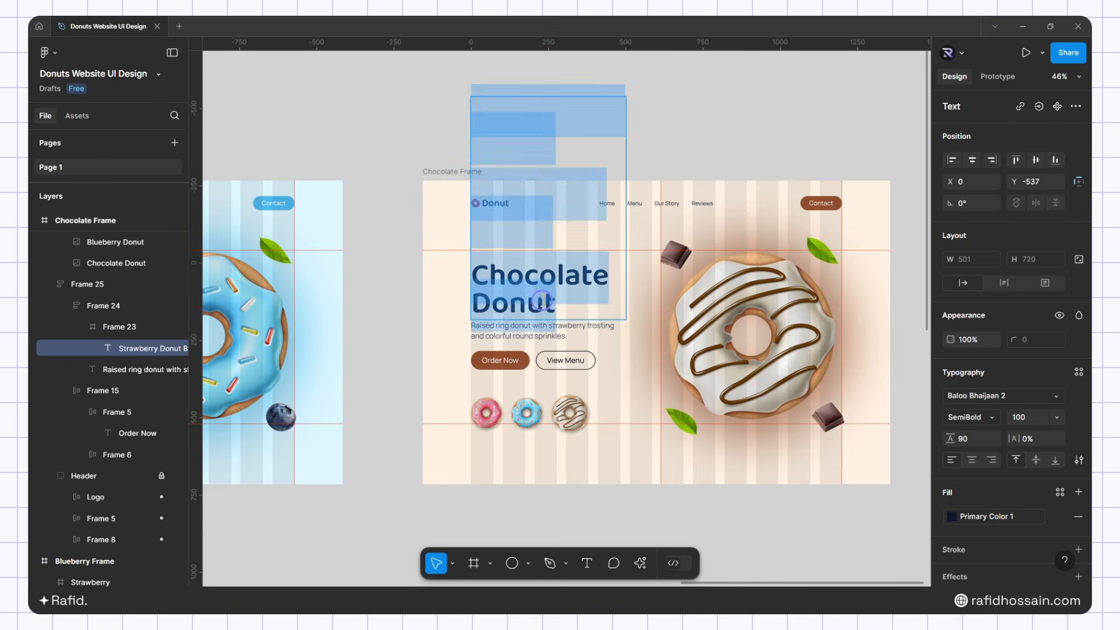
left_click(383, 281)
left_click(381, 281)
left_click(572, 305, "ctrl")
left_click(388, 284)
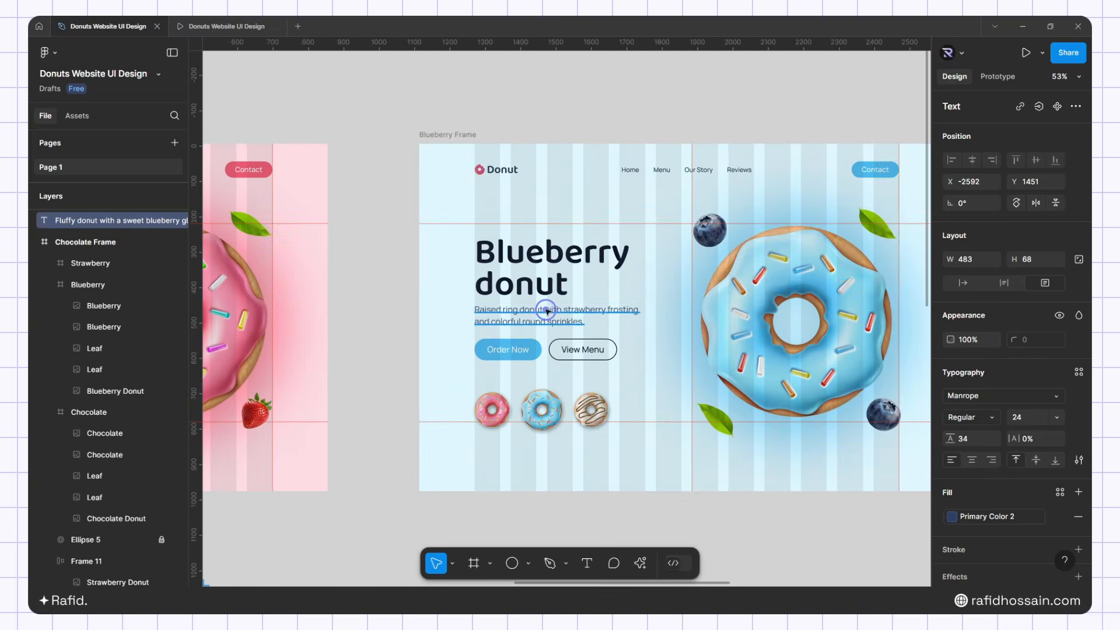
Replace the Blueberry Frame's description with "Fluffy donut with a sweet blueberry glaze and a burst of fruity flavor."
left_click(544, 311)
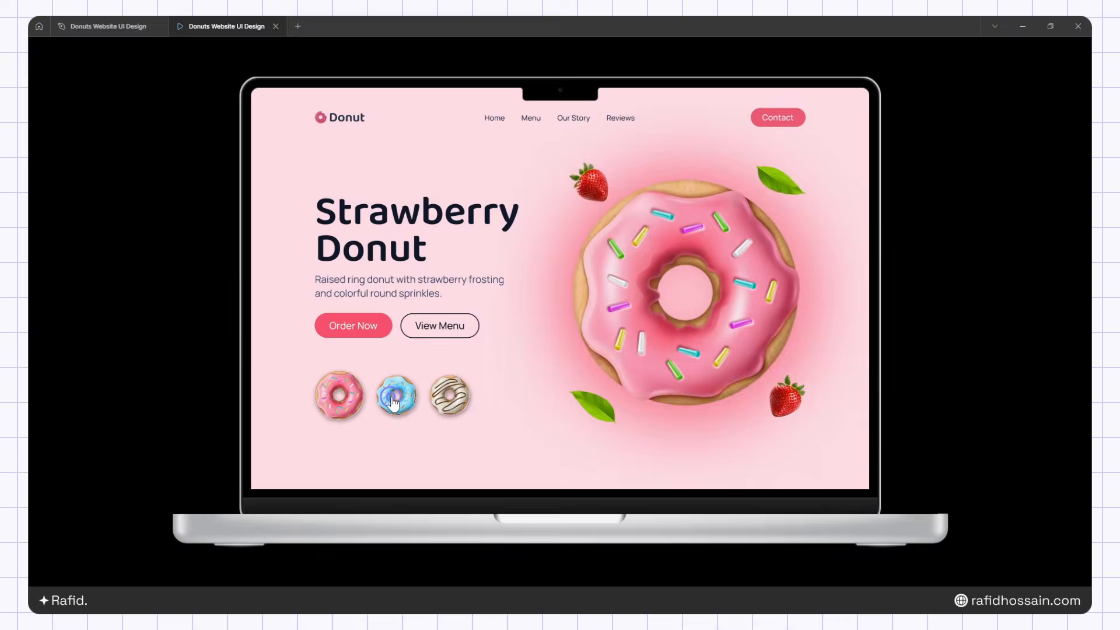
Test the thumbnail transitions in the prototype preview, going to Blueberry, Chocolate, back to Blueberry and to Strawberry
left_click(390, 396)
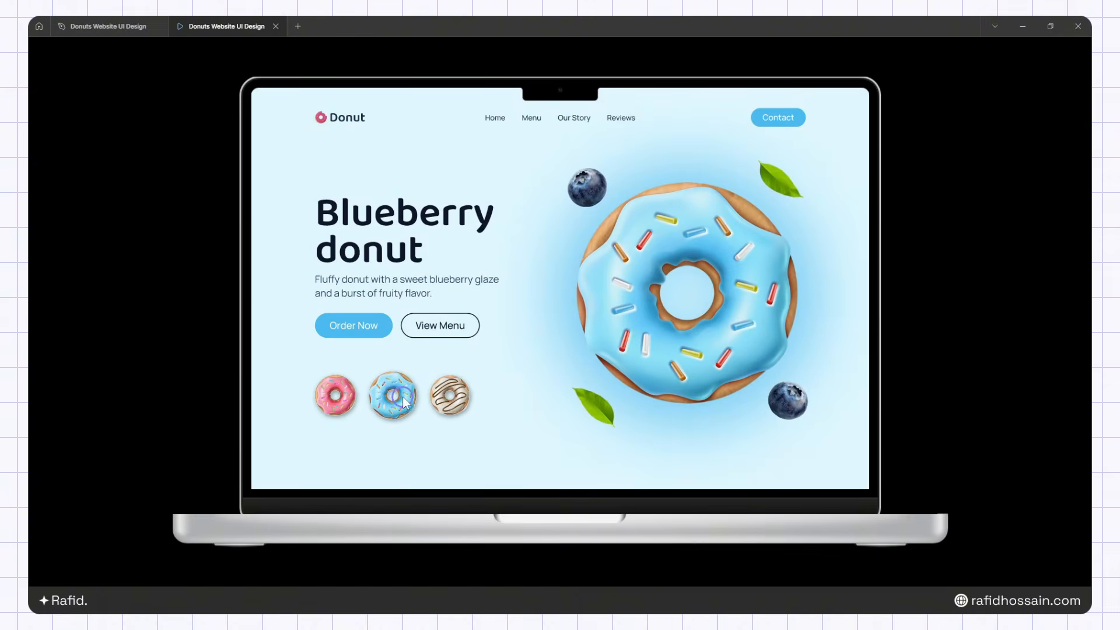
left_click(456, 397)
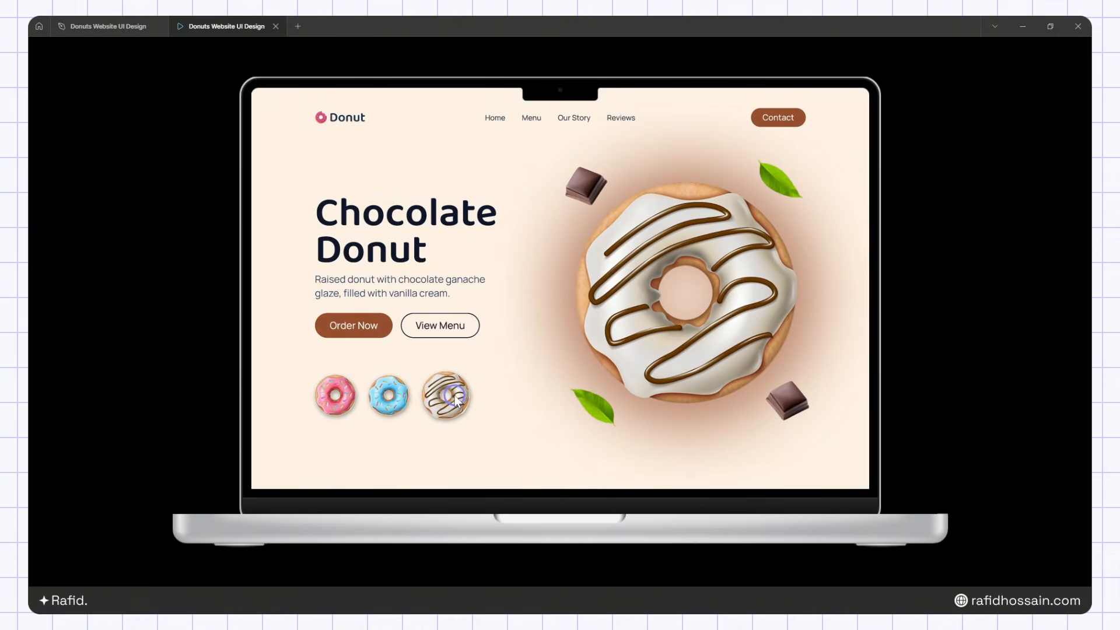
left_click(394, 396)
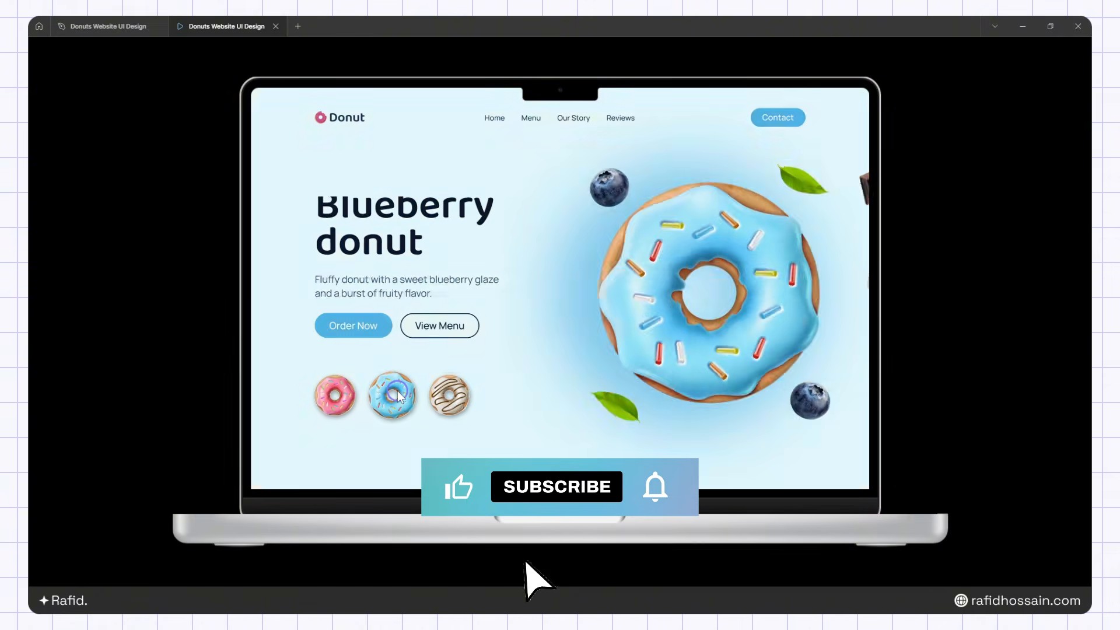
left_click(348, 392)
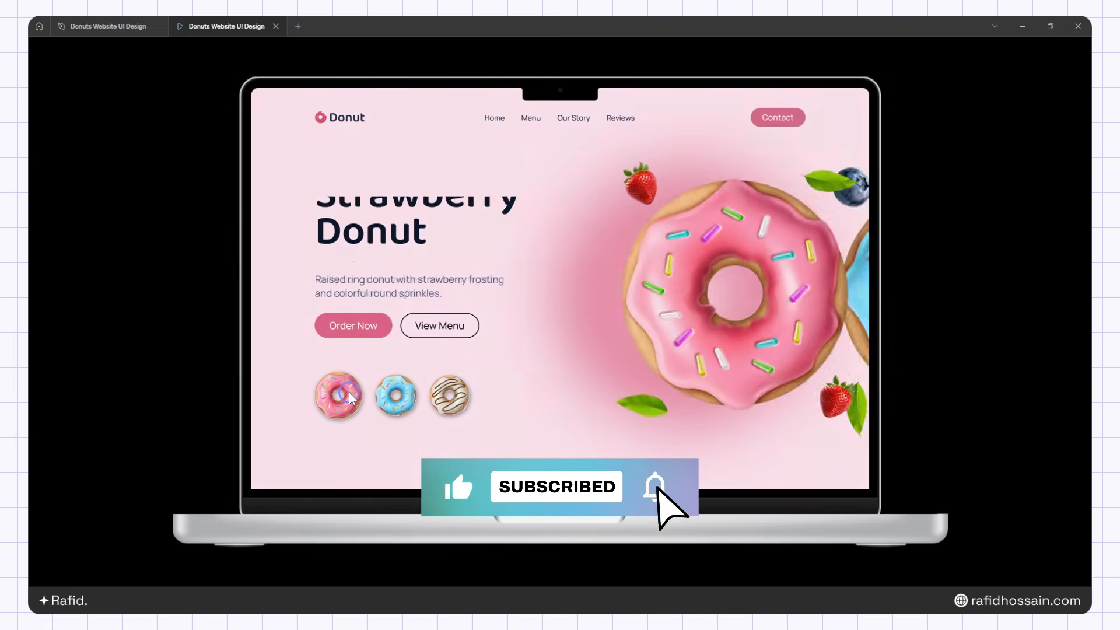